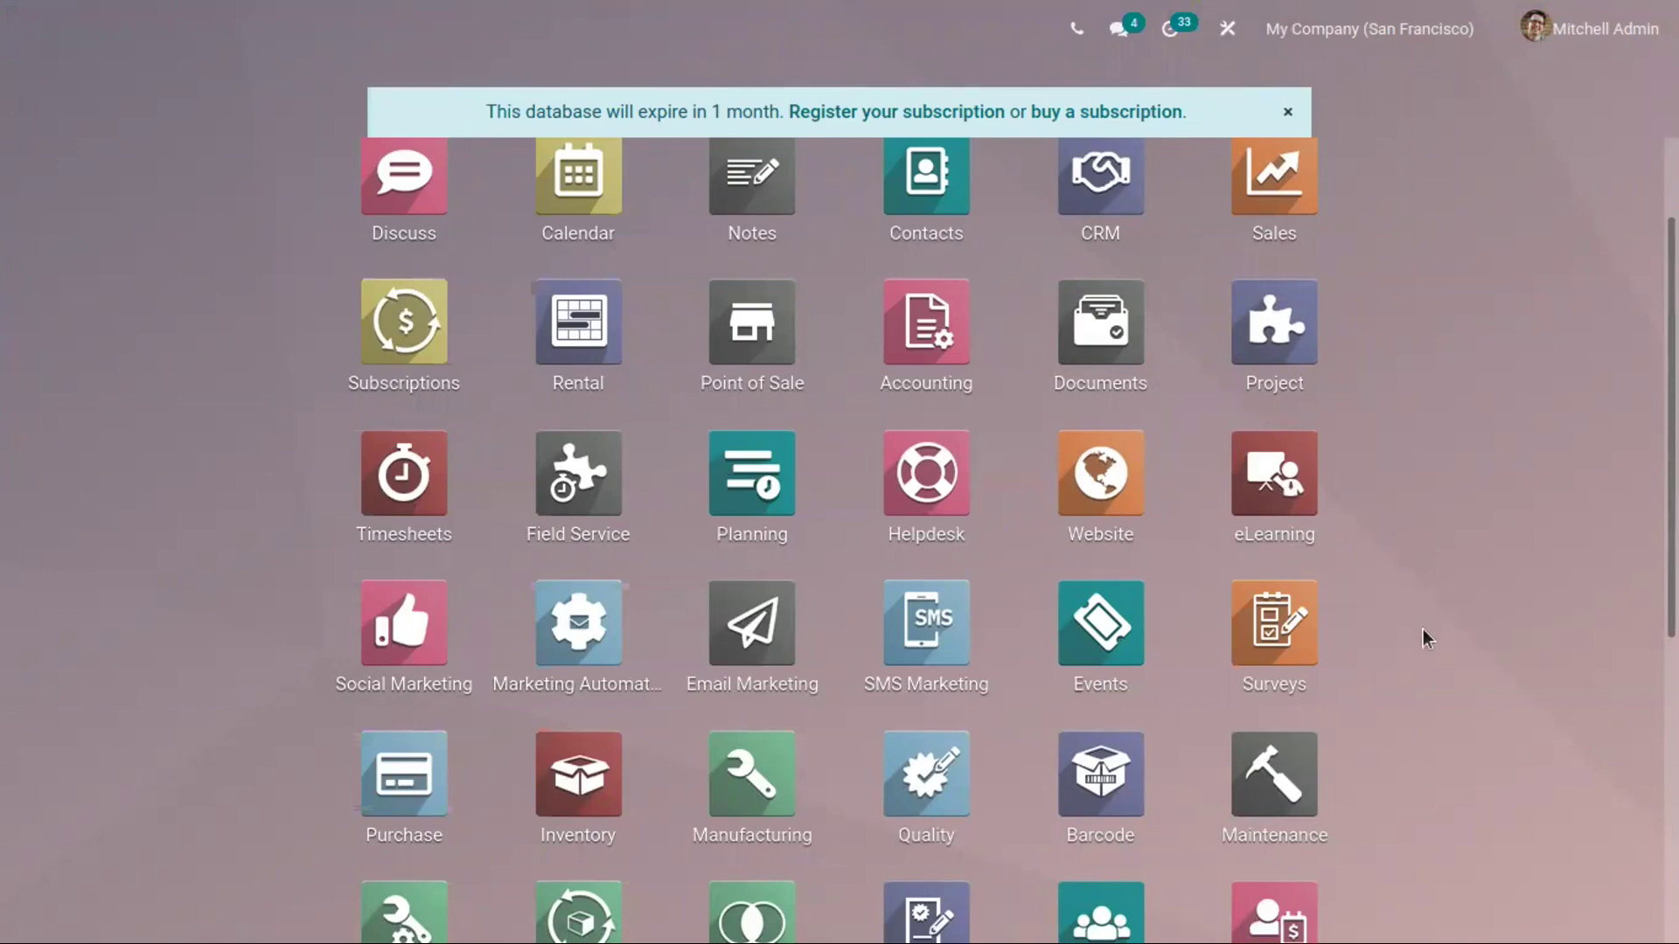
- Open the Inventory overview and remove the Warehouse grouping from its operation types
scroll(839, 525, up, 2)
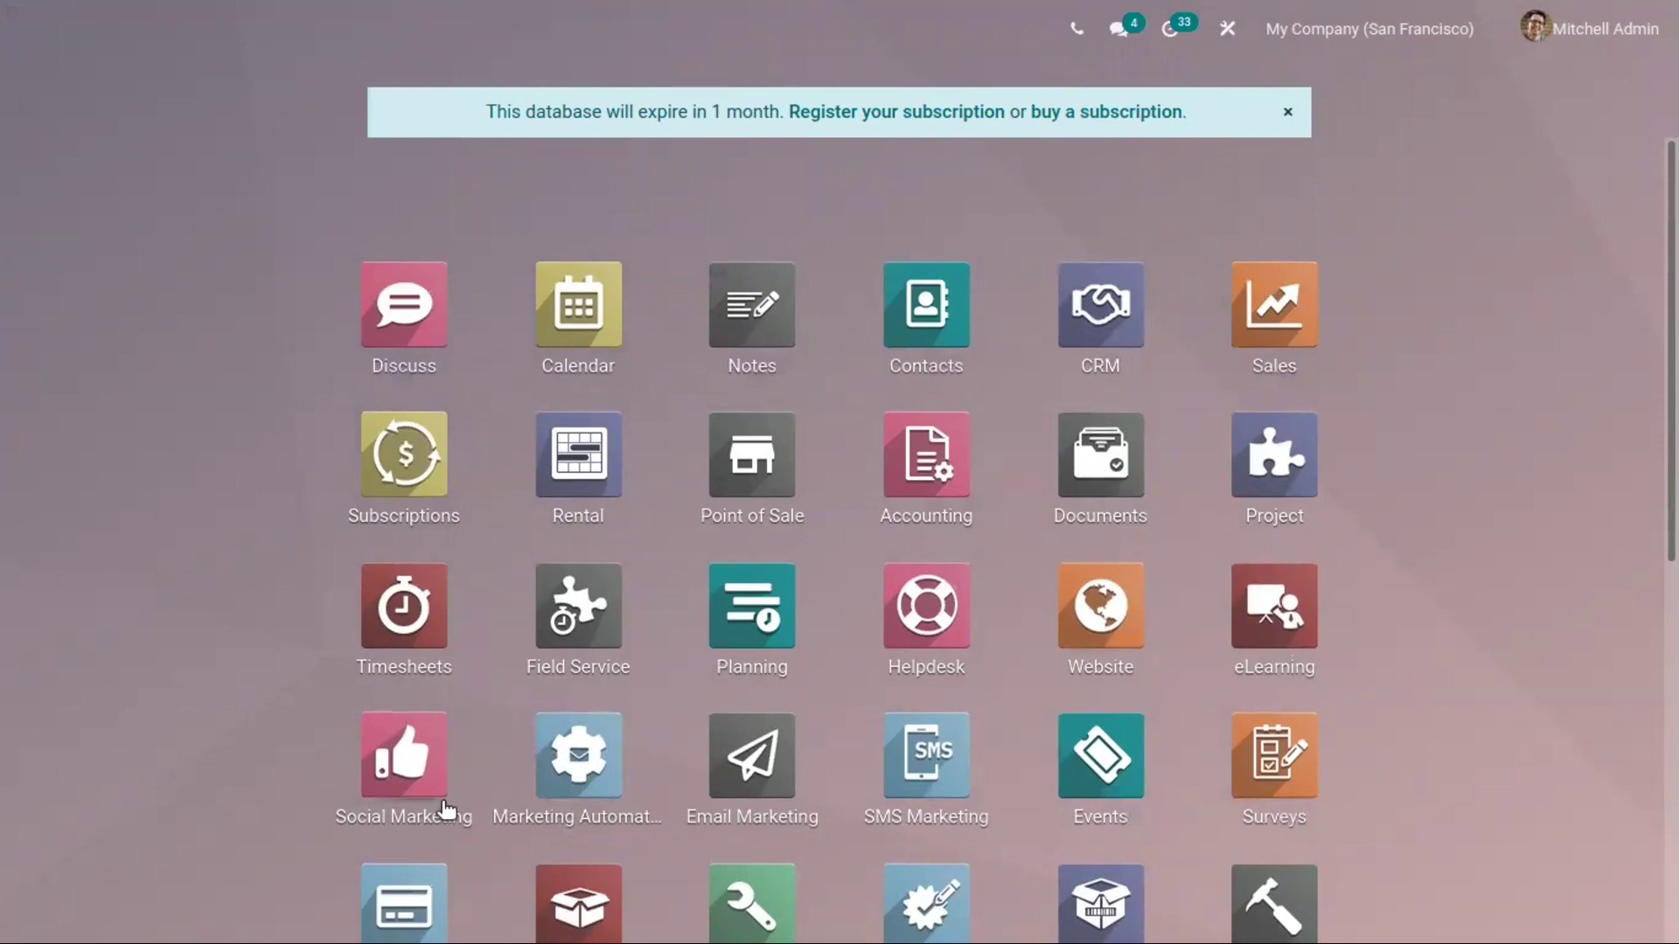
scroll(442, 805, down, 3)
click(516, 664)
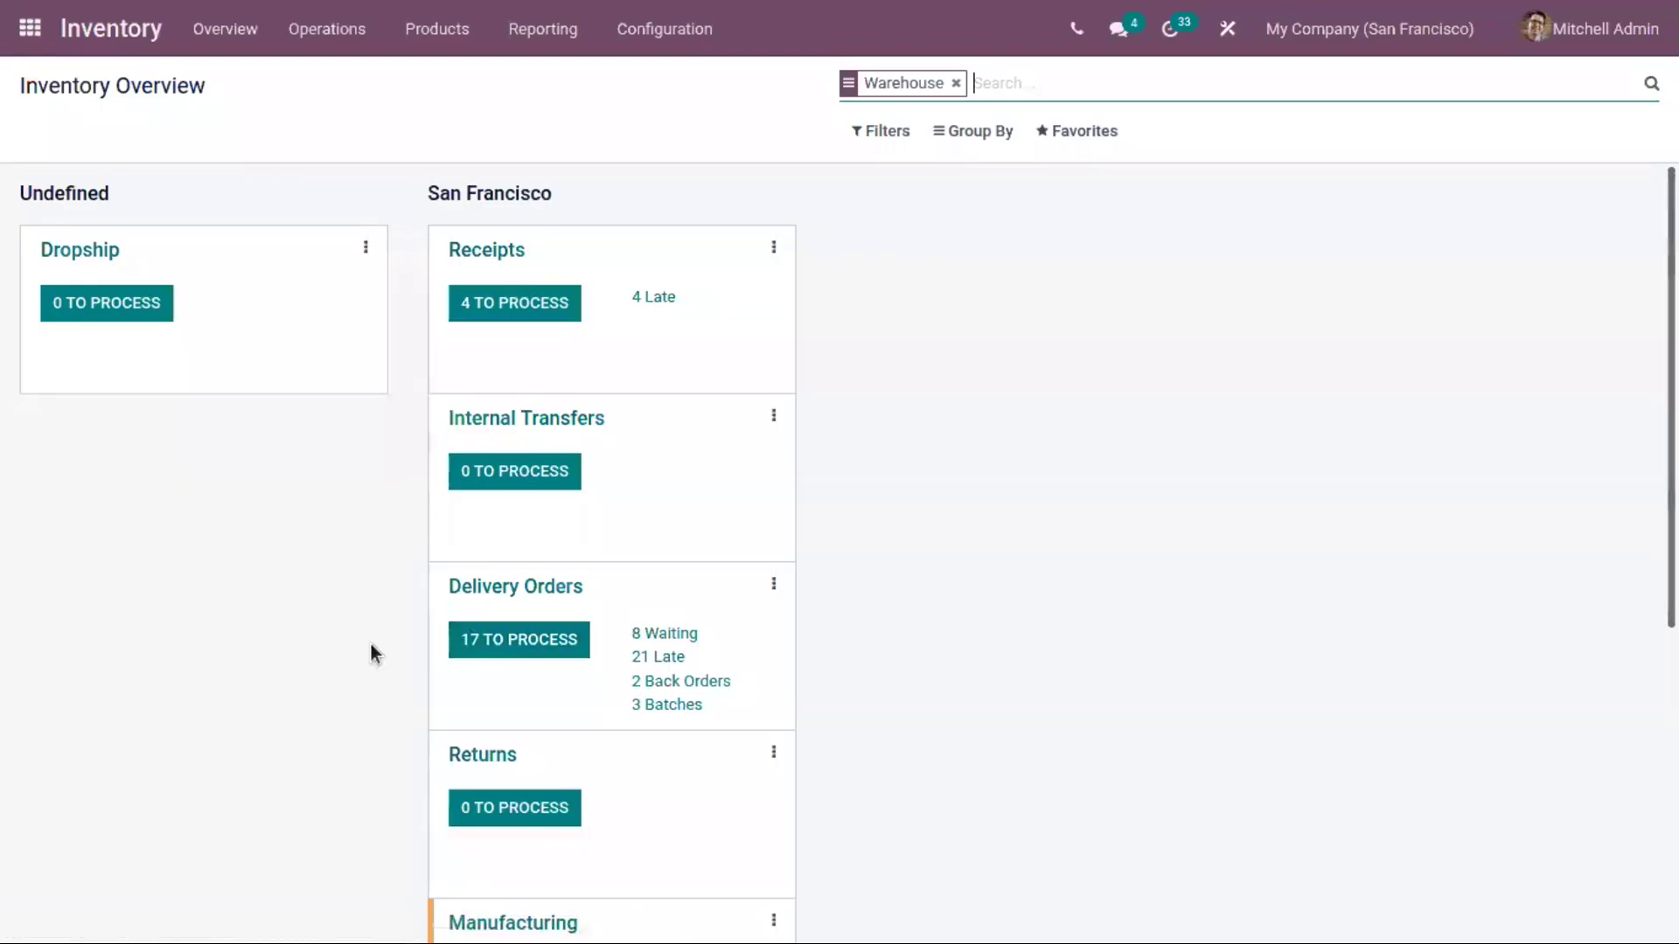
click(956, 83)
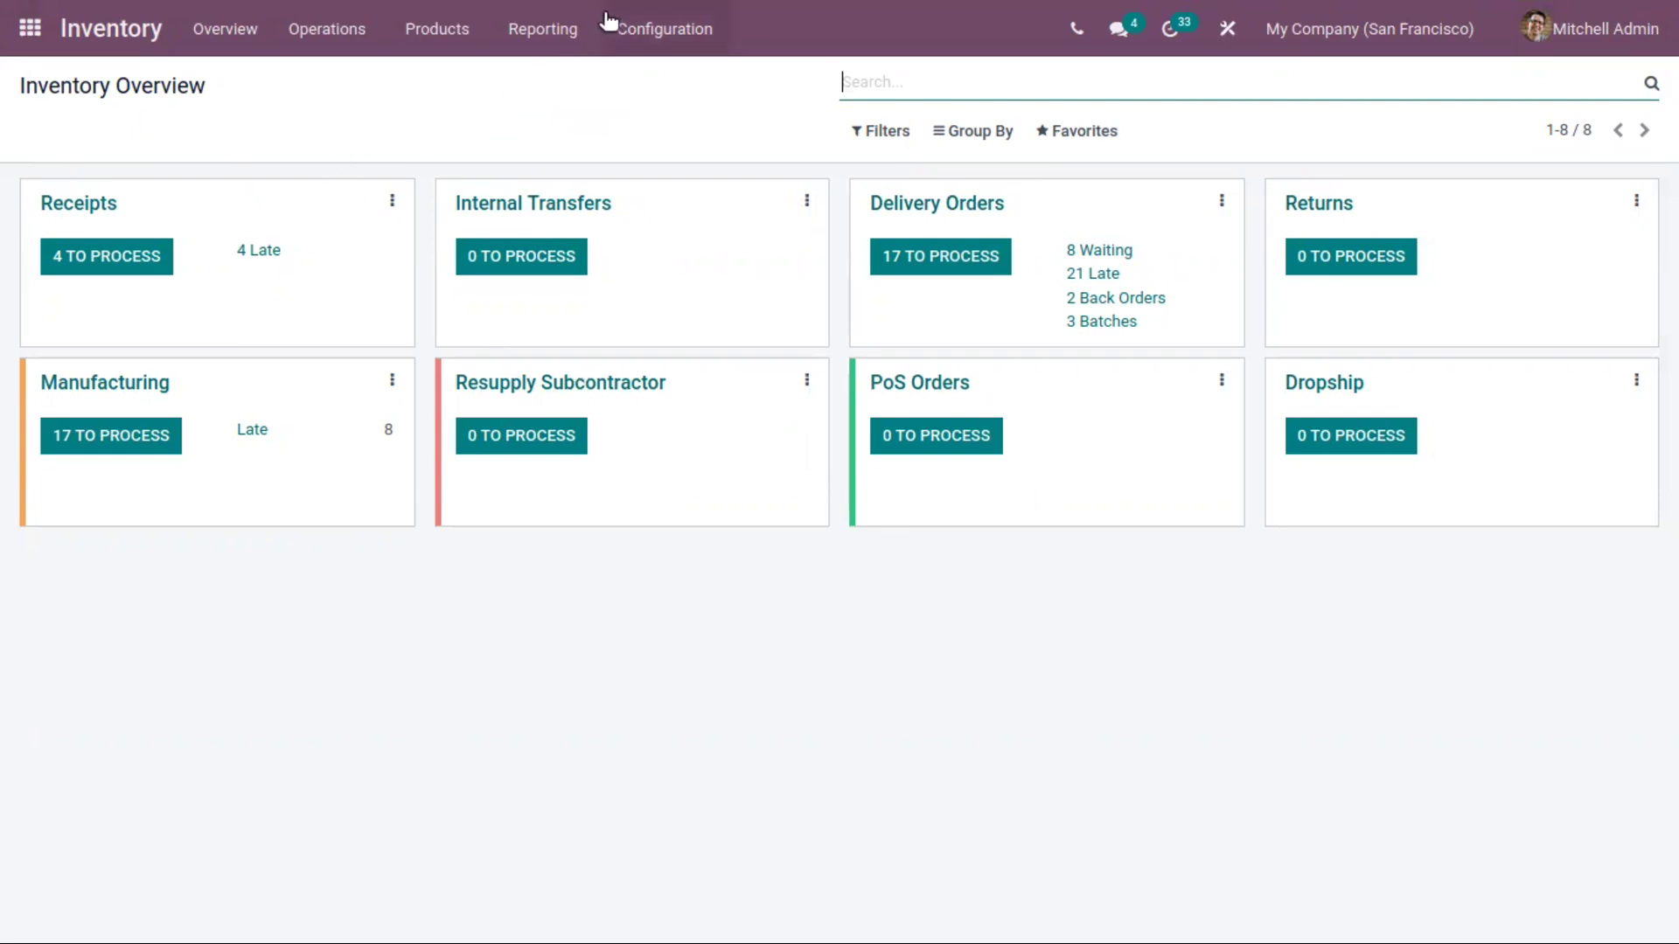
- Set the San Francisco warehouse's outgoing shipments to "Pack goods, send goods in output and then deliver (3 steps)" and save the warehouse
click(569, 29)
click(640, 39)
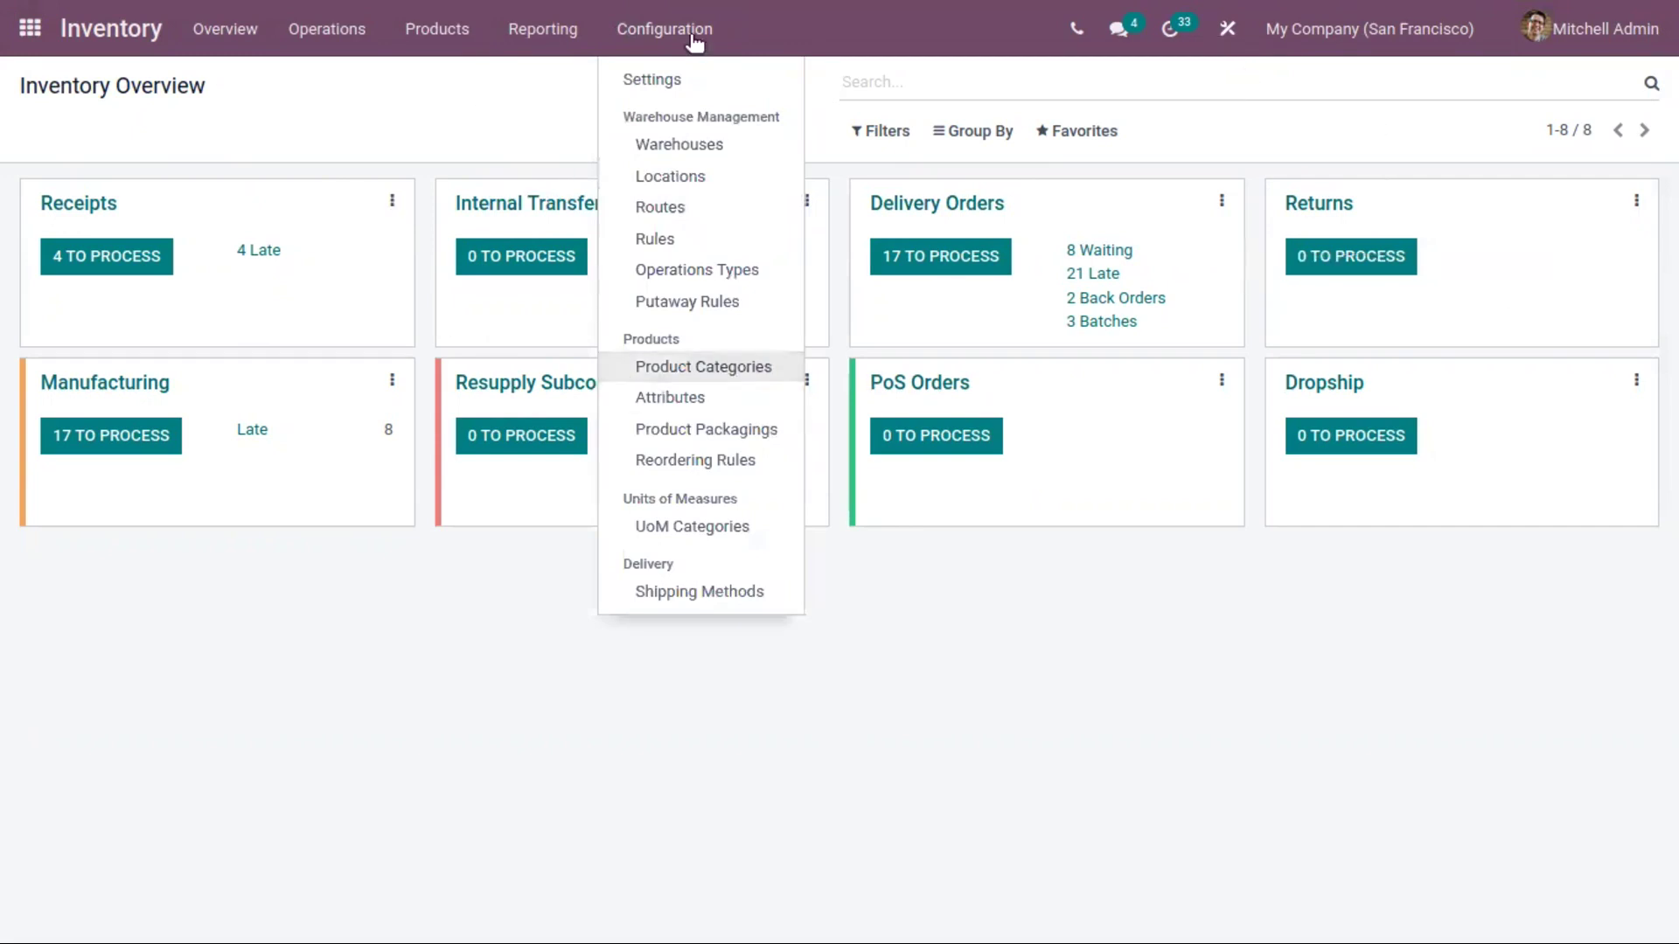
click(702, 145)
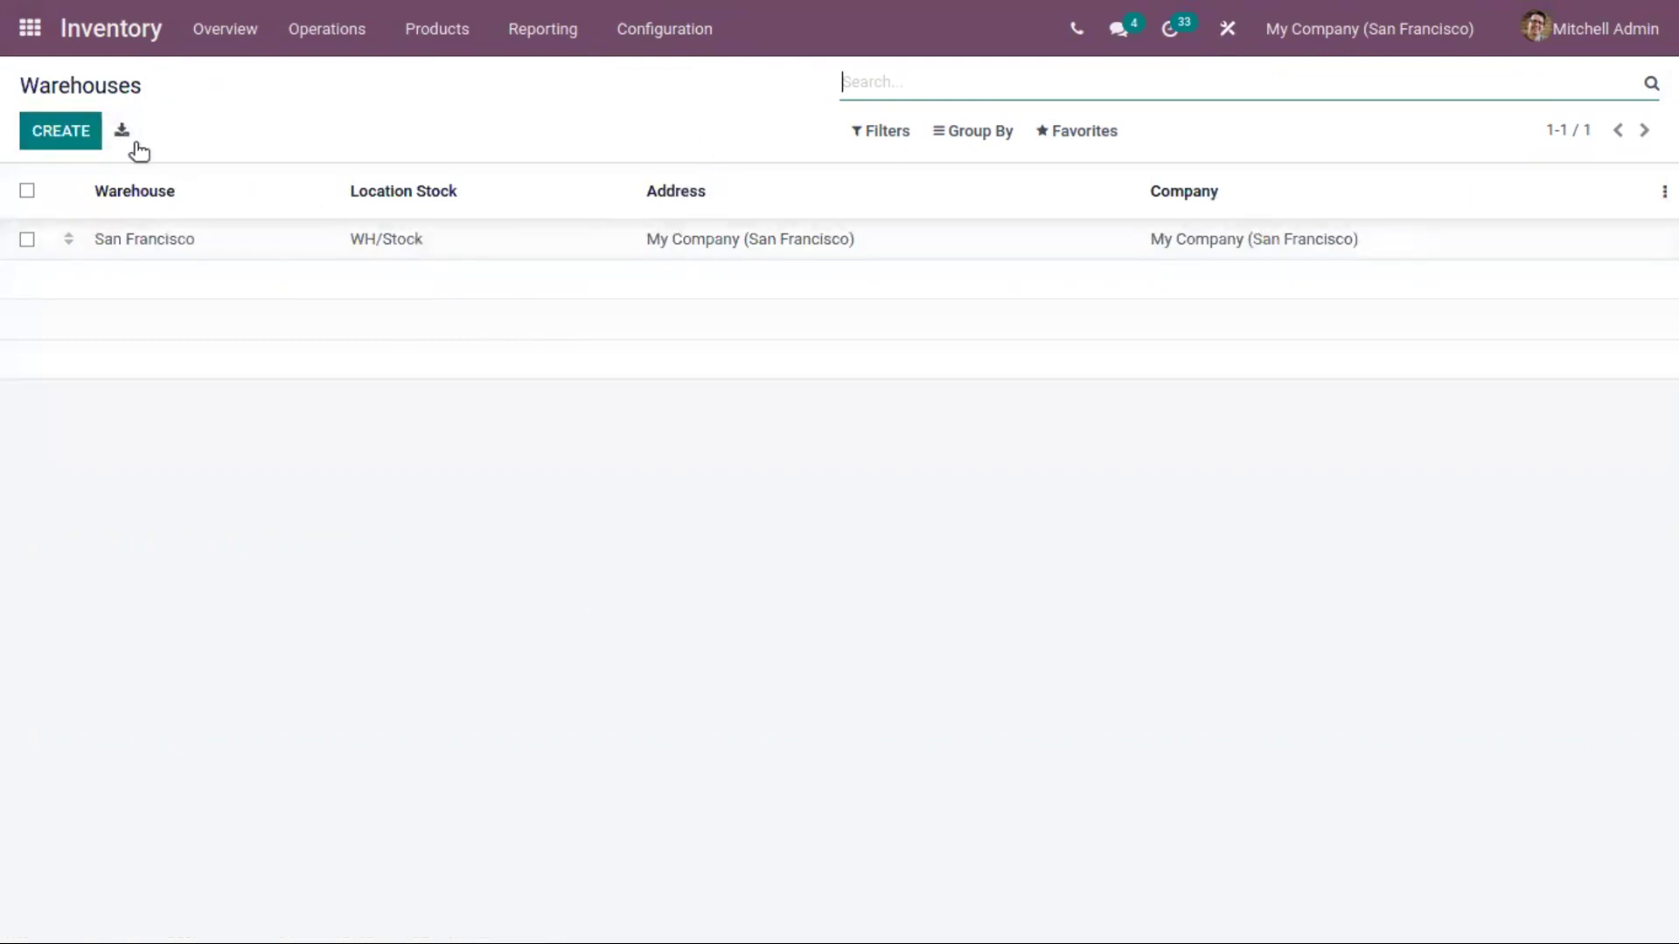
click(358, 236)
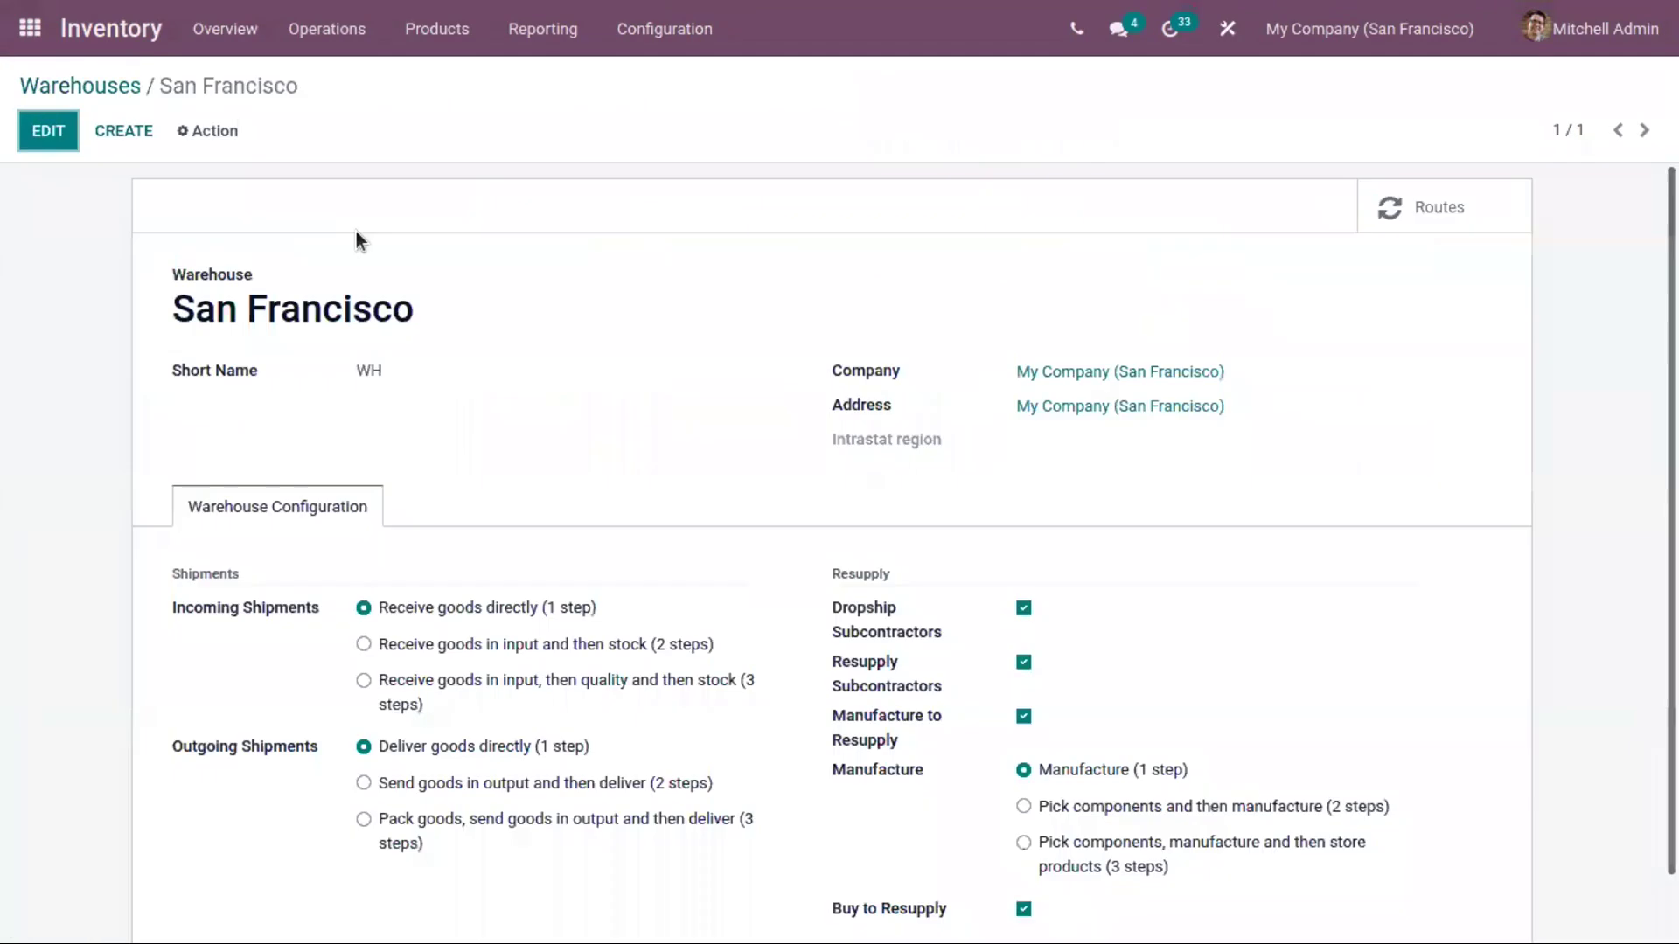
click(48, 131)
scroll(1198, 492, down, 1)
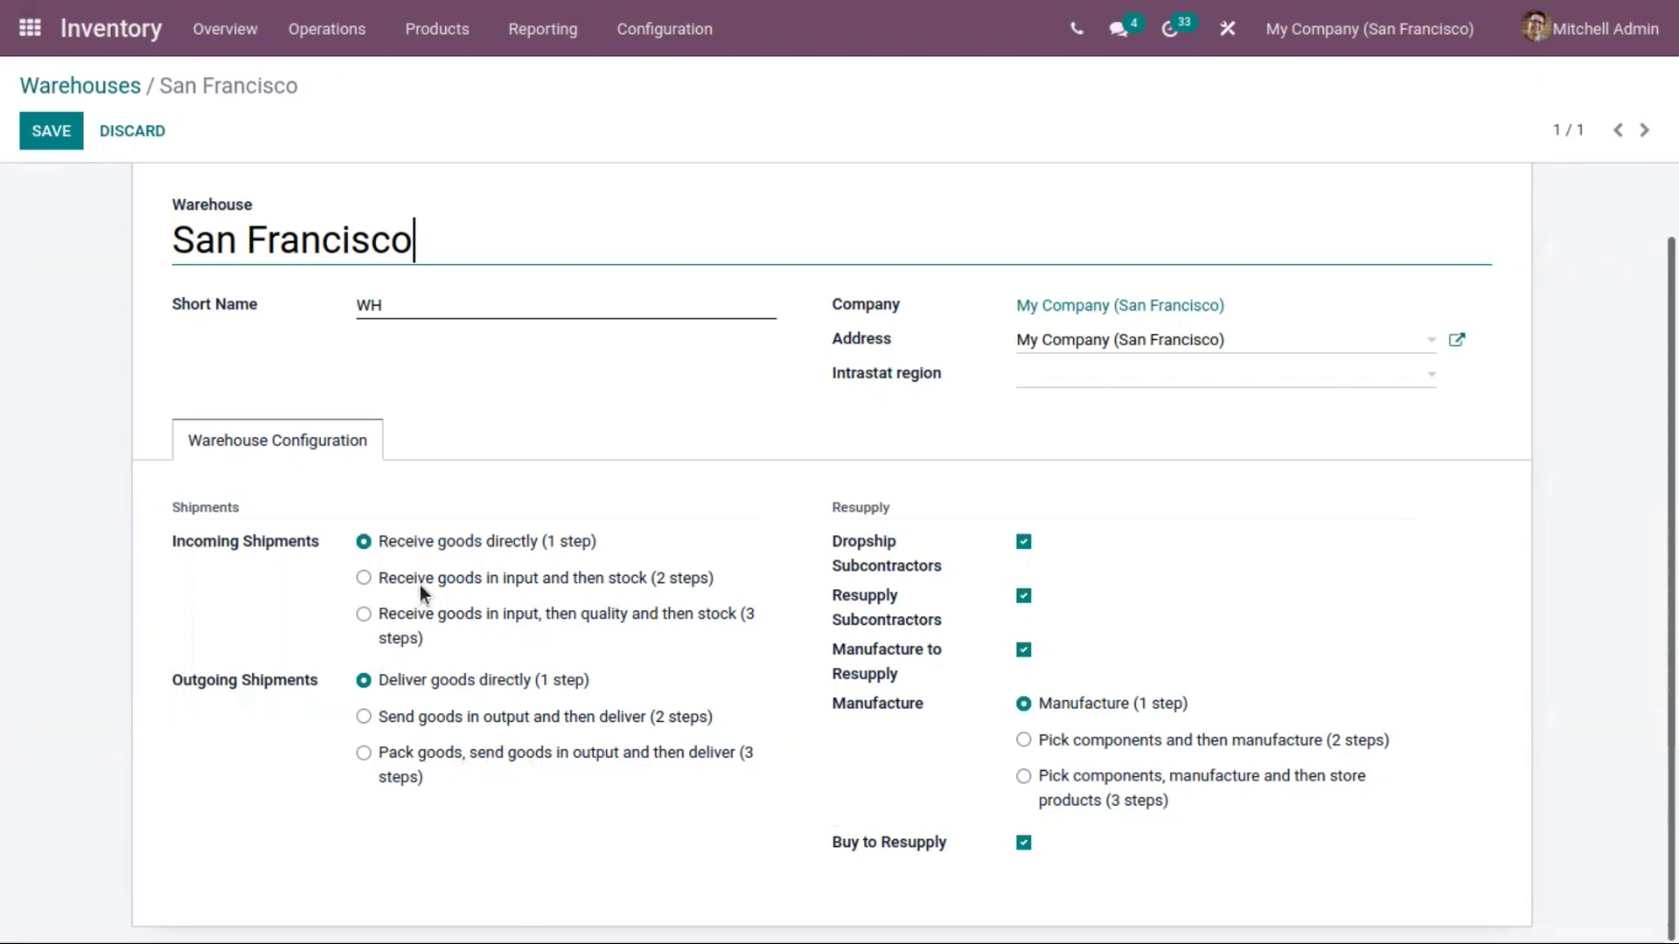
click(439, 752)
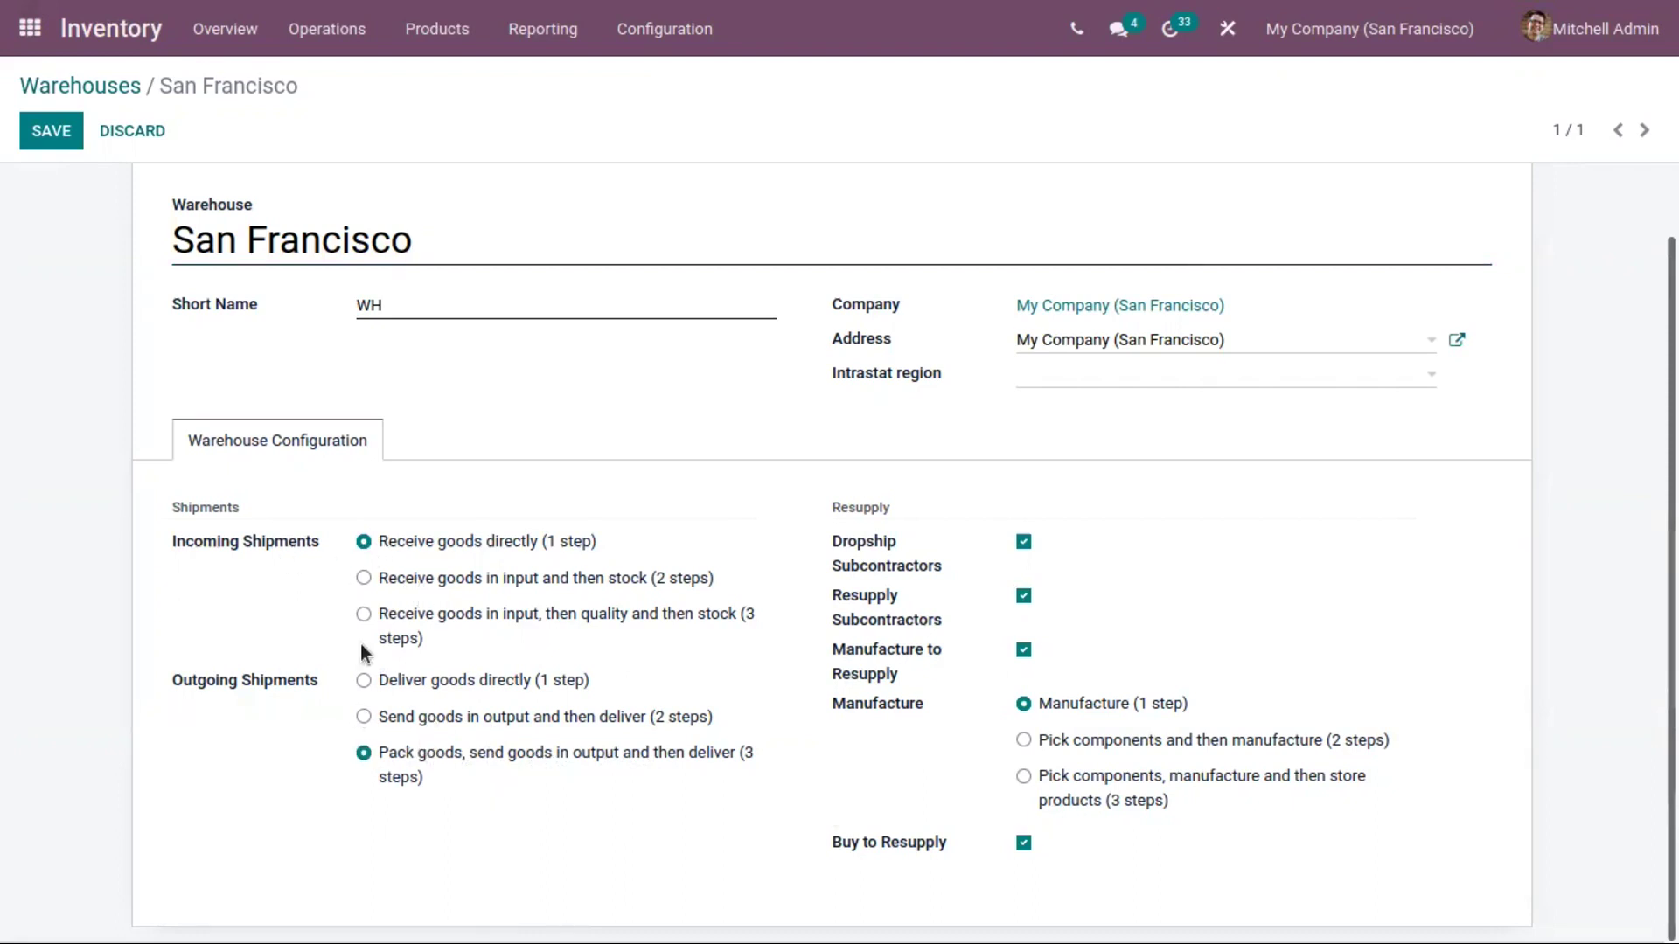
click(44, 133)
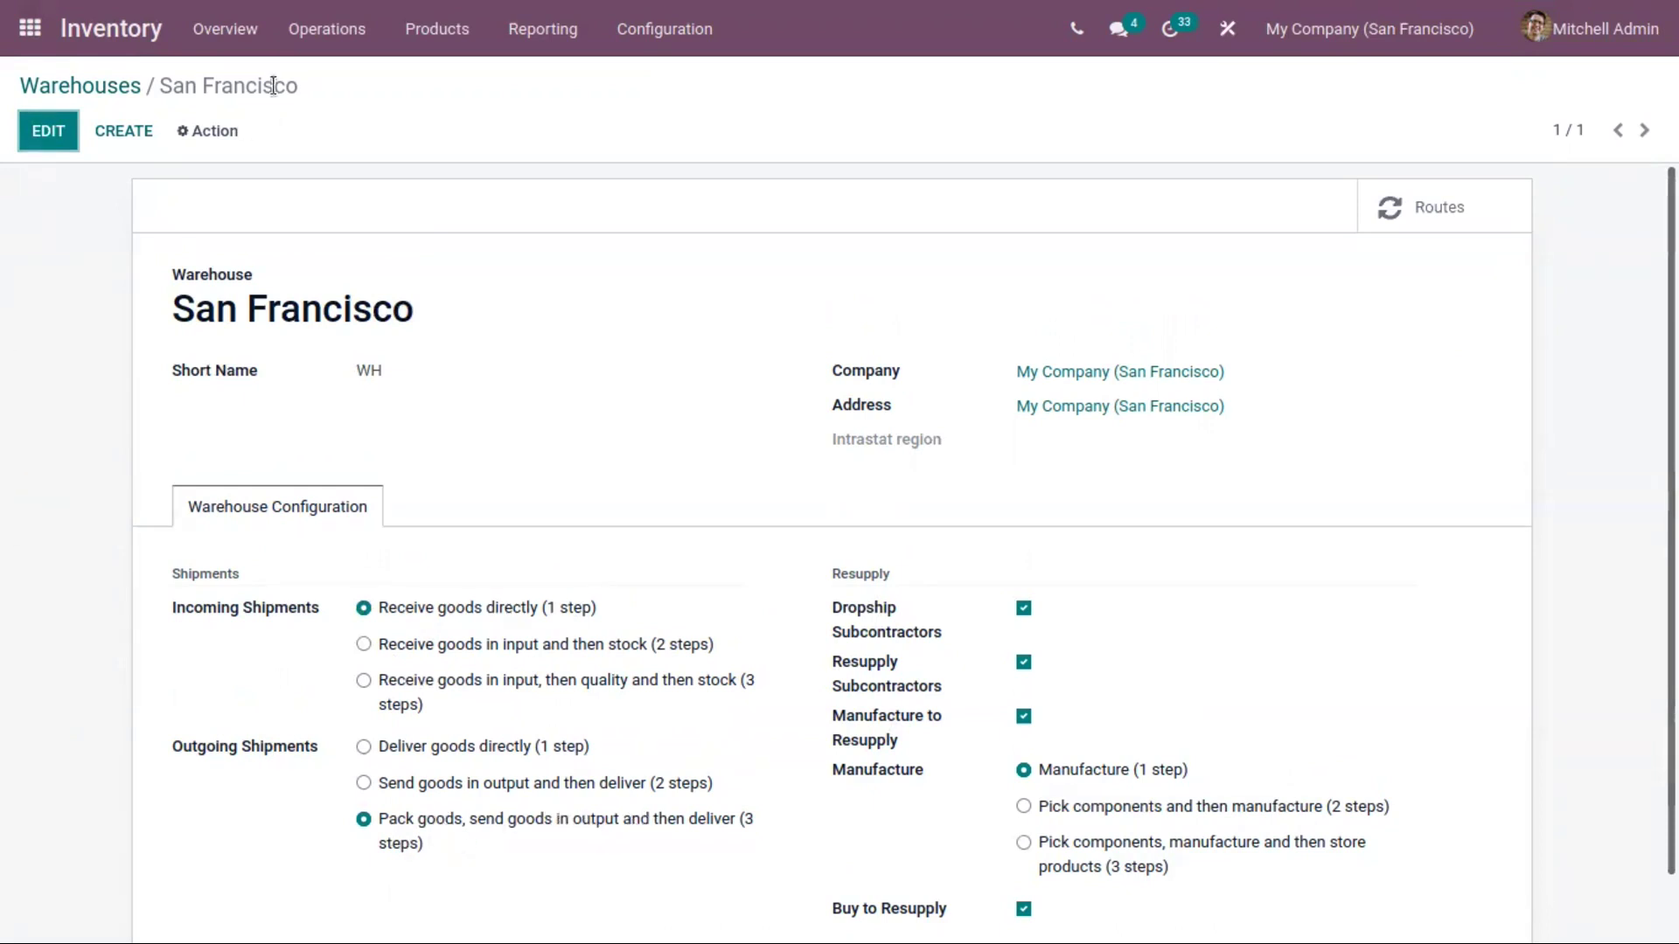
- Return to the Inventory overview without the Warehouse grouping and review the Pick operation type's default source and destination locations
click(233, 35)
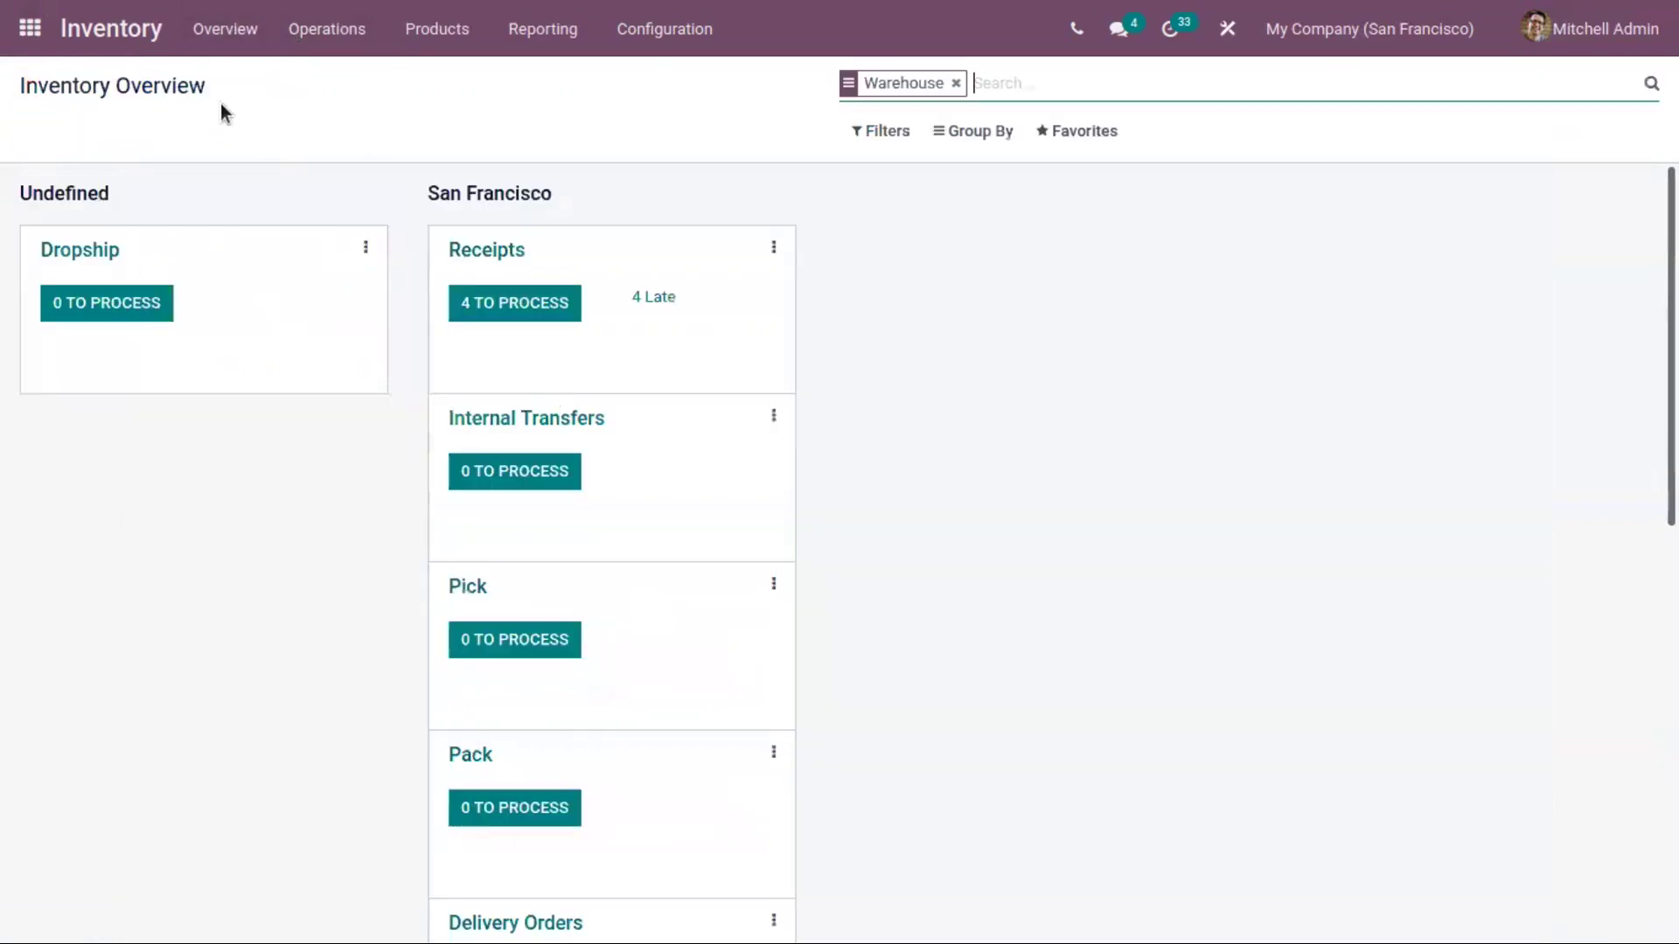
click(959, 83)
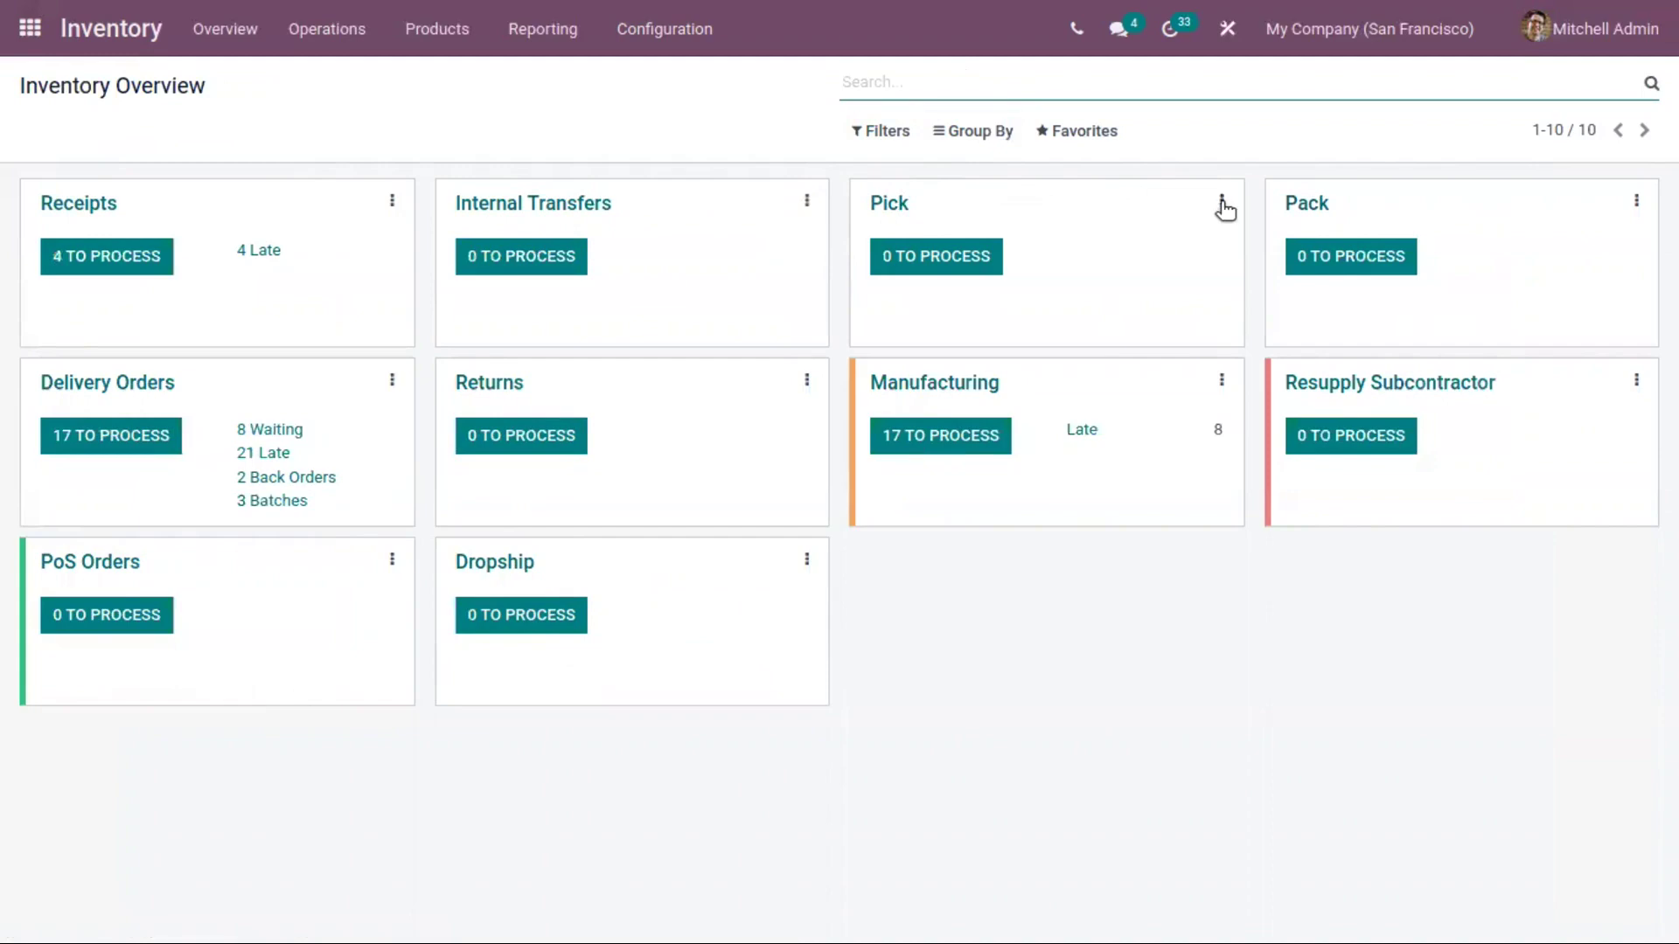
click(1222, 203)
click(1146, 453)
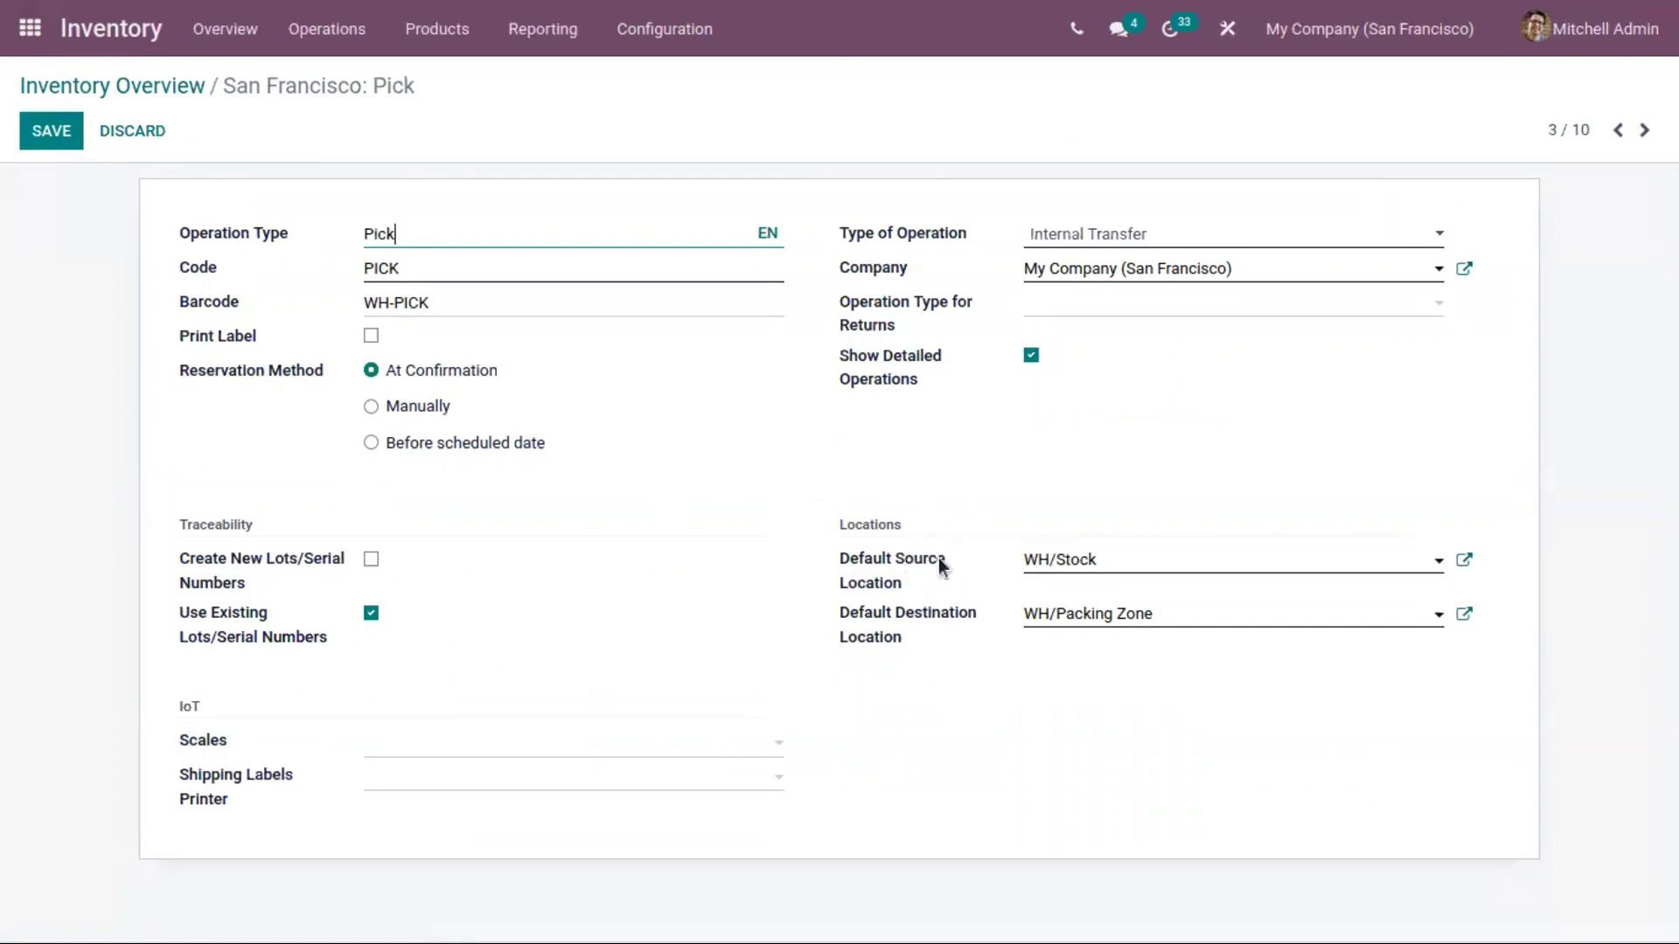
click(175, 85)
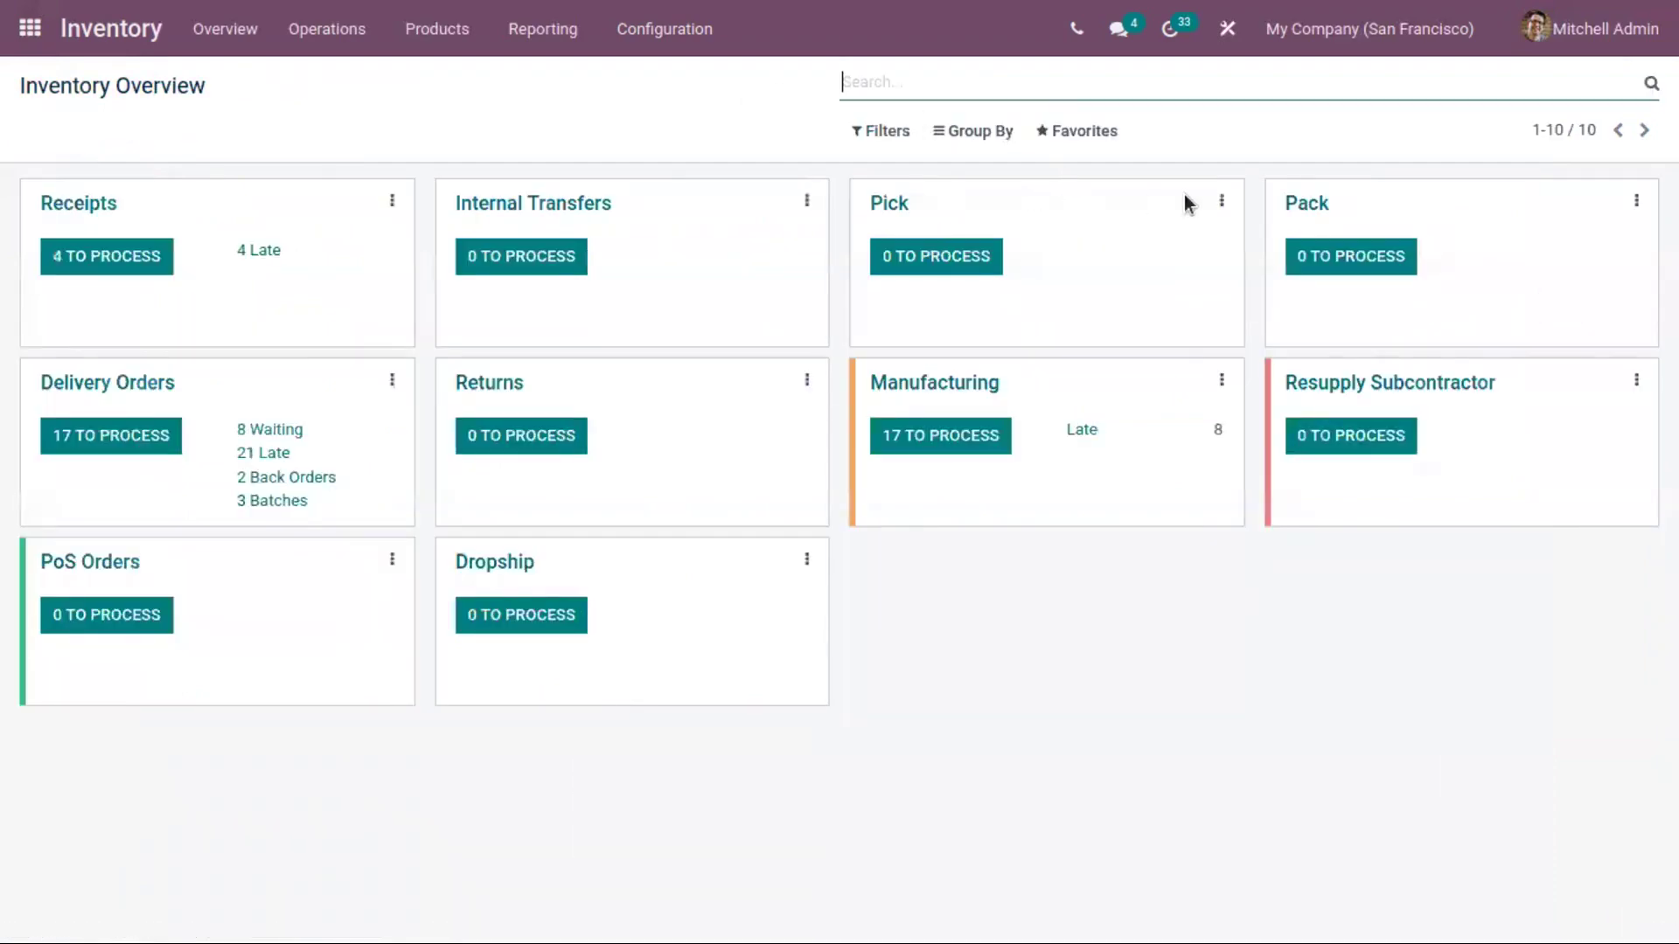
- Review the default source and destination locations in the Pack operation type's configuration, and return to the overview
click(1636, 201)
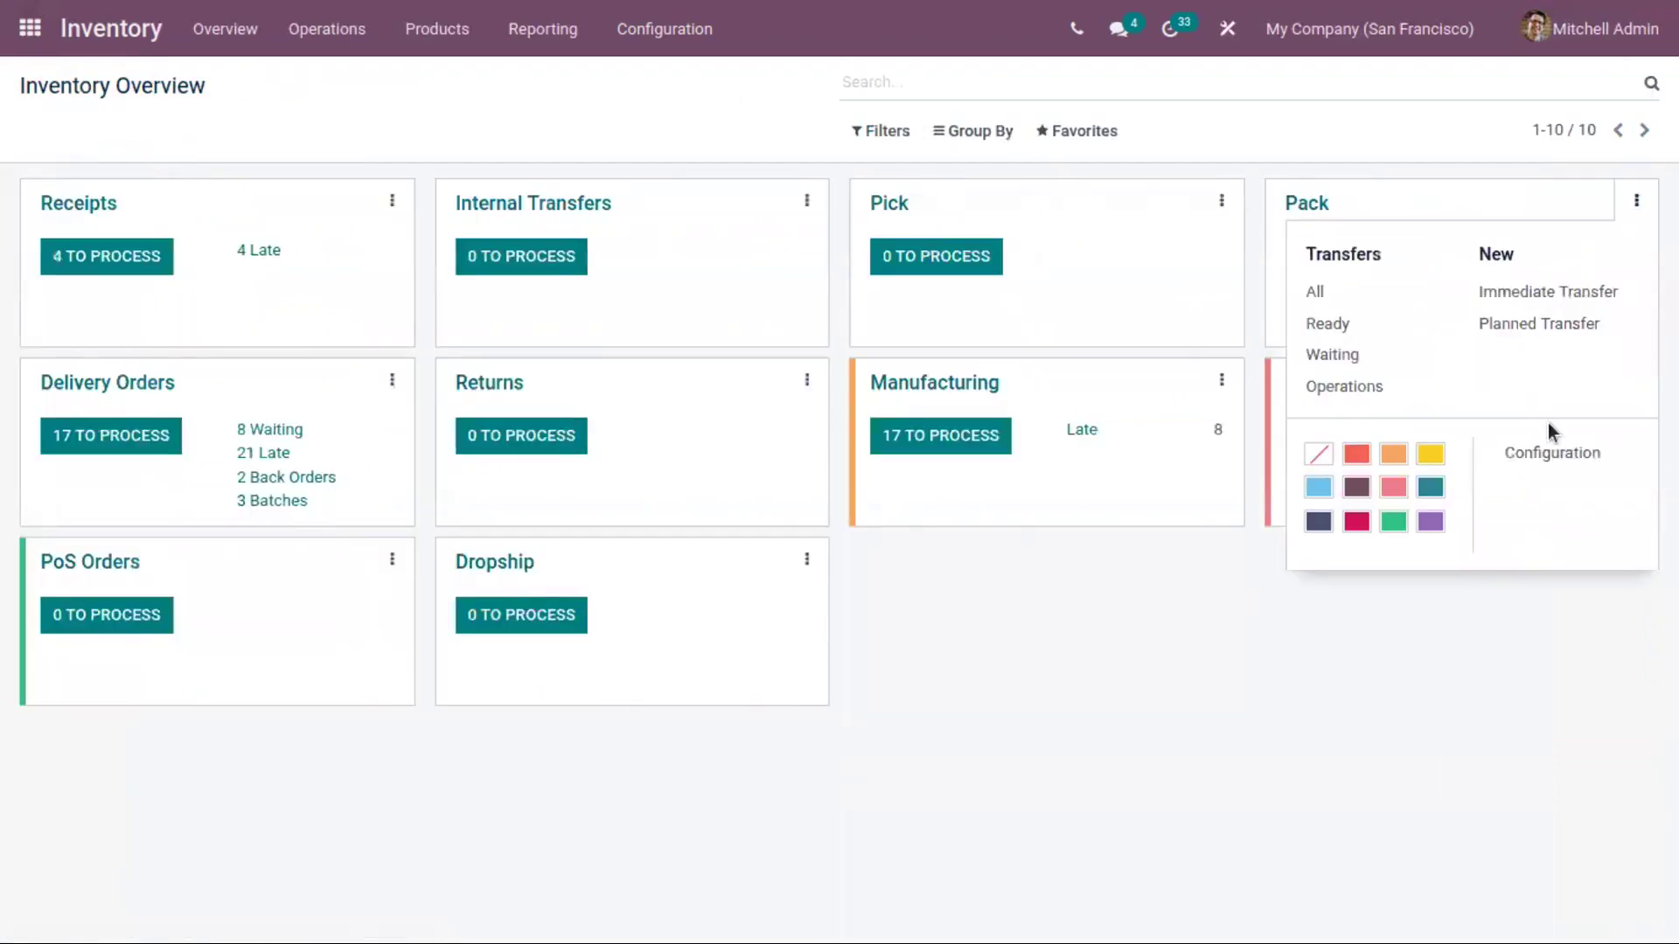
click(1548, 454)
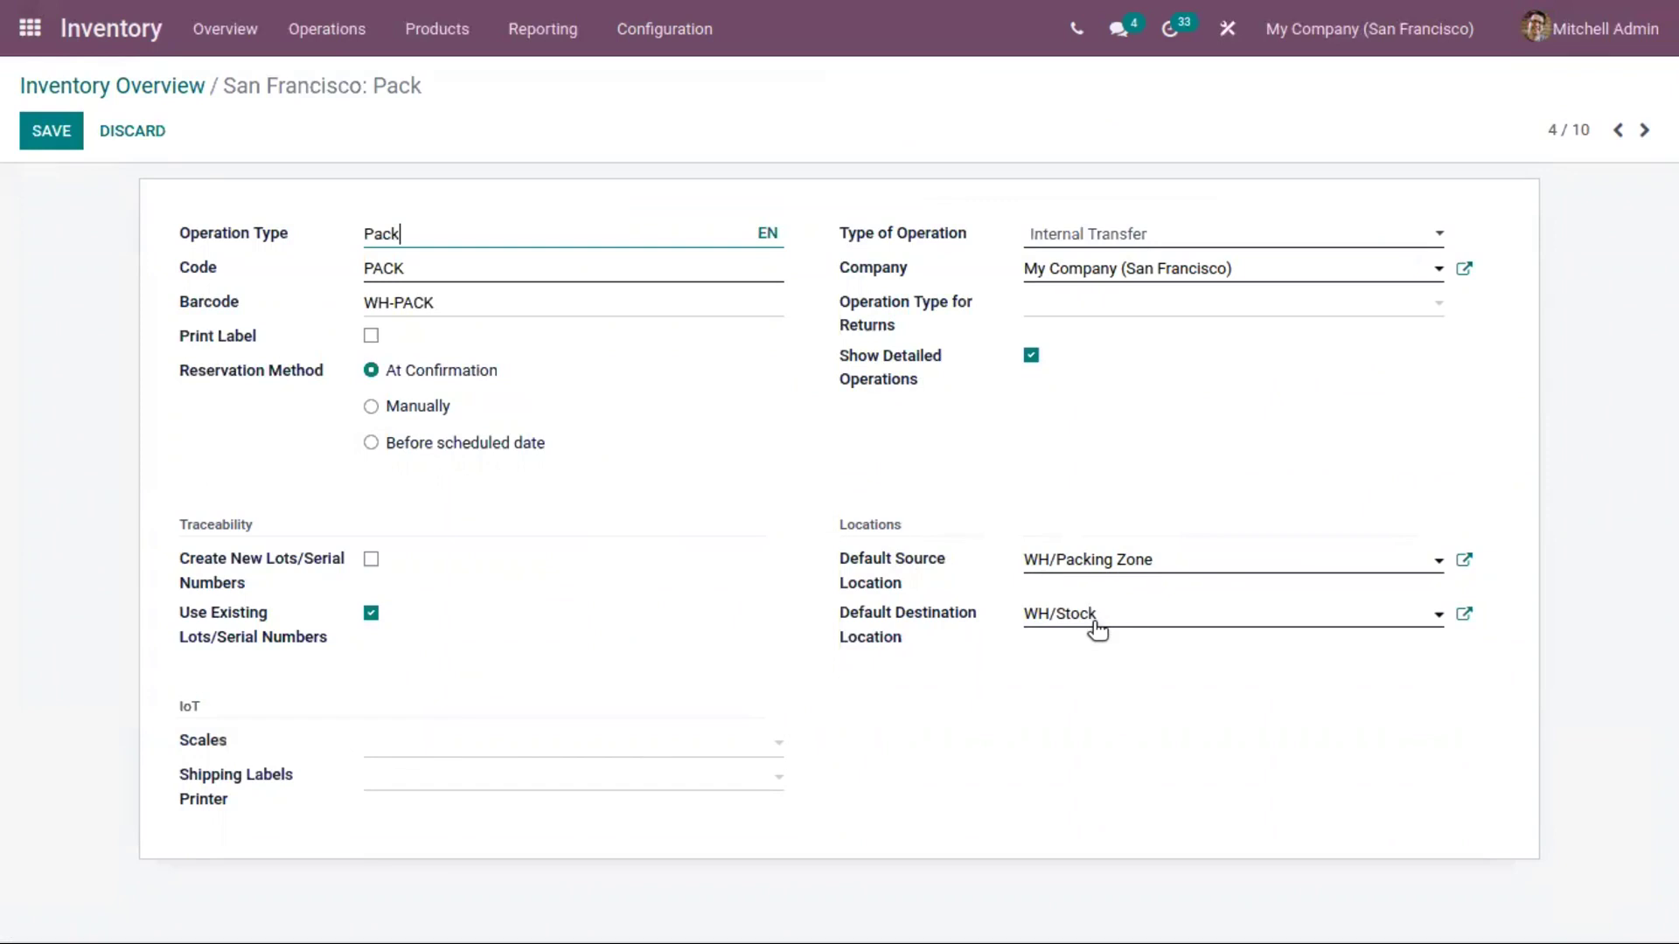
click(150, 89)
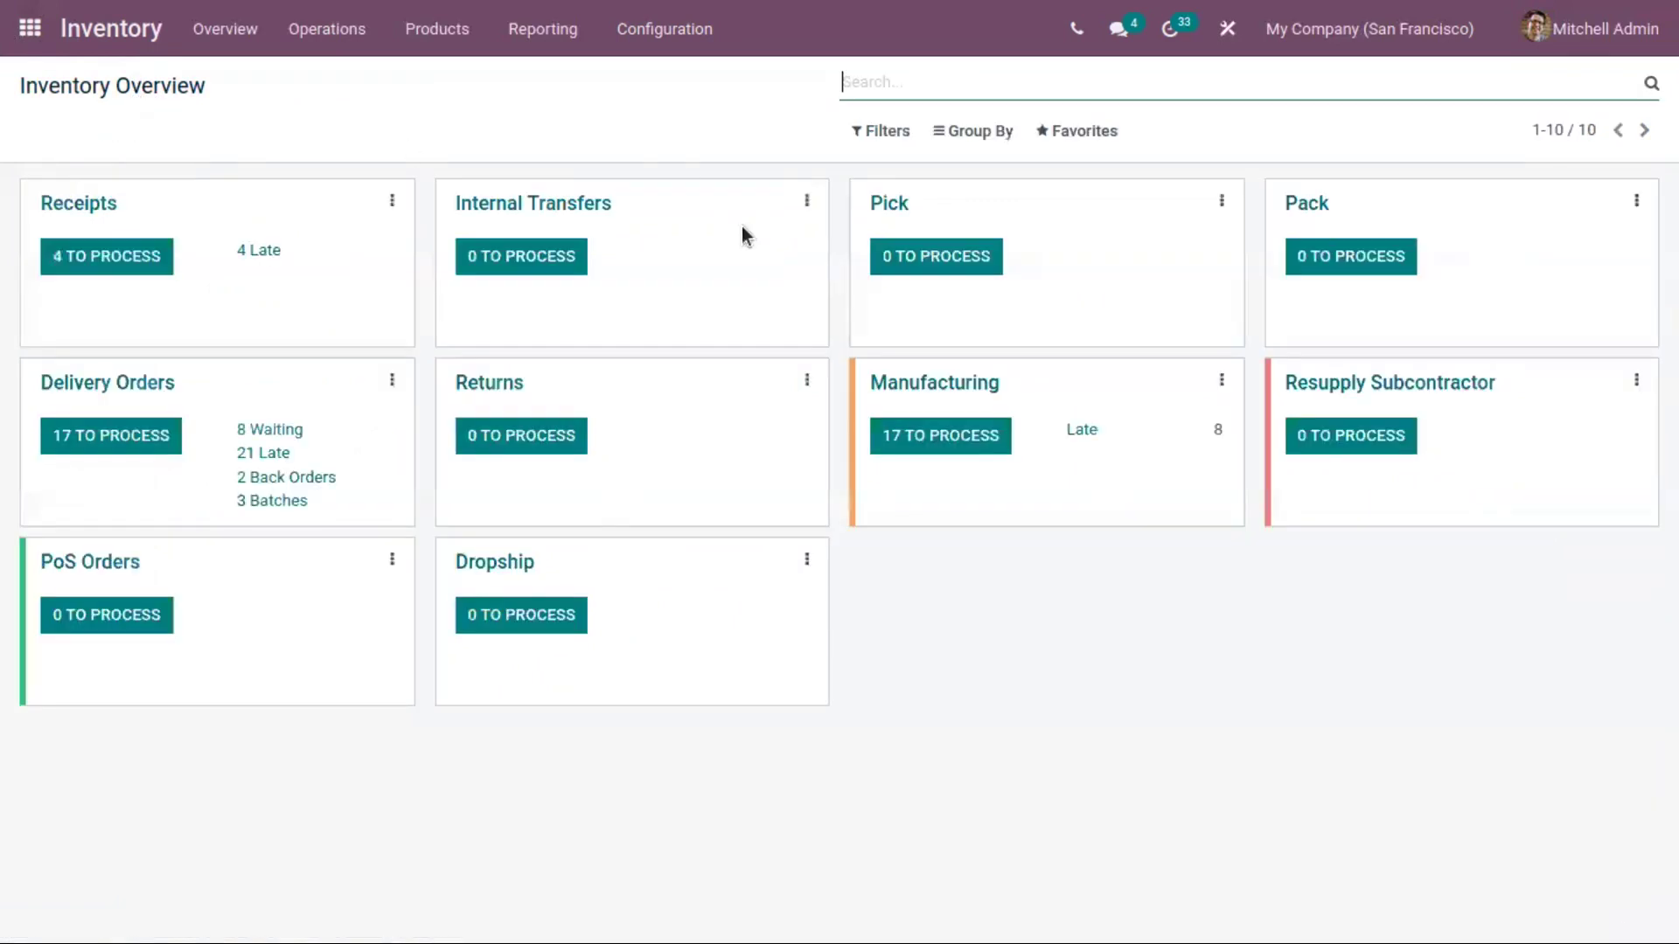
- Review the Receipts operation type's name, code, barcode, return operation type and detailed operations options, and save the record
click(392, 201)
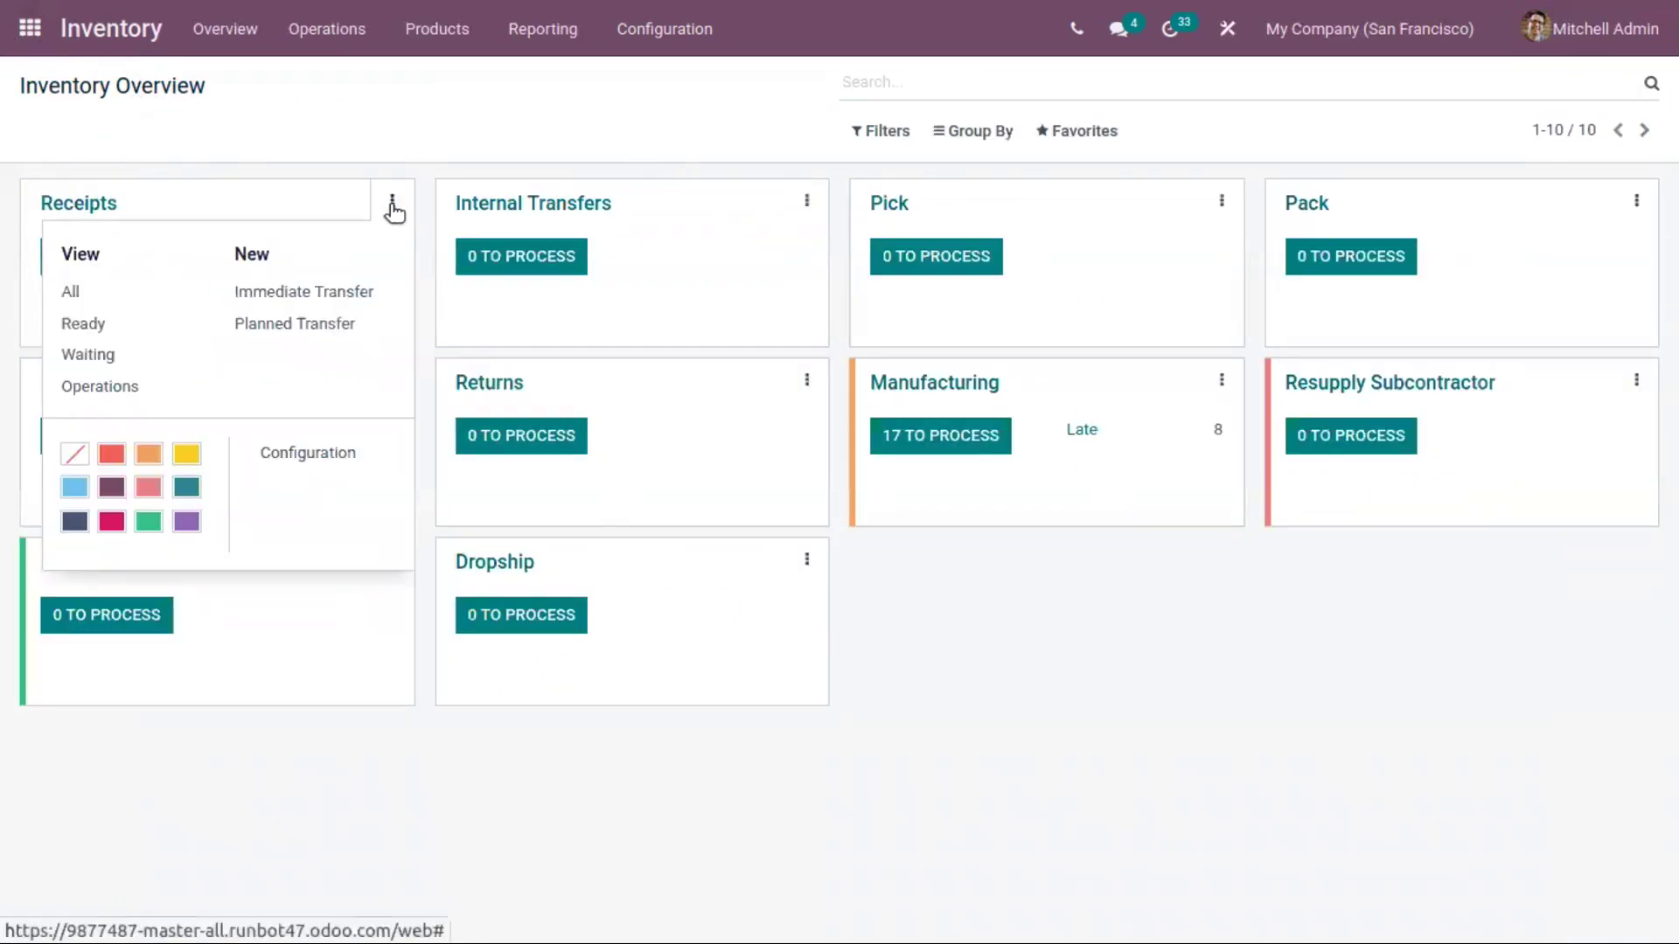
click(303, 455)
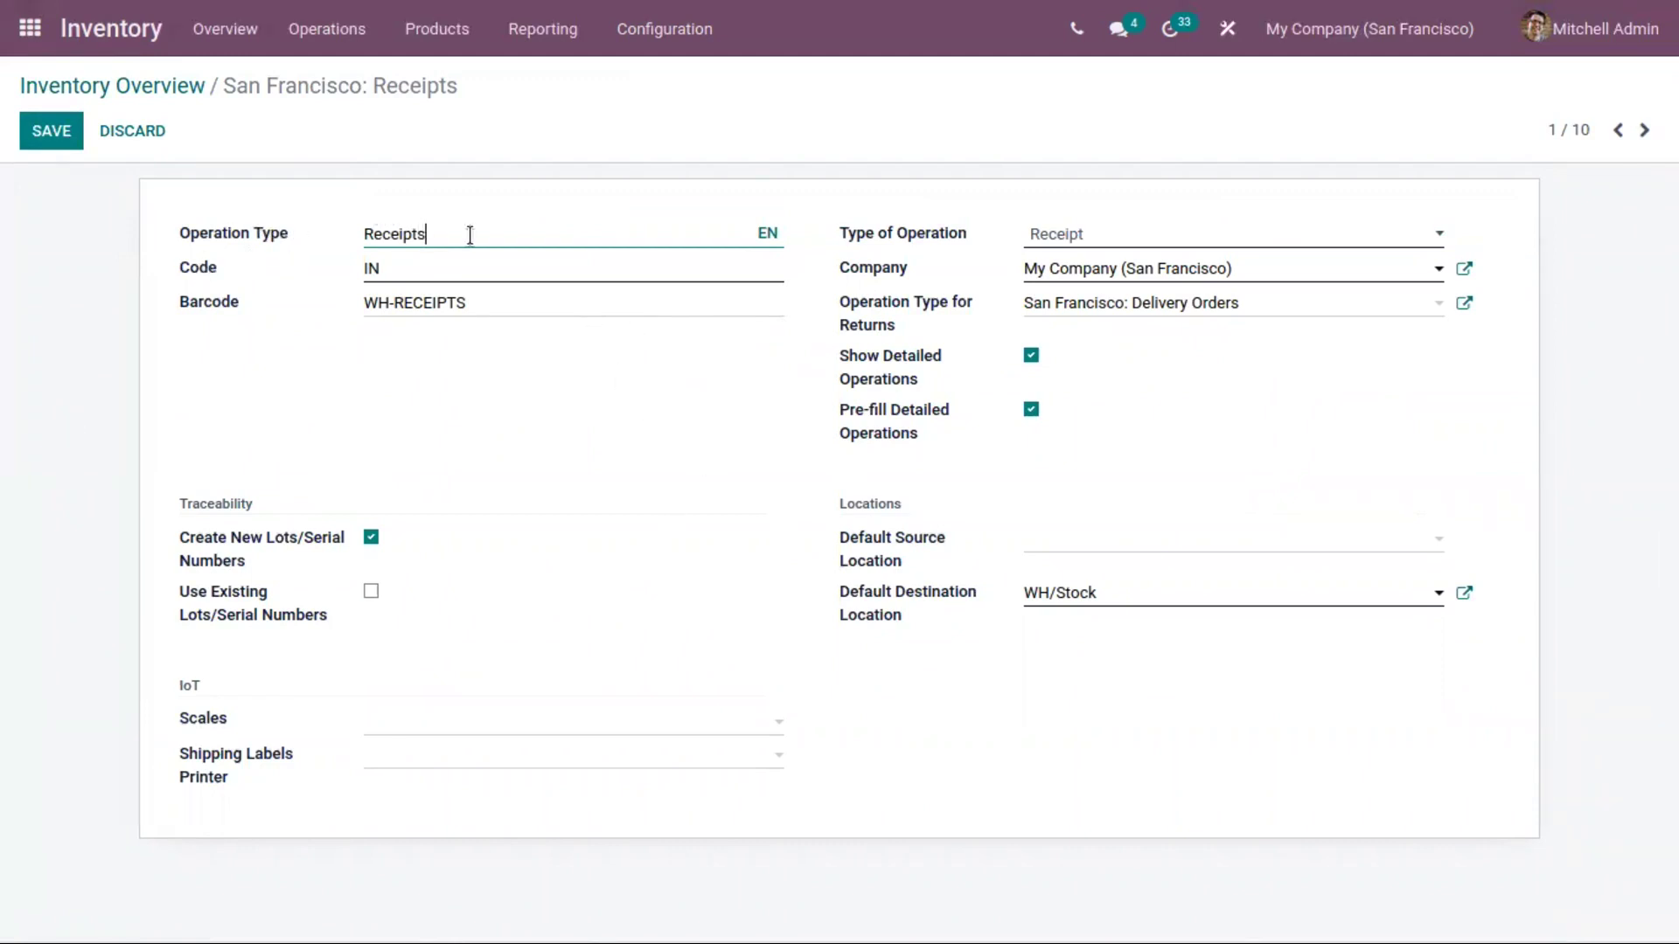
drag(470, 236, 339, 211)
click(764, 188)
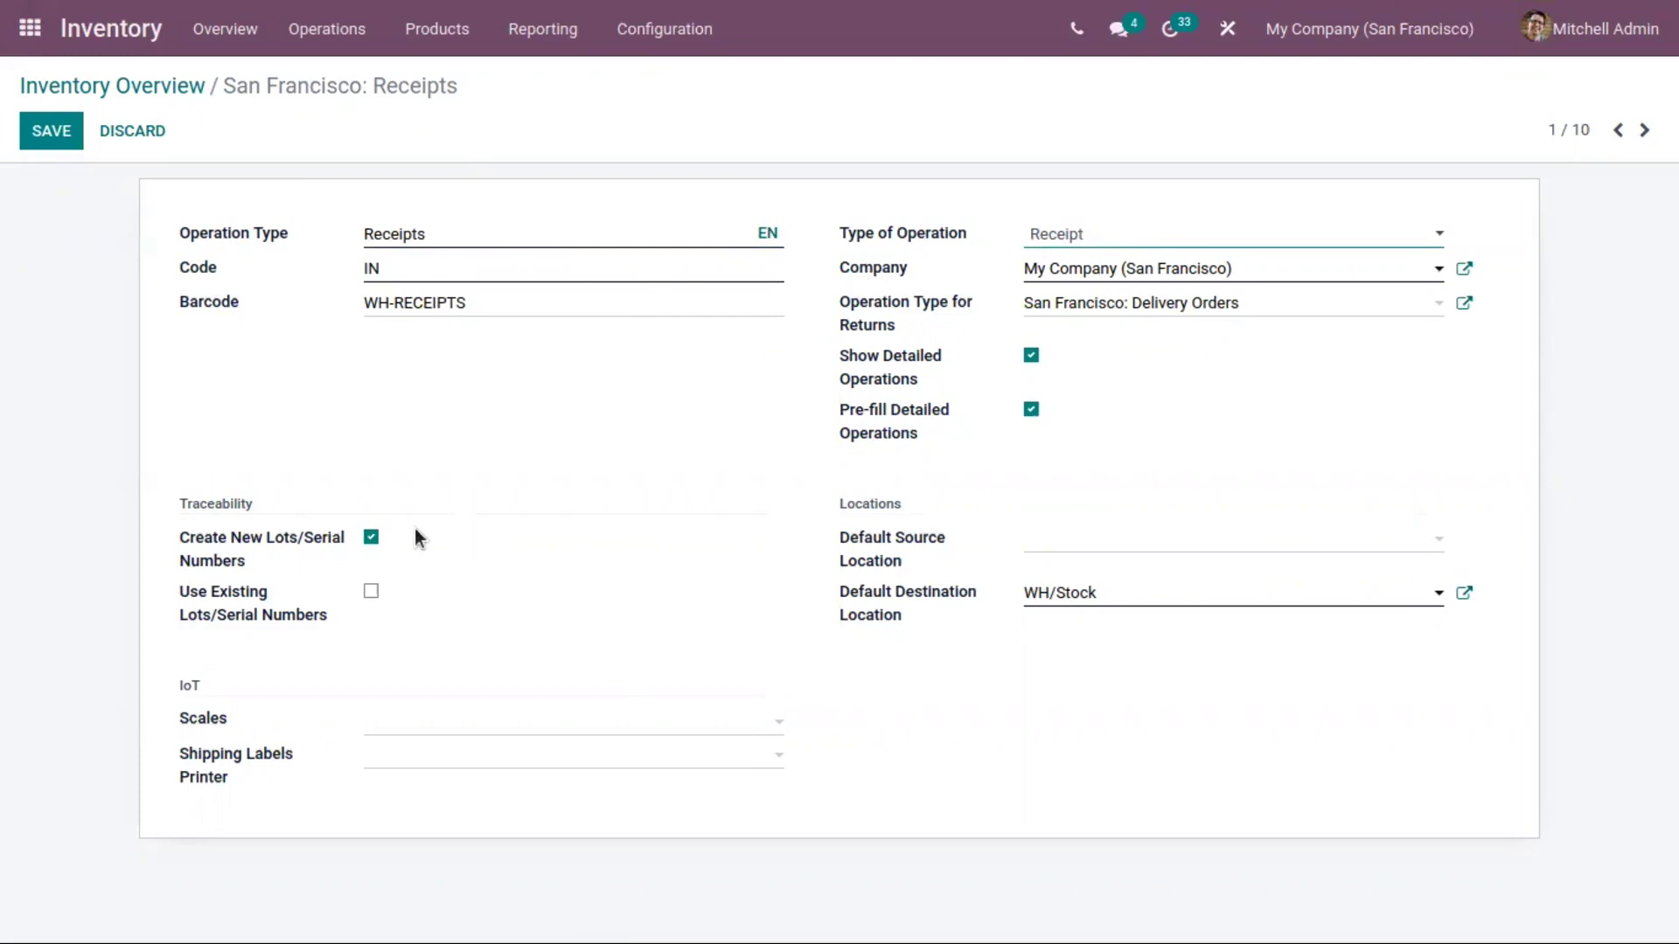
drag(390, 270, 349, 269)
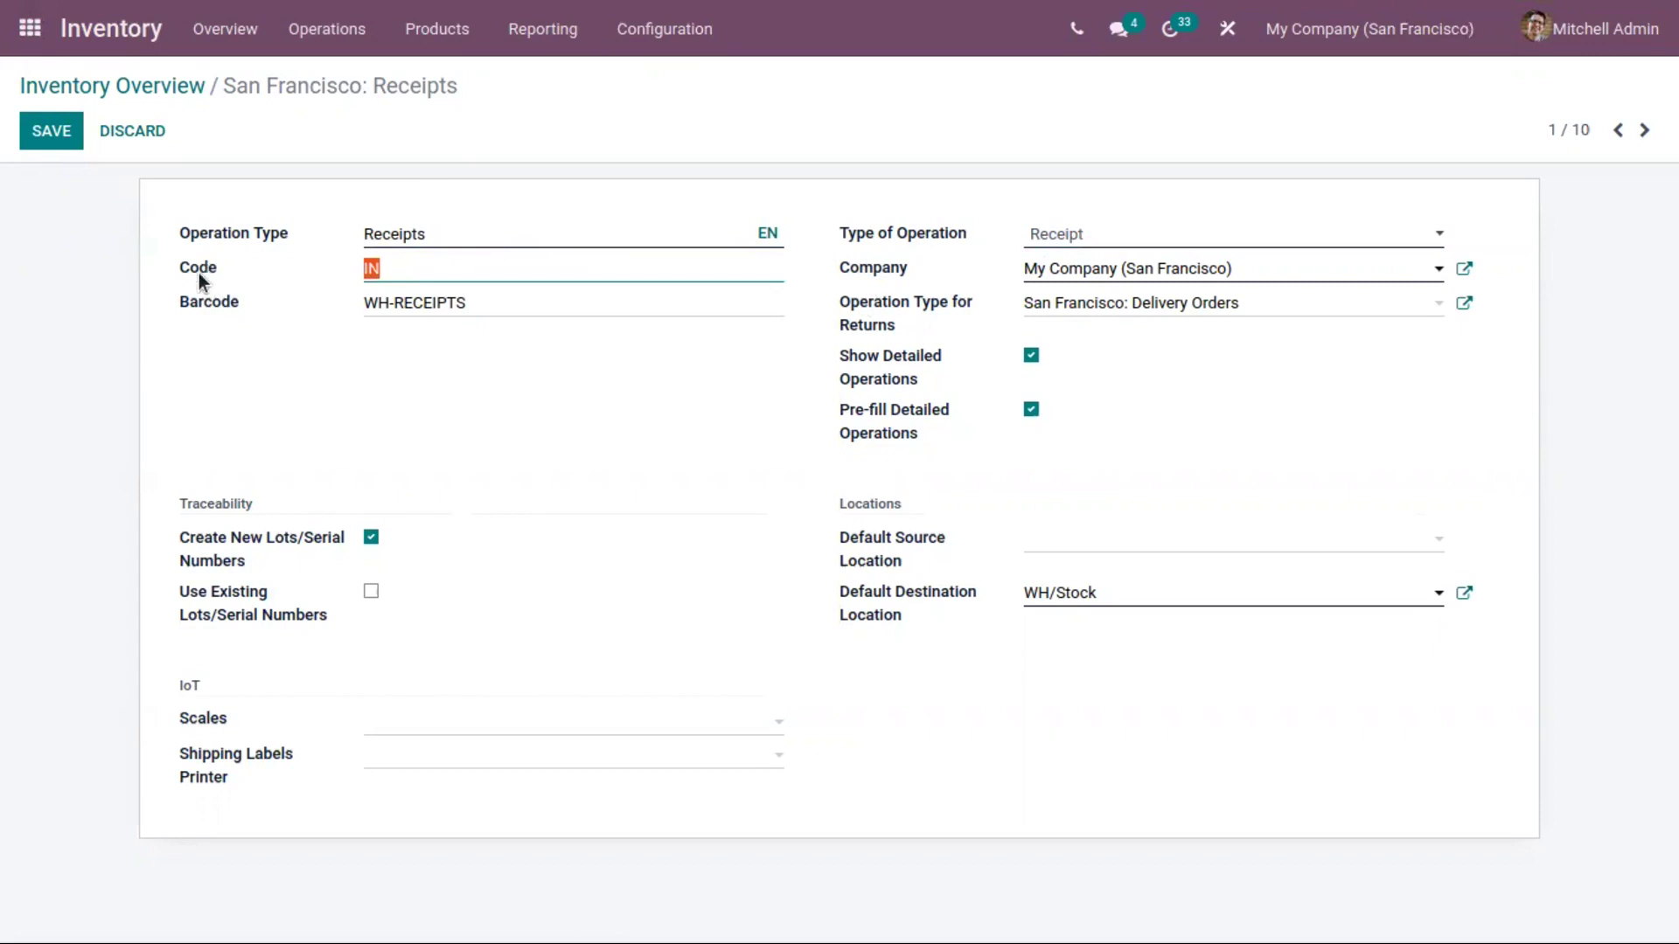
click(486, 306)
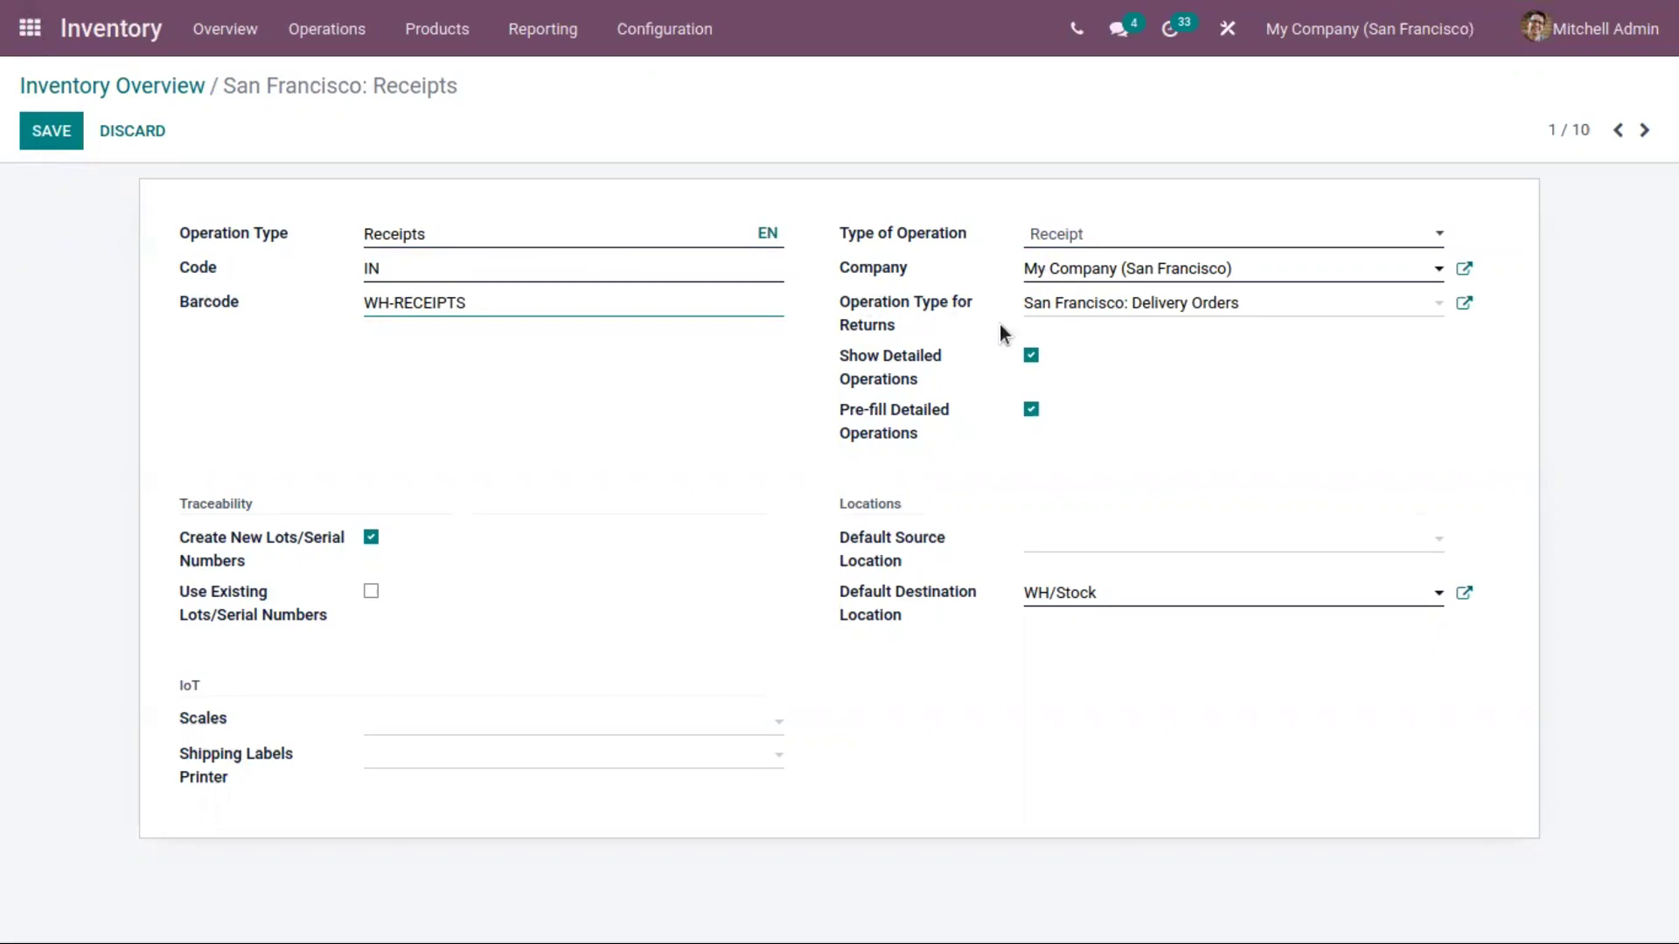
click(1174, 308)
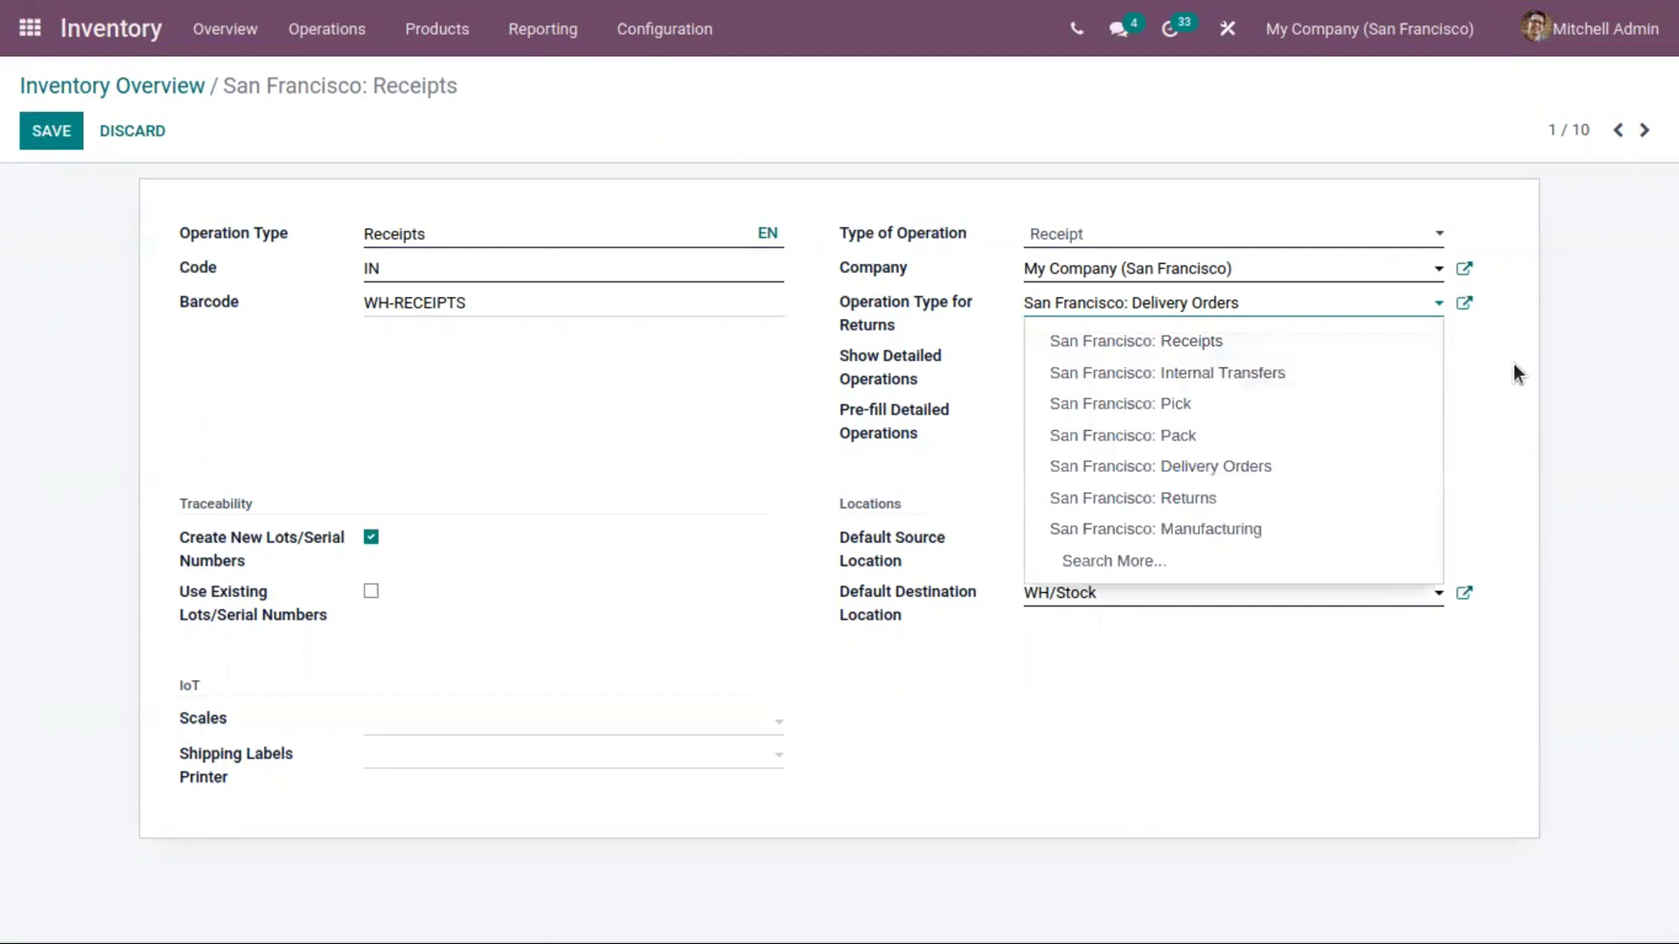
click(1489, 367)
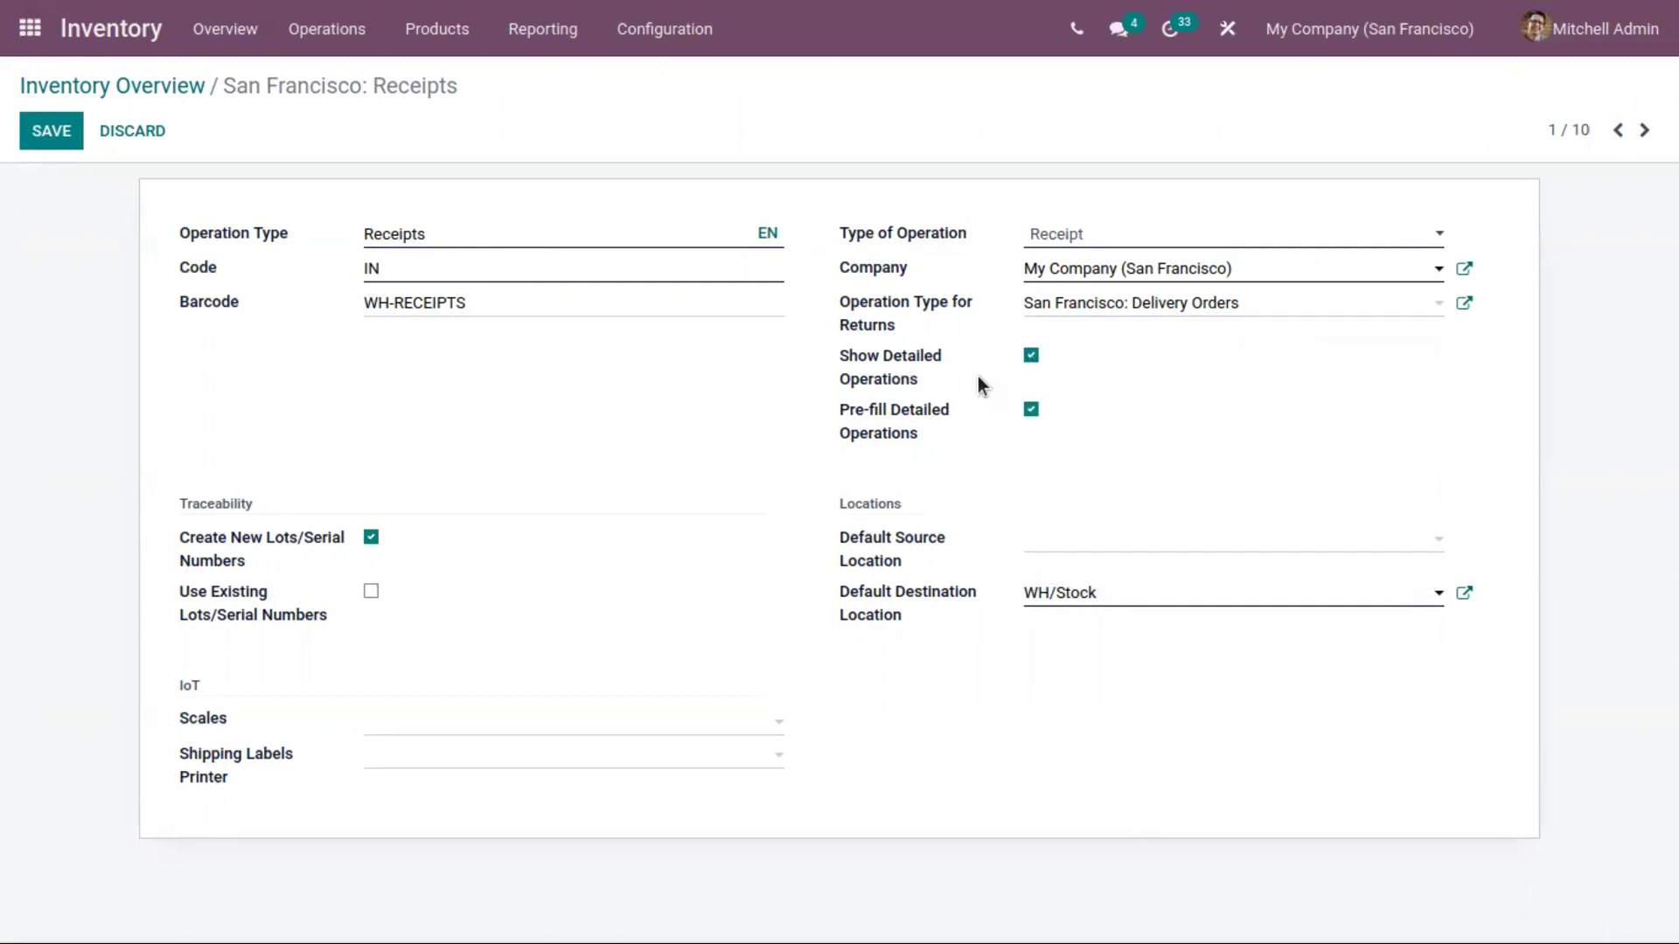
mouse_move(926, 362)
mouse_move(892, 416)
key(alt+s)
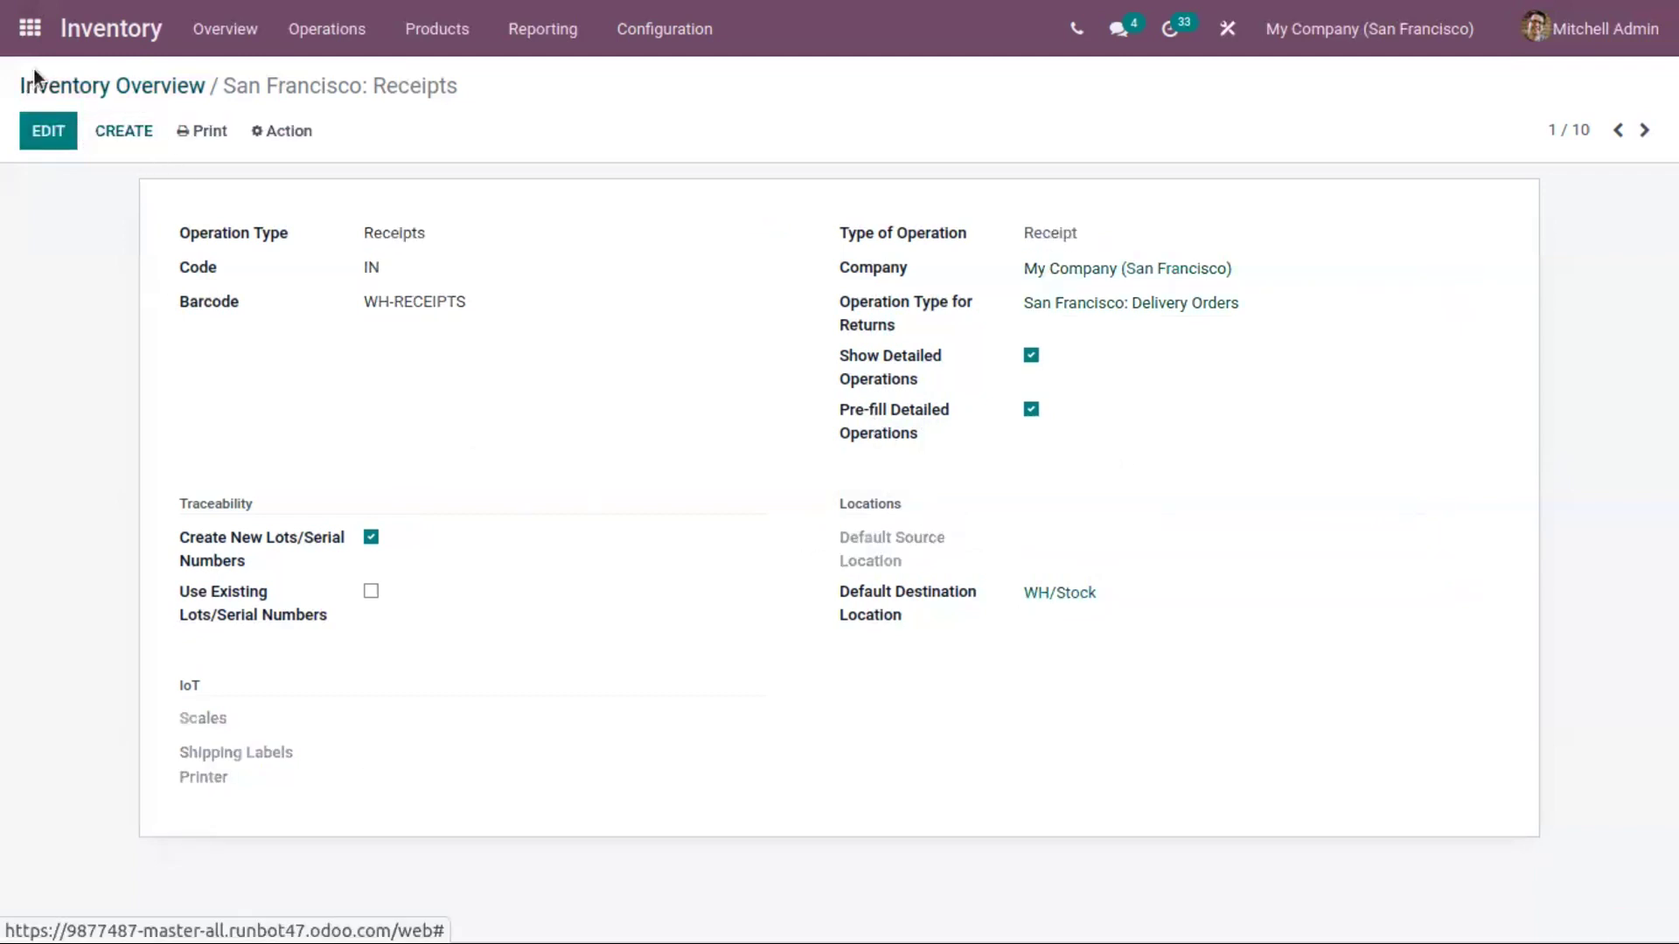
- Switch to the Purchase app, create a request for quotation to Azure Interior for [FURN_6666] Acoustic Bloc Screens, and confirm the order
click(28, 35)
scroll(1121, 749, down, 5)
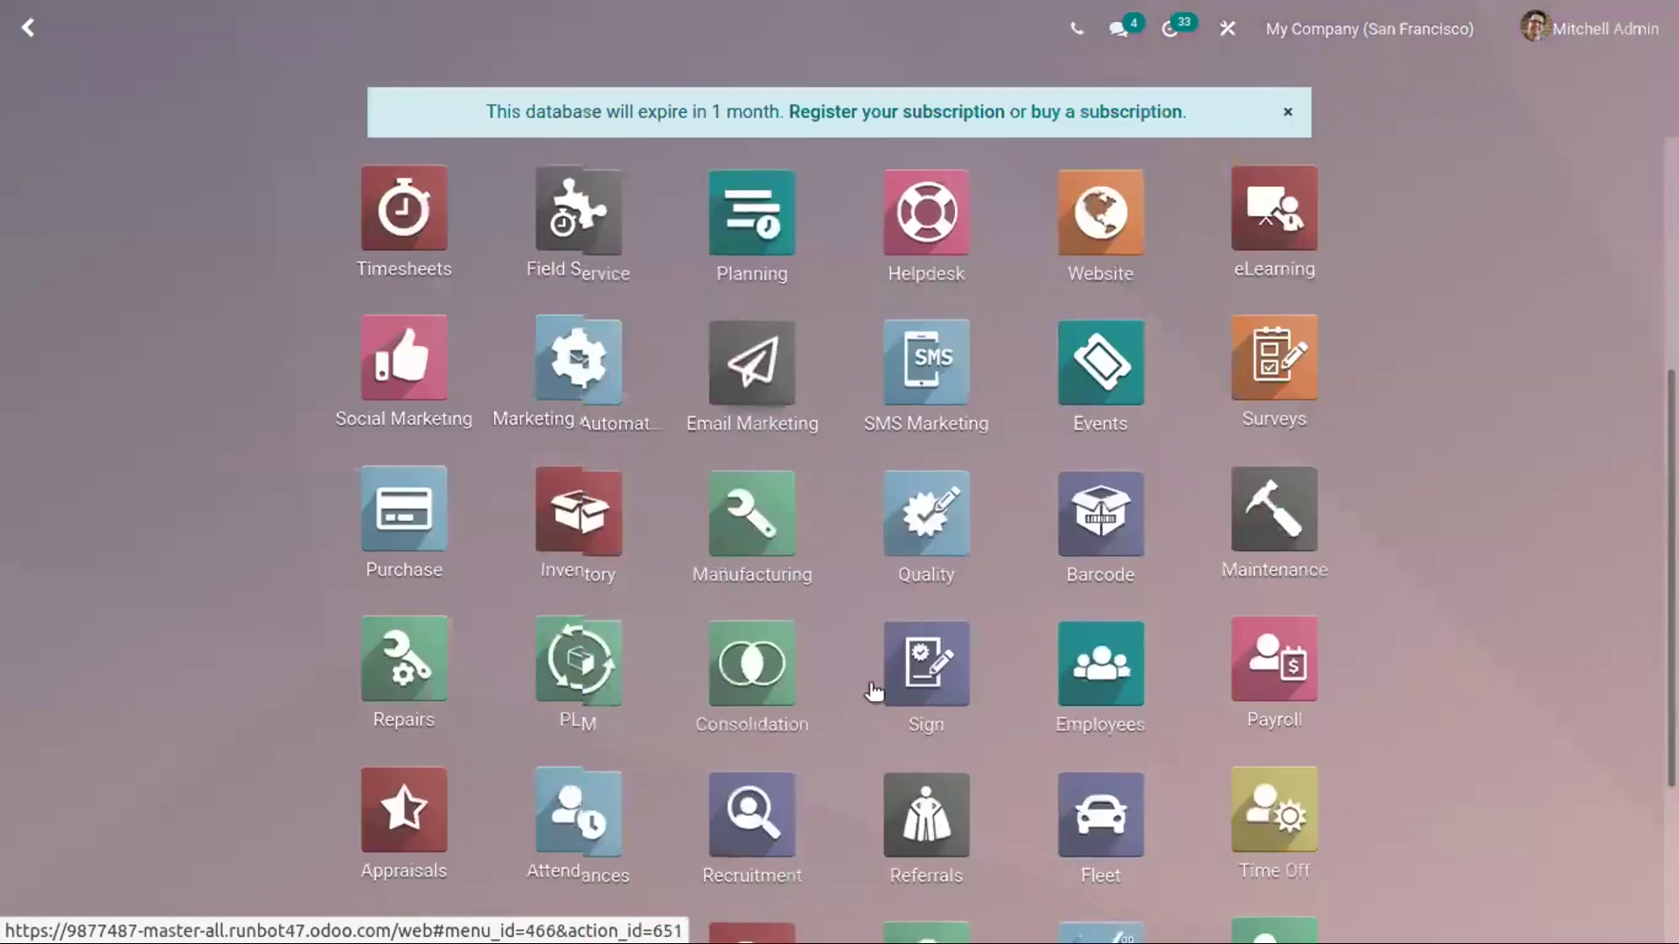
scroll(700, 717, up, 2)
click(411, 700)
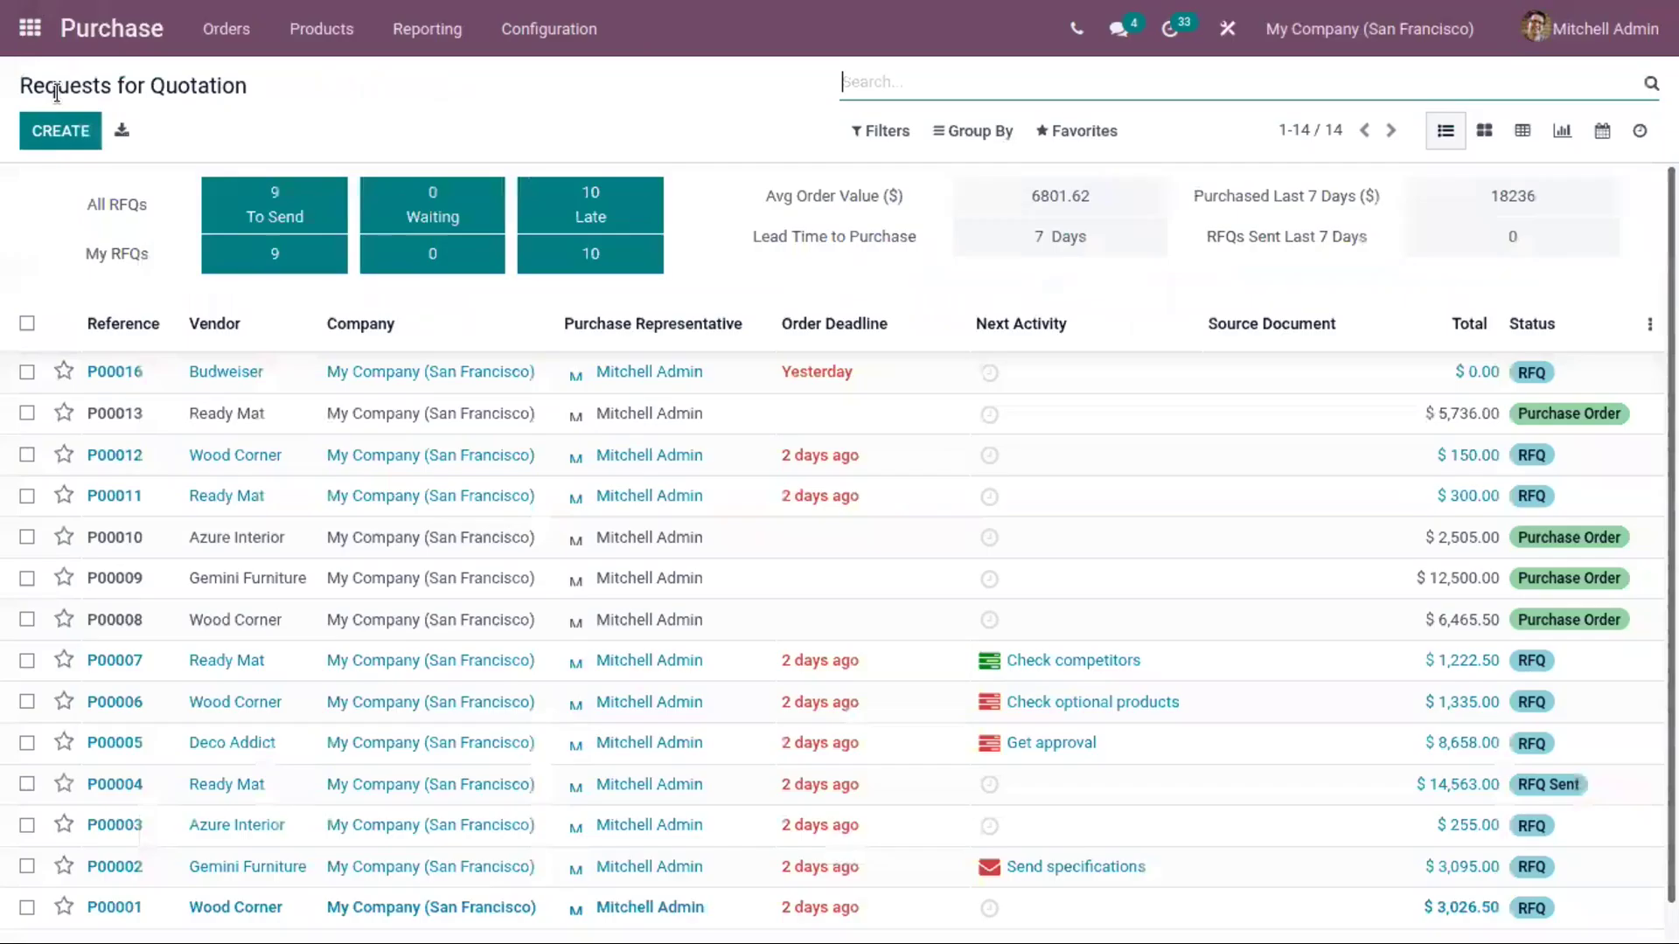
click(54, 133)
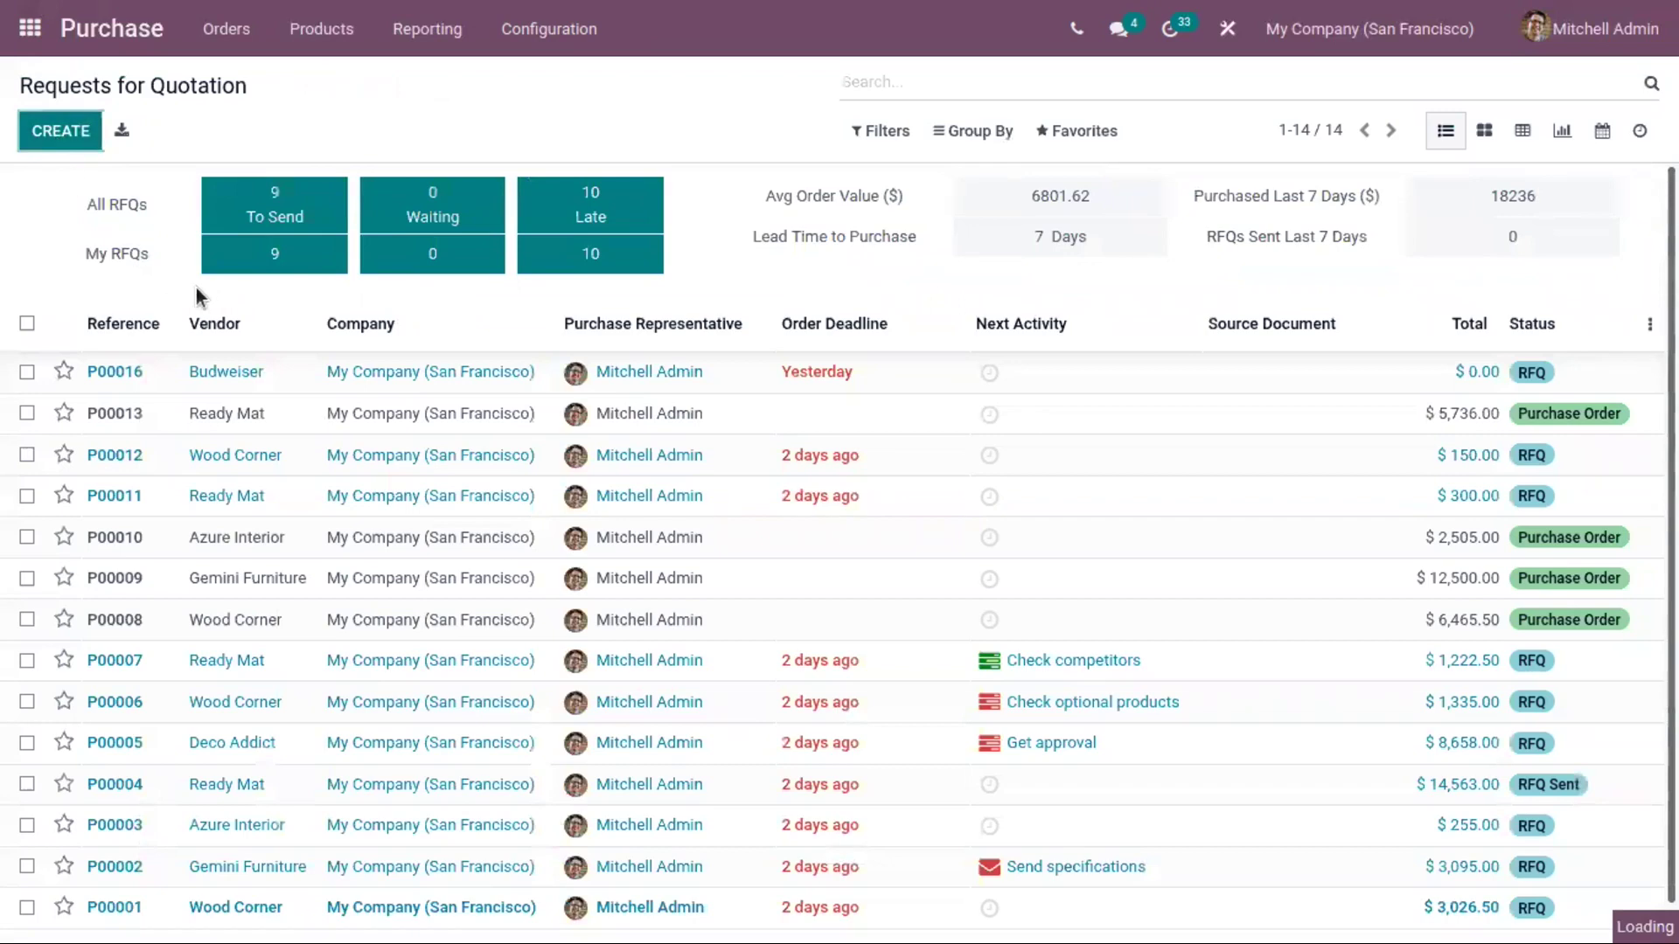
click(393, 367)
click(413, 406)
click(268, 608)
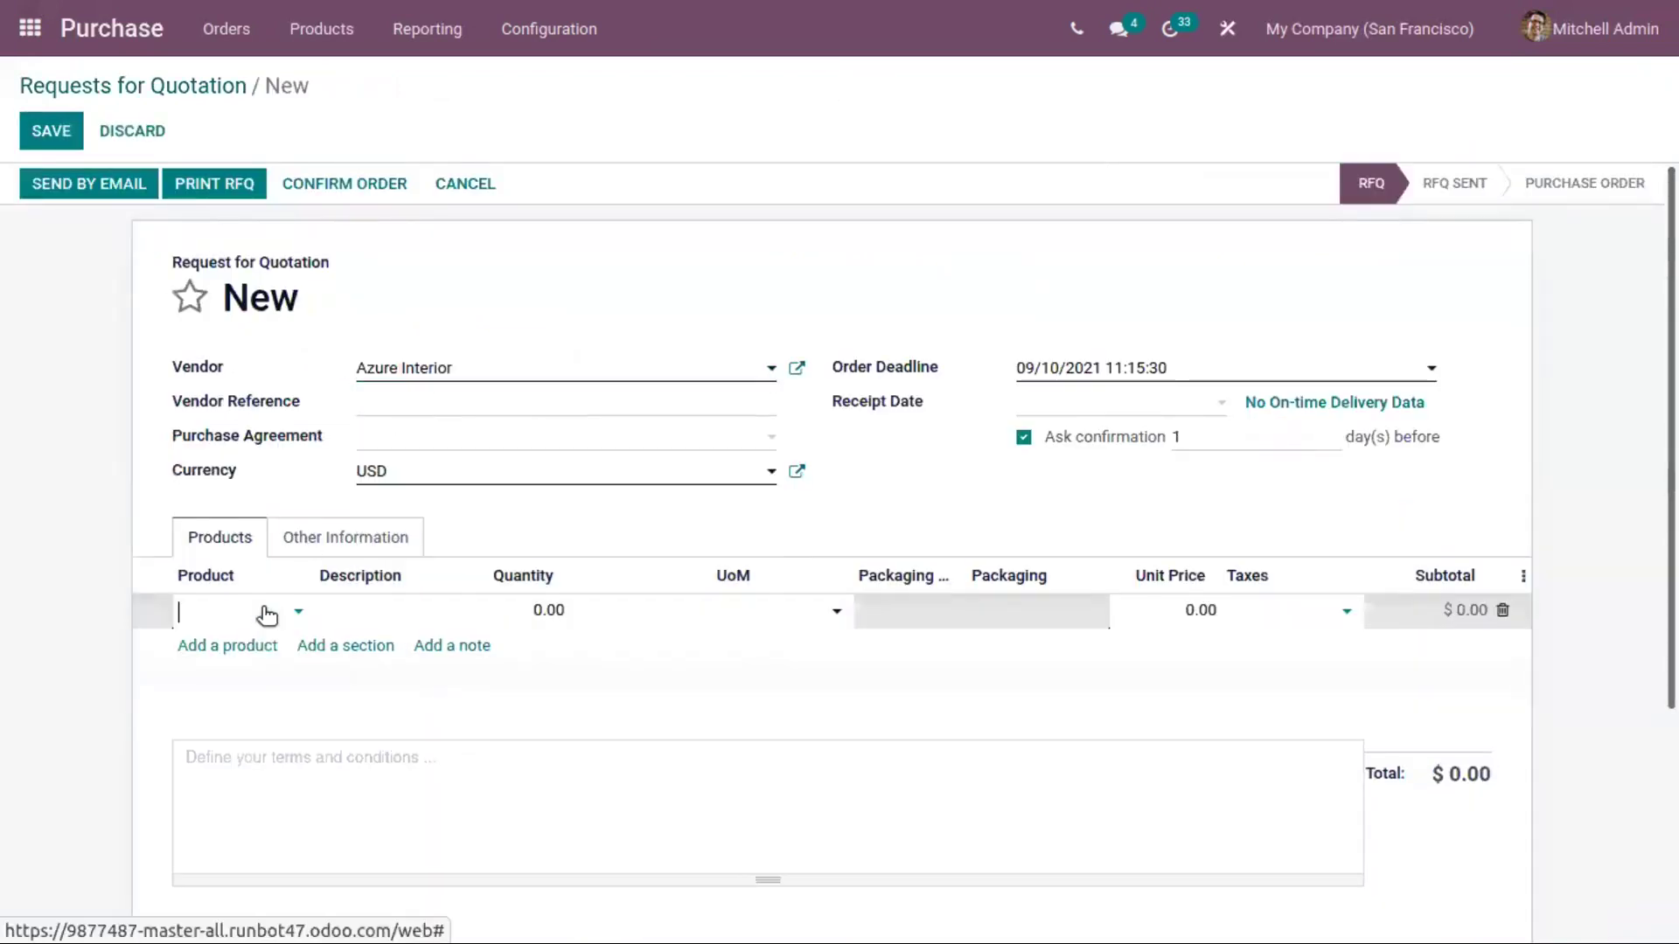
click(268, 612)
click(431, 679)
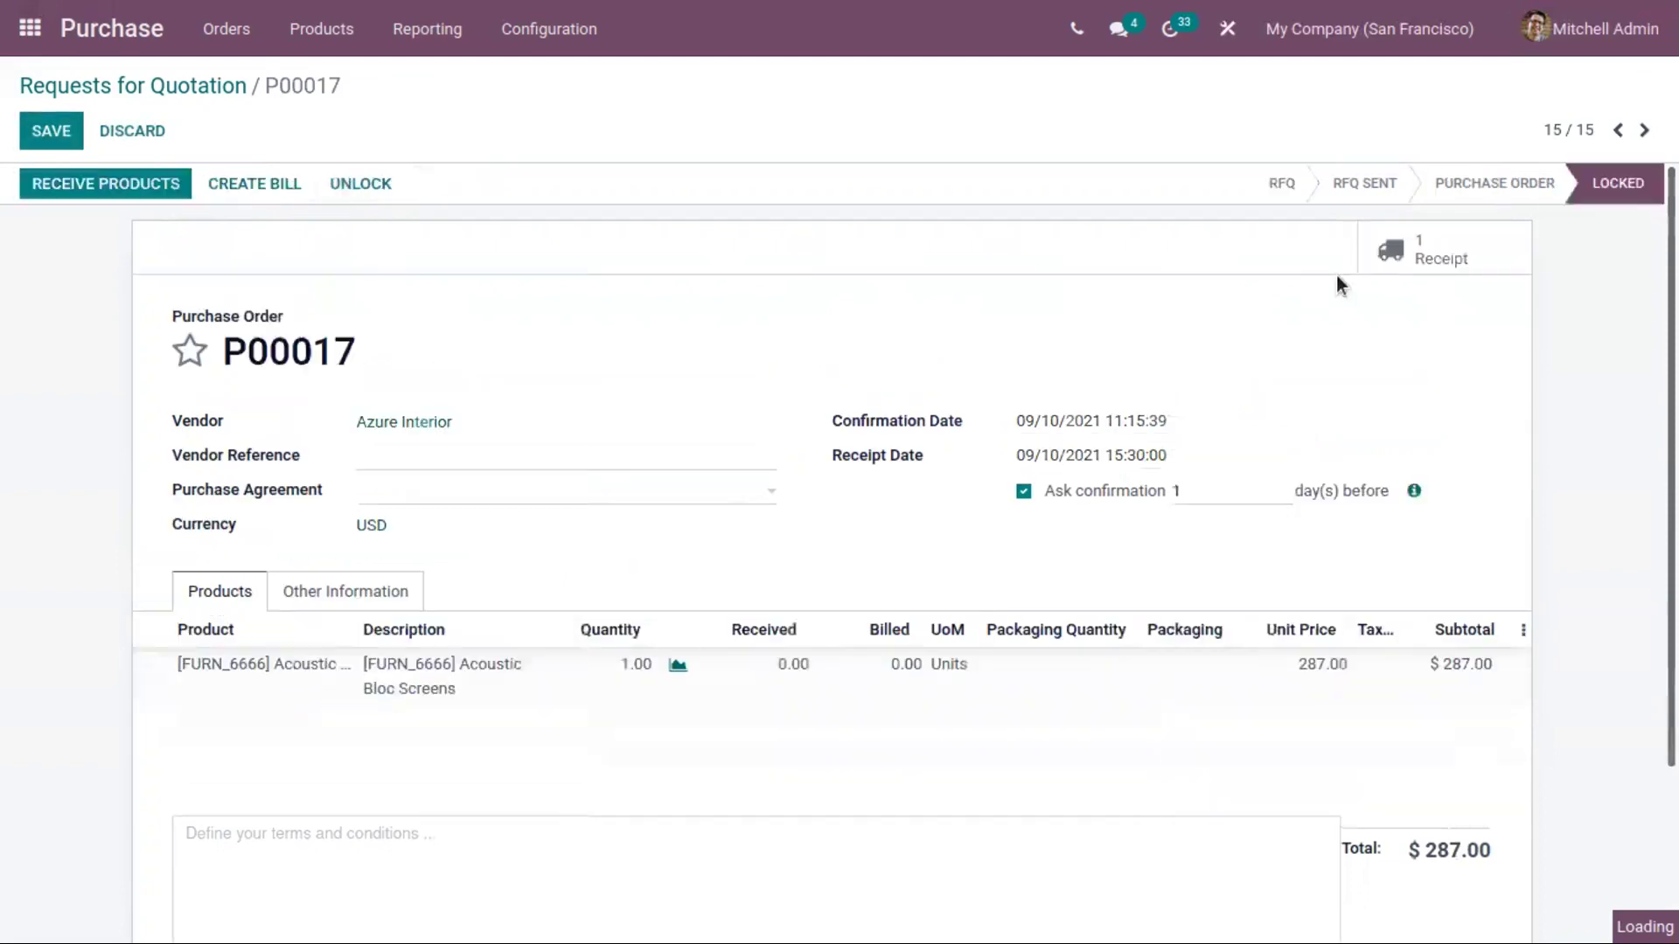
- Open the receipt of the Azure Interior purchase order and compare its Detailed Operations with its Operations
click(1398, 255)
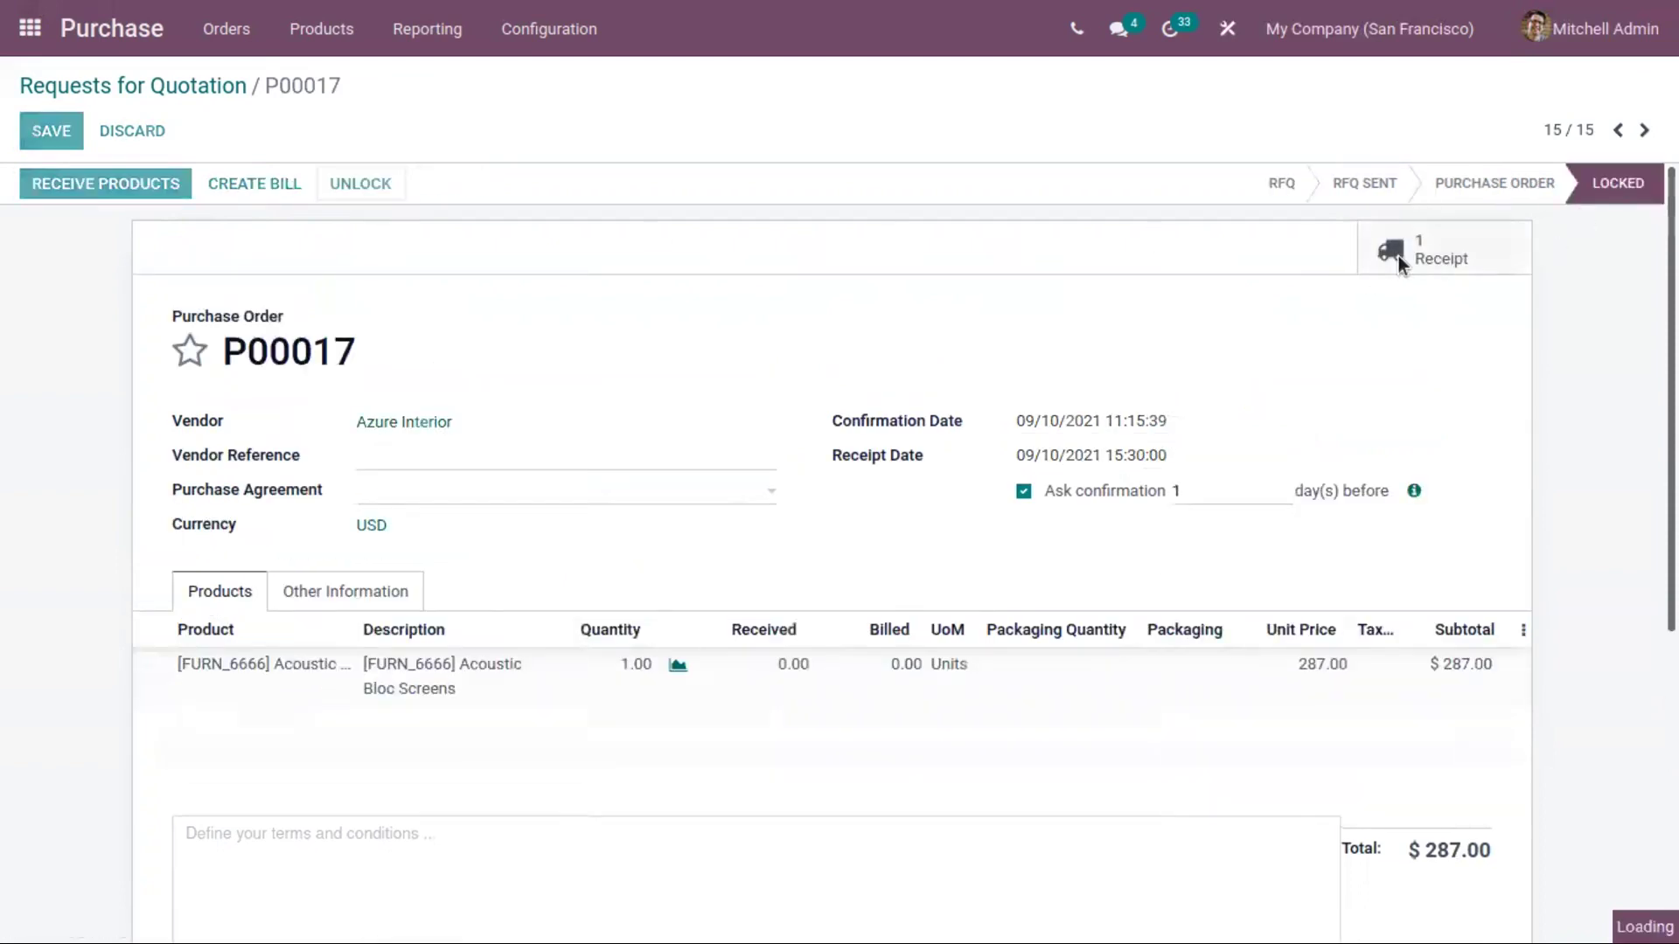
click(125, 183)
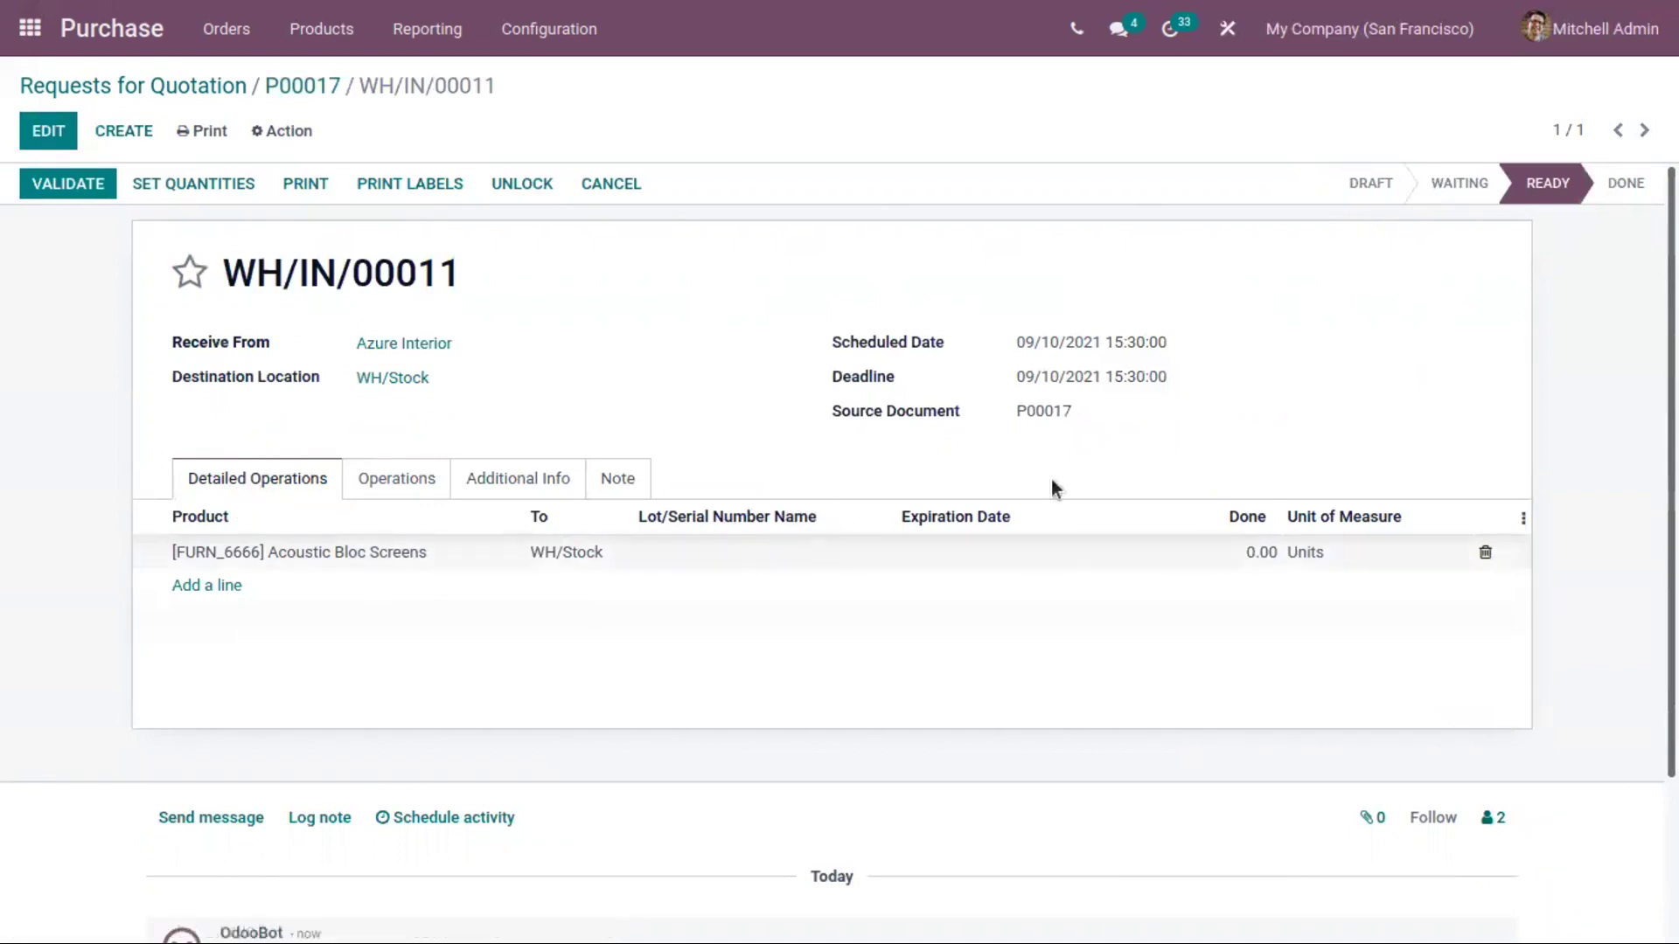
click(392, 482)
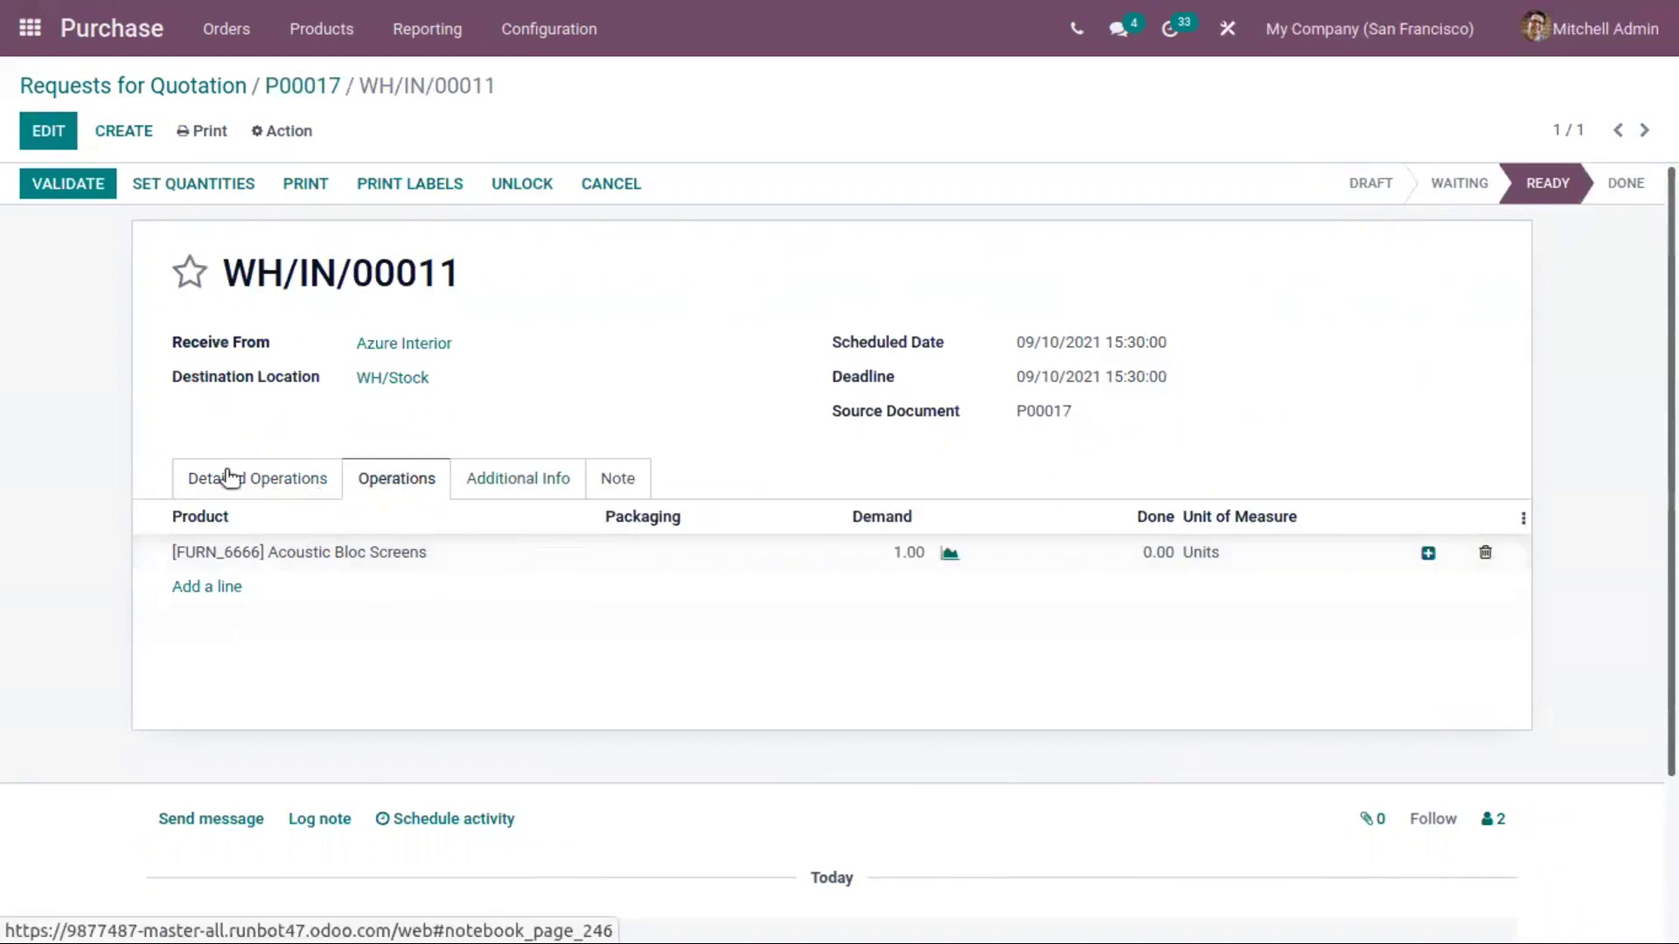
click(278, 480)
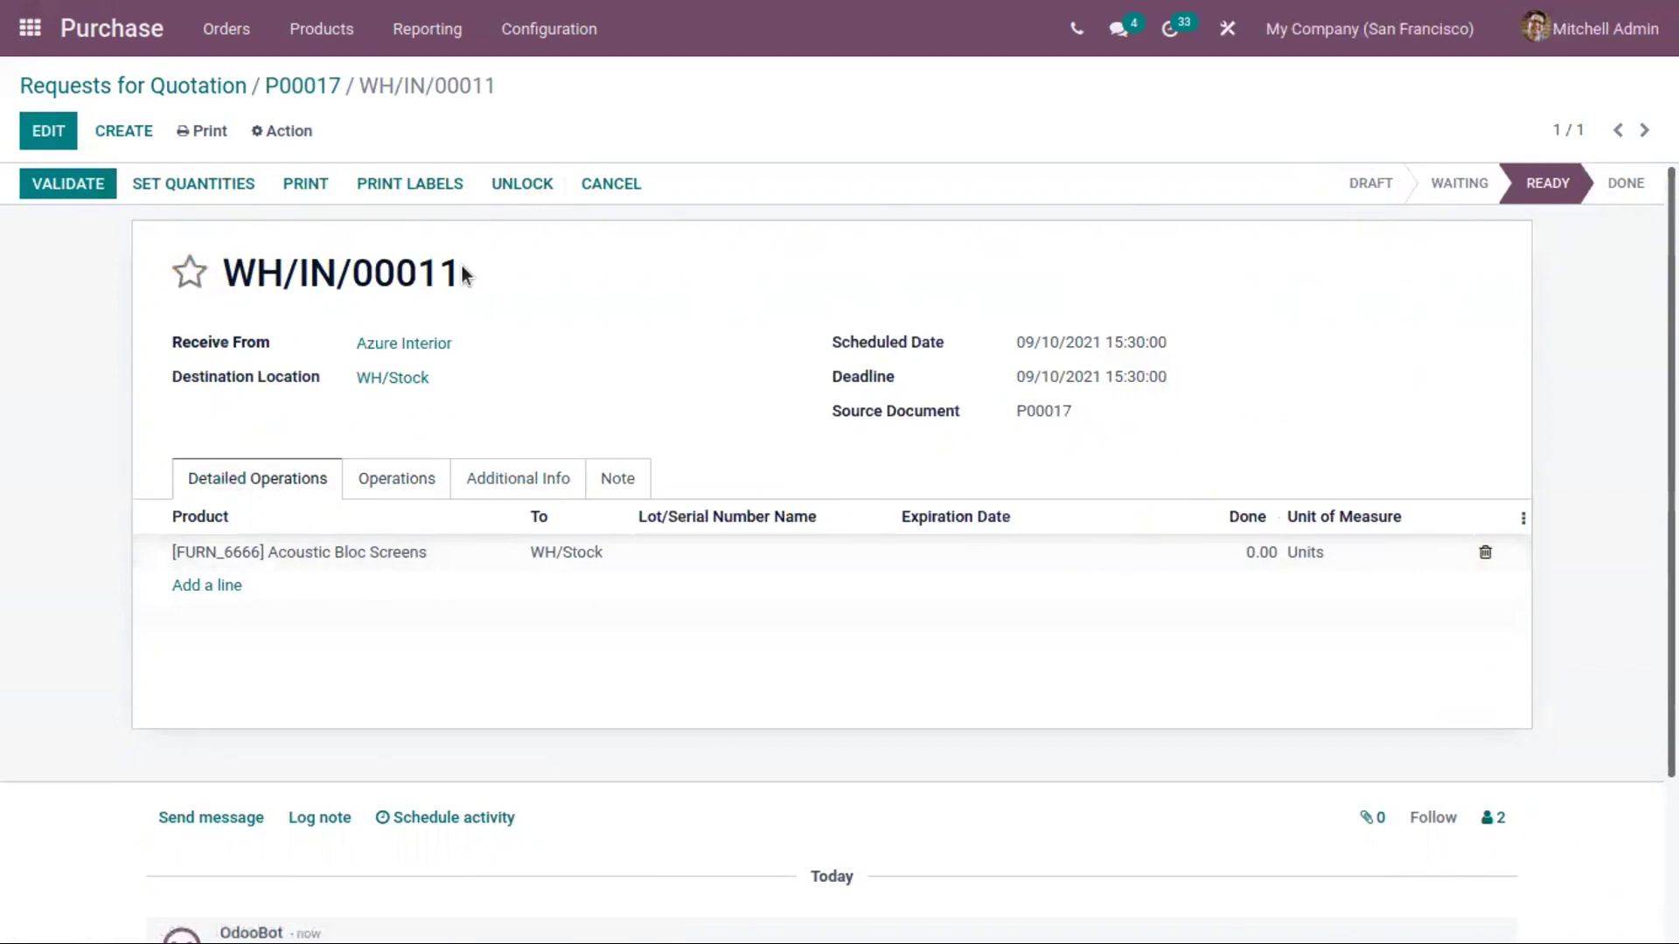
click(365, 487)
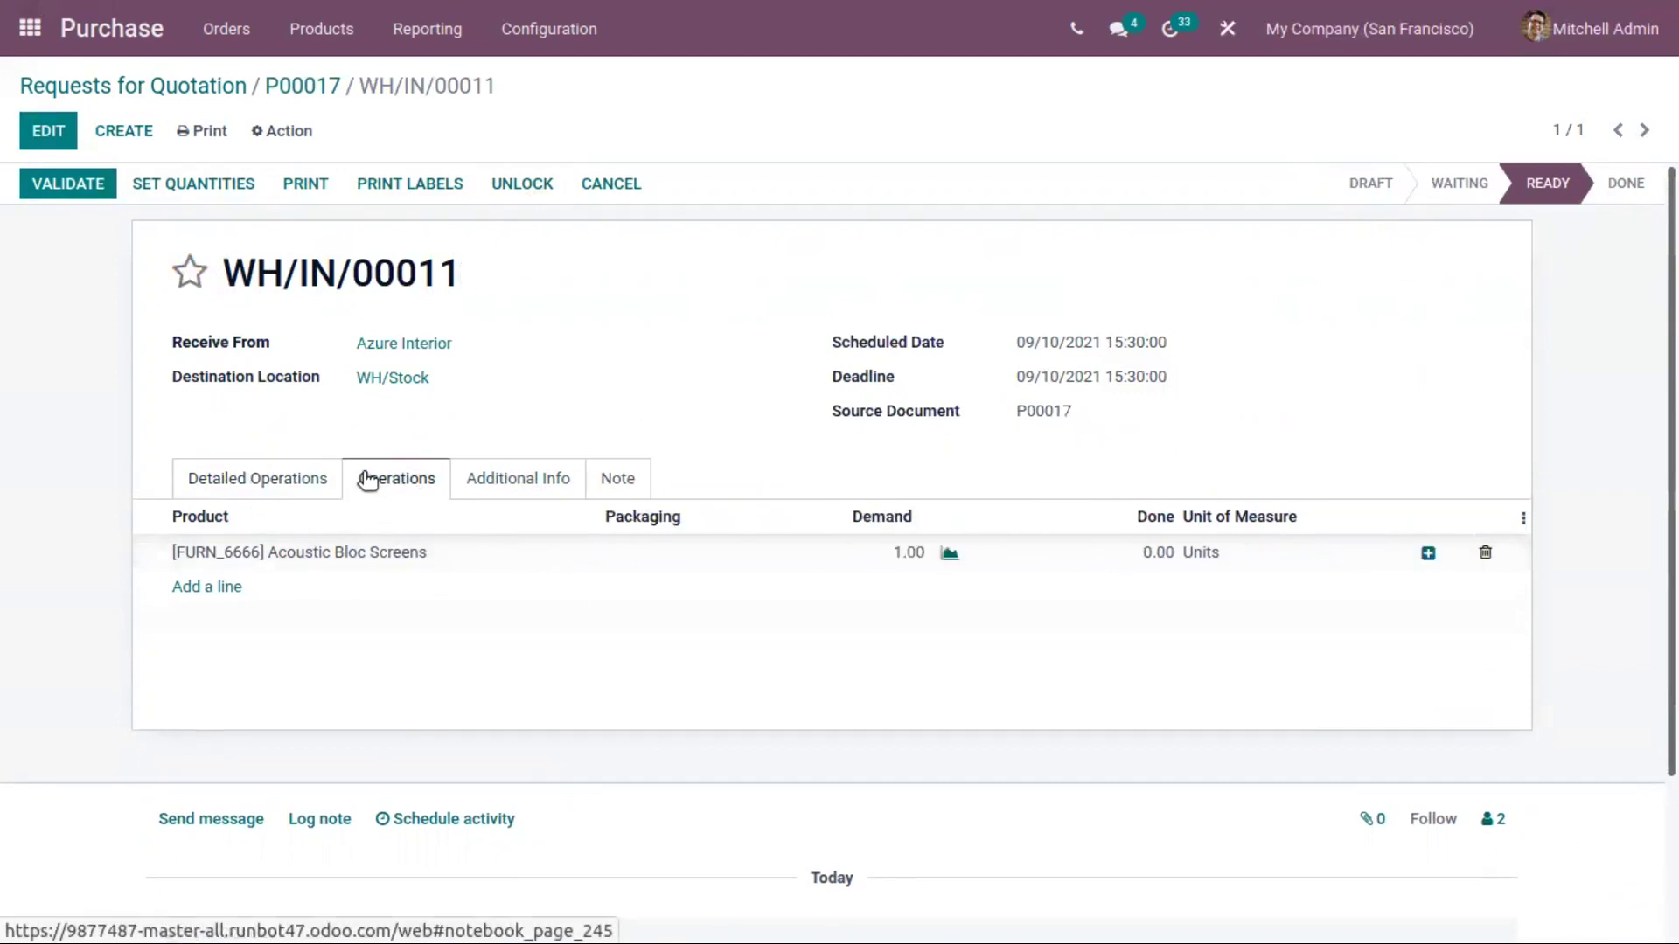
click(306, 478)
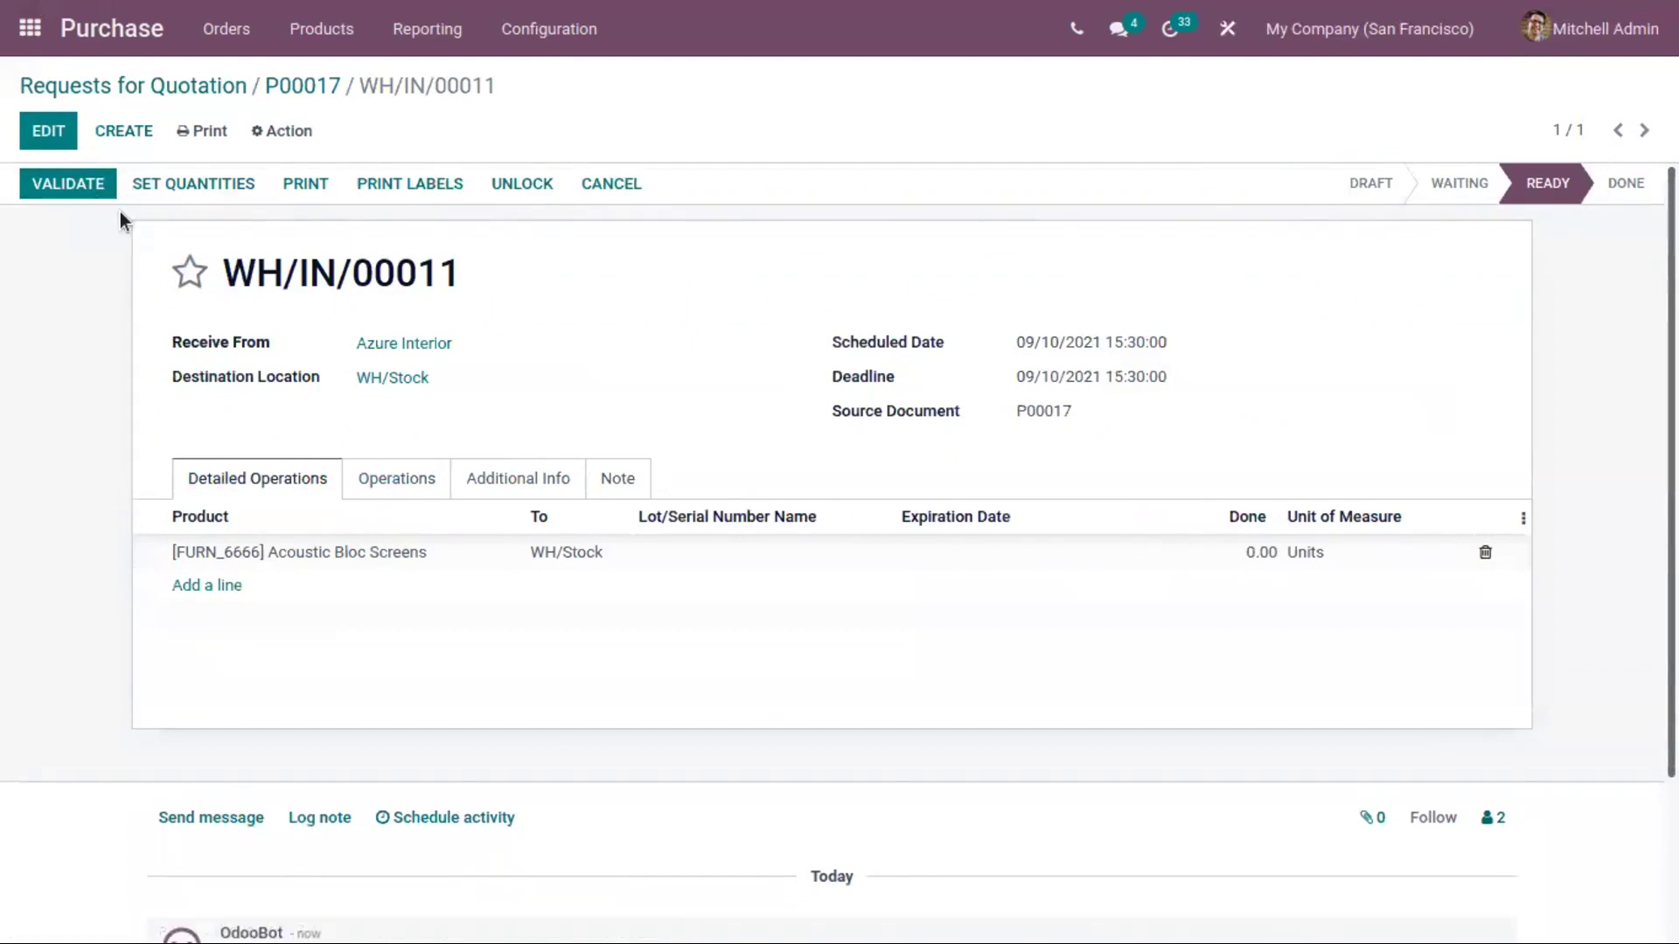
- Switch to the Inventory app and look through the San Francisco warehouse's operation types in the overview
click(30, 27)
scroll(855, 588, down, 4)
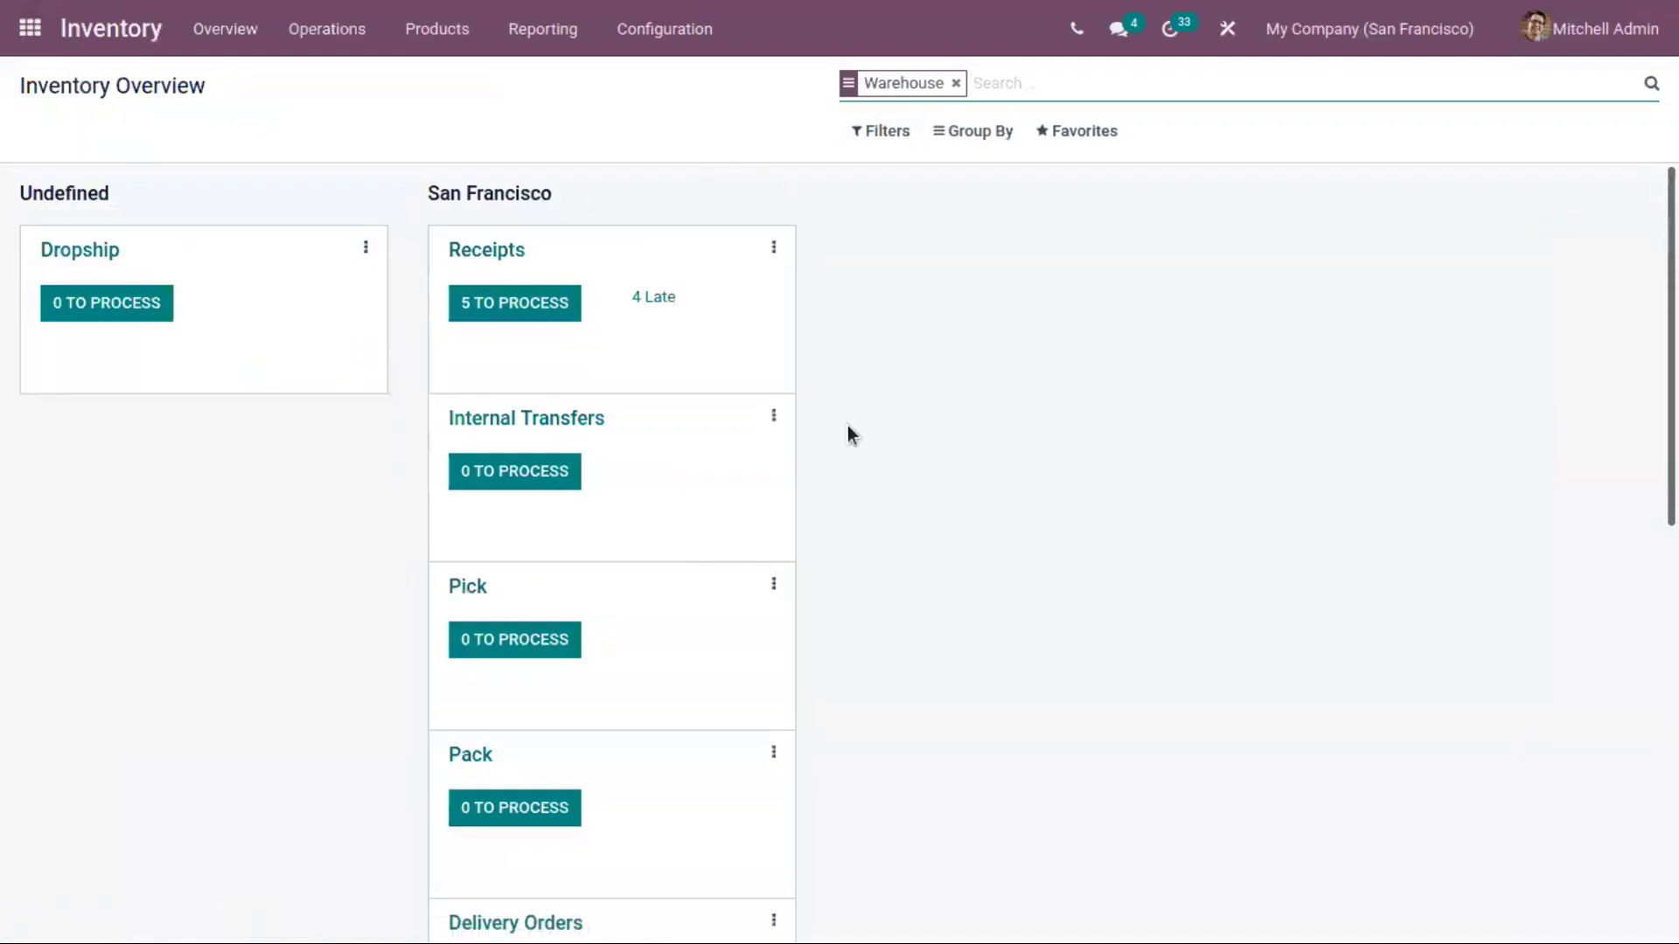
scroll(848, 490, down, 4)
scroll(813, 587, down, 3)
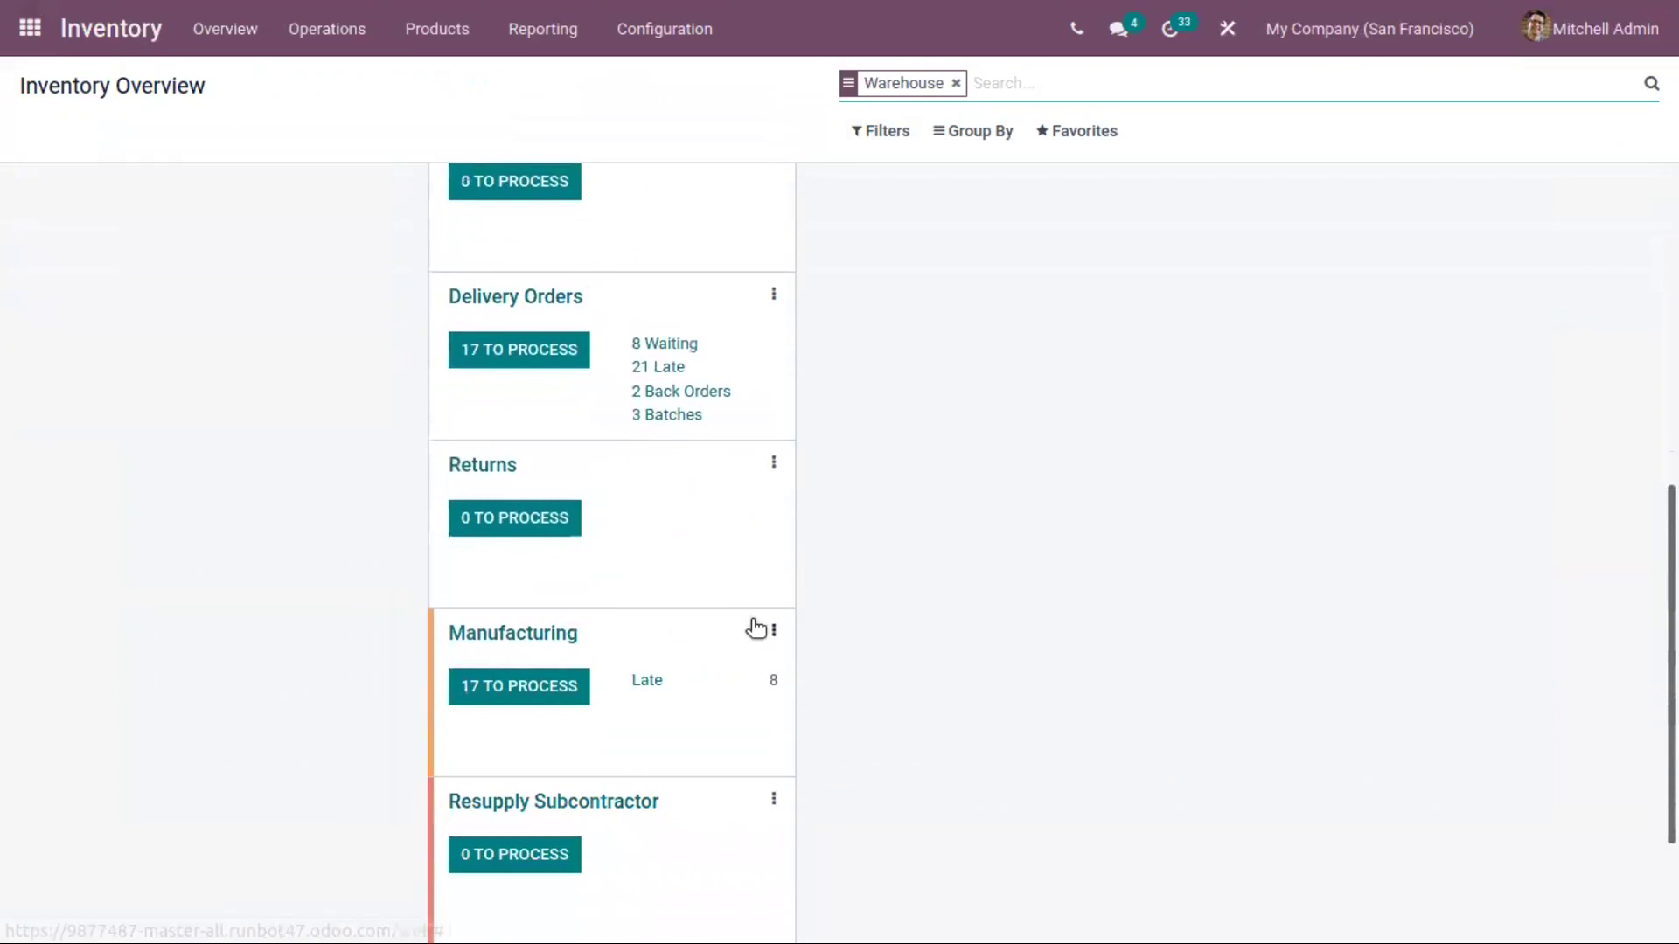
scroll(656, 726, down, 2)
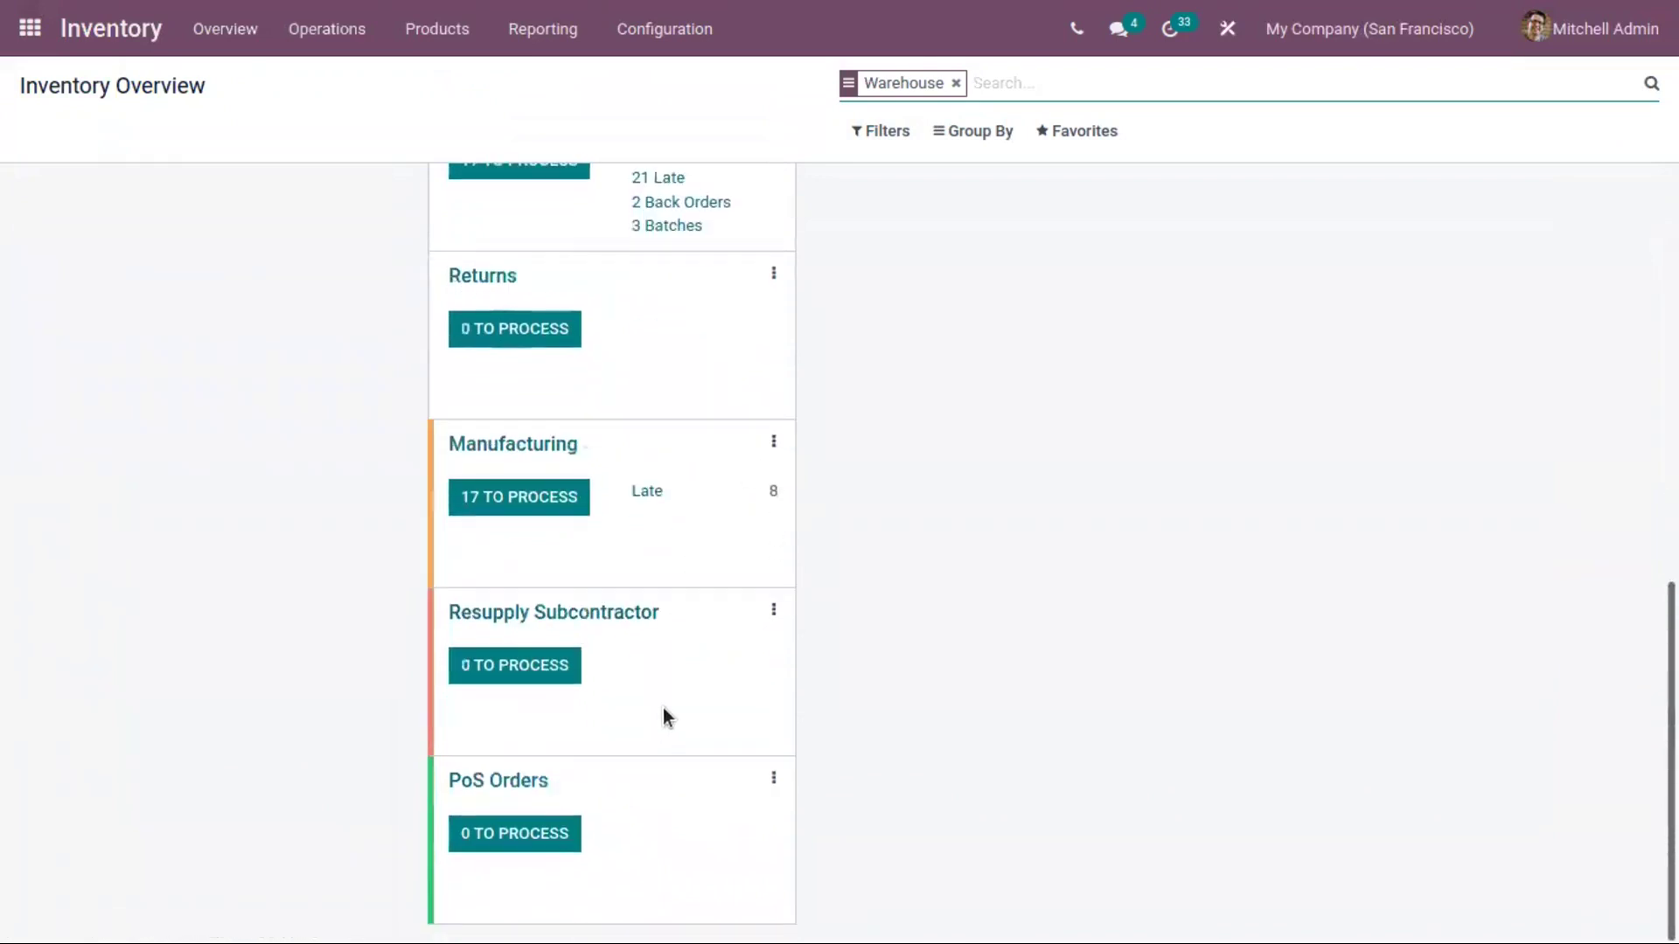
scroll(682, 719, up, 10)
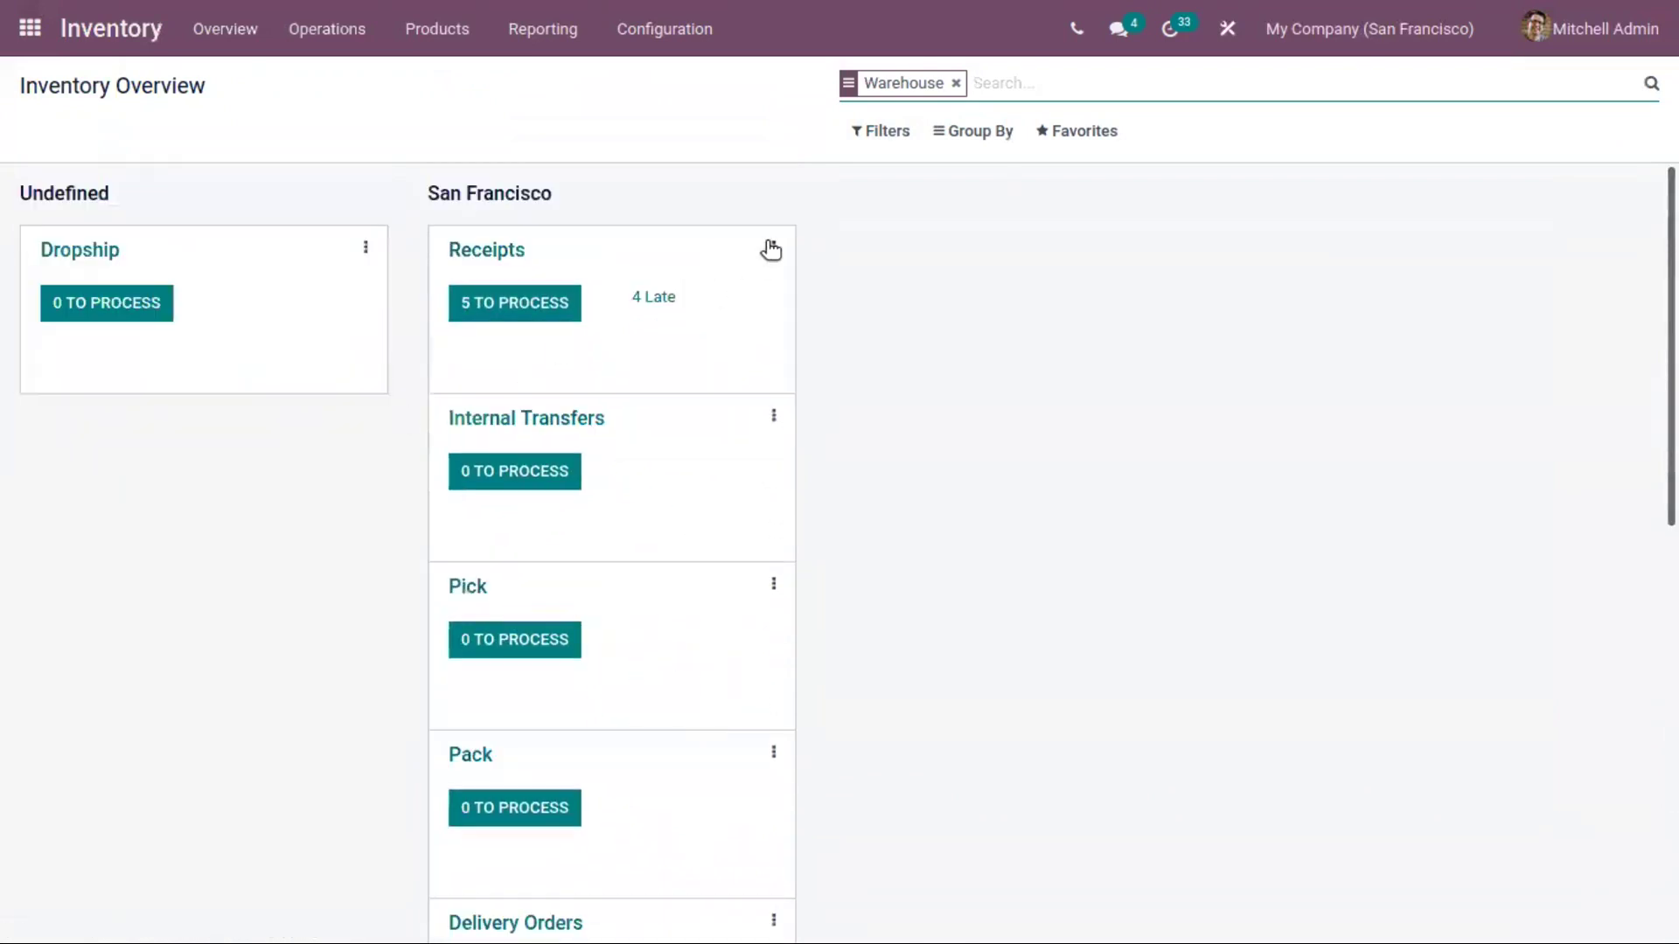
- Open the Receipts operation type's configuration and review its lots/serial numbers options and the choices for the default source location
click(773, 248)
click(701, 500)
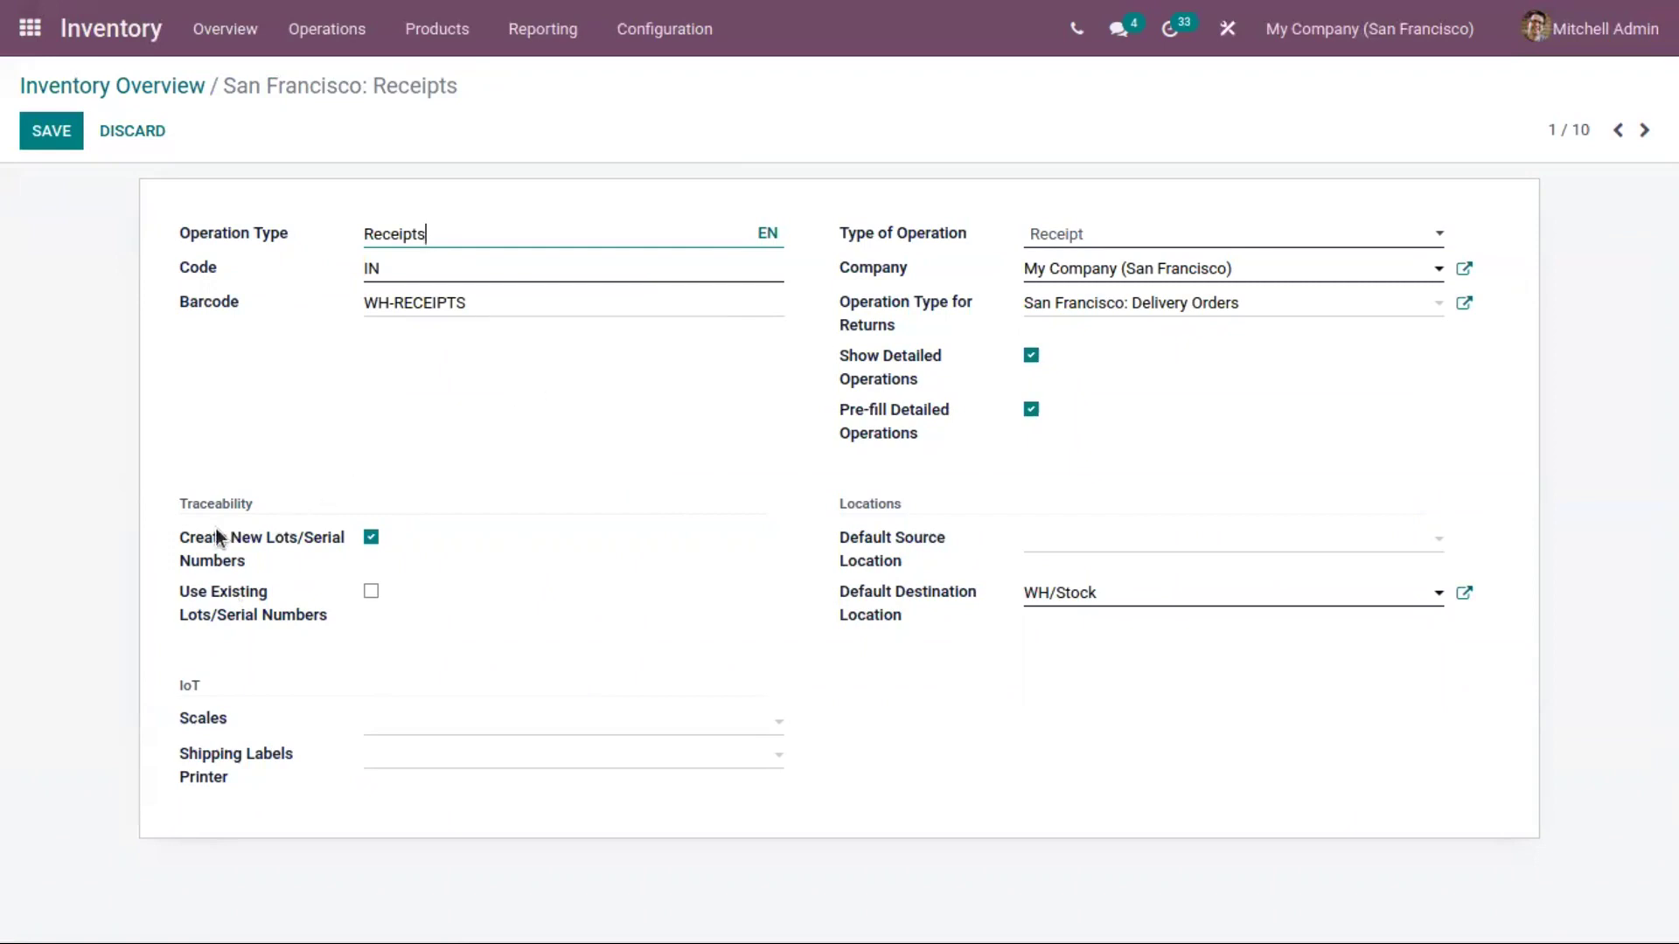
mouse_move(263, 612)
mouse_move(255, 541)
mouse_move(916, 551)
click(1036, 539)
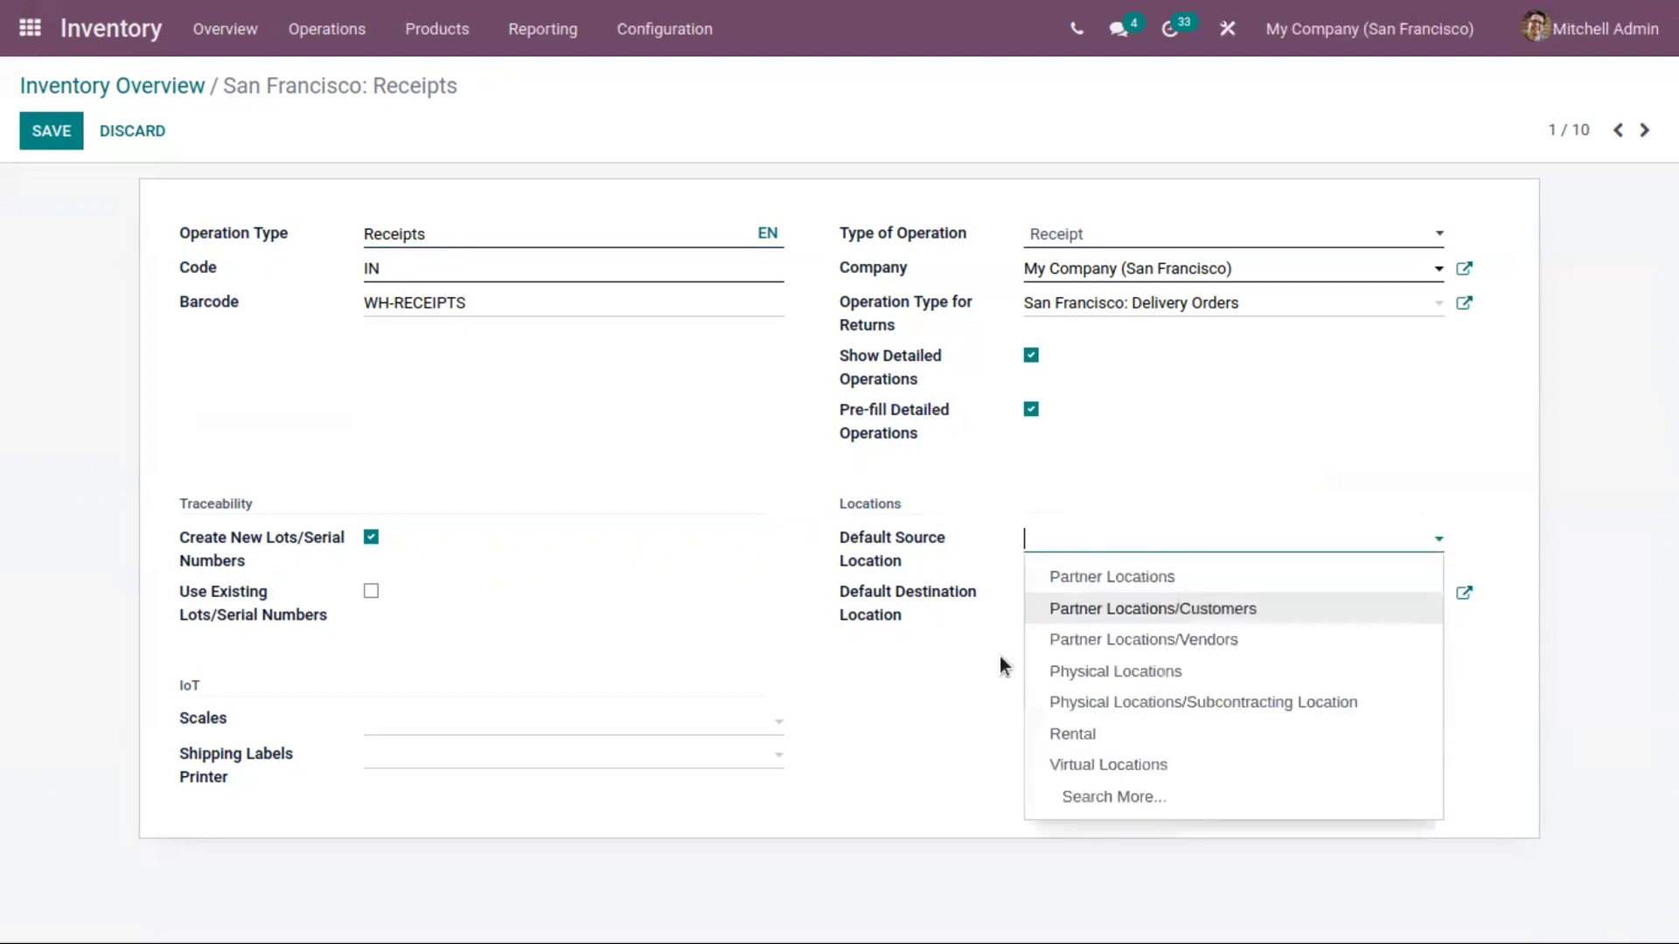
click(932, 672)
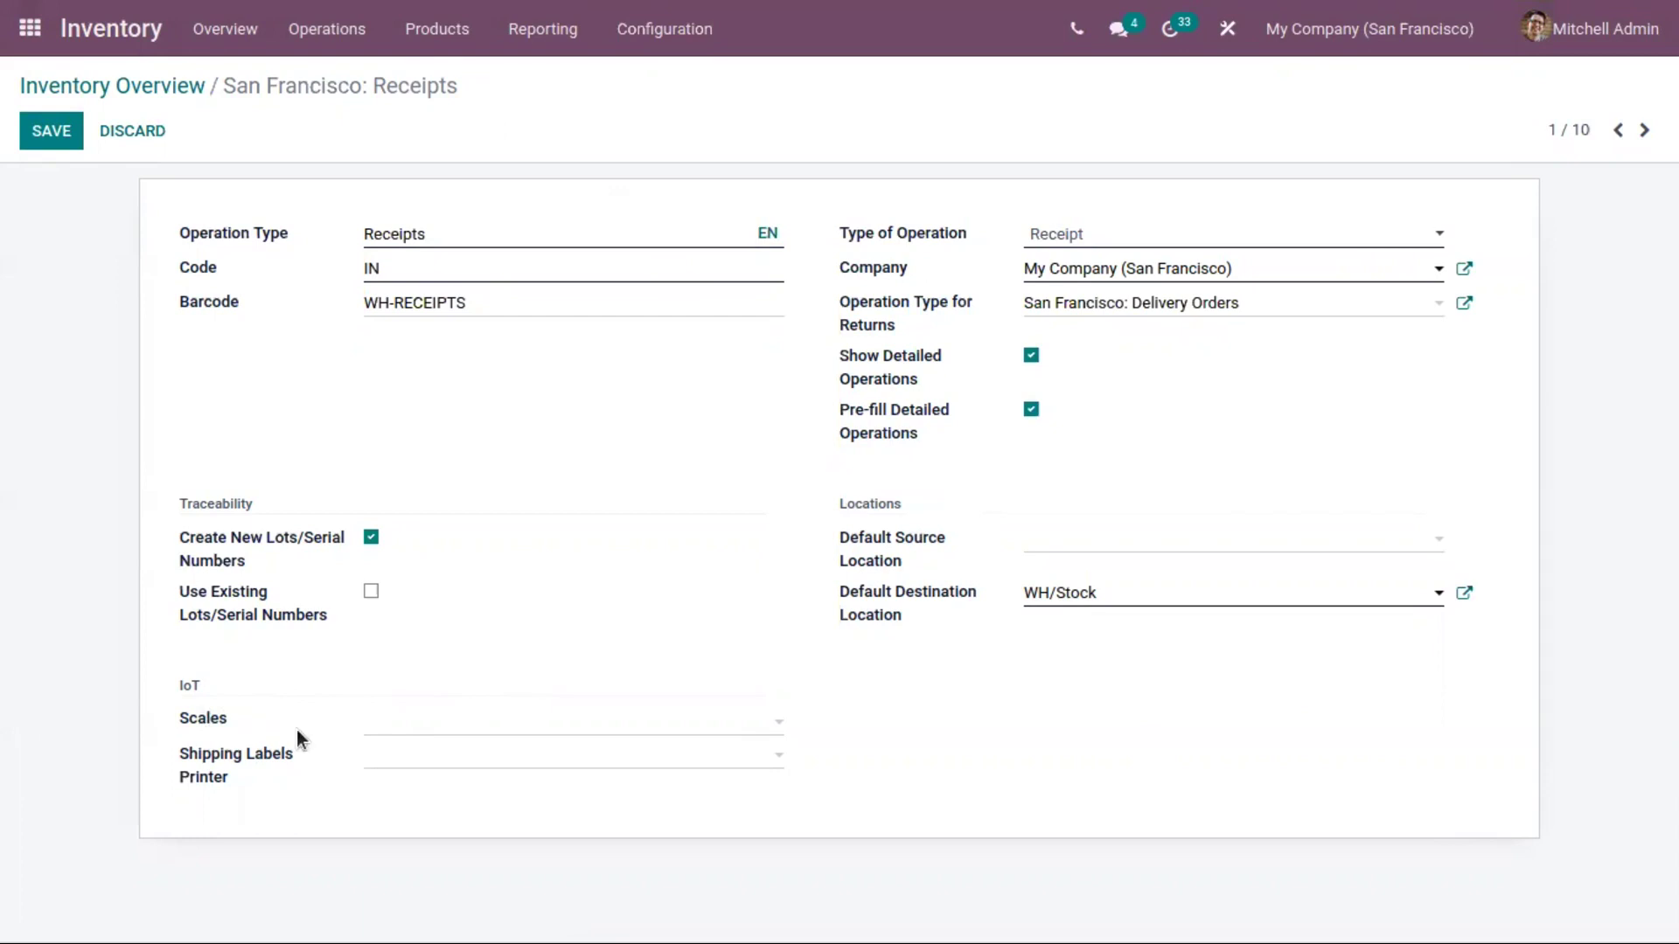
- Review the IoT settings of the Receipts operation type and set its shipping labels printer to [Shop] Receipt Printer
mouse_move(329, 766)
mouse_move(262, 757)
click(451, 753)
click(933, 735)
click(543, 754)
click(506, 795)
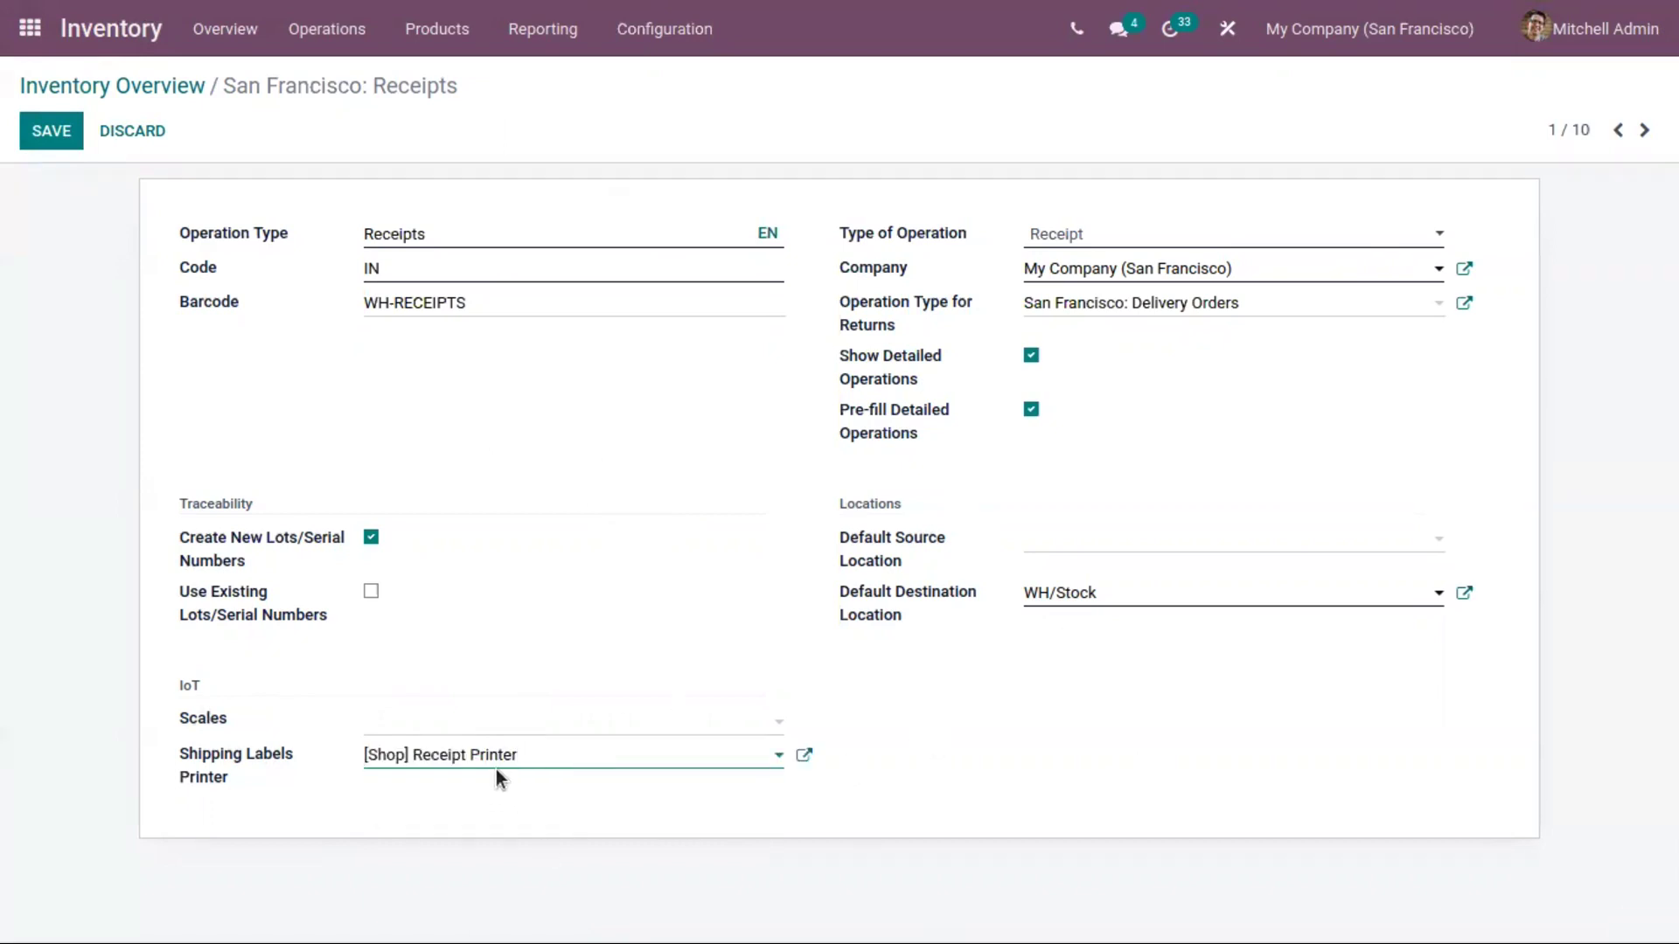
- Clear the shipping labels printer of the Receipts operation type, save the record and return to the Inventory overview
click(502, 758)
drag(503, 758, 331, 727)
key(BackSpace)
click(1247, 707)
click(52, 131)
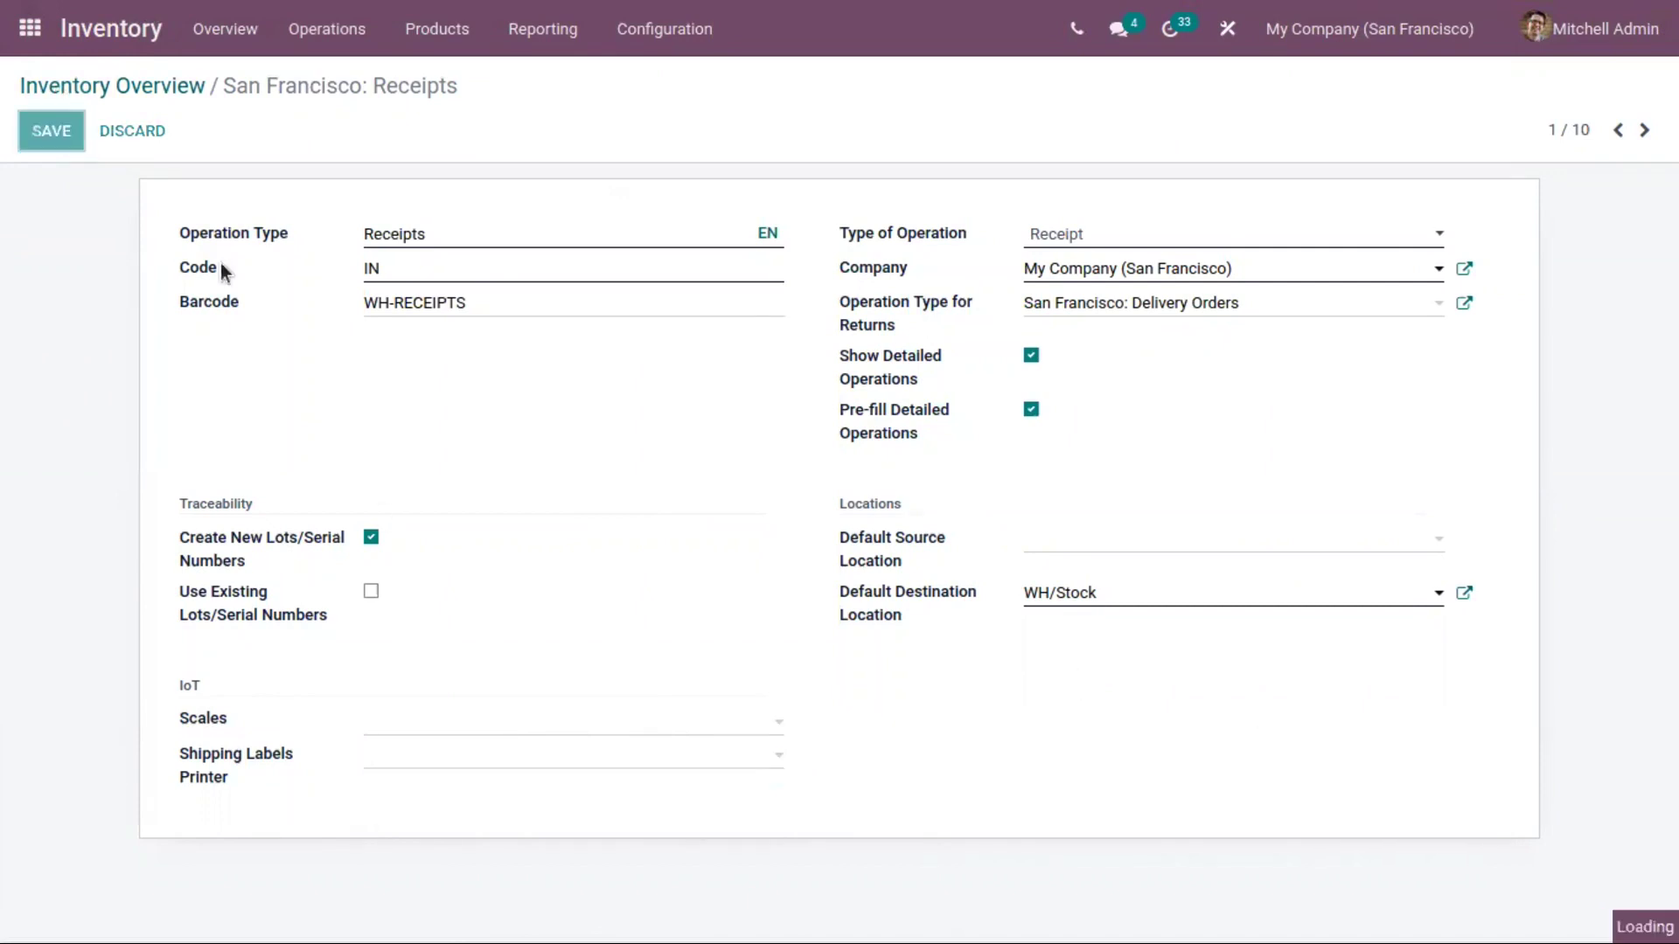
click(147, 91)
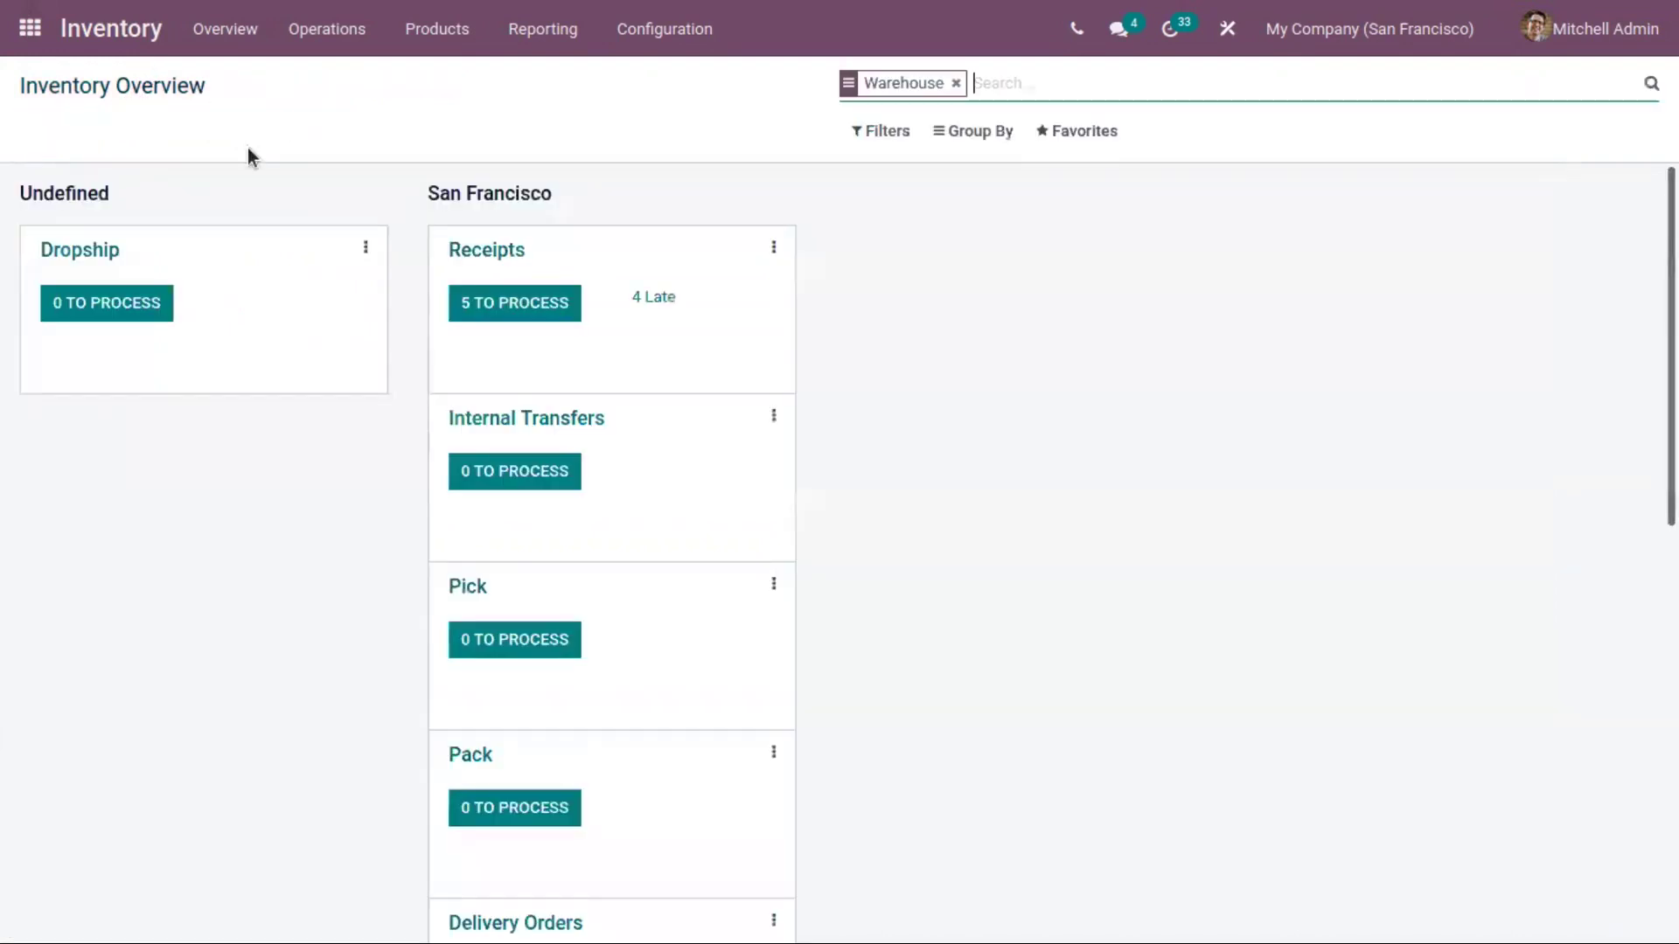
- Open the Delivery Orders operation type's configuration and review its code, type of operation and operation type for returns
scroll(739, 433, down, 8)
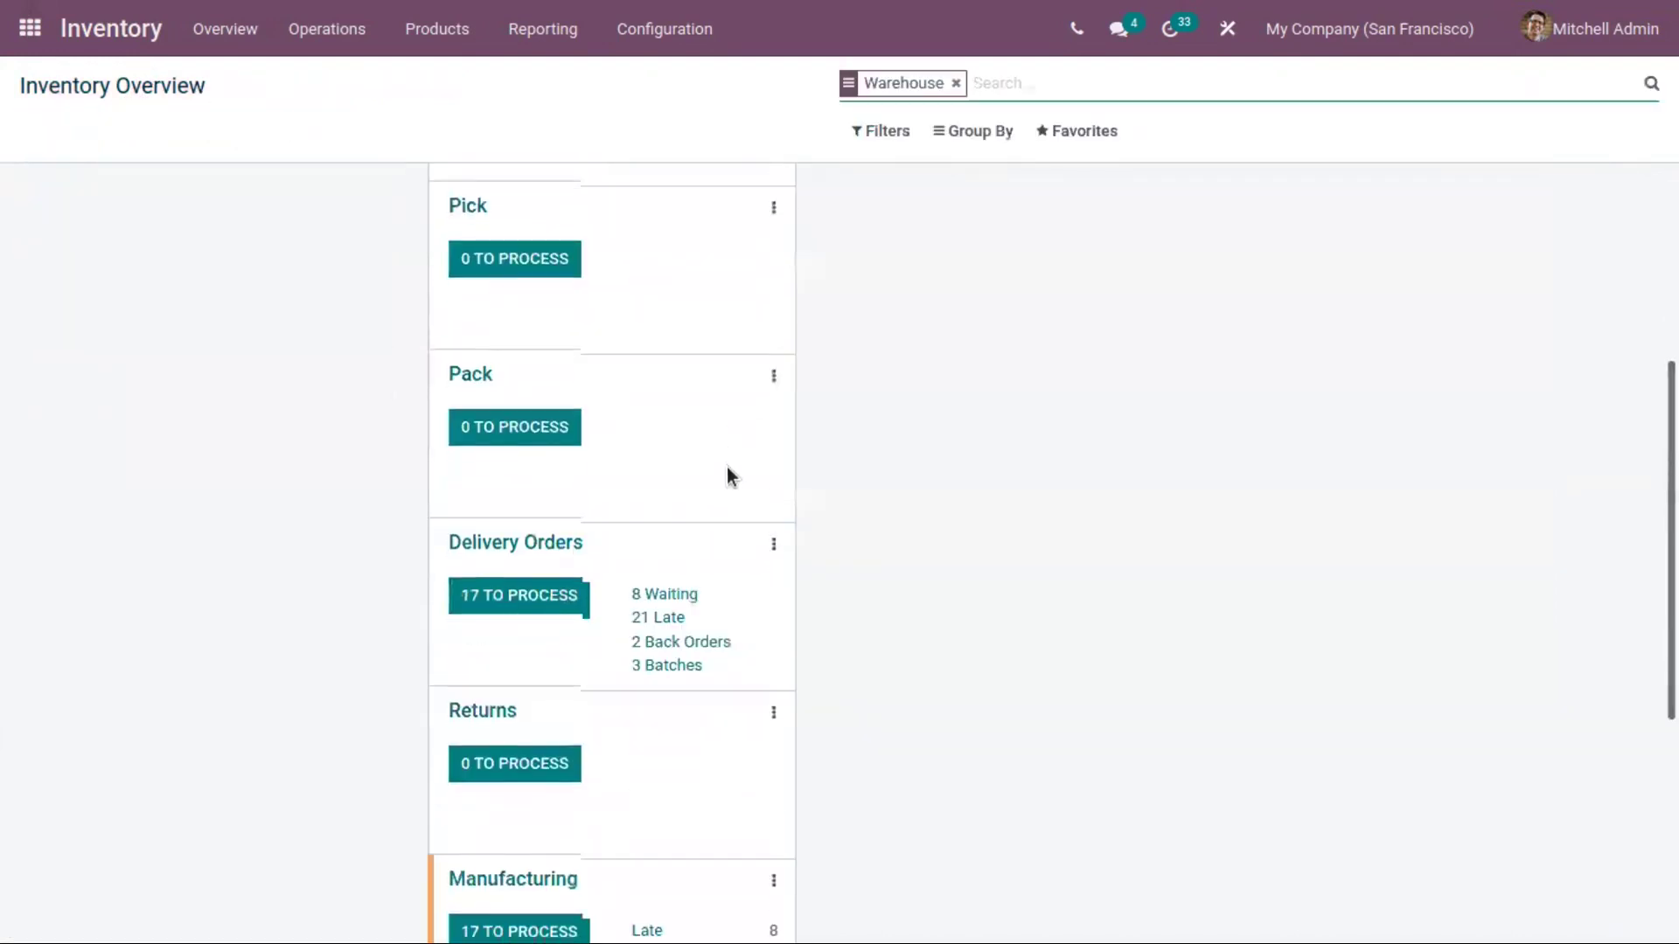
click(773, 170)
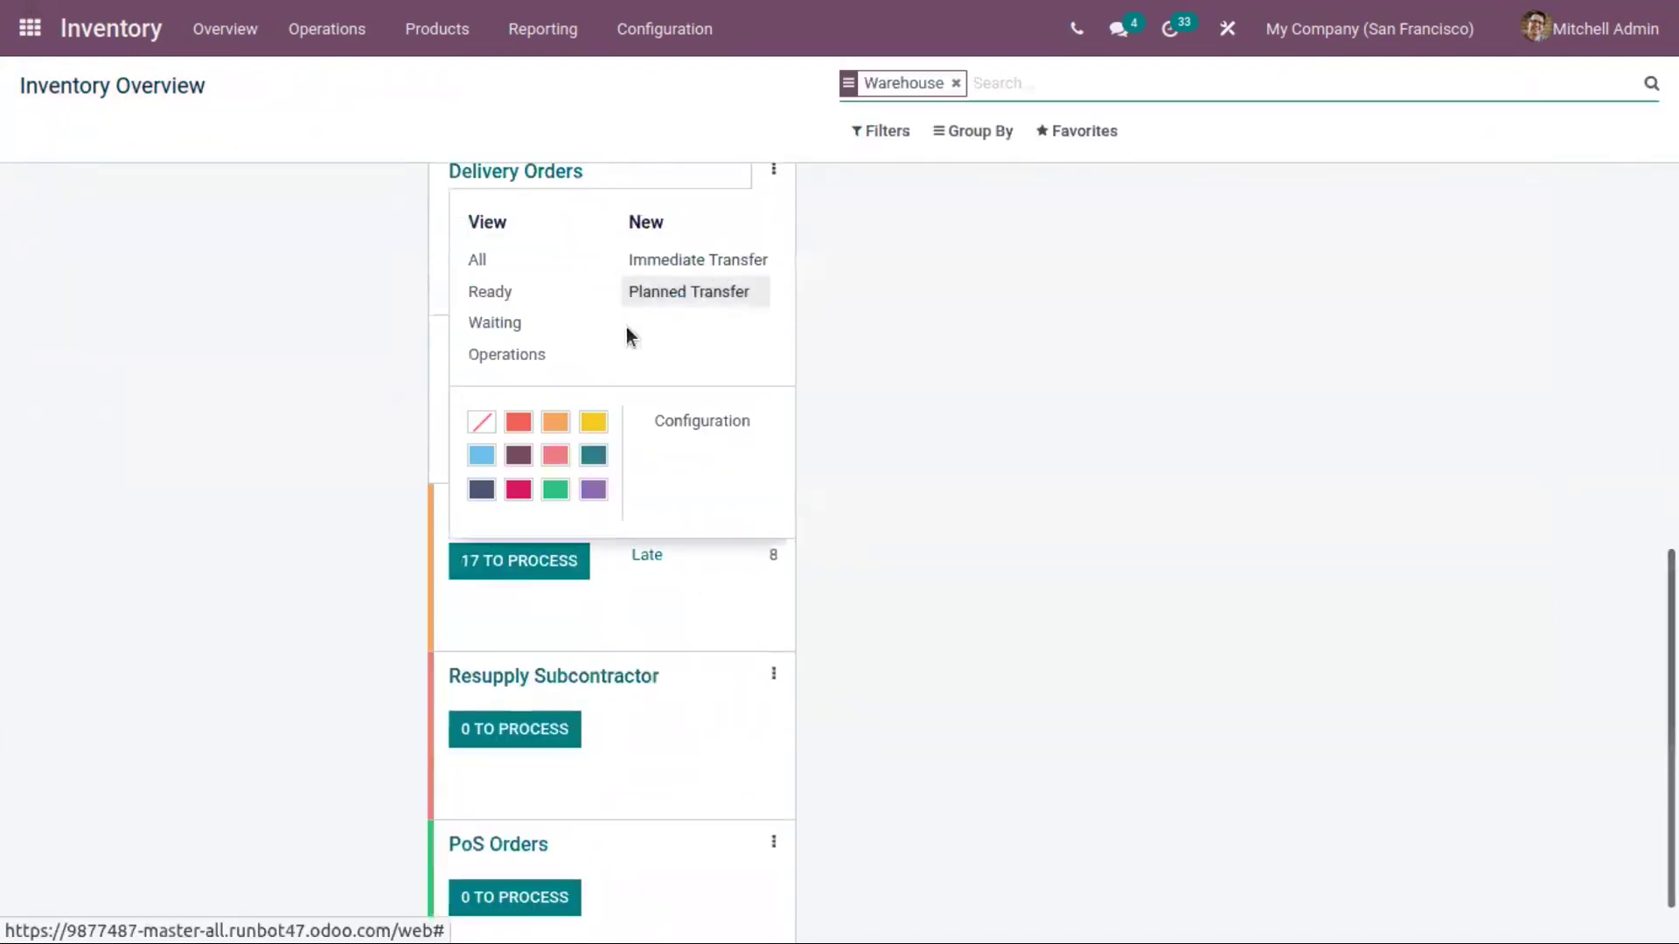
click(682, 418)
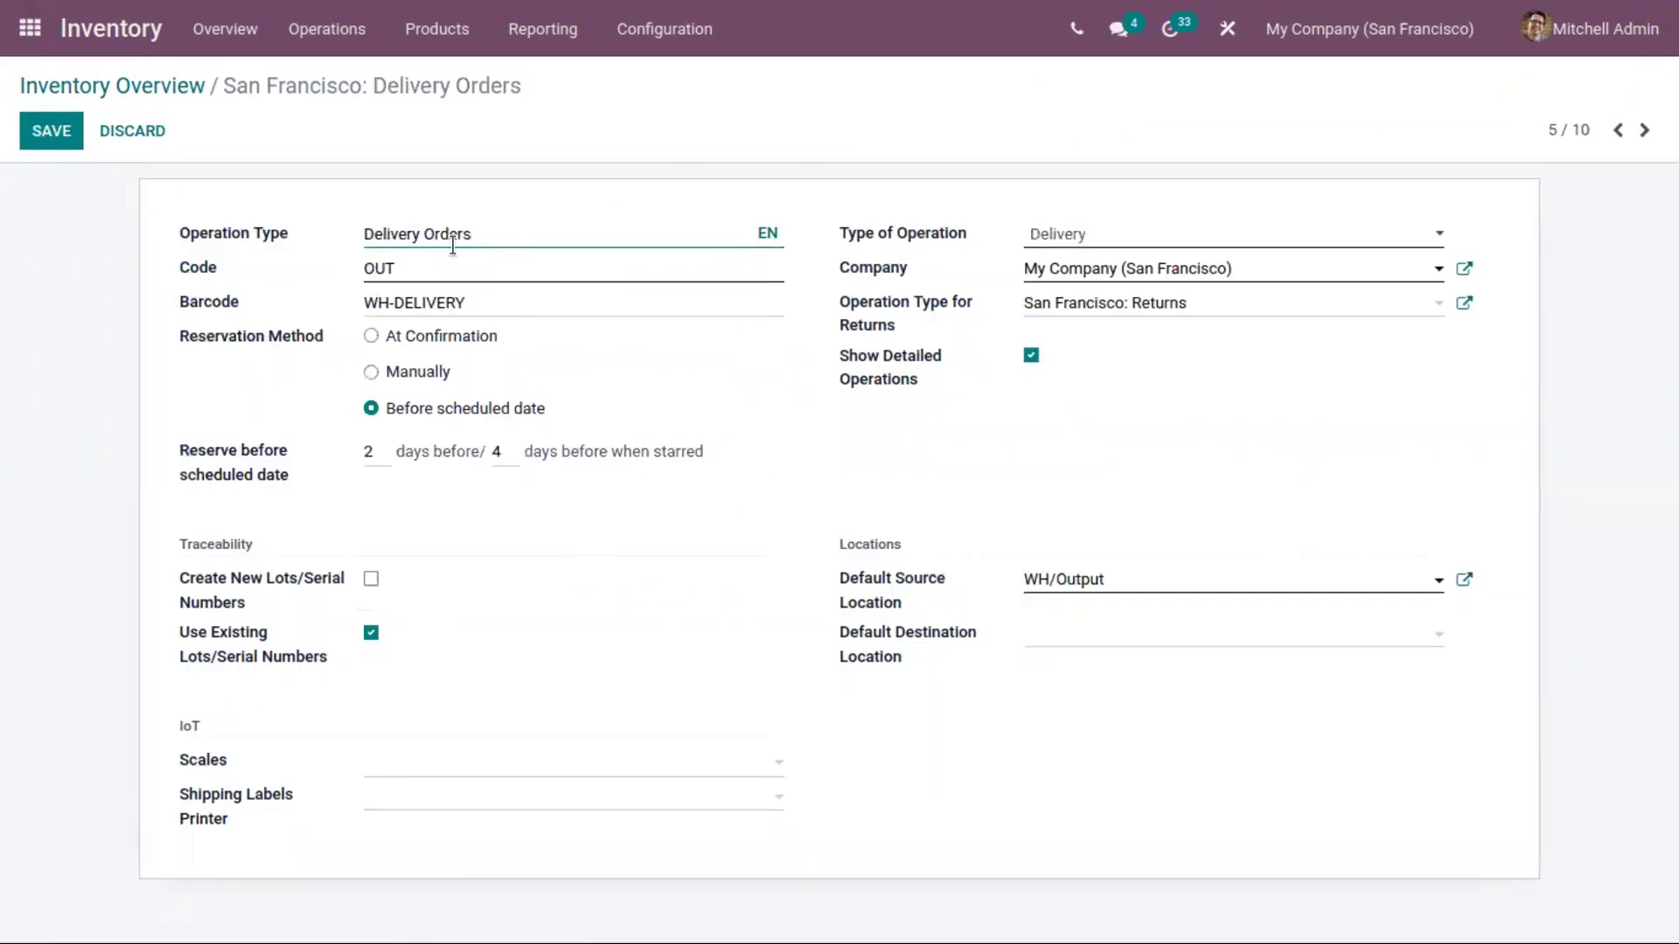
click(401, 267)
click(1047, 234)
click(1232, 437)
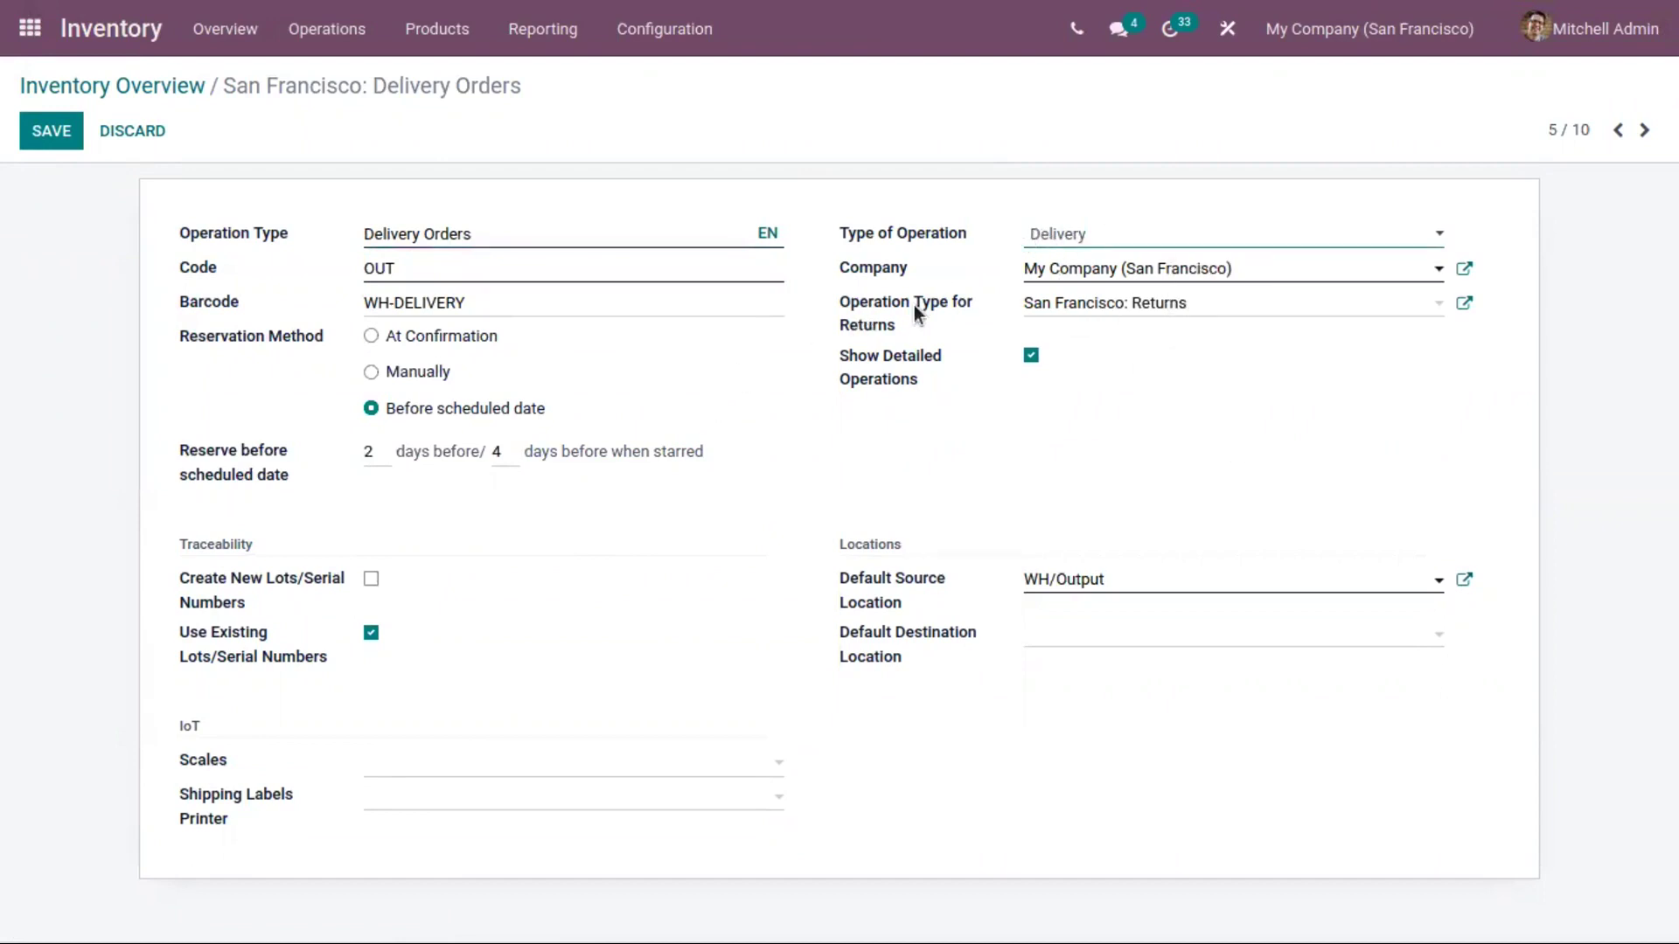
click(1169, 306)
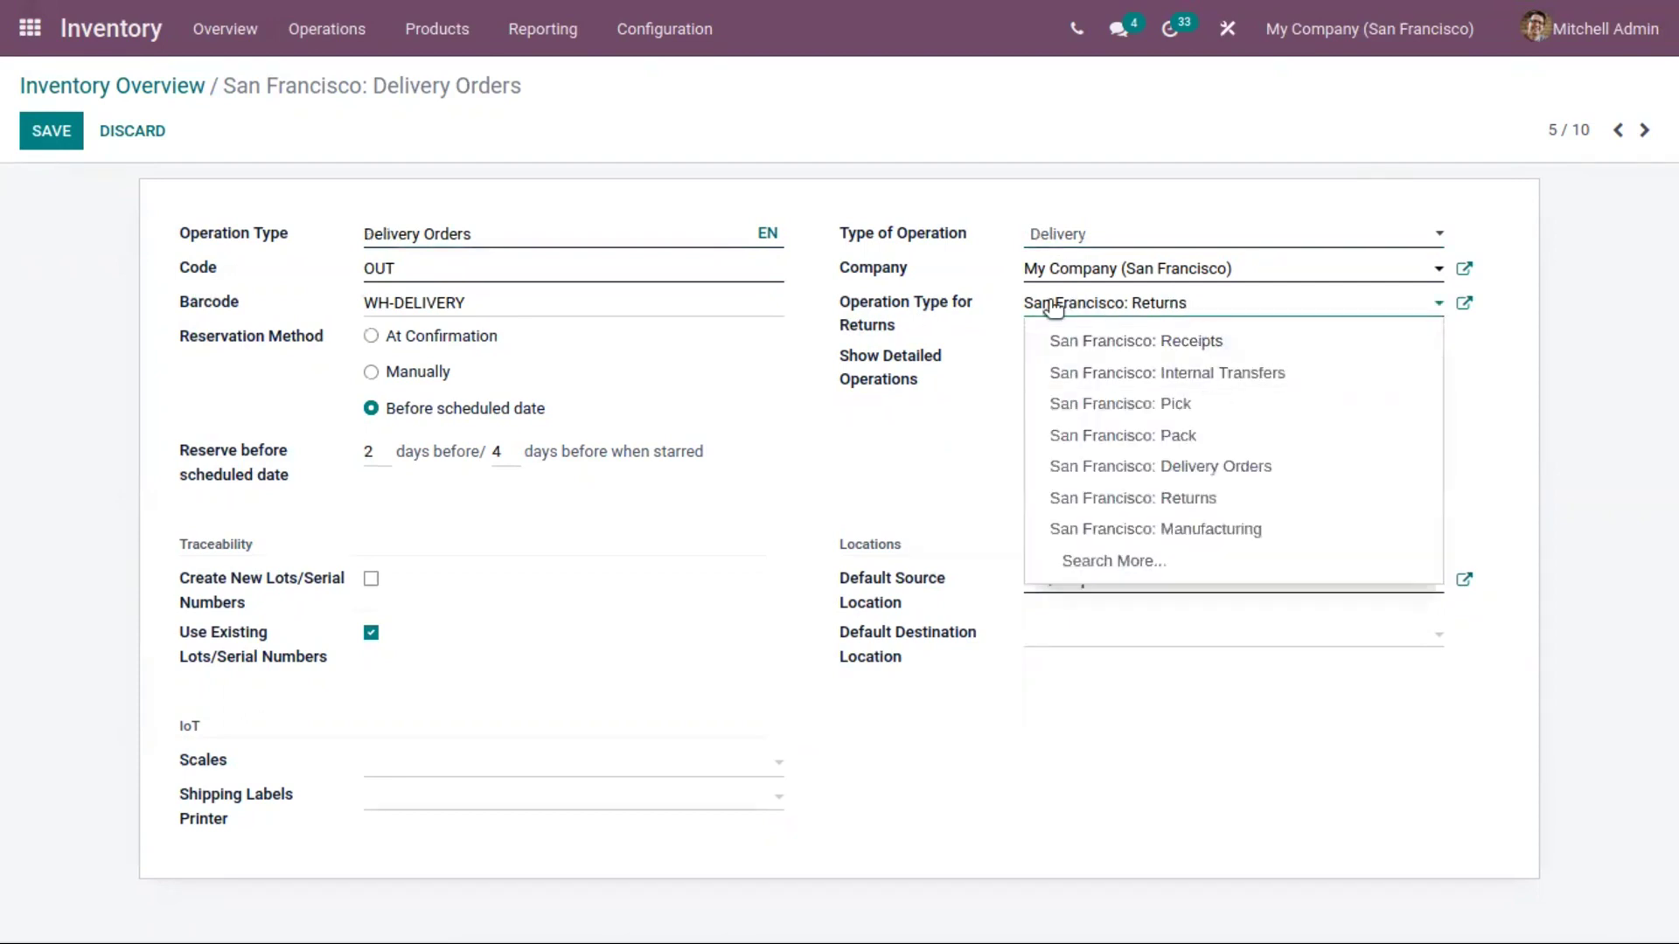
click(1028, 304)
click(1602, 333)
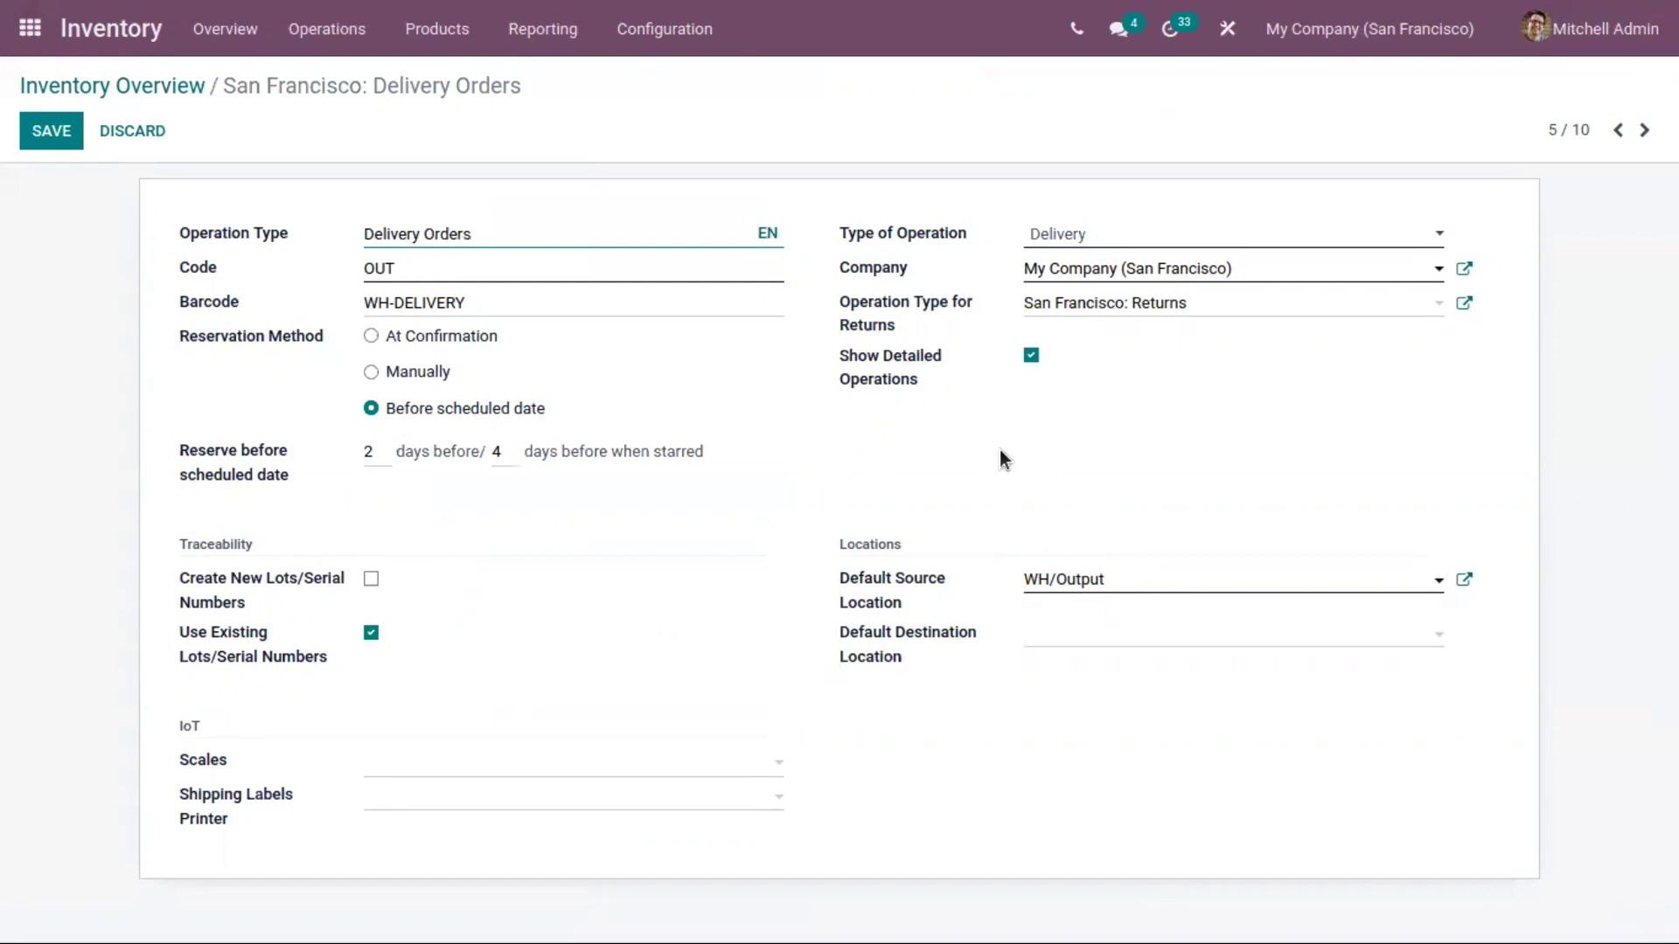
- Set the San Francisco warehouse's outgoing shipments to Deliver goods directly (1 step) and save the warehouse
click(627, 33)
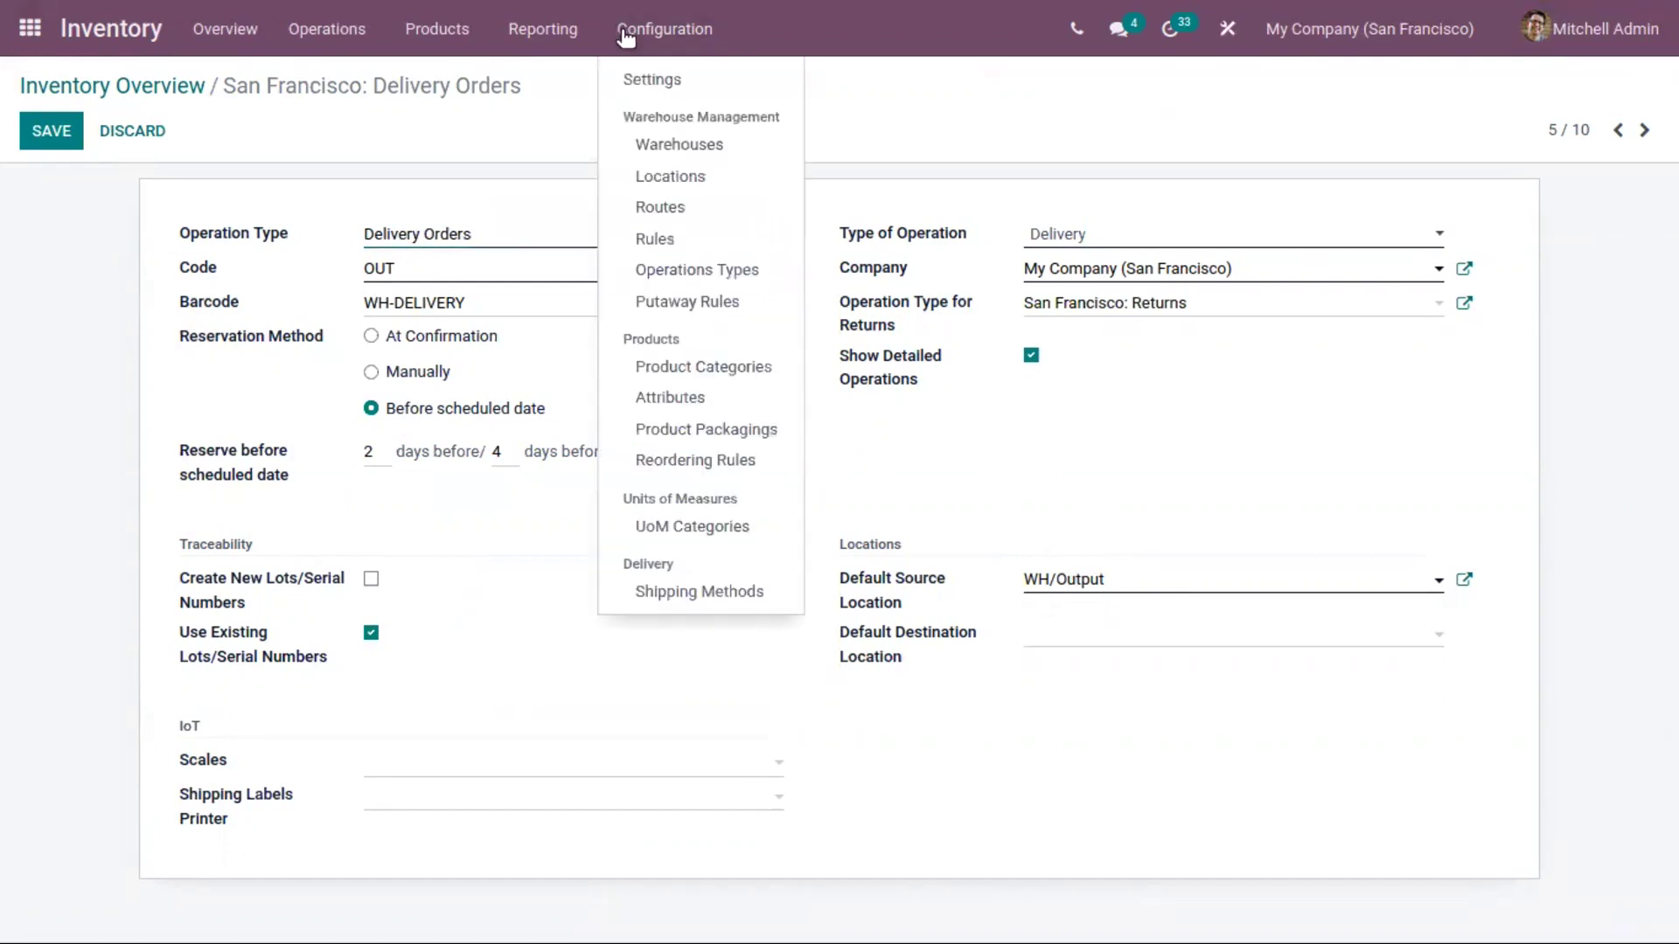
click(669, 142)
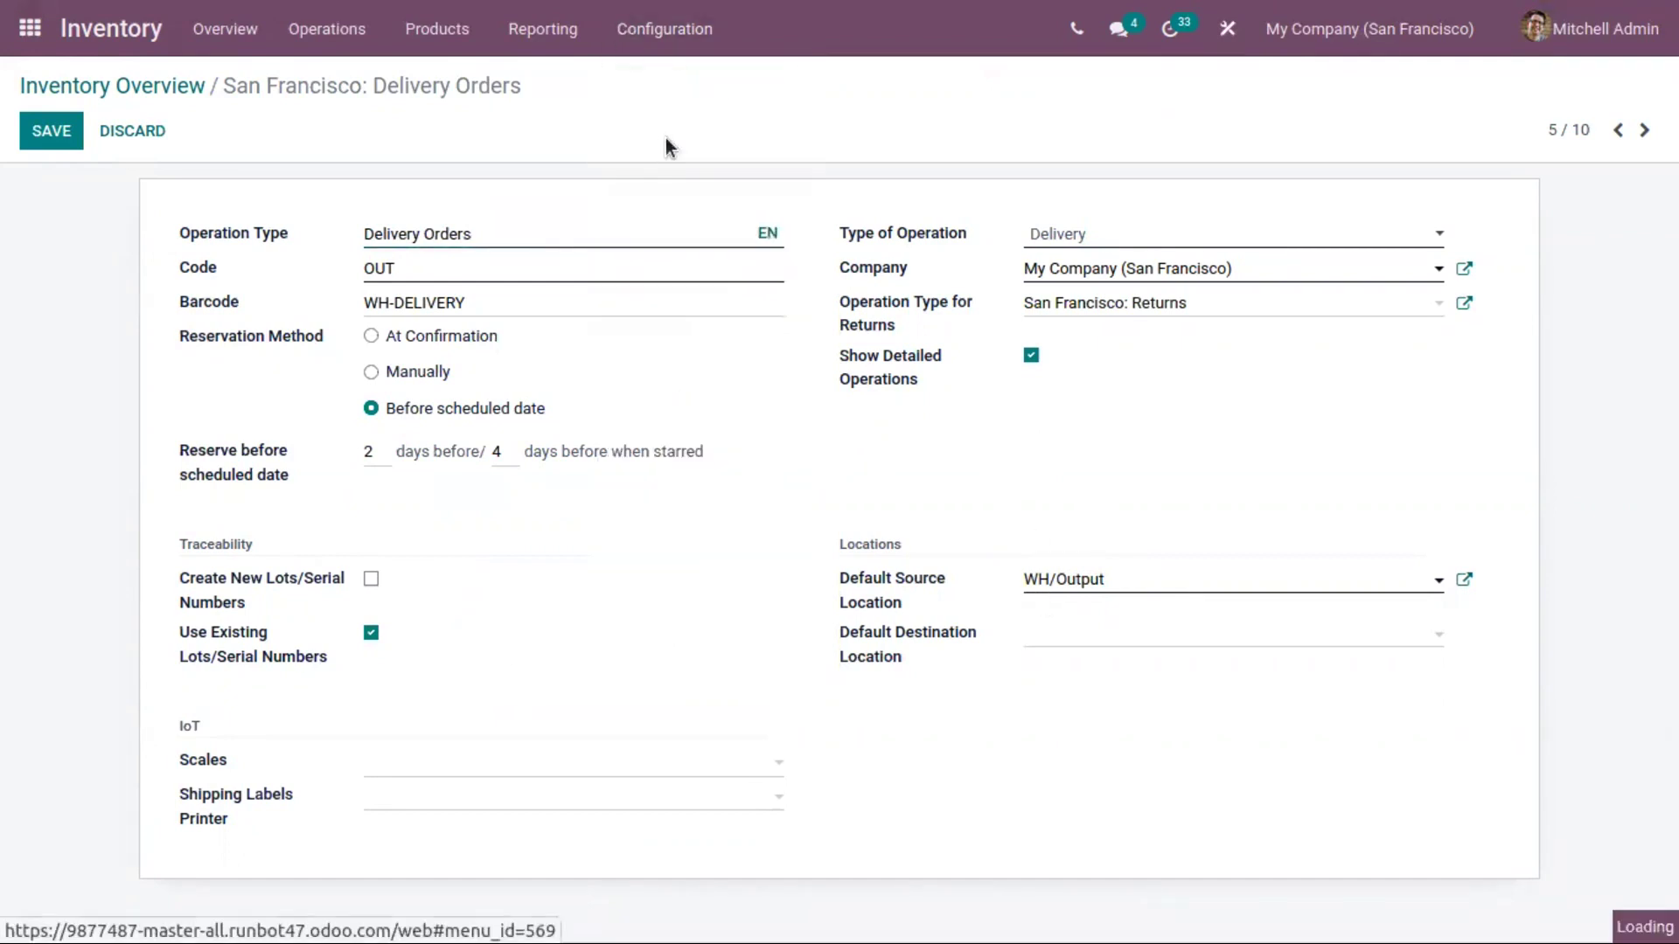
click(144, 238)
click(52, 133)
scroll(397, 551, down, 2)
click(454, 680)
click(52, 135)
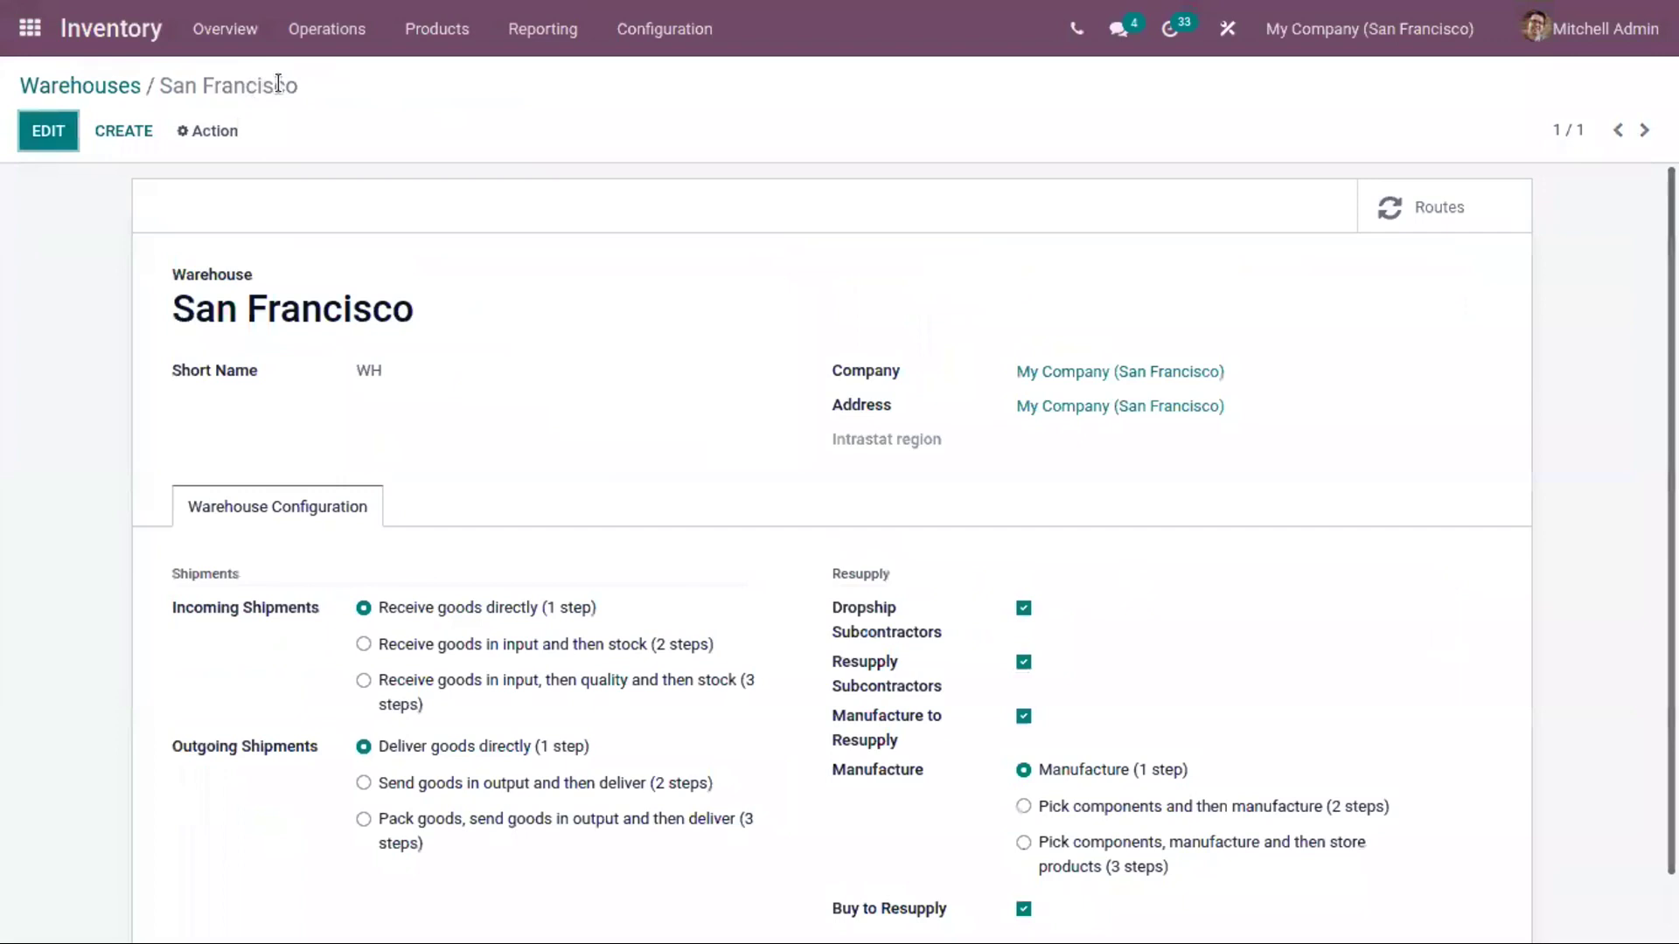
- Return to the Inventory overview and open the Delivery Orders operation type's configuration to check its reservation method
click(253, 29)
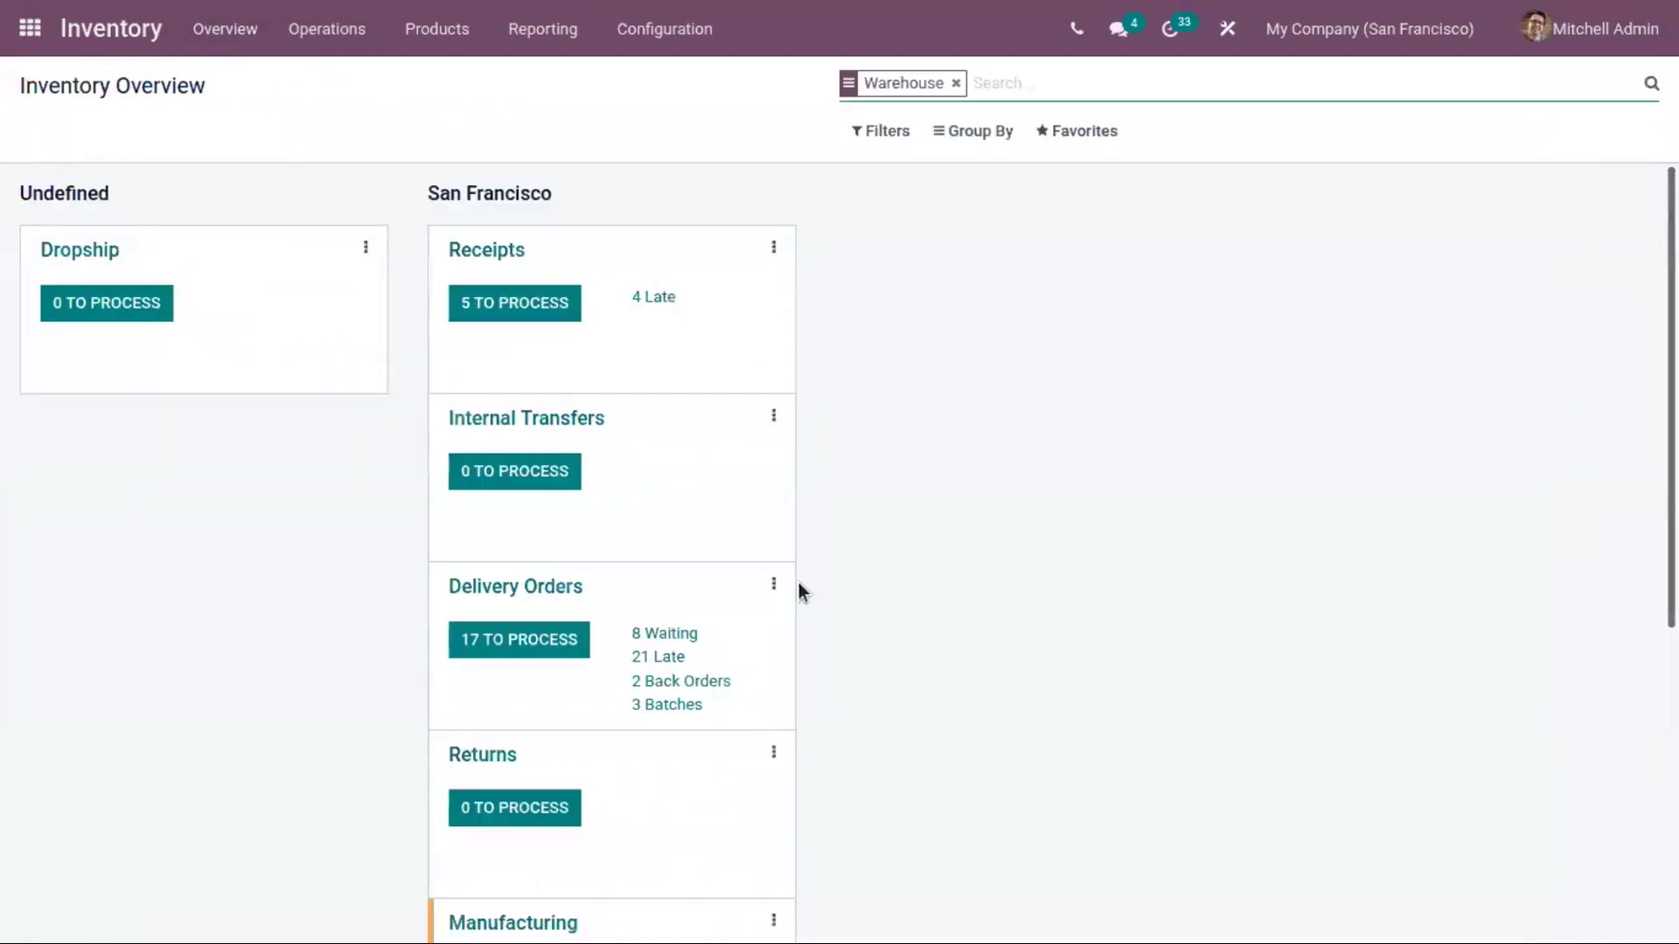
click(773, 583)
click(719, 837)
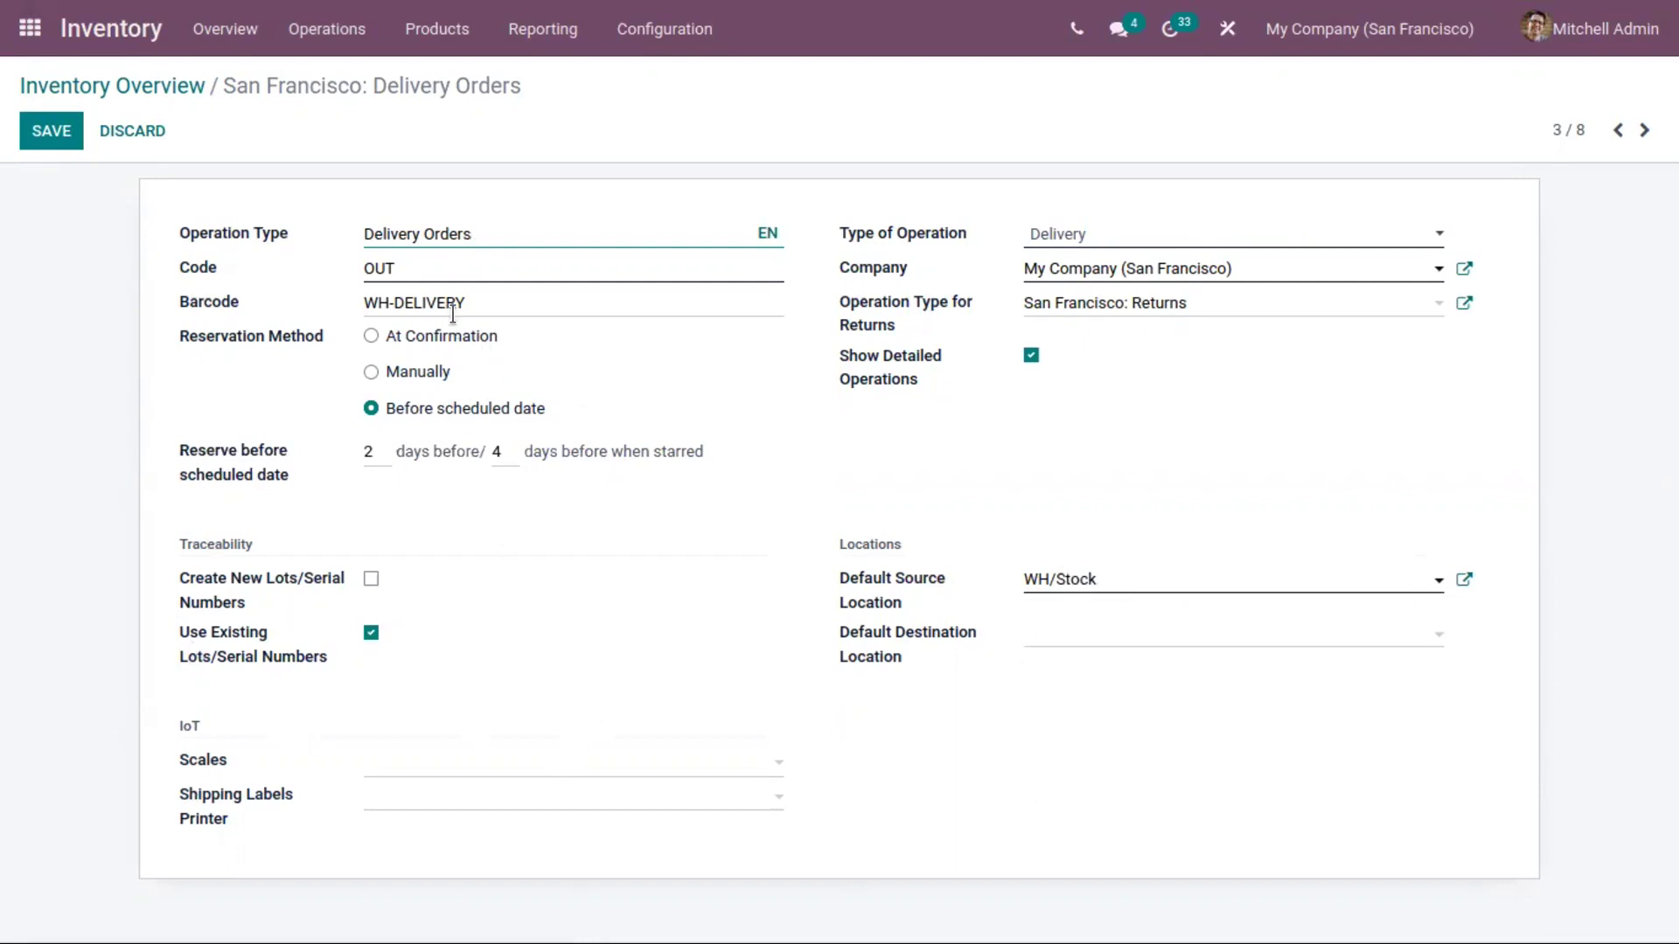
mouse_move(221, 341)
- Try the Delivery Orders reservation methods At Confirmation, Manually and Before scheduled date to compare their options
click(444, 334)
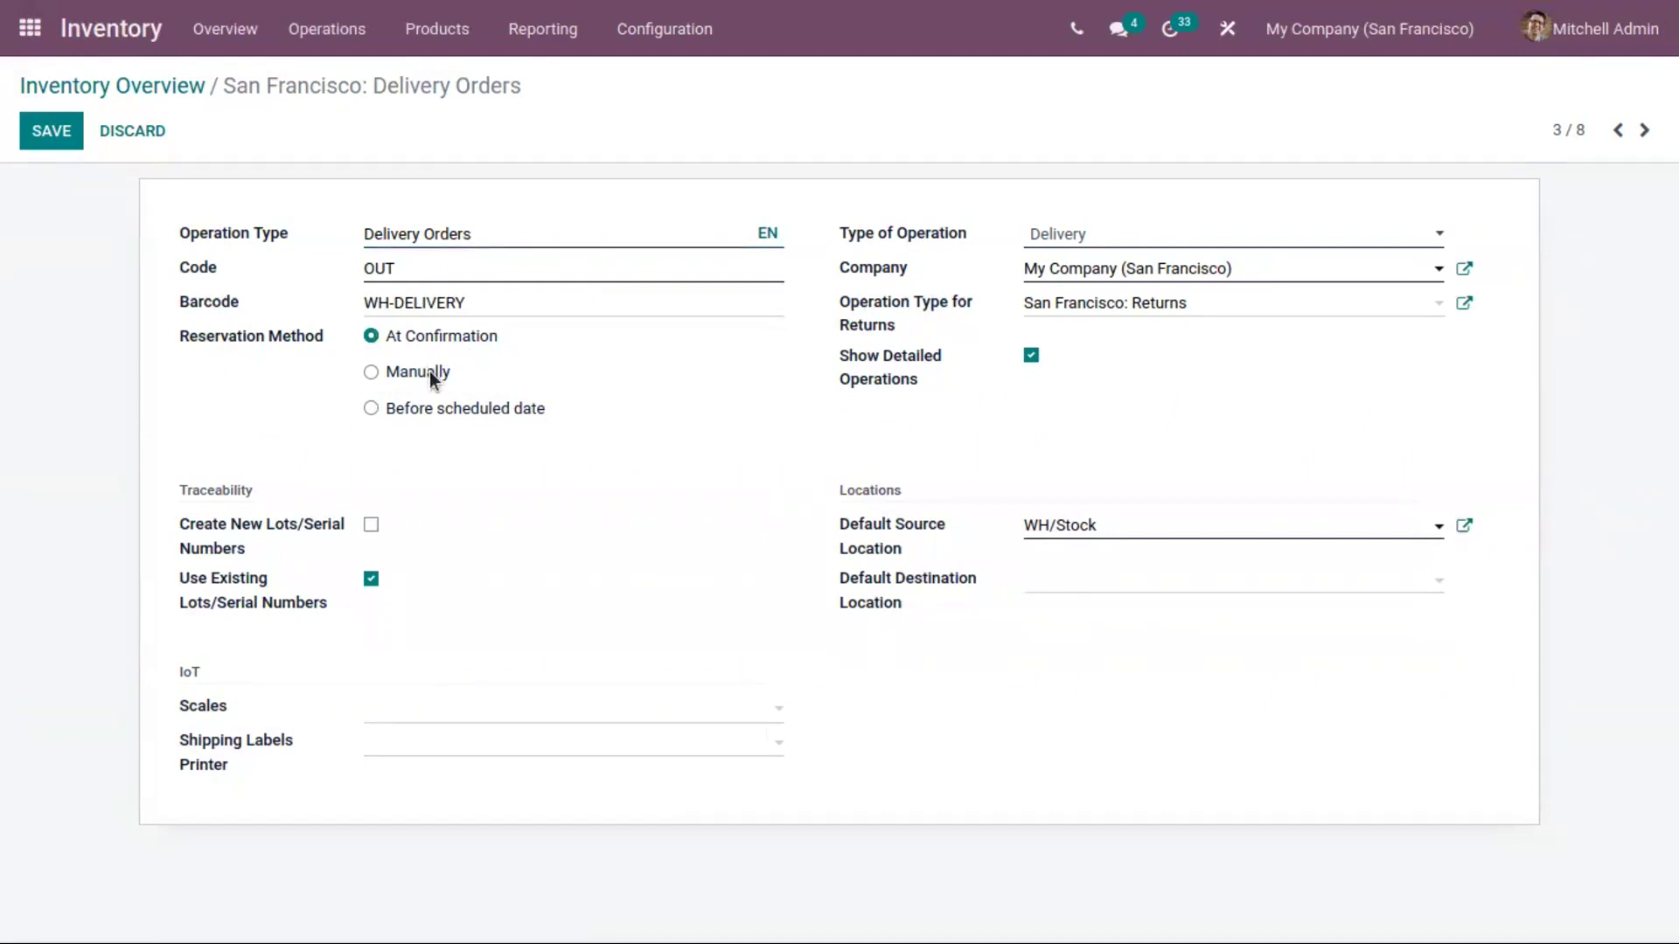
click(427, 373)
click(425, 411)
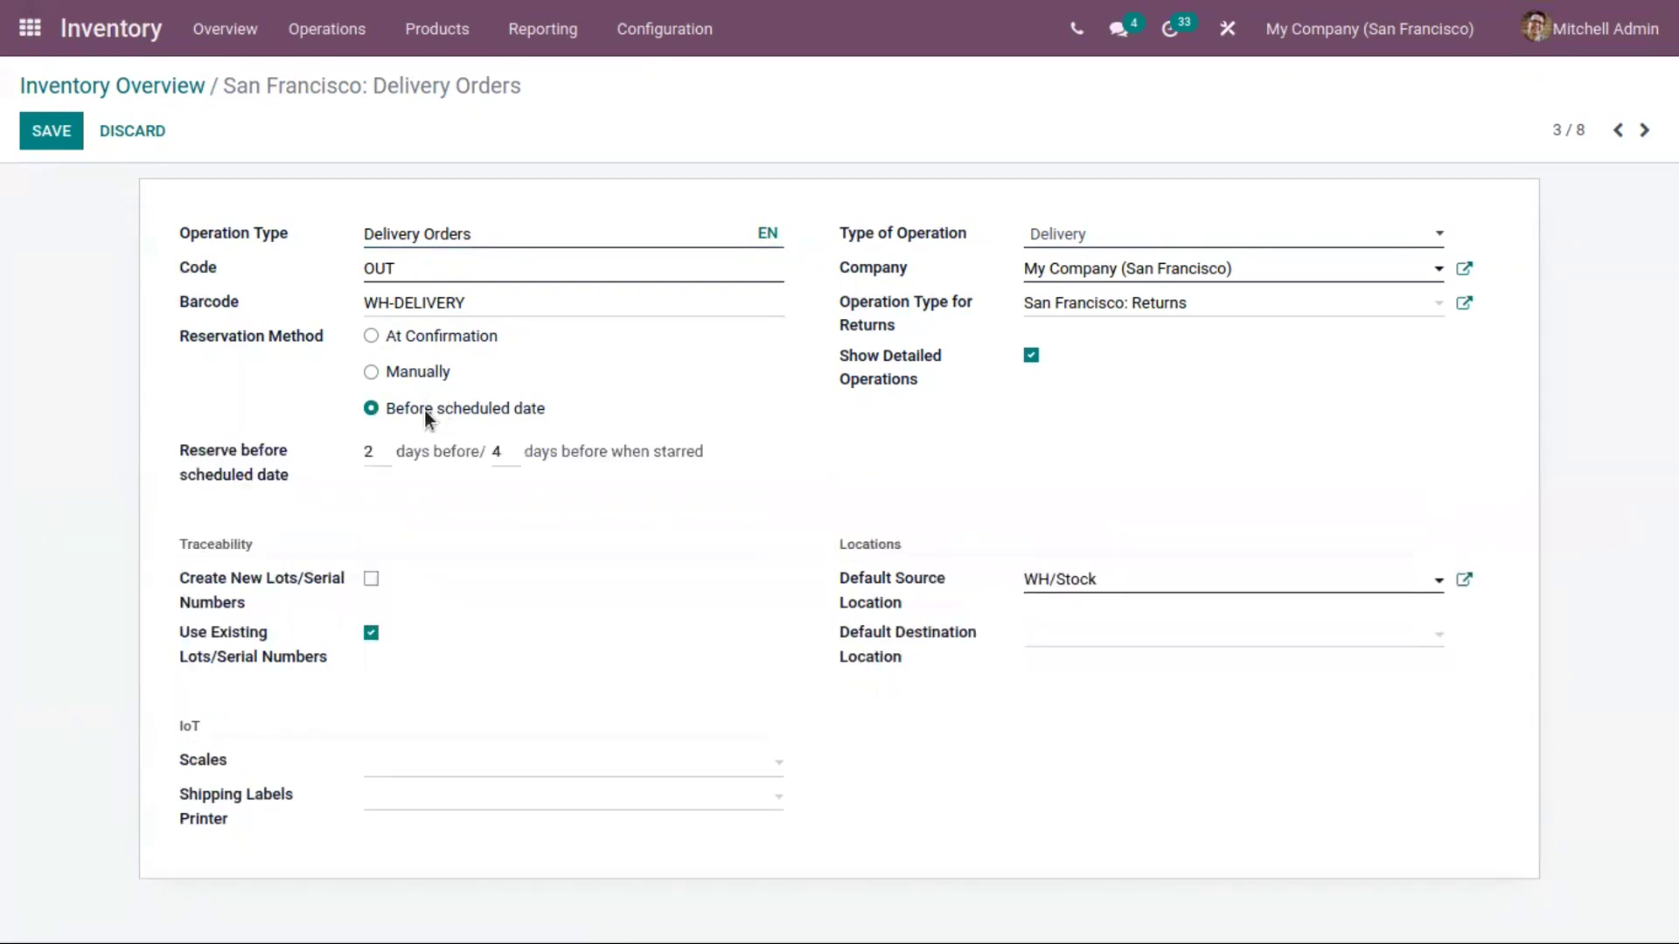
click(373, 452)
click(428, 341)
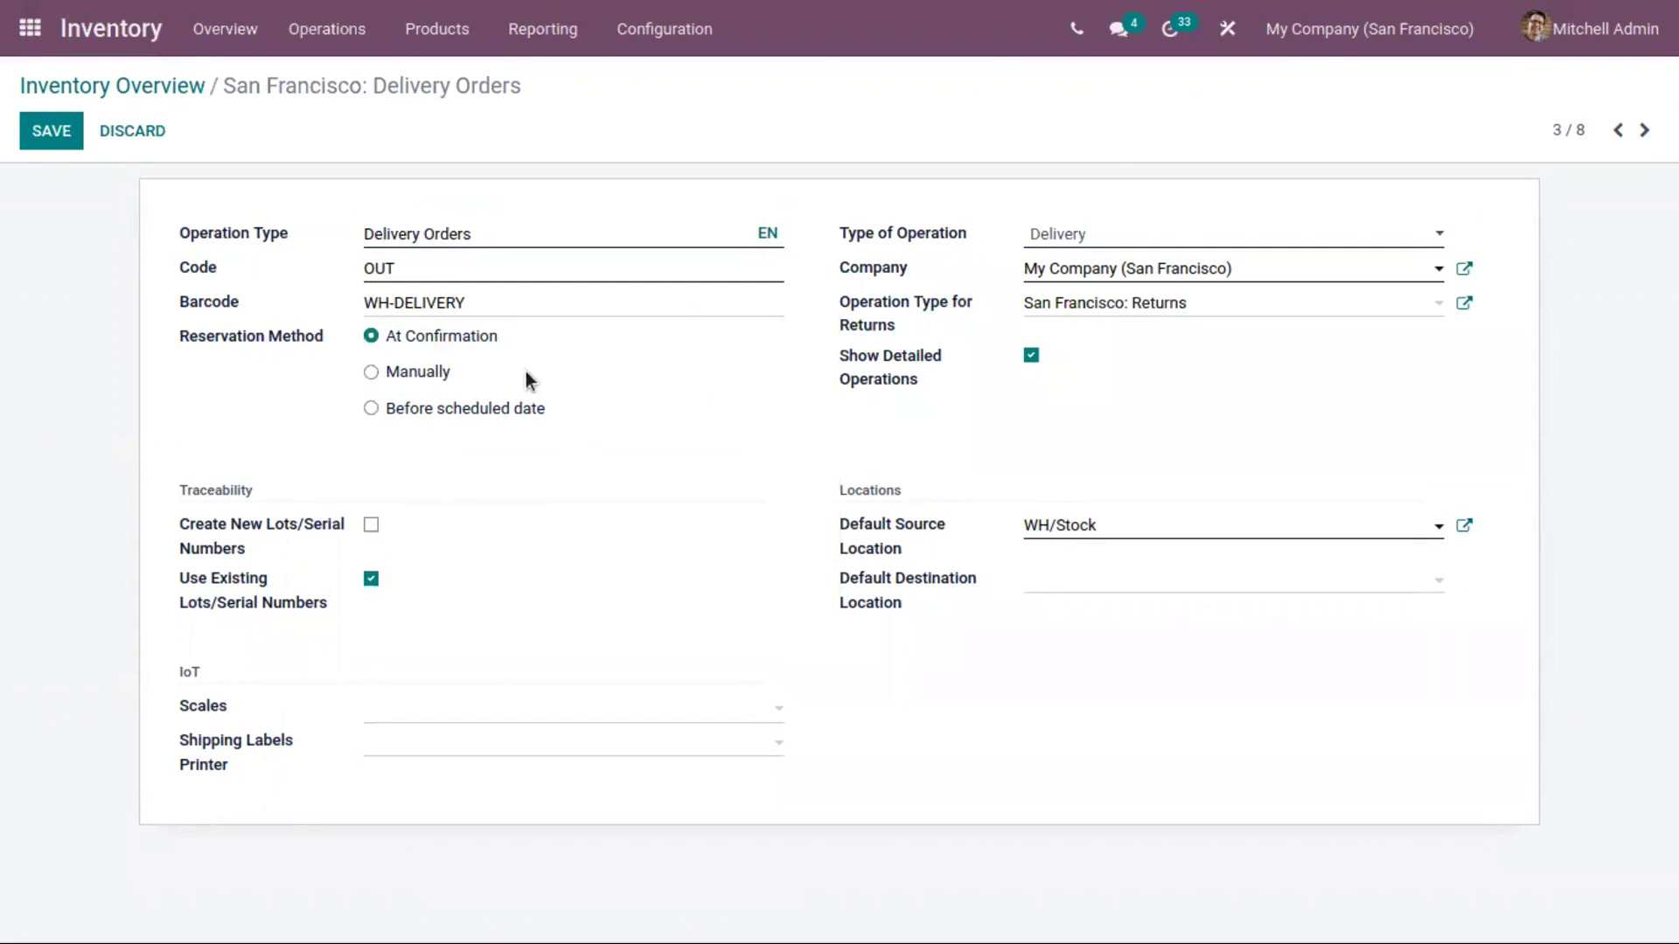
click(435, 374)
click(474, 404)
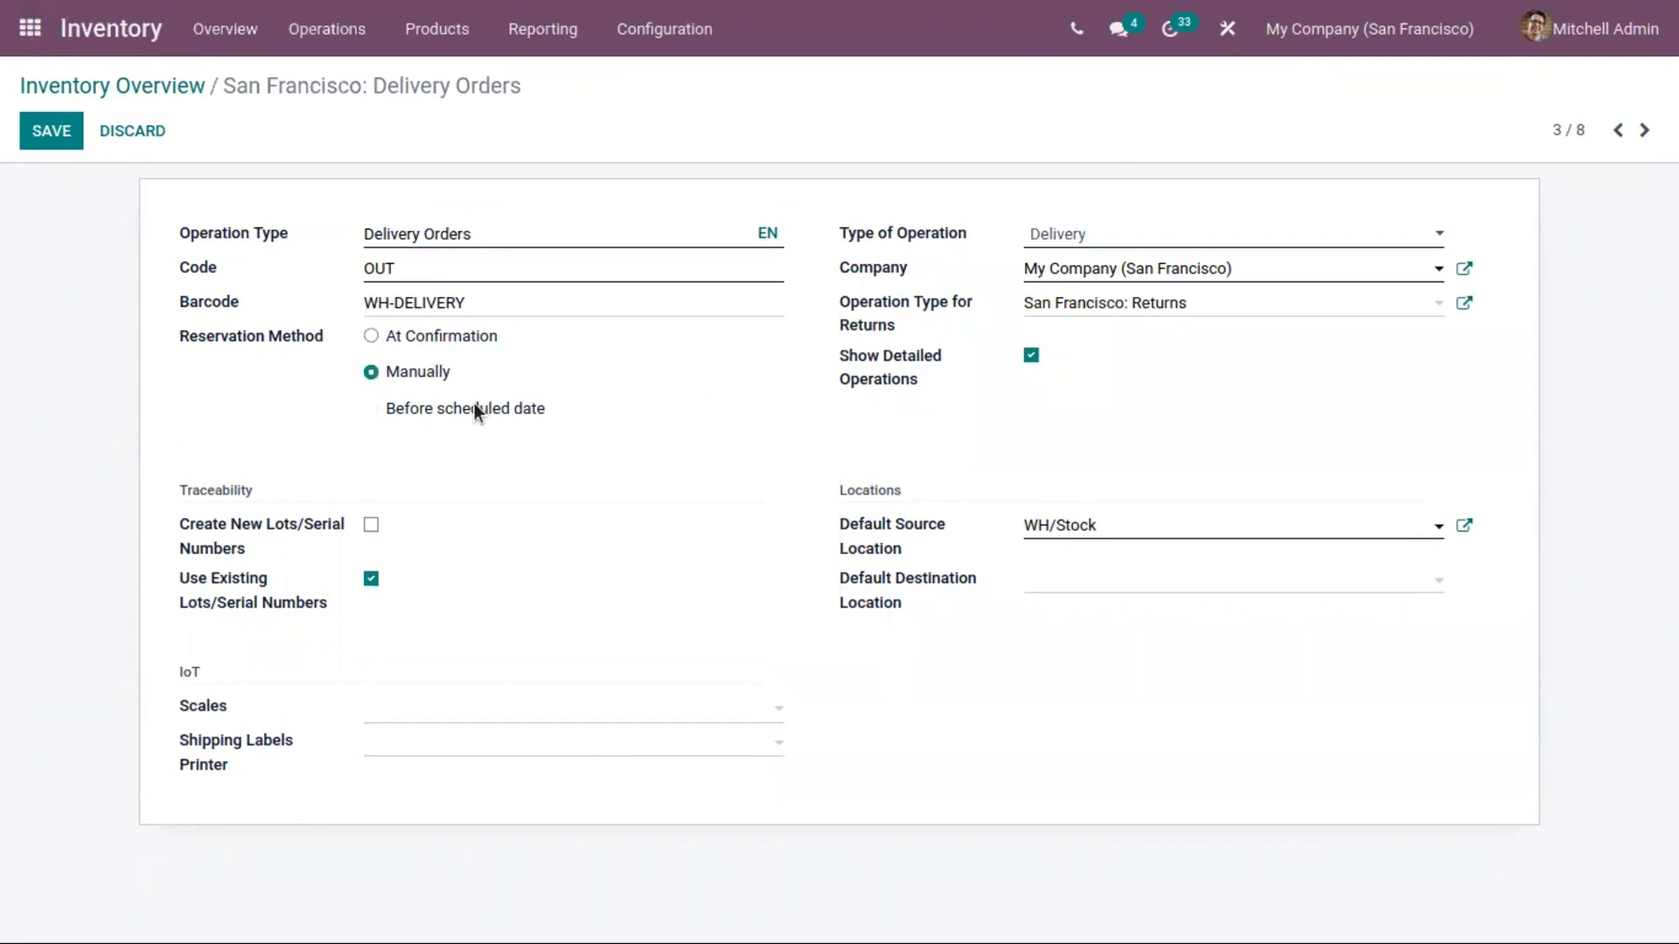
- Set the Delivery Orders reservation method to At Confirmation, save the record and return to the Inventory overview
click(412, 332)
click(52, 130)
click(75, 86)
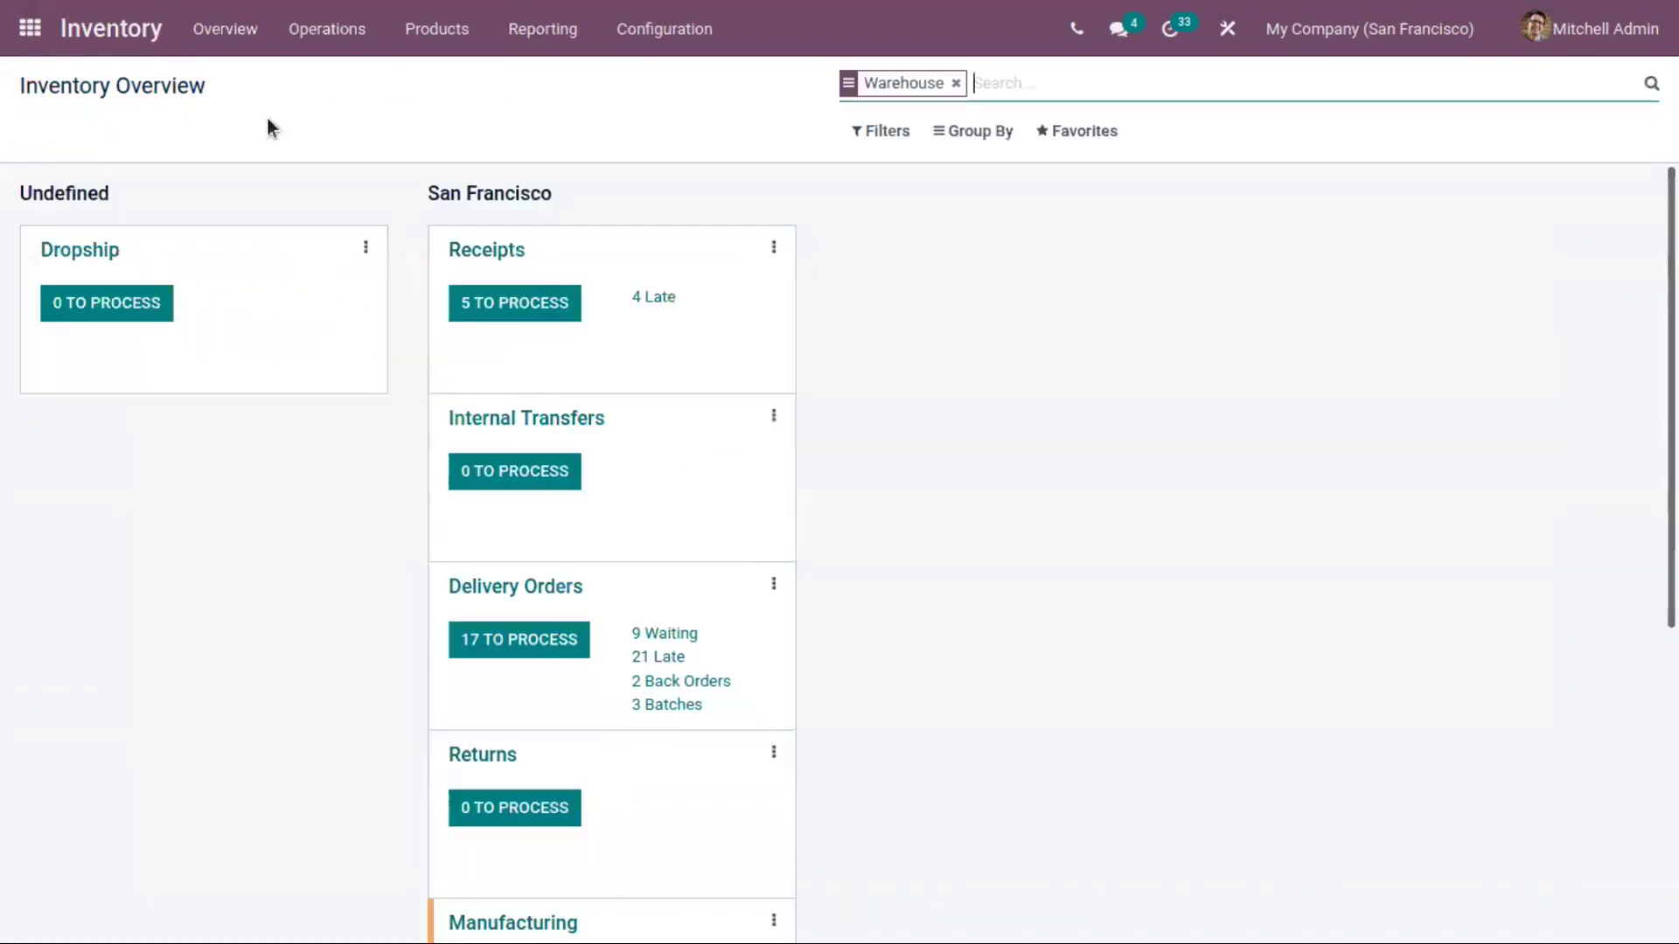
- Review the Internal Transfers operation type's configuration and return to the Inventory overview
click(773, 416)
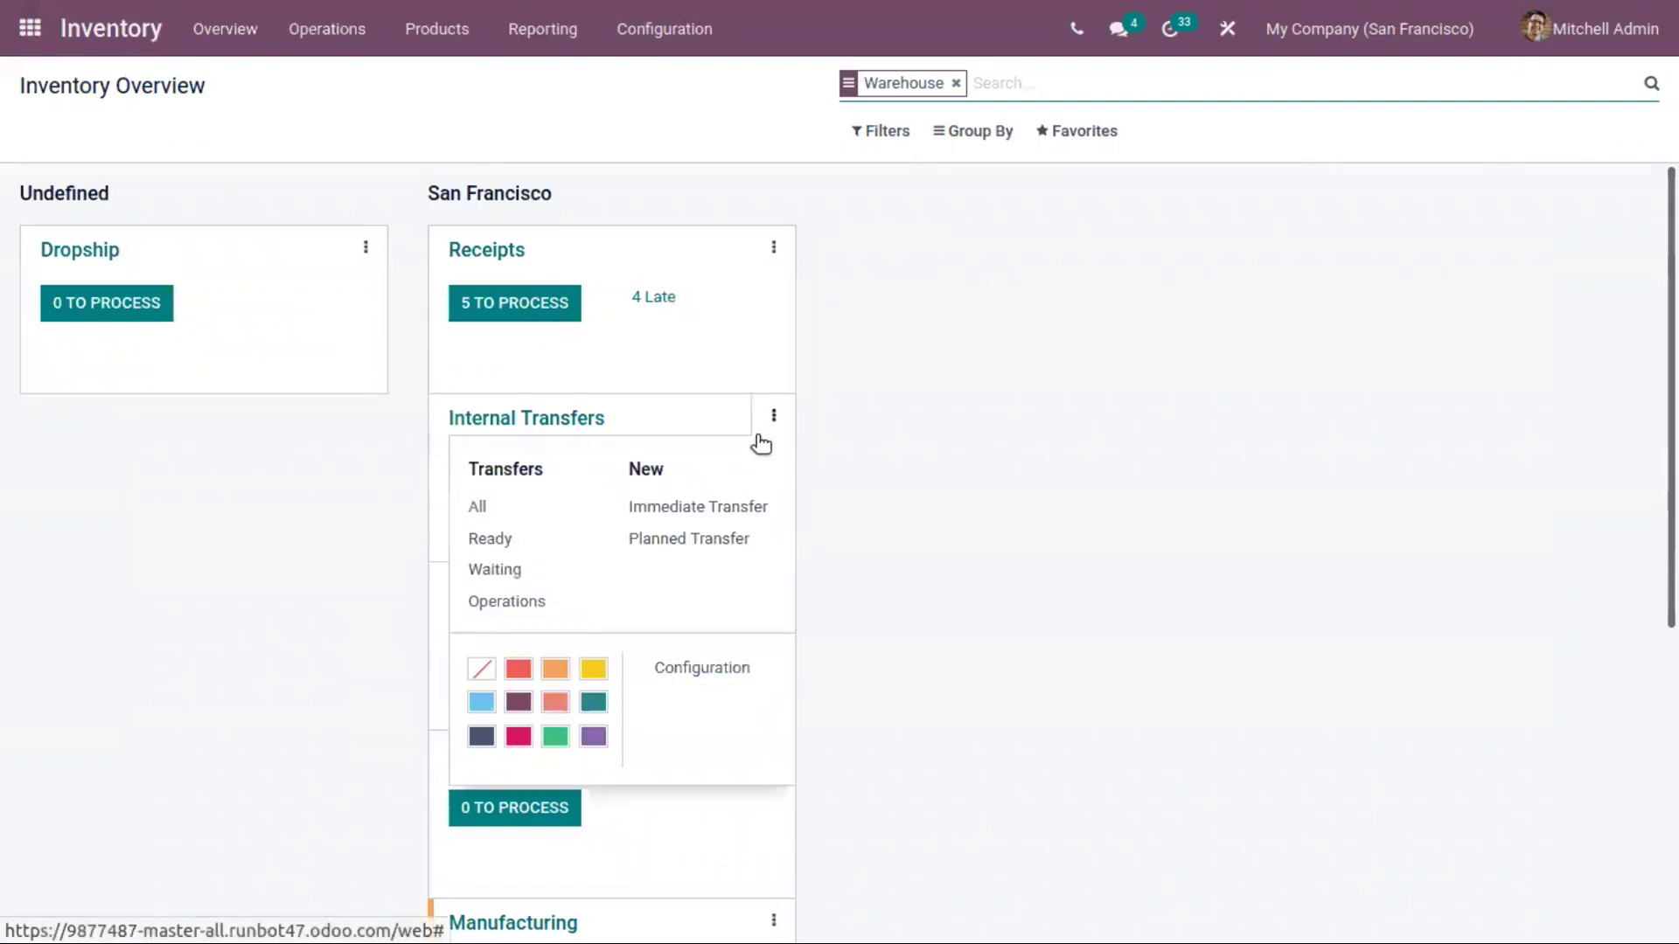
click(702, 672)
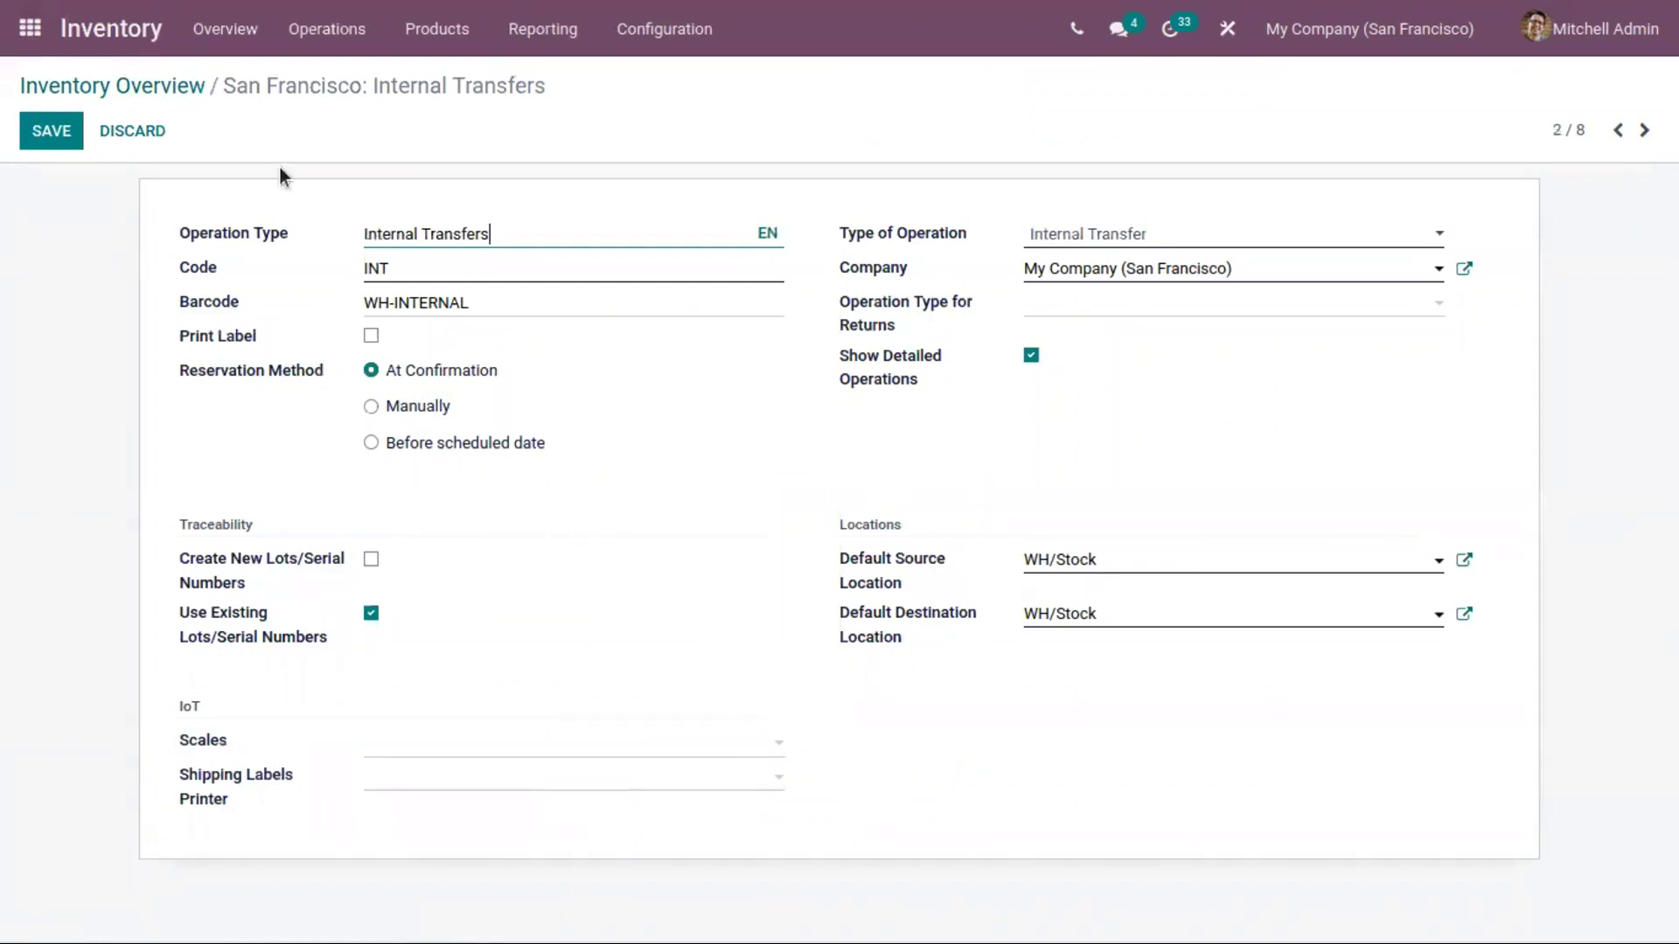
click(129, 91)
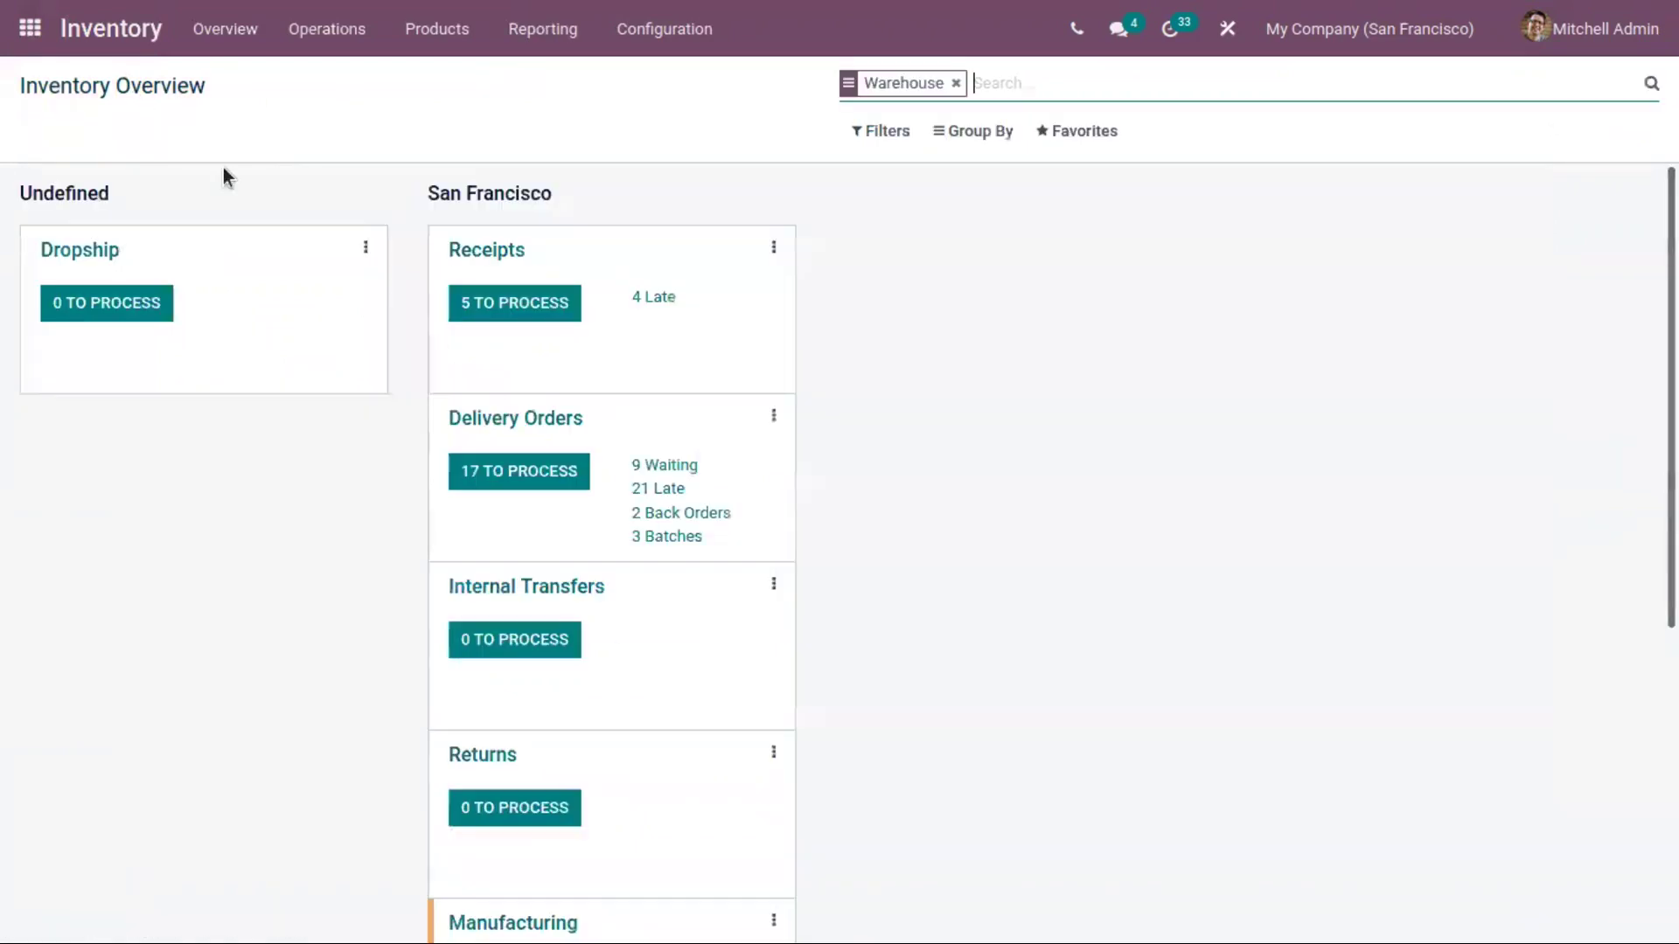
- Review the Returns operation type's configuration and return to the Inventory overview
scroll(759, 621, down, 2)
click(774, 626)
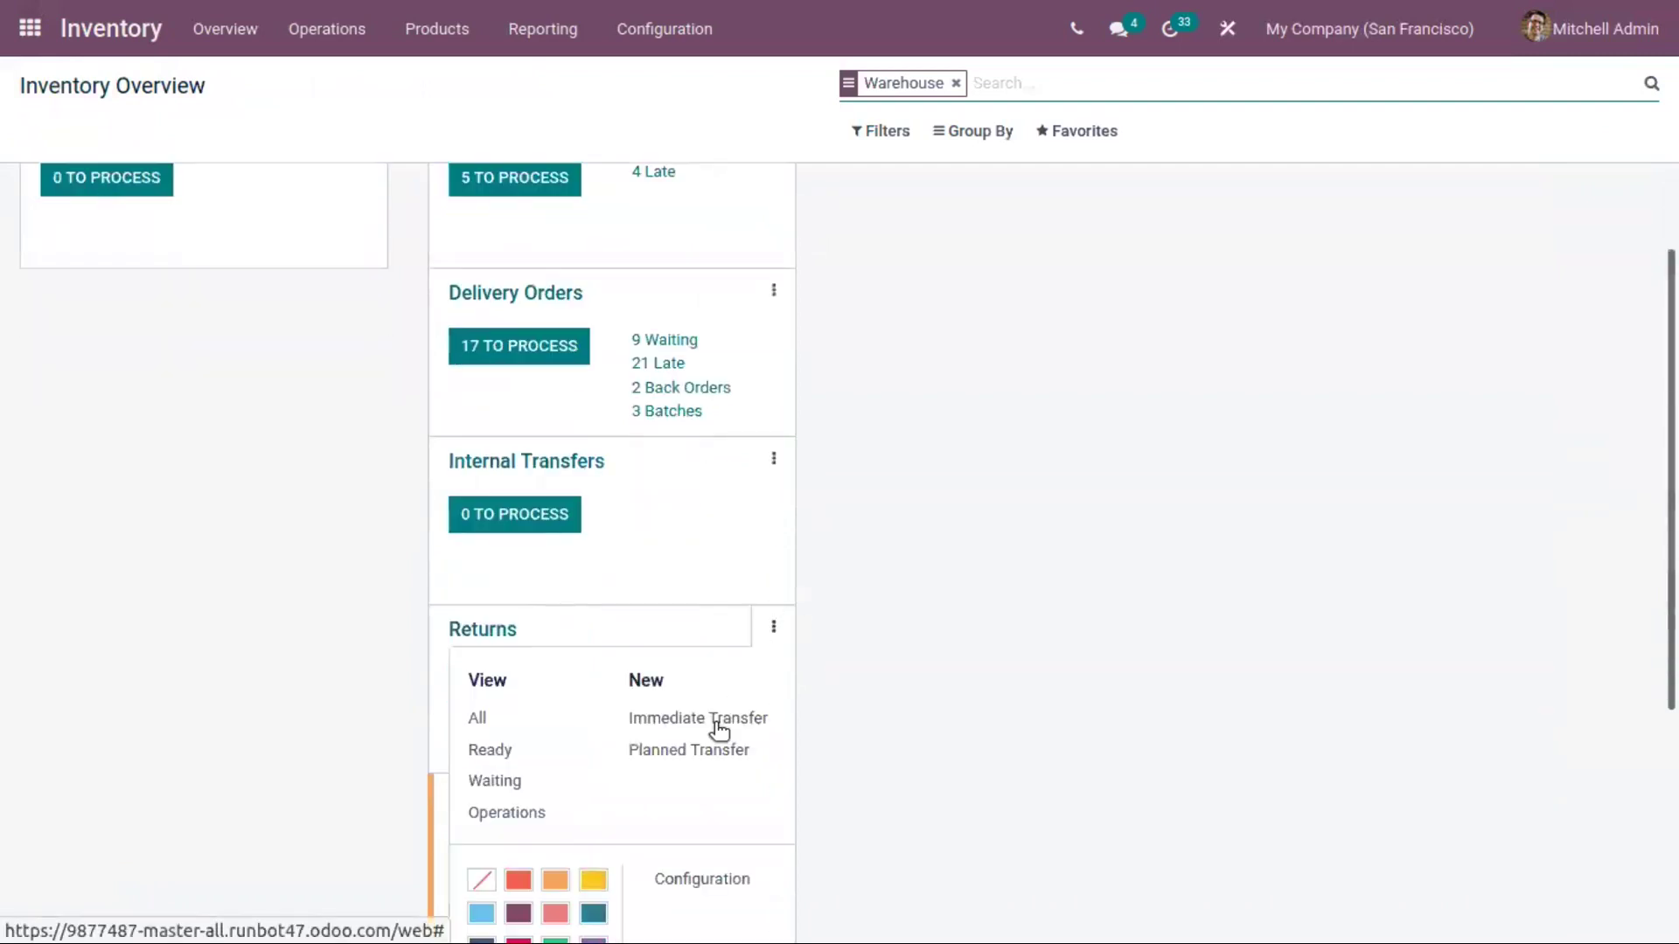
click(706, 881)
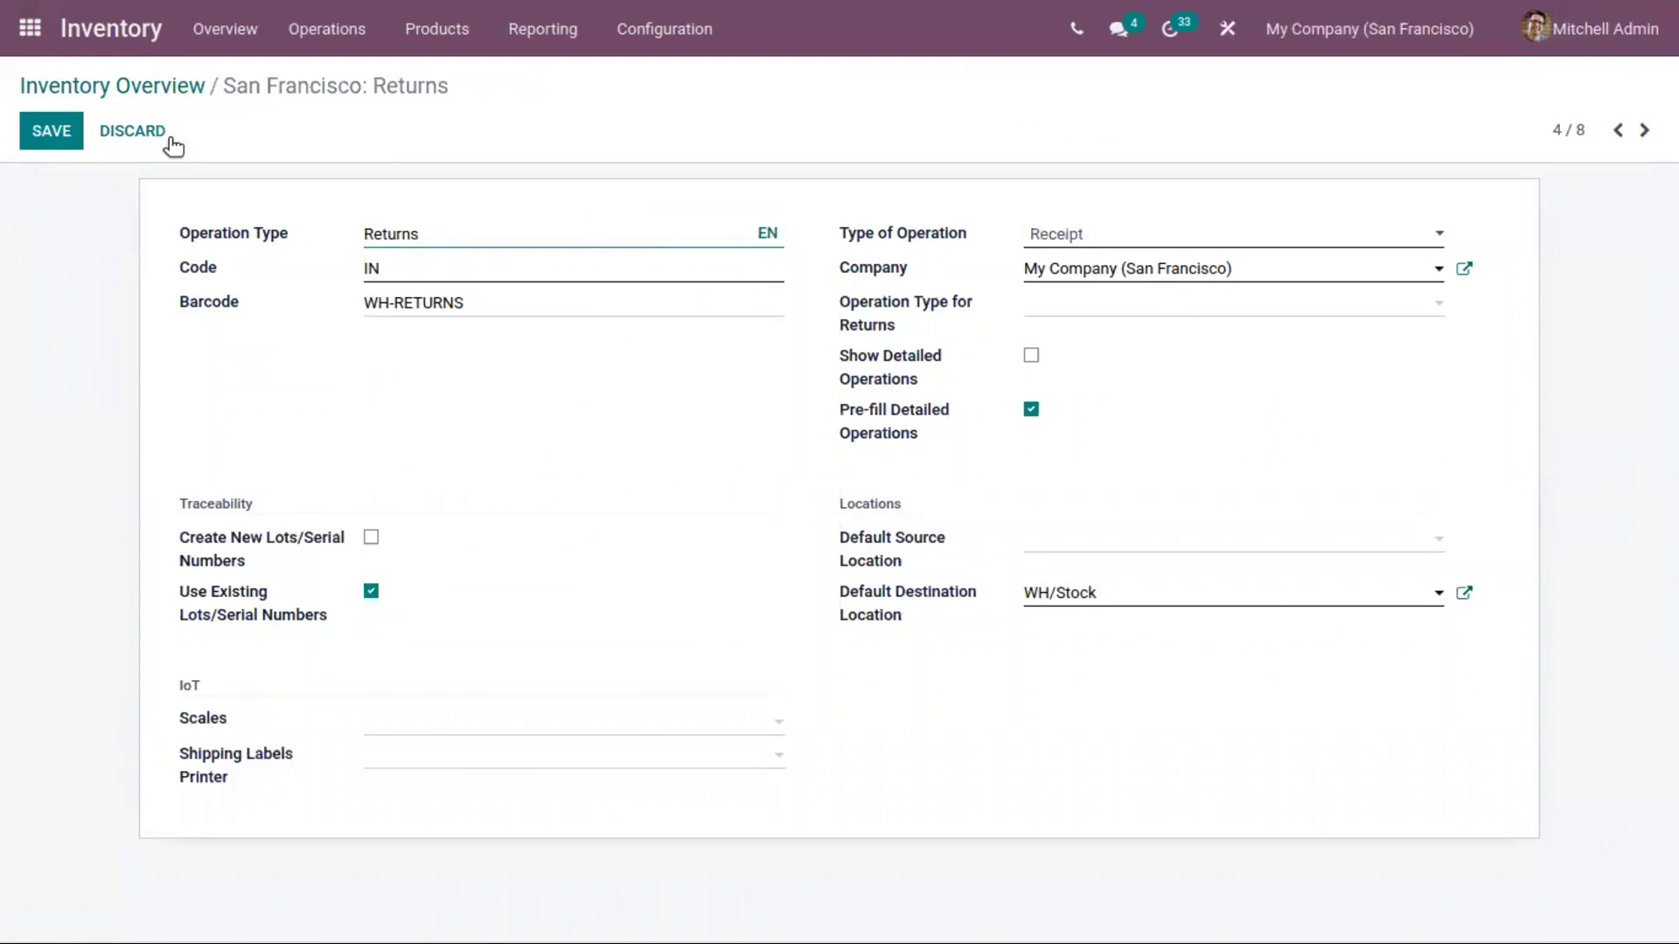
click(139, 86)
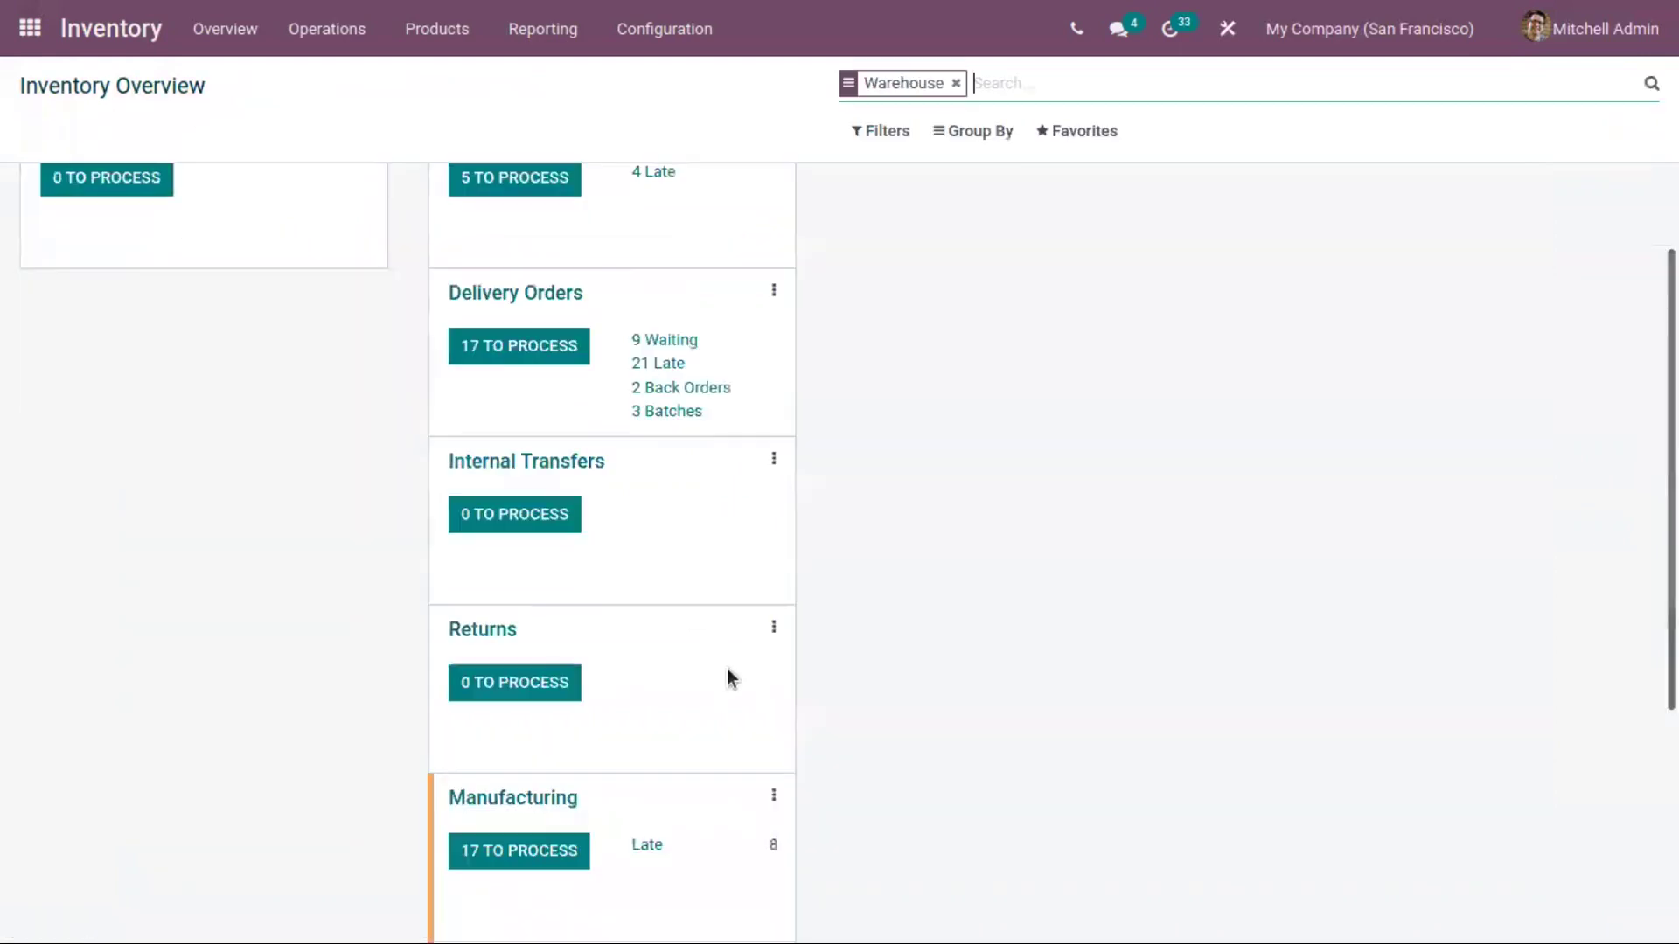
- Review the Manufacturing operation type's reservation method, traceability and default locations, and return to the Inventory overview
scroll(687, 656, down, 4)
click(774, 443)
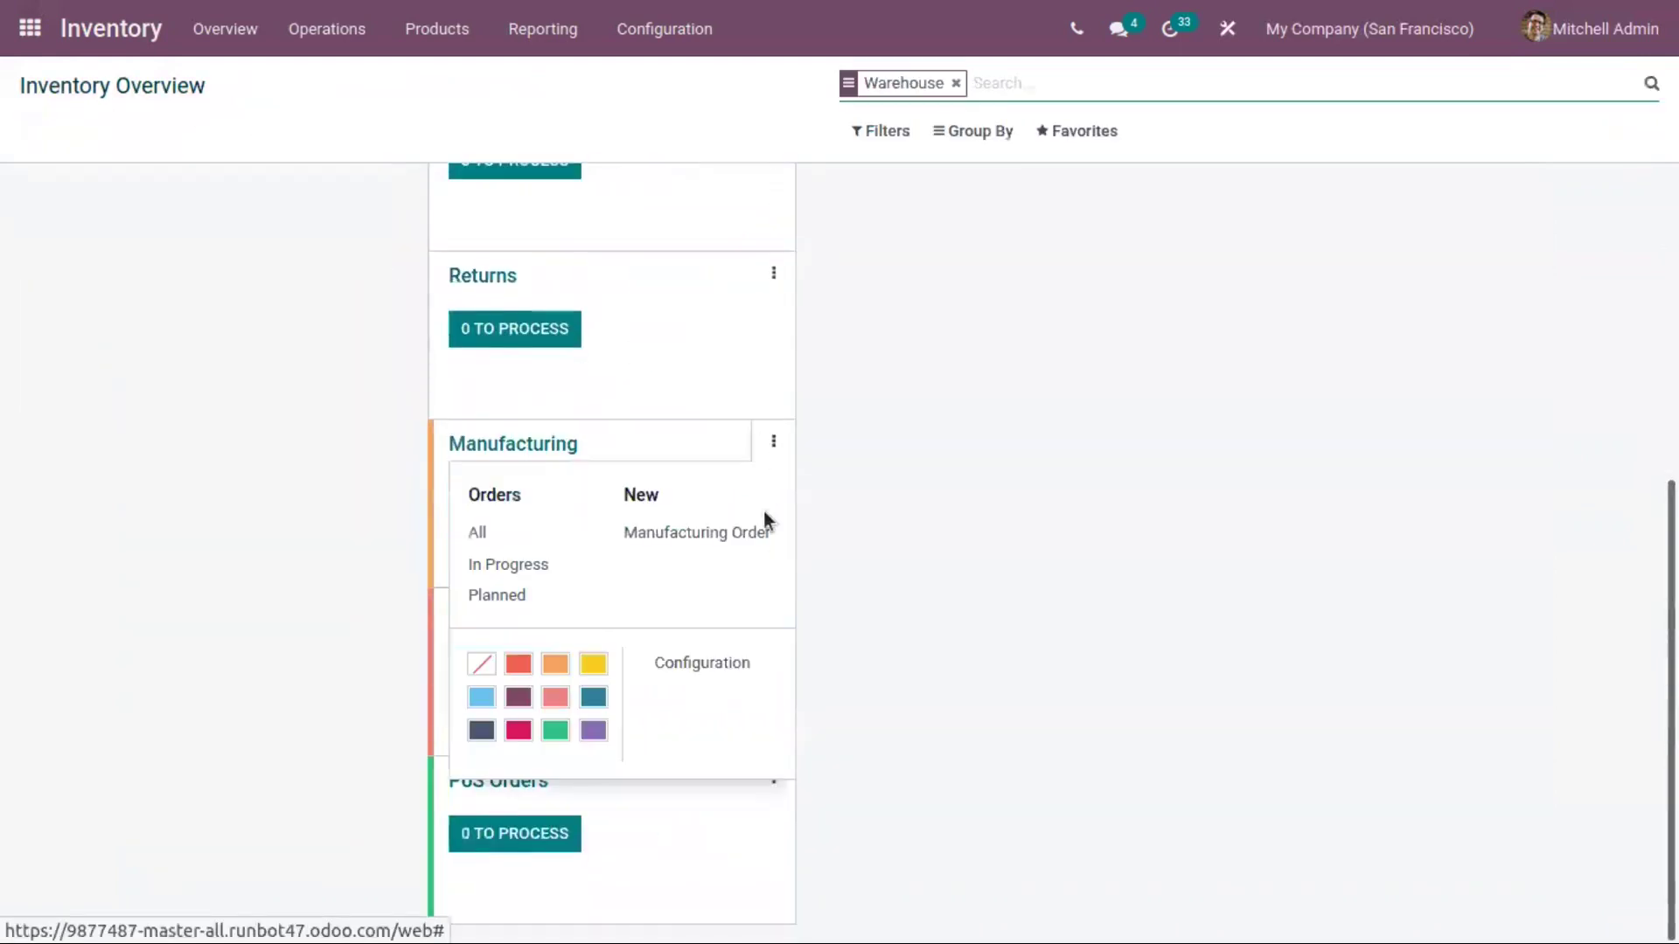
click(705, 666)
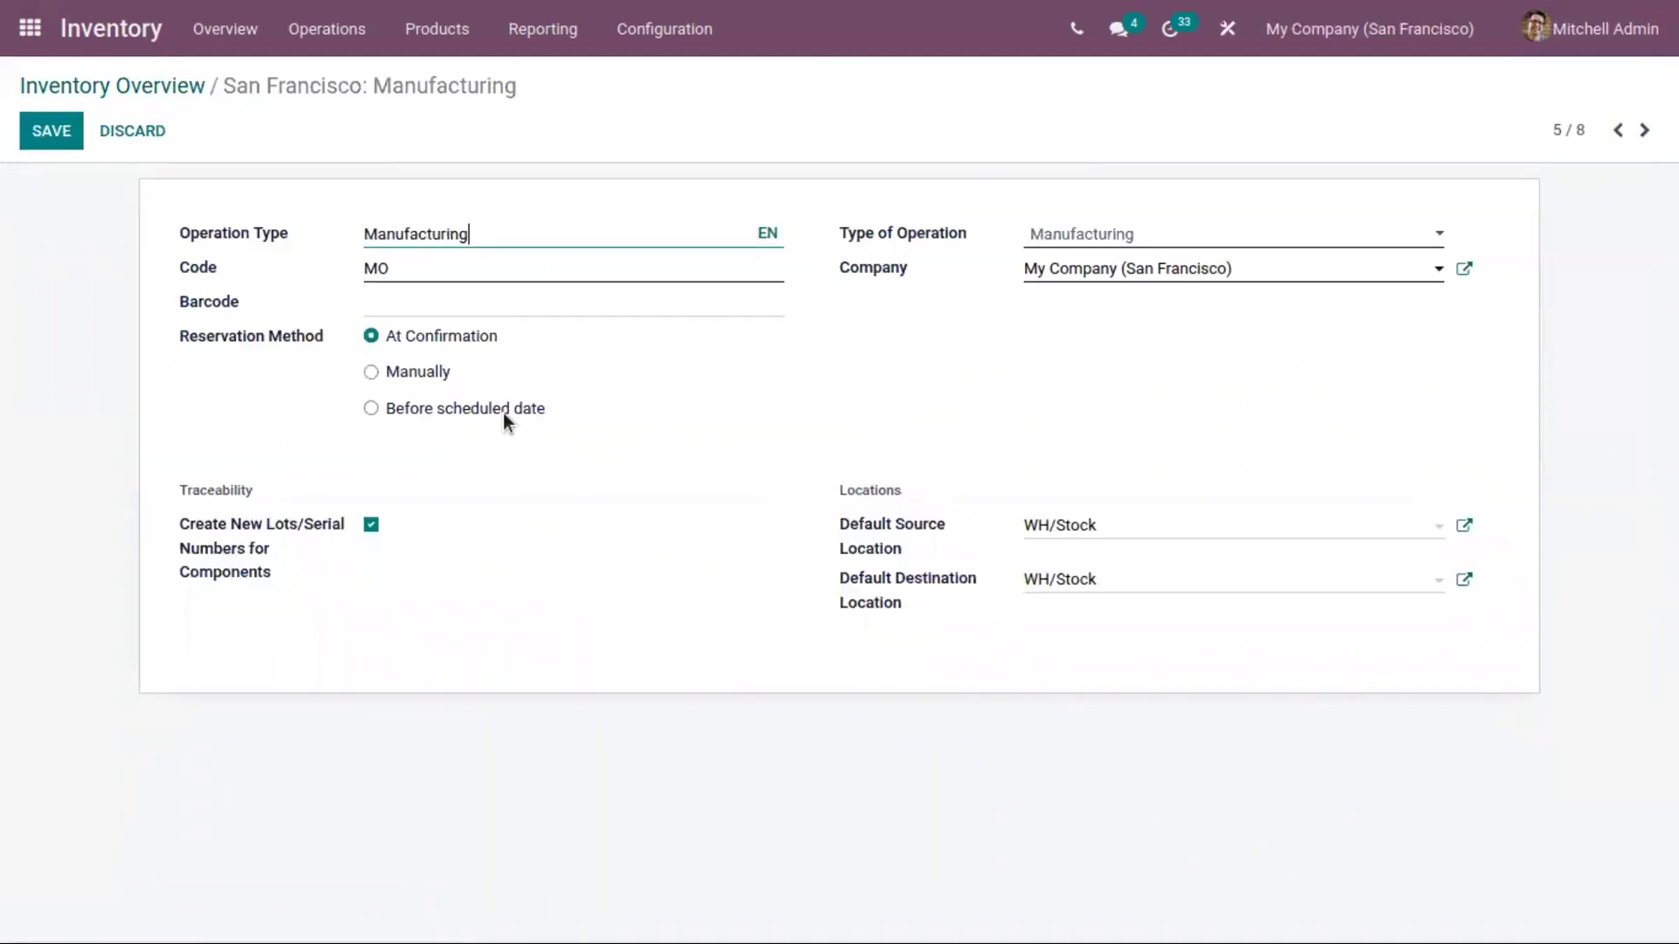
click(145, 98)
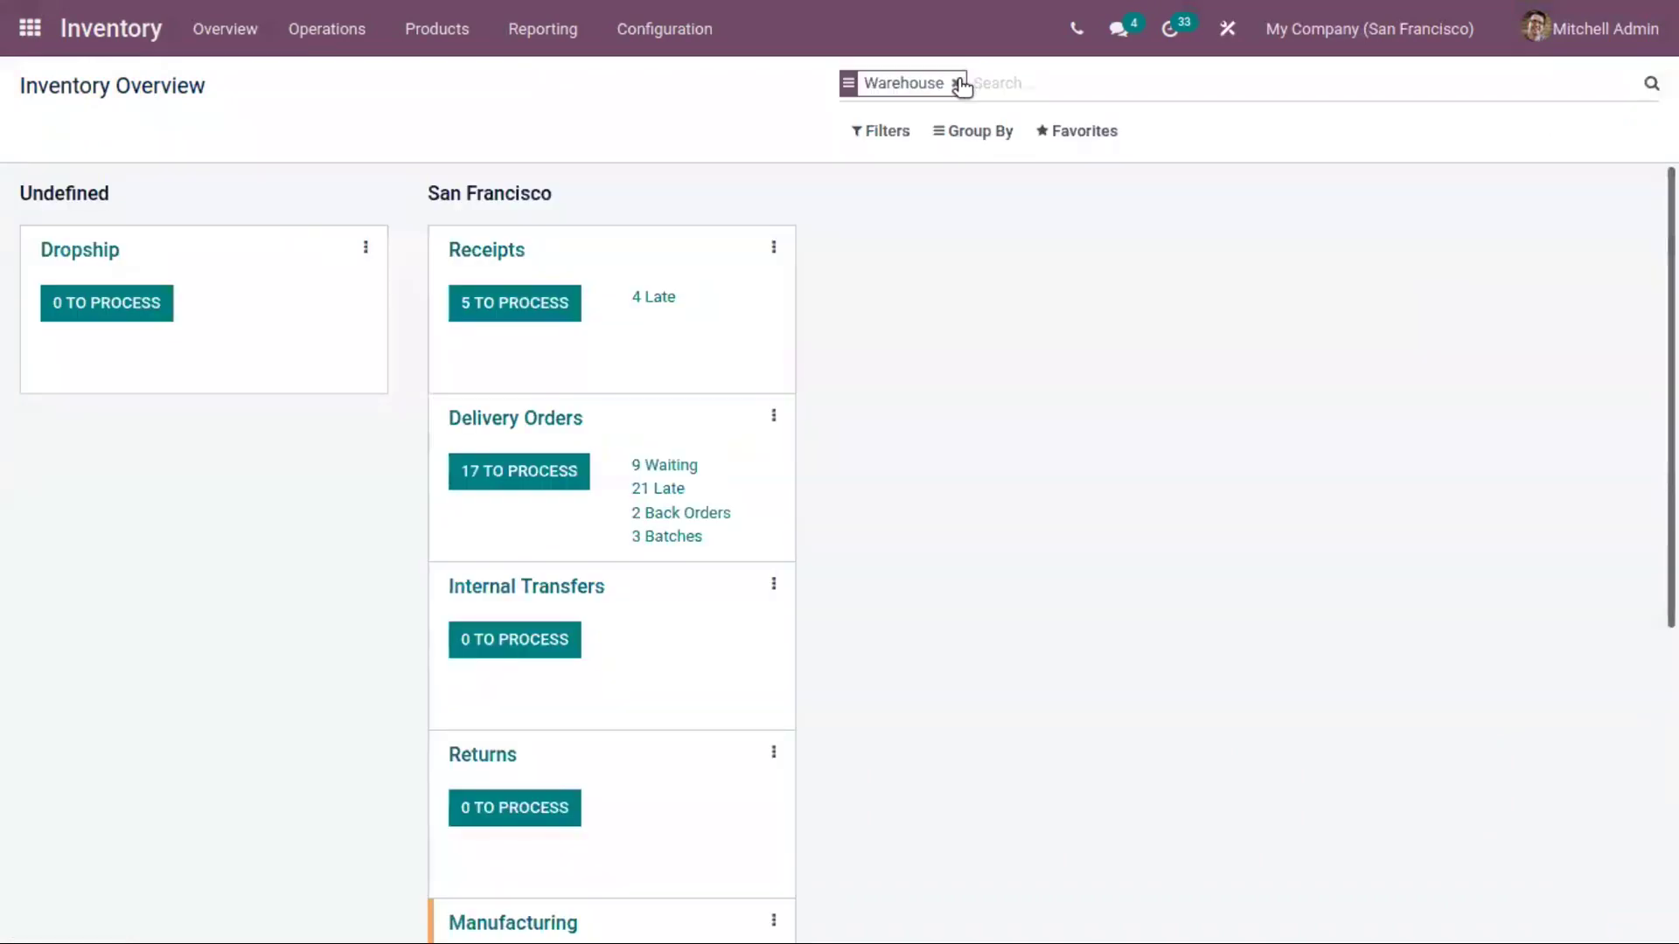
- Remove the Warehouse grouping from the Inventory overview, view all Delivery Orders transfers and return to the overview
click(958, 83)
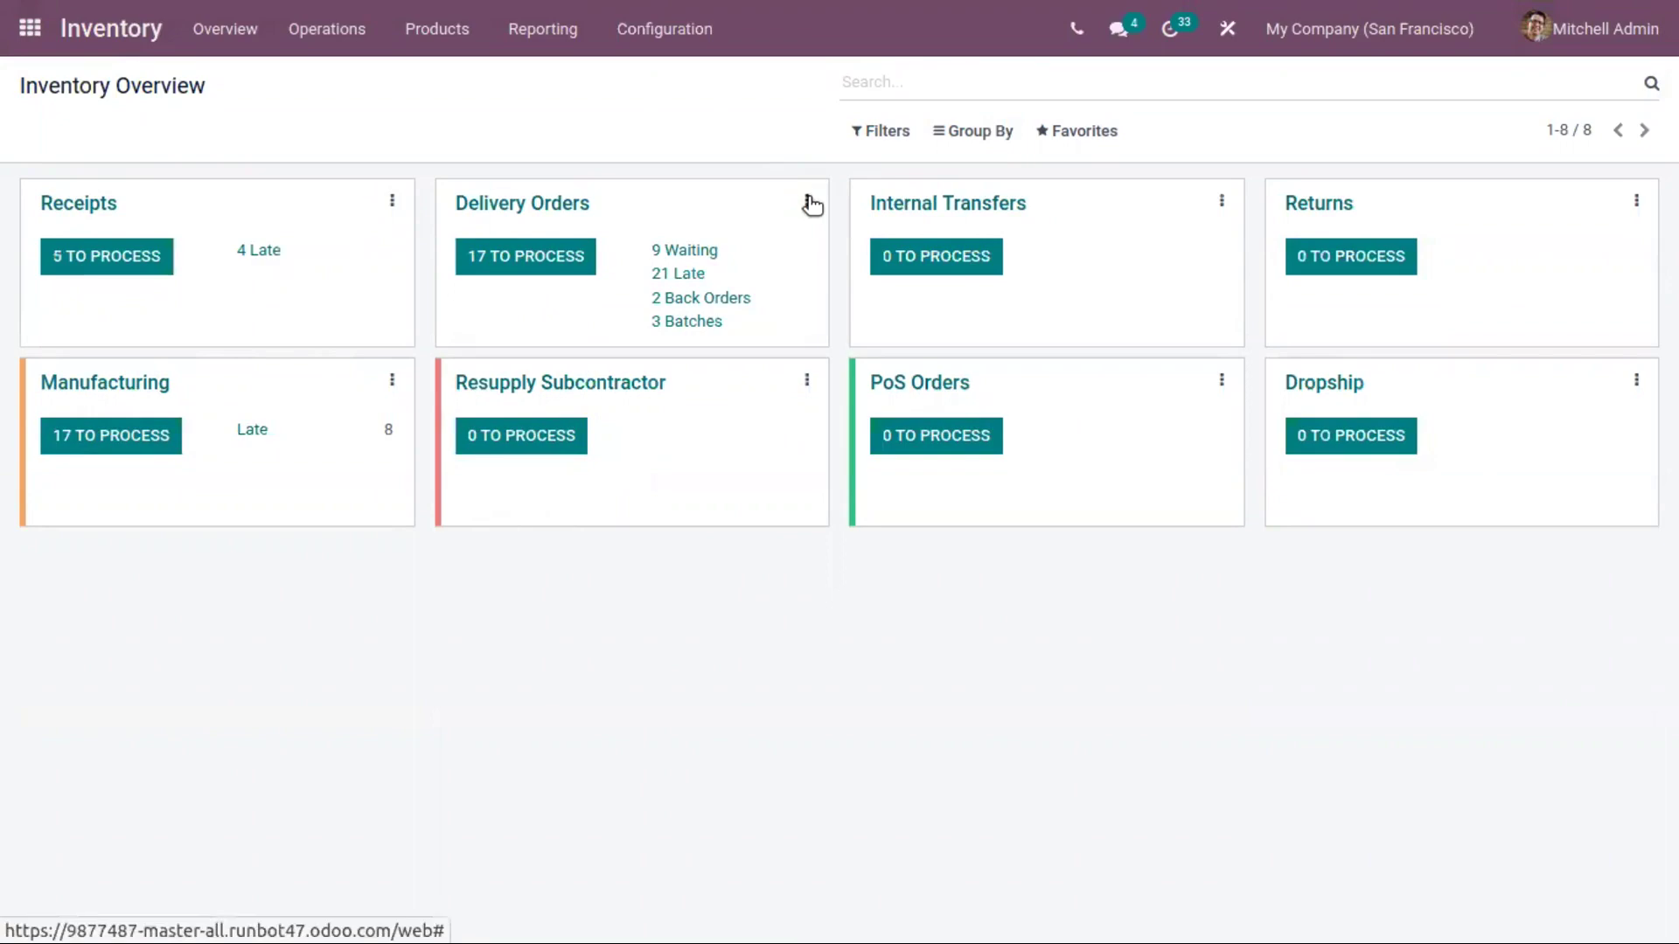
click(809, 202)
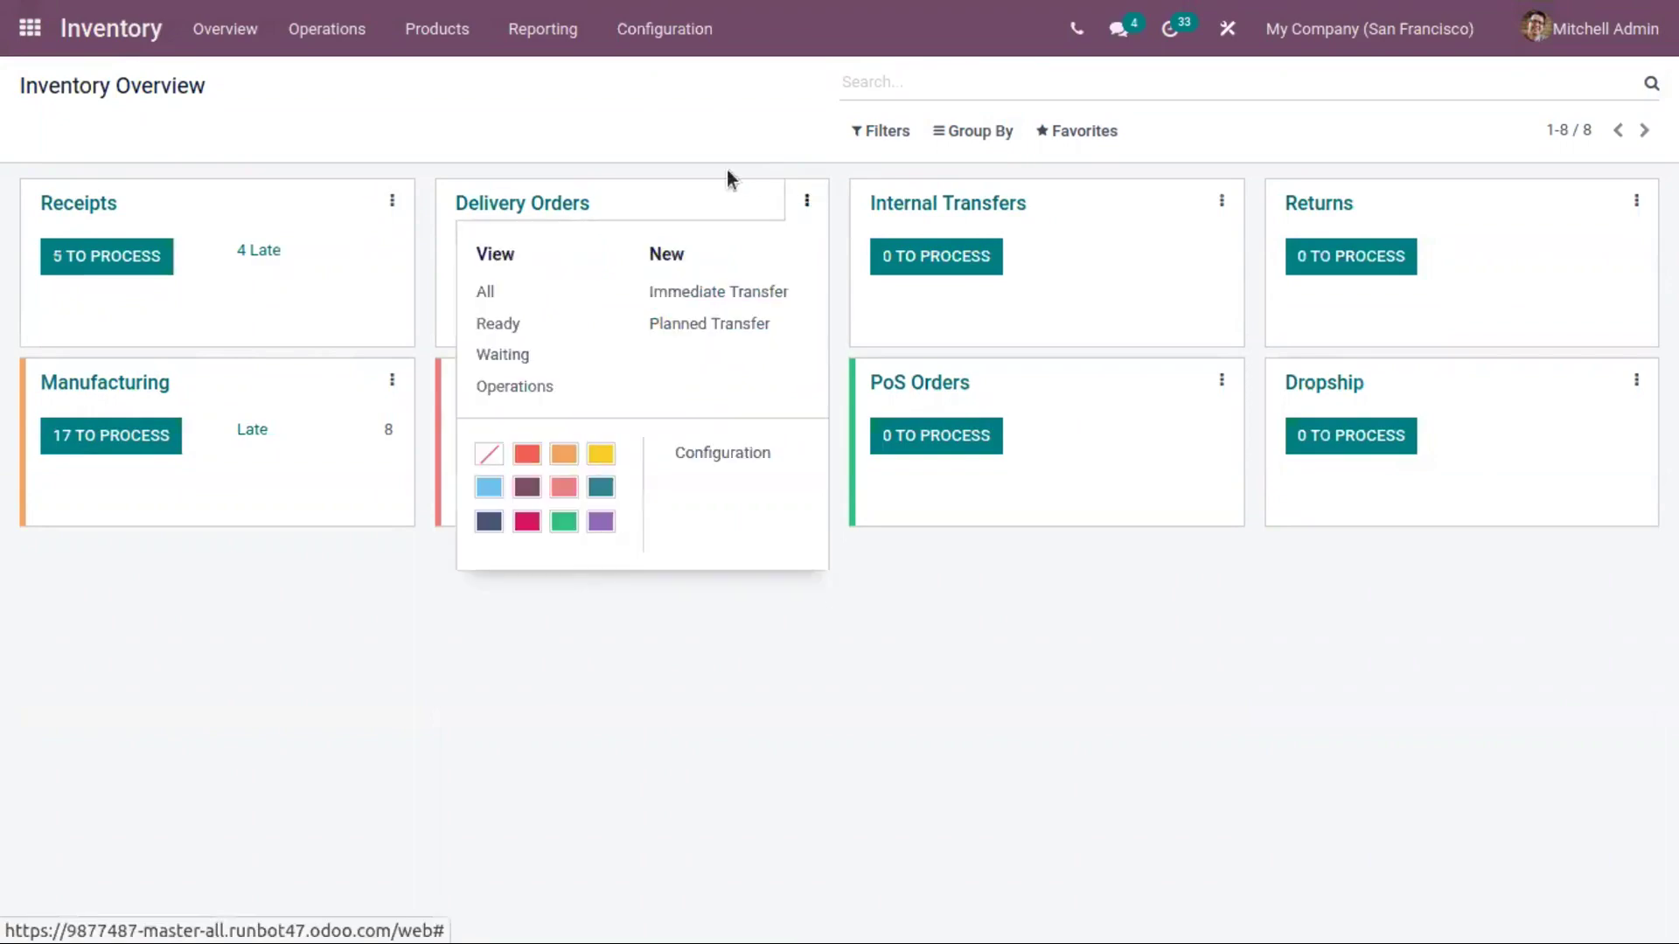
click(517, 296)
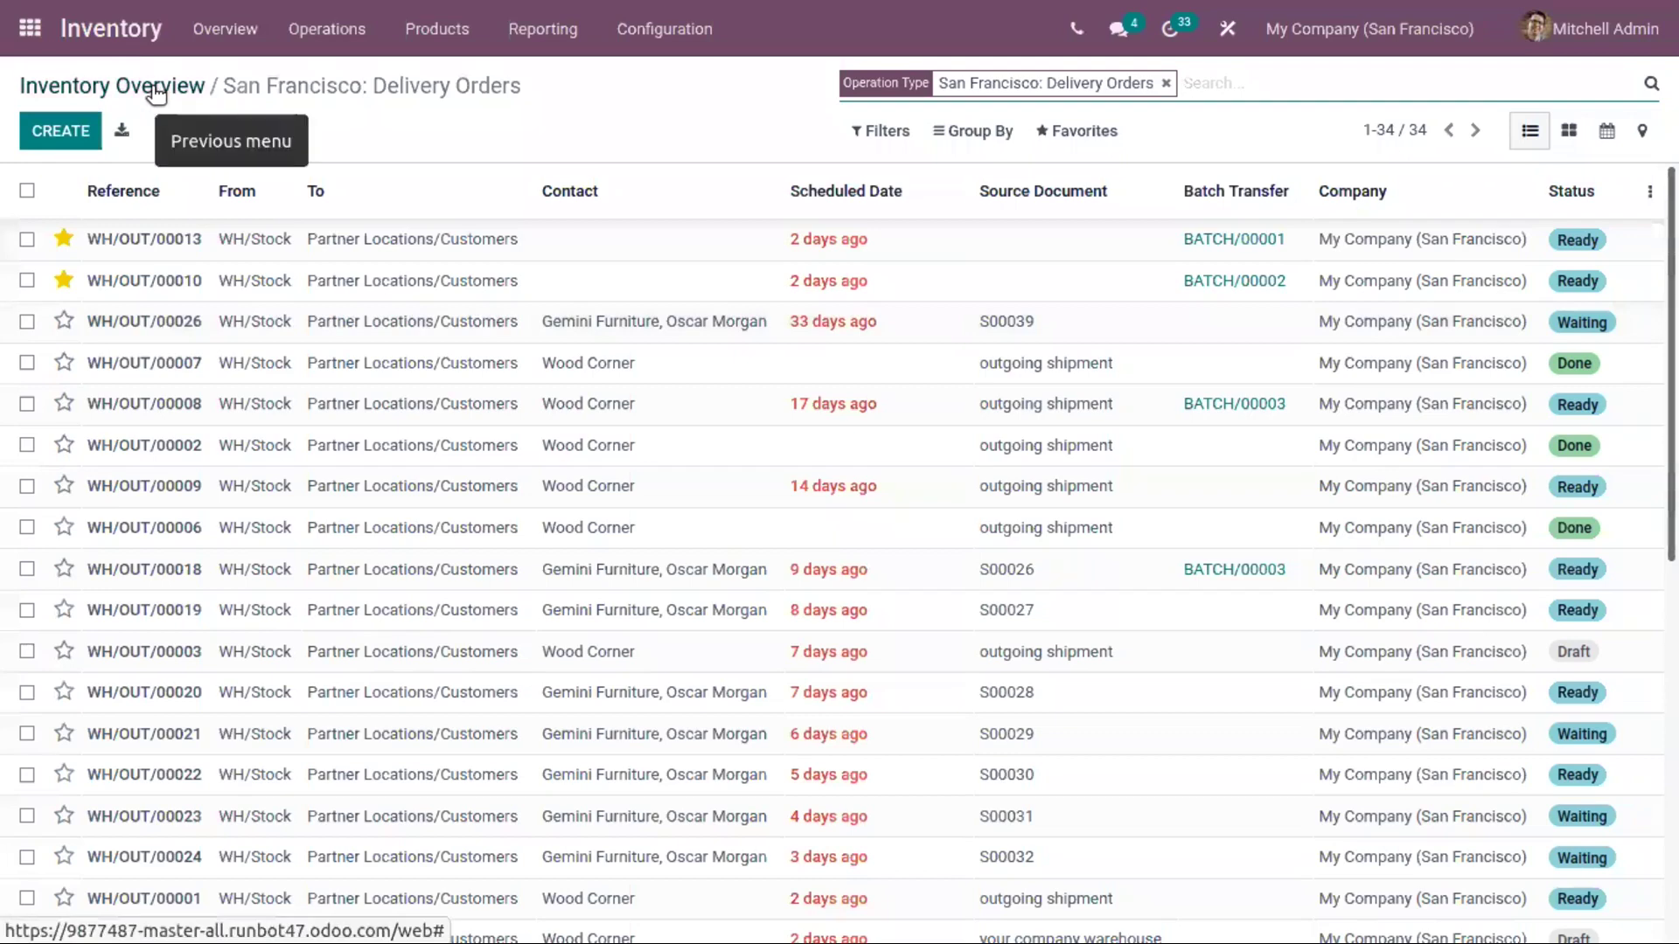
click(155, 90)
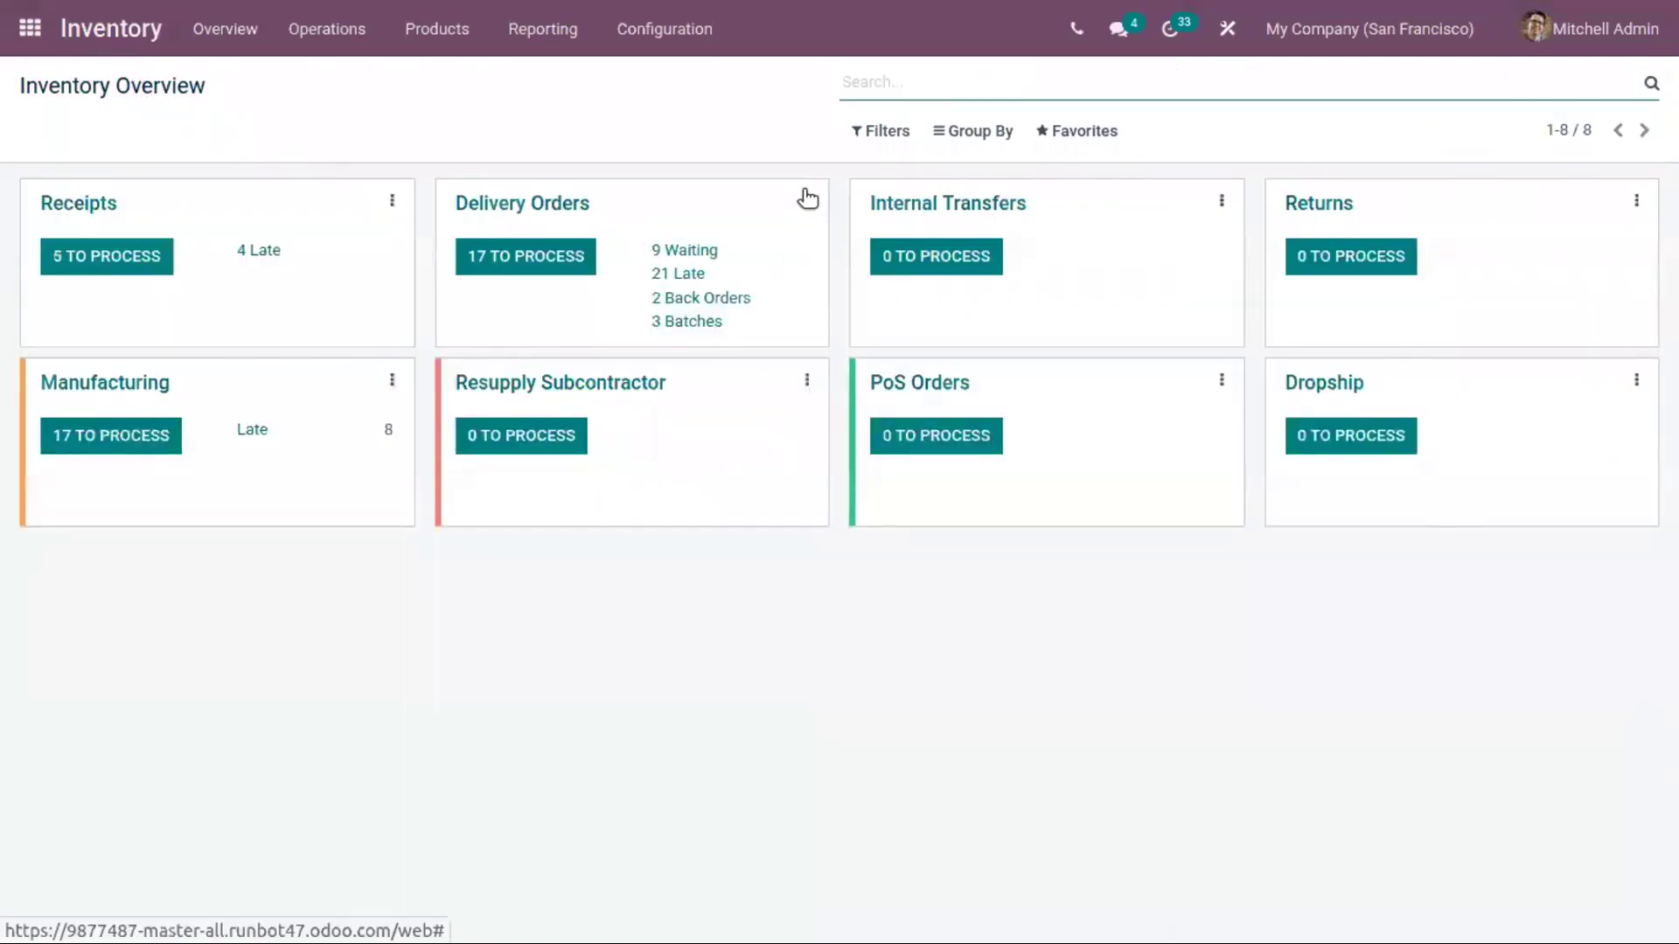
- View the waiting transfers of the Delivery Orders operation type and return to the Inventory overview
click(806, 200)
click(536, 354)
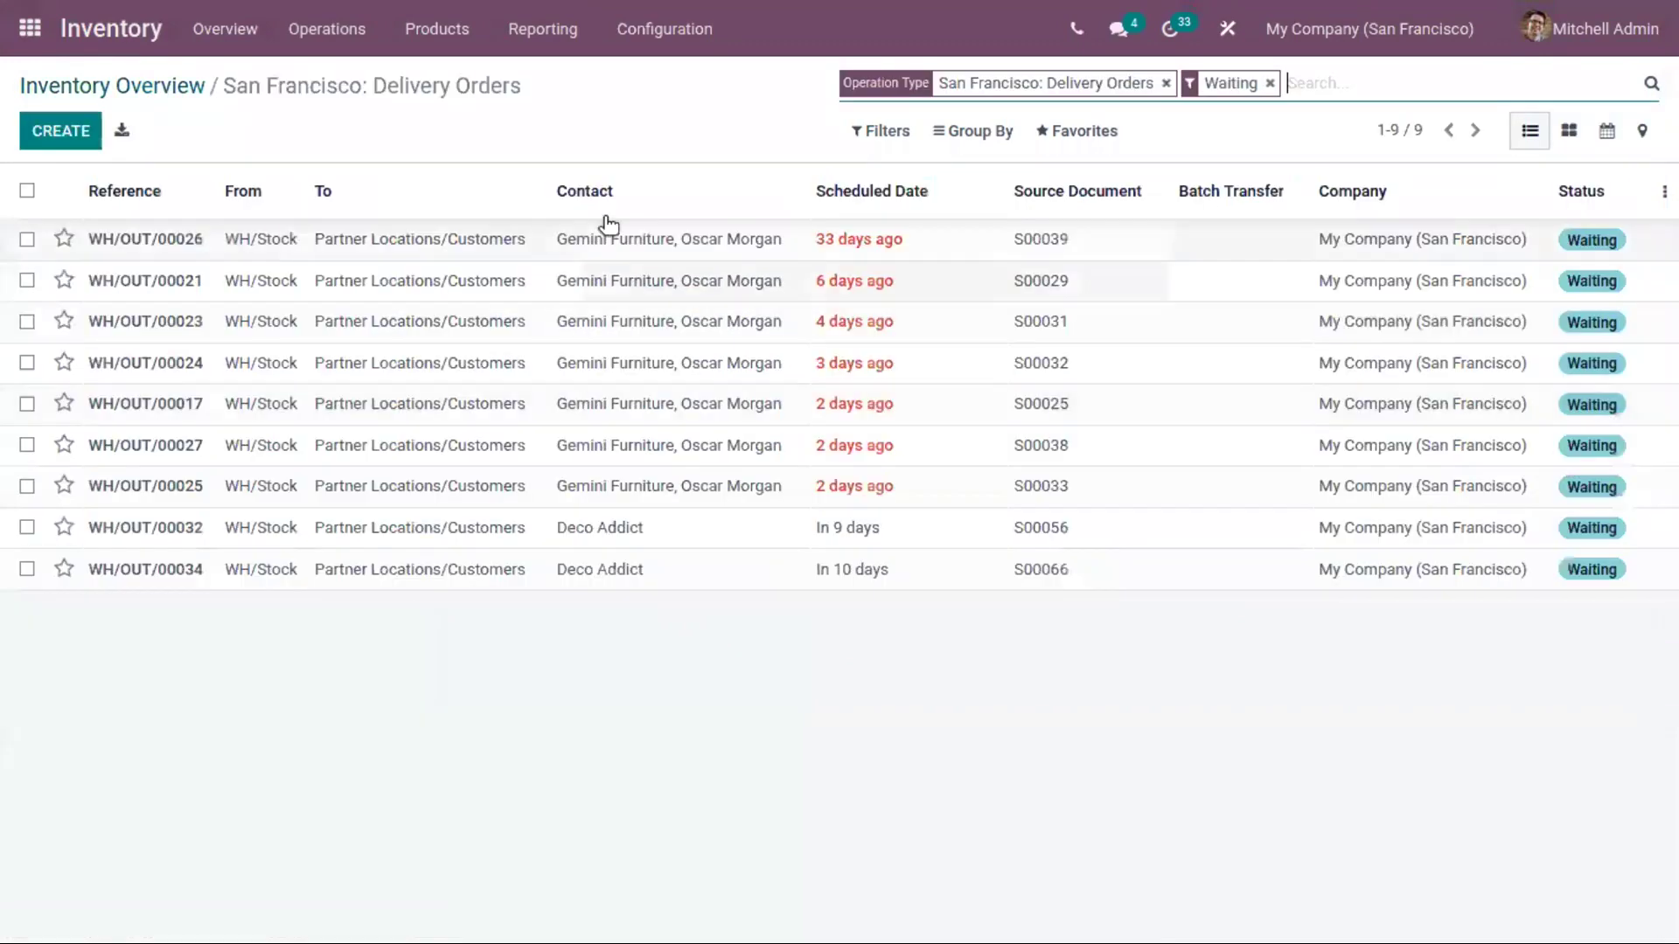
click(168, 86)
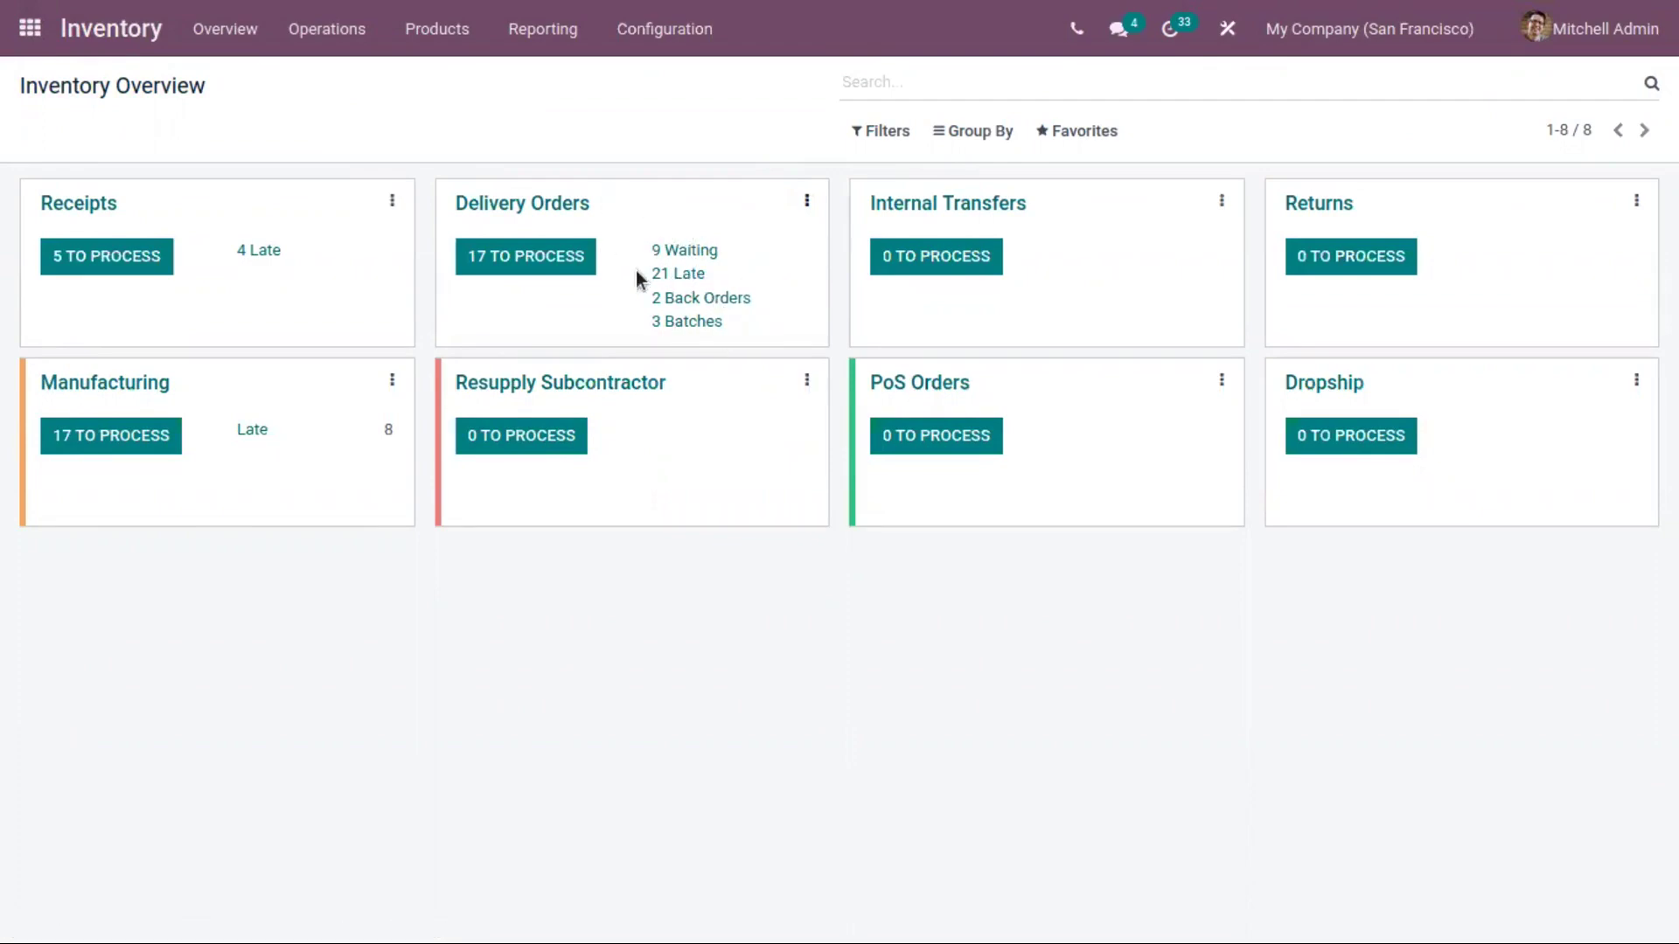
- View the blank Immediate Transfer and Planned Transfer forms for Delivery Orders, returning to the Inventory overview after each
click(805, 200)
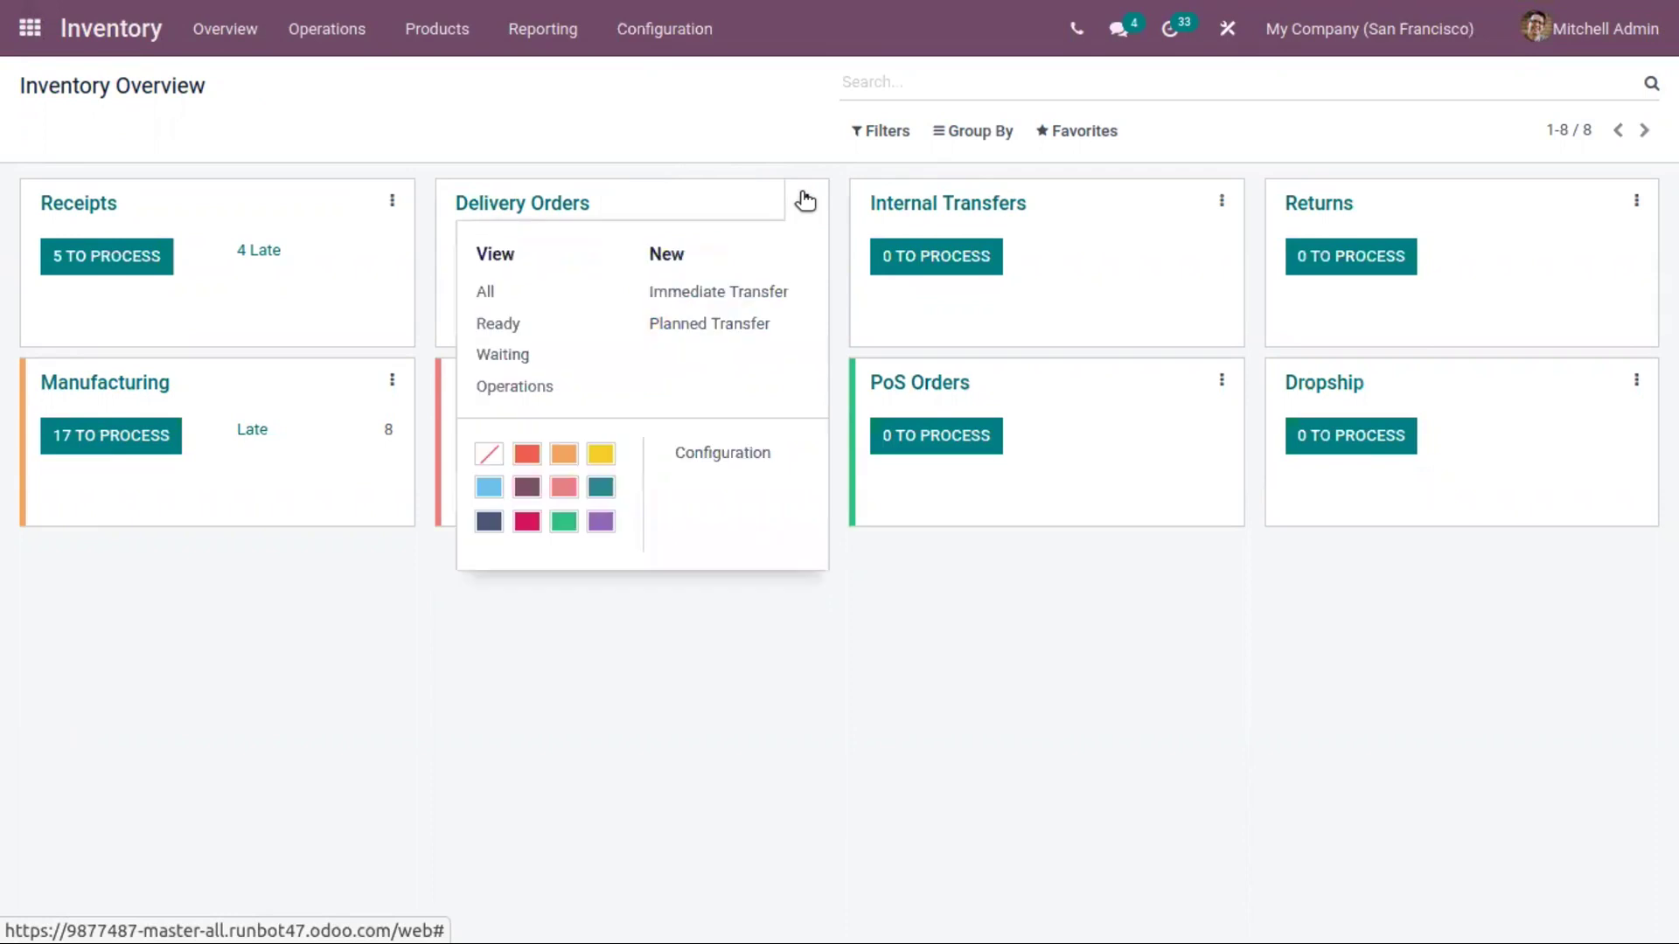
click(750, 289)
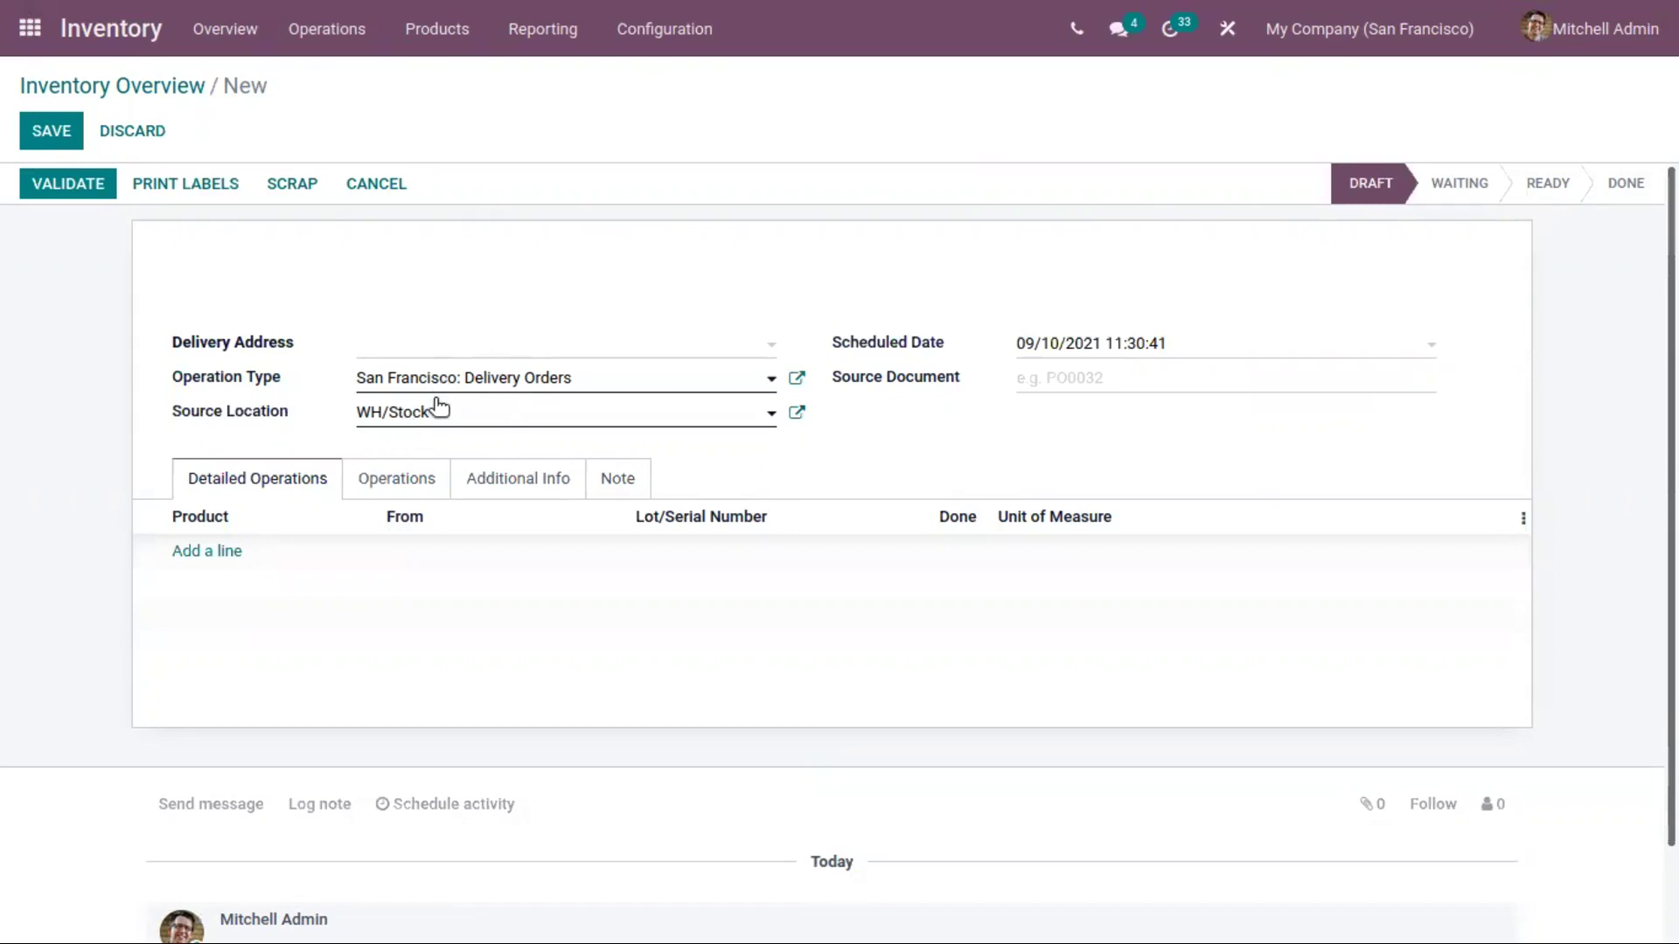
click(179, 84)
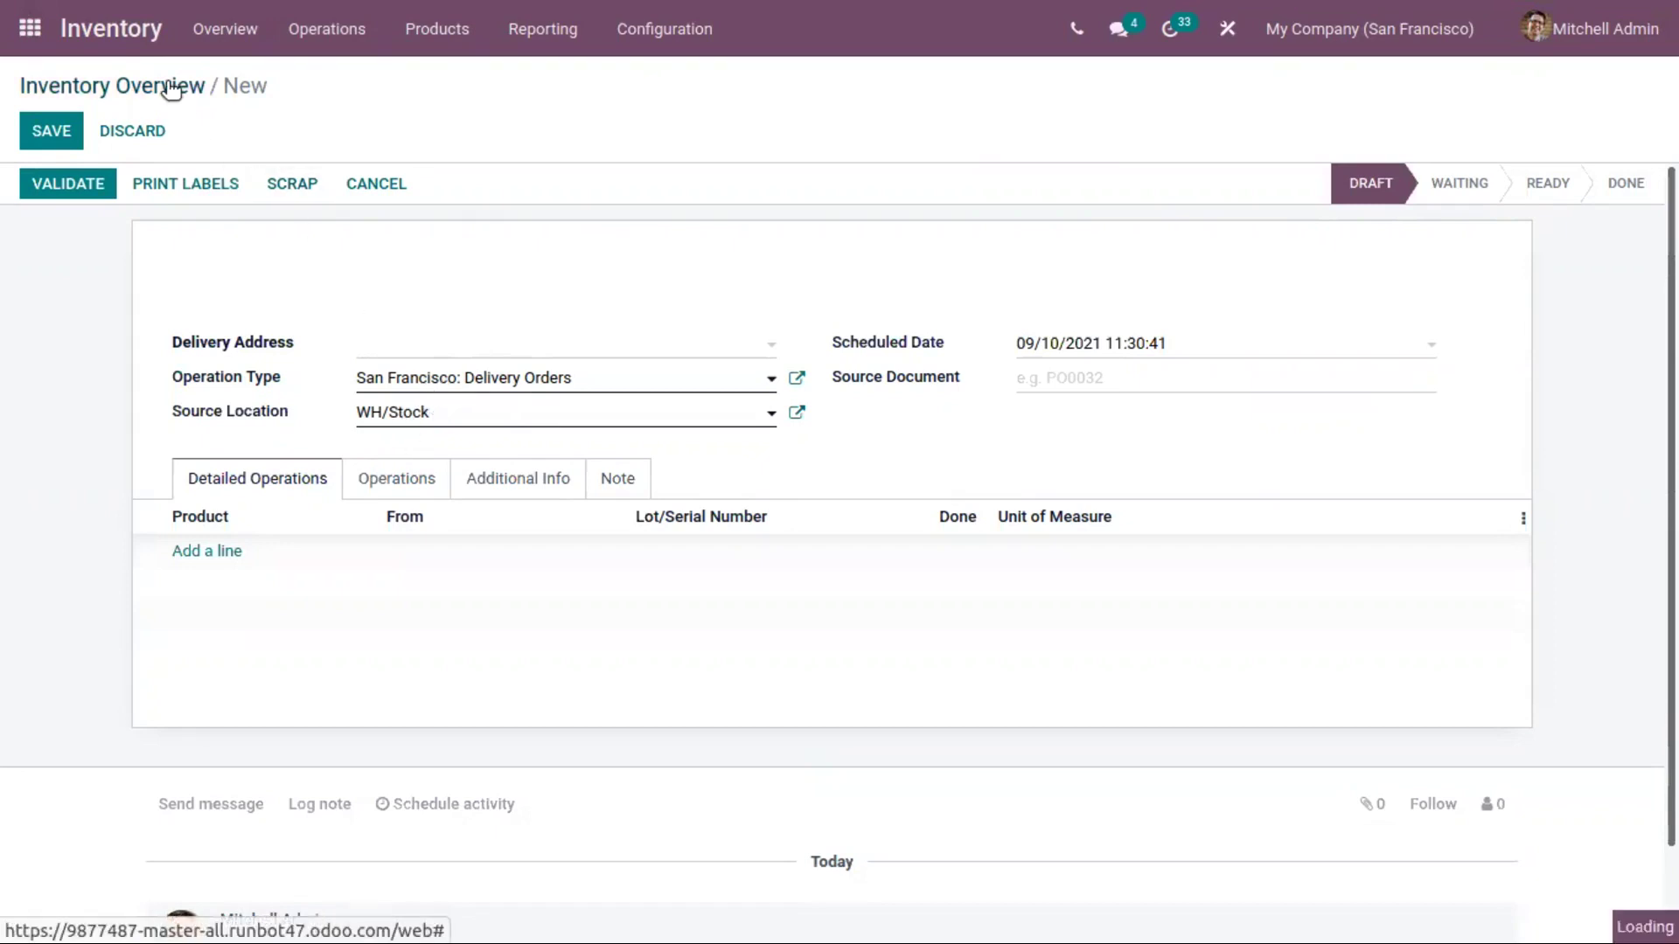
click(806, 201)
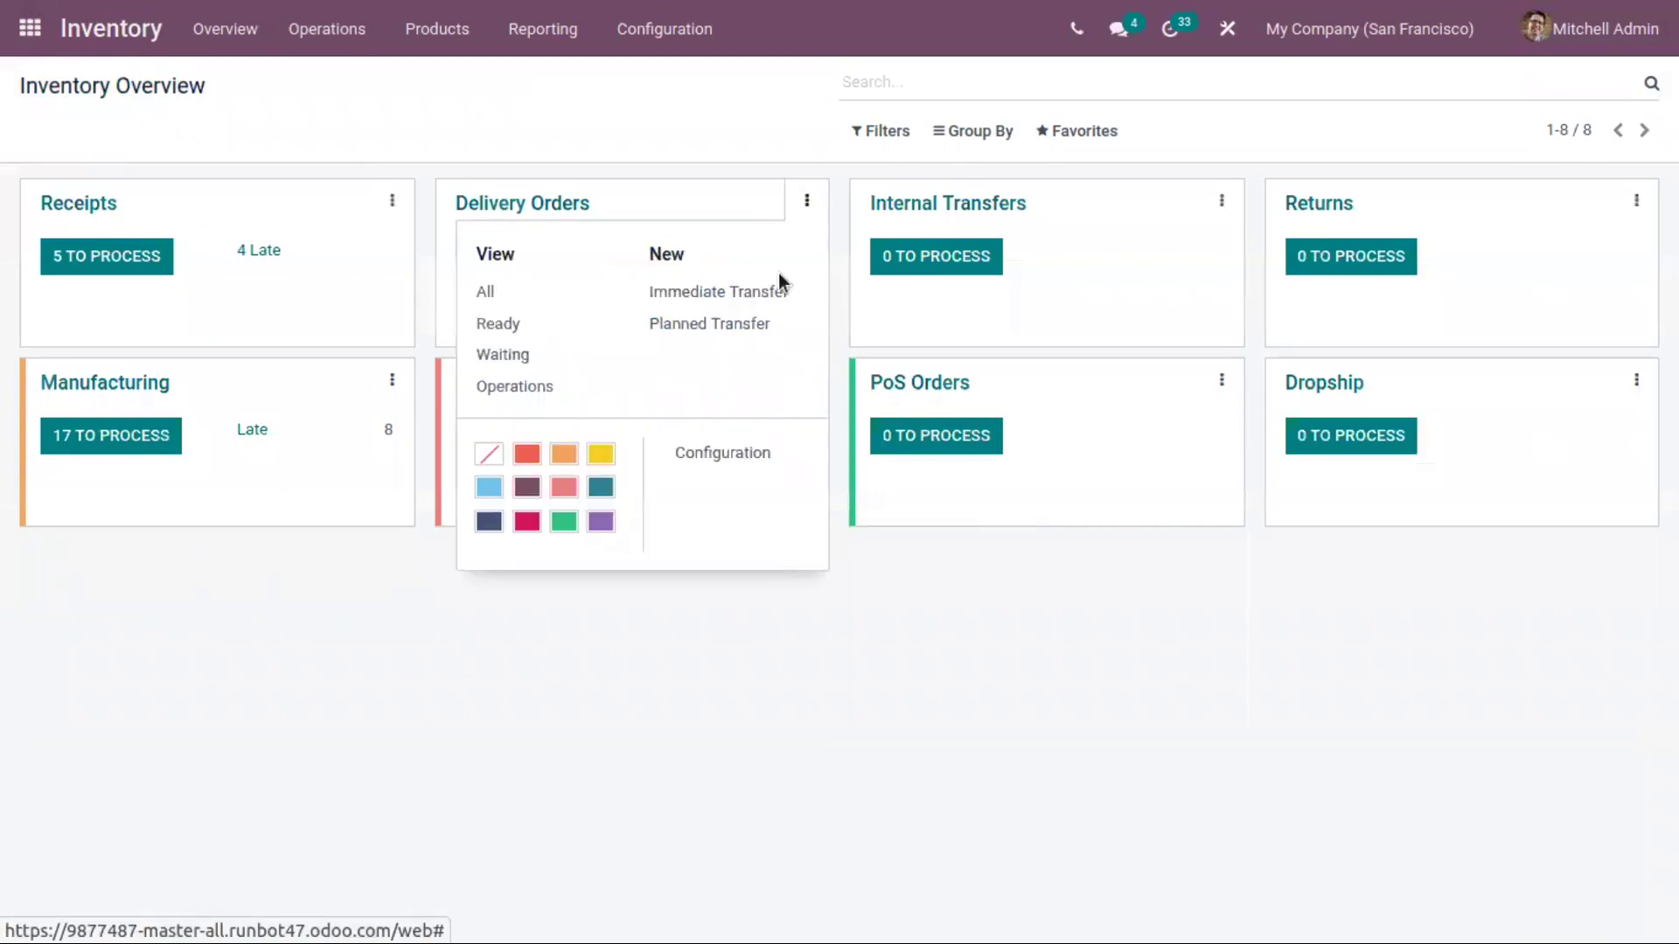
click(757, 323)
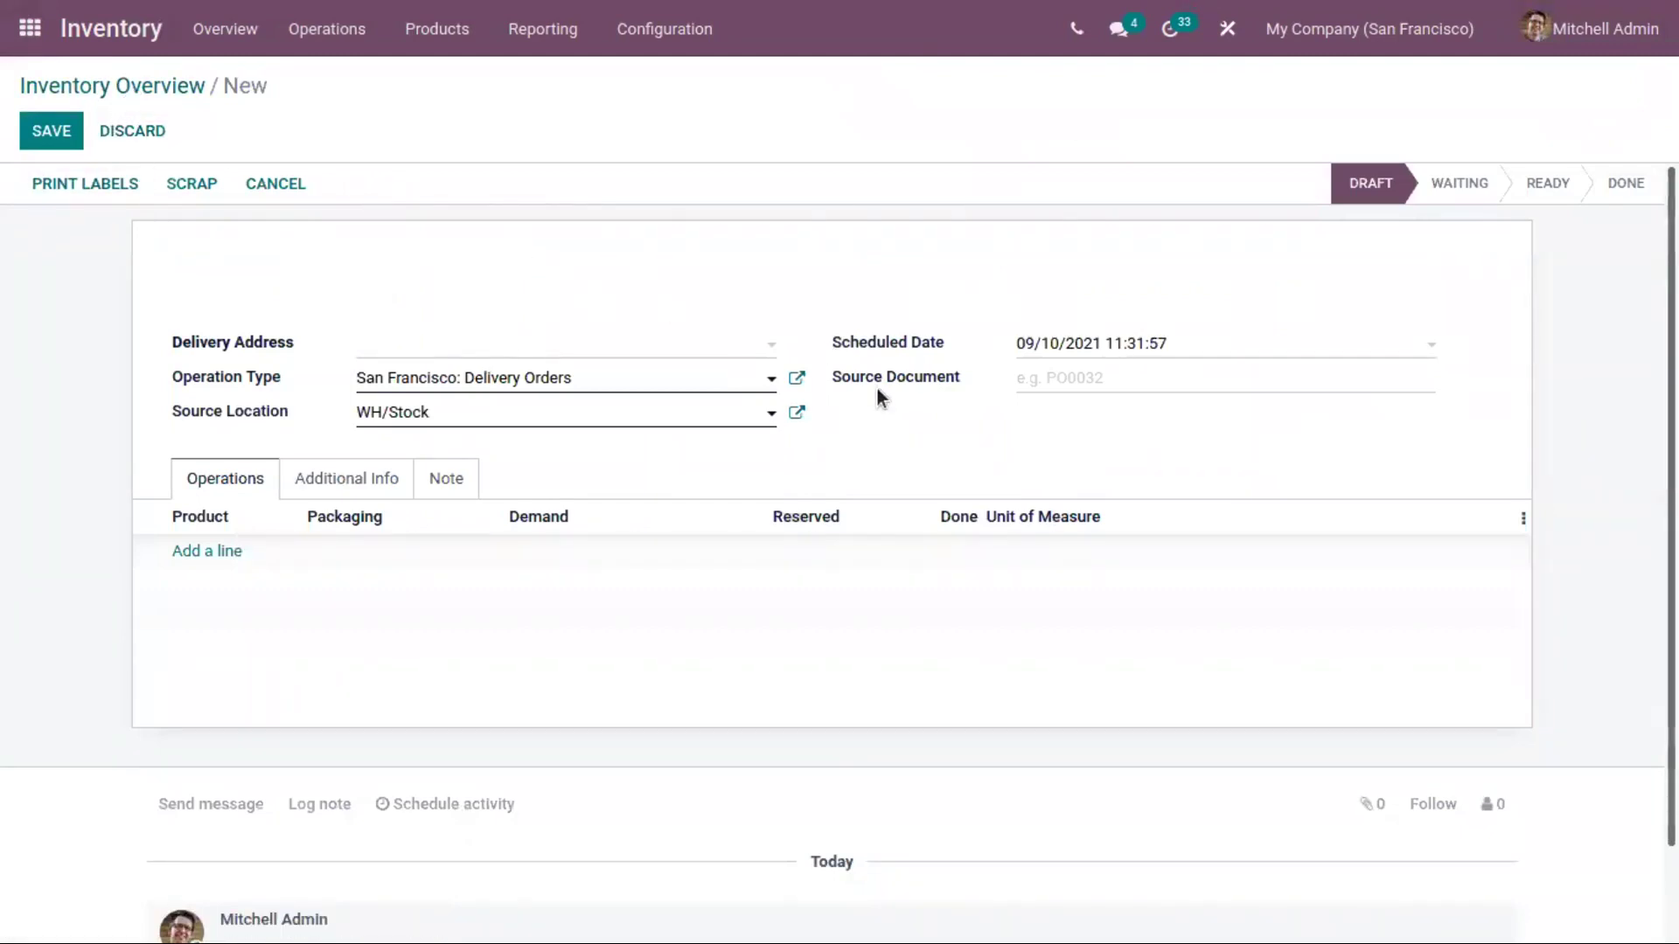
click(123, 81)
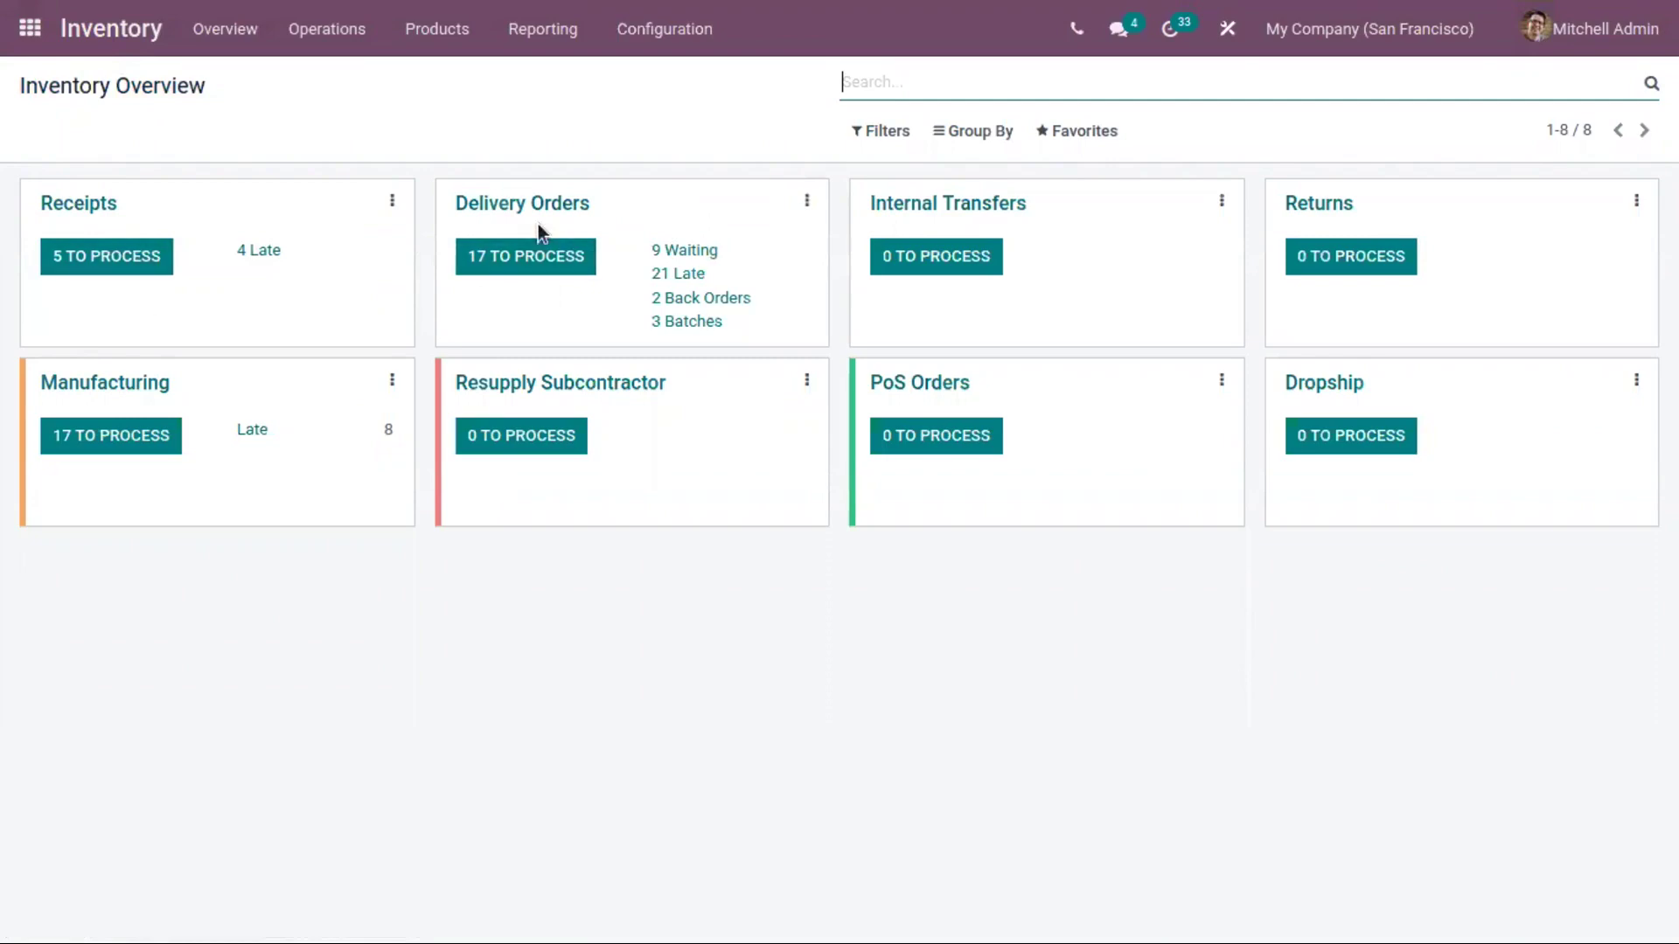
- View the Delivery Orders transfers ready to process, and mark the Delivery Orders card in the overview with the dark purple colour
click(514, 264)
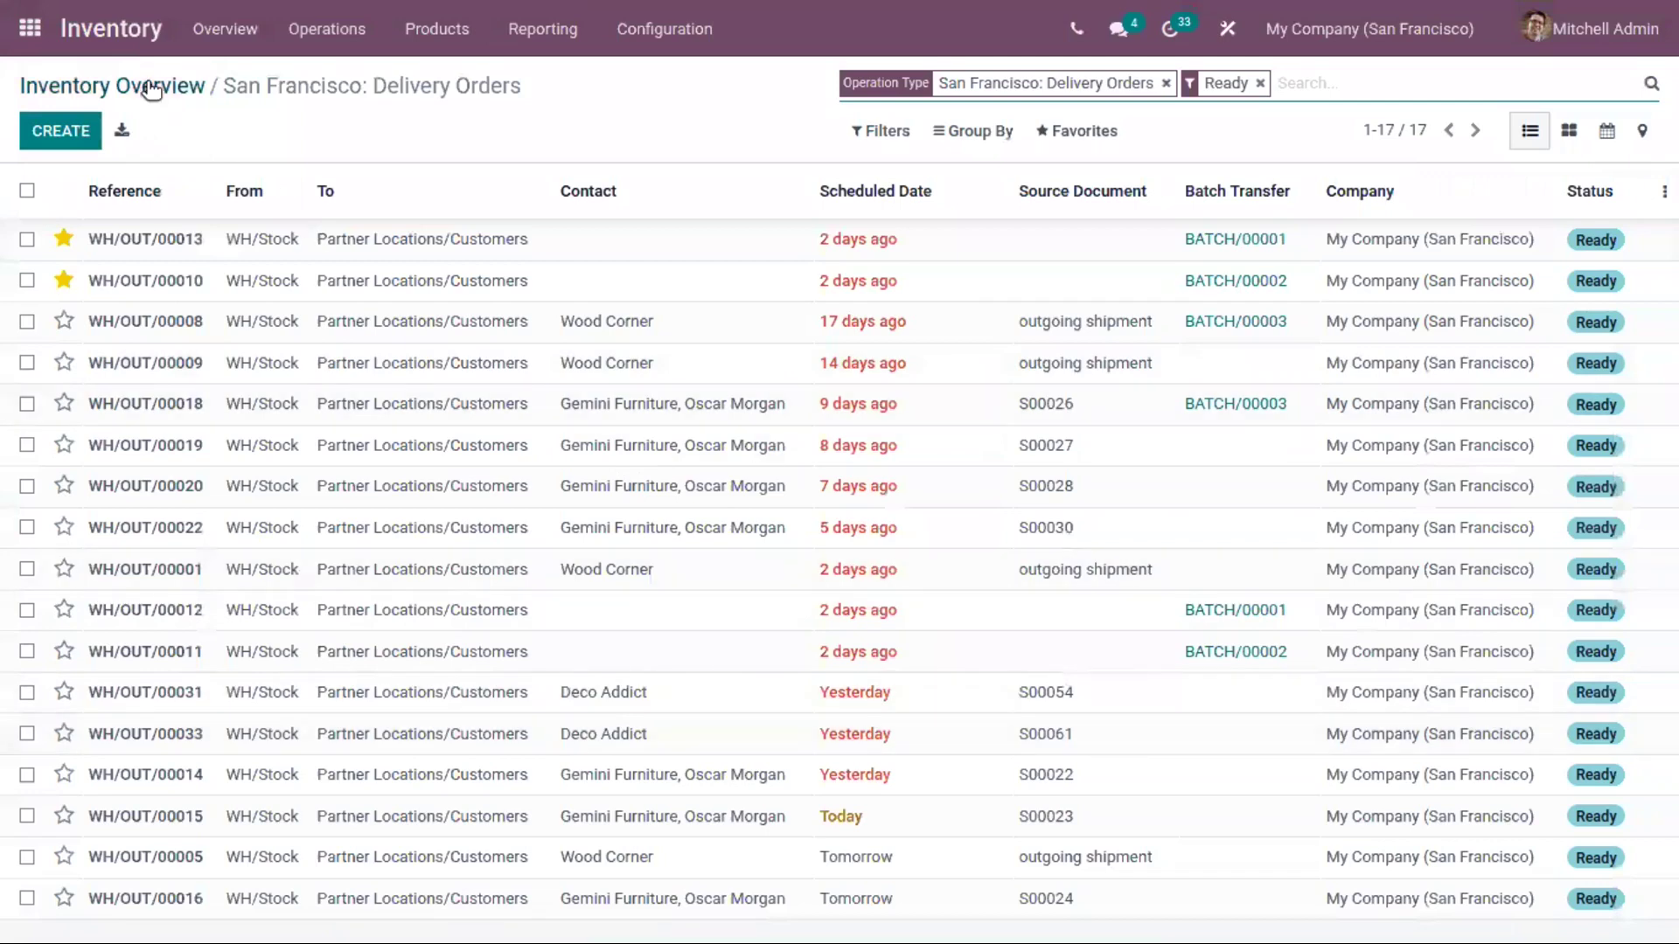
click(151, 86)
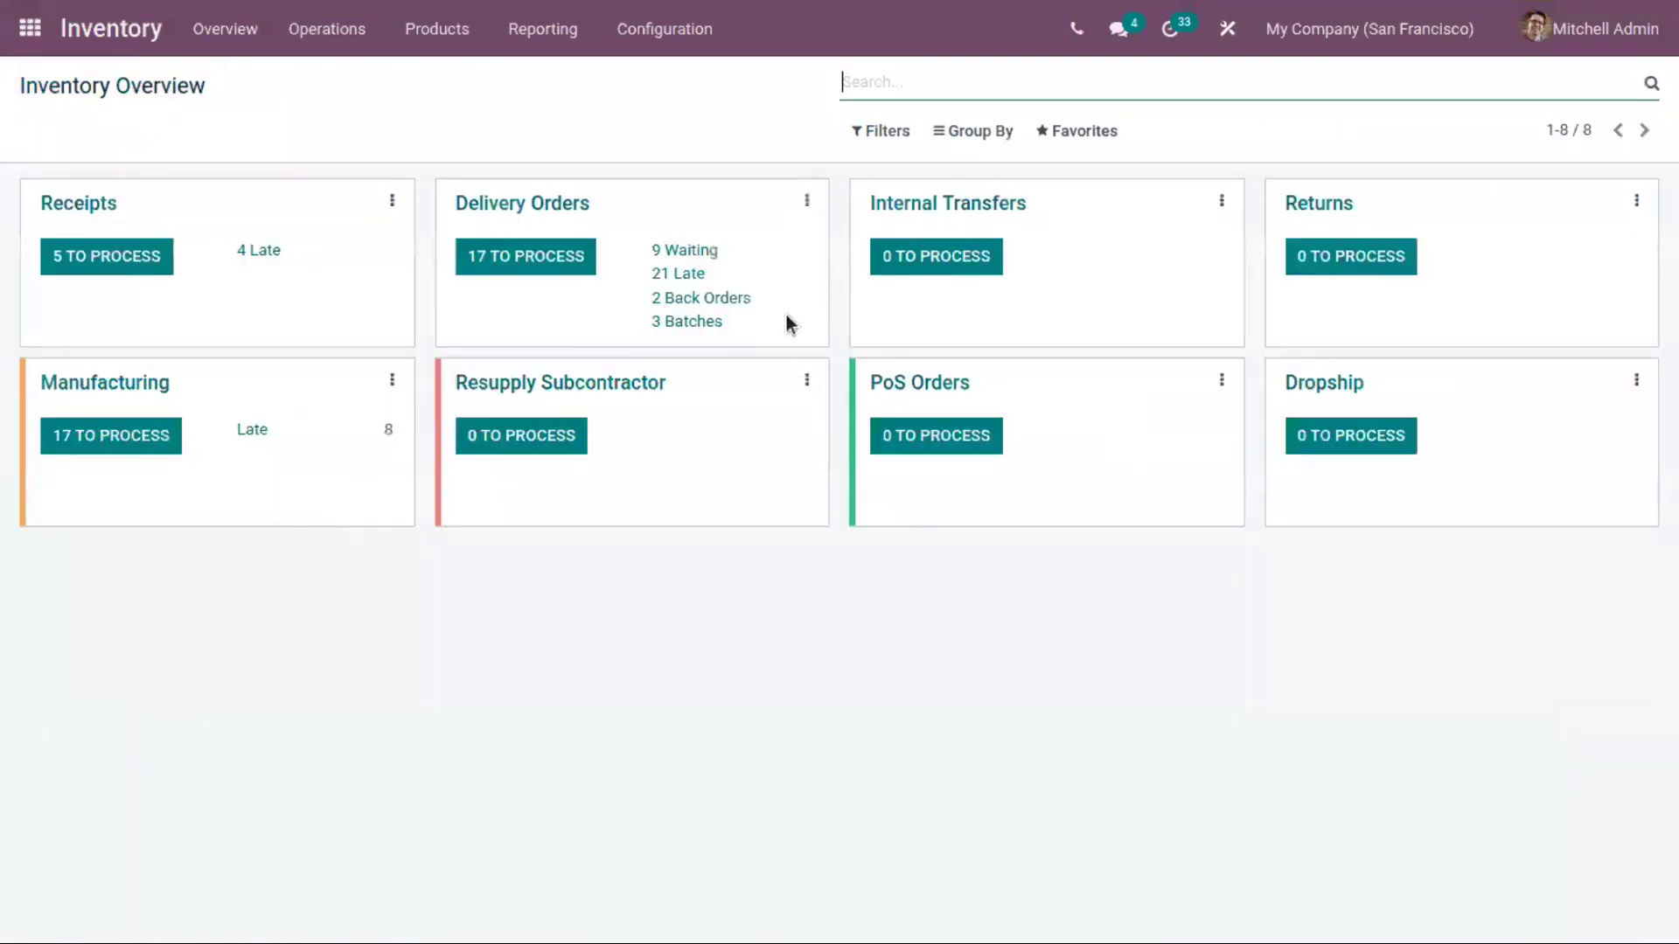
click(806, 202)
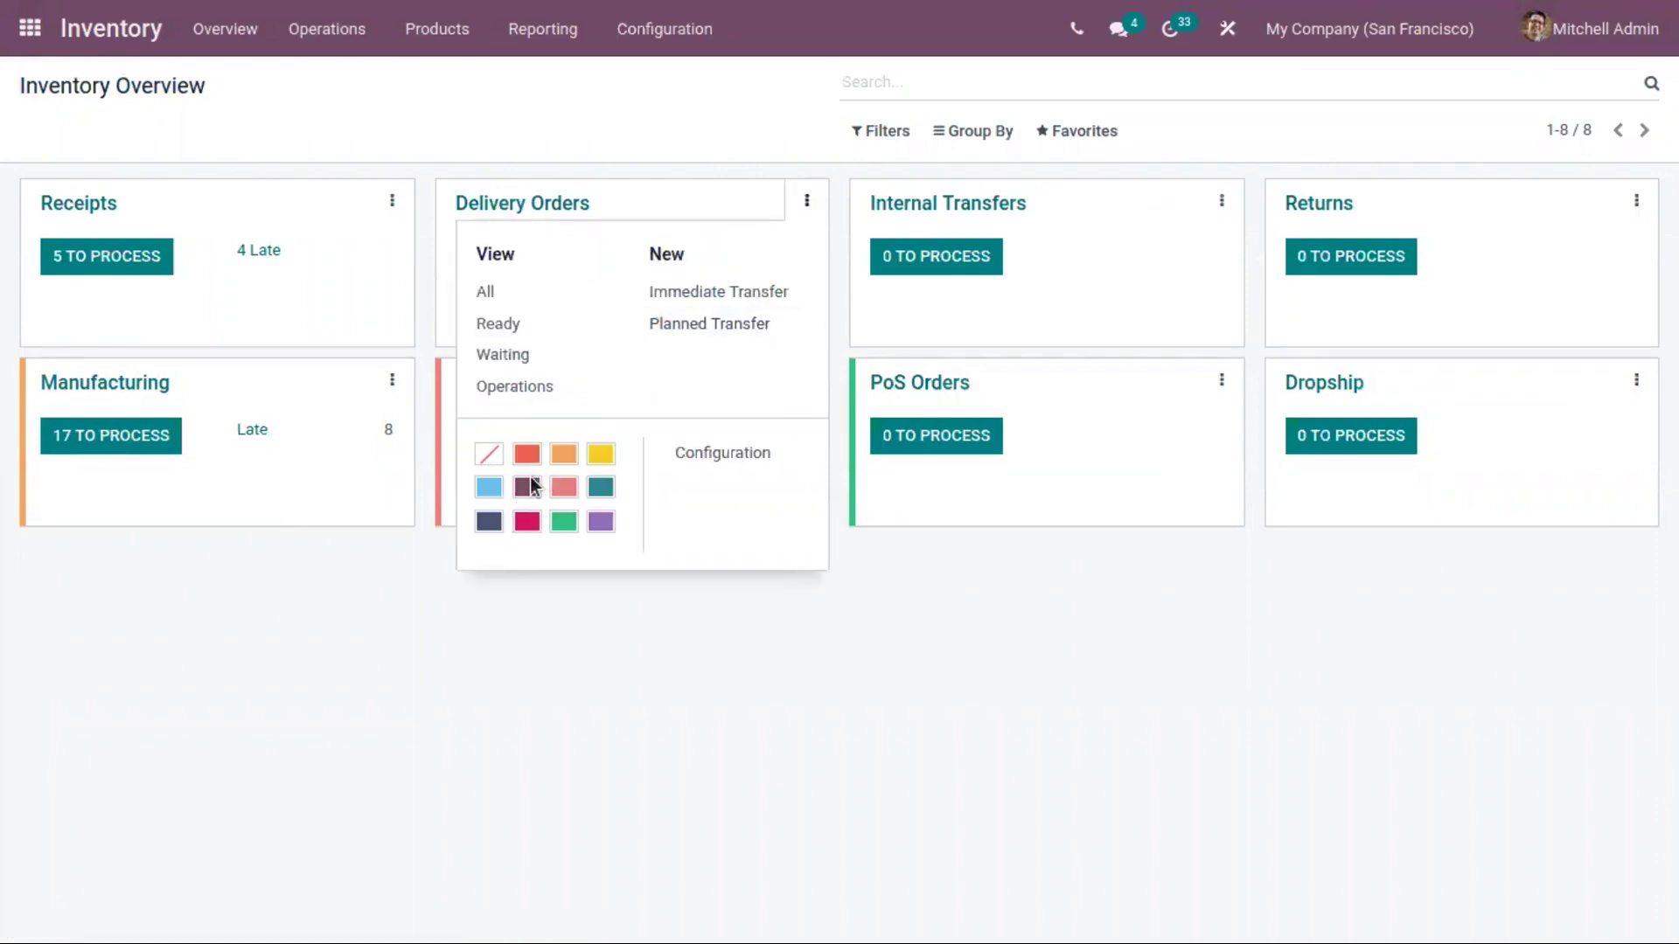
click(528, 487)
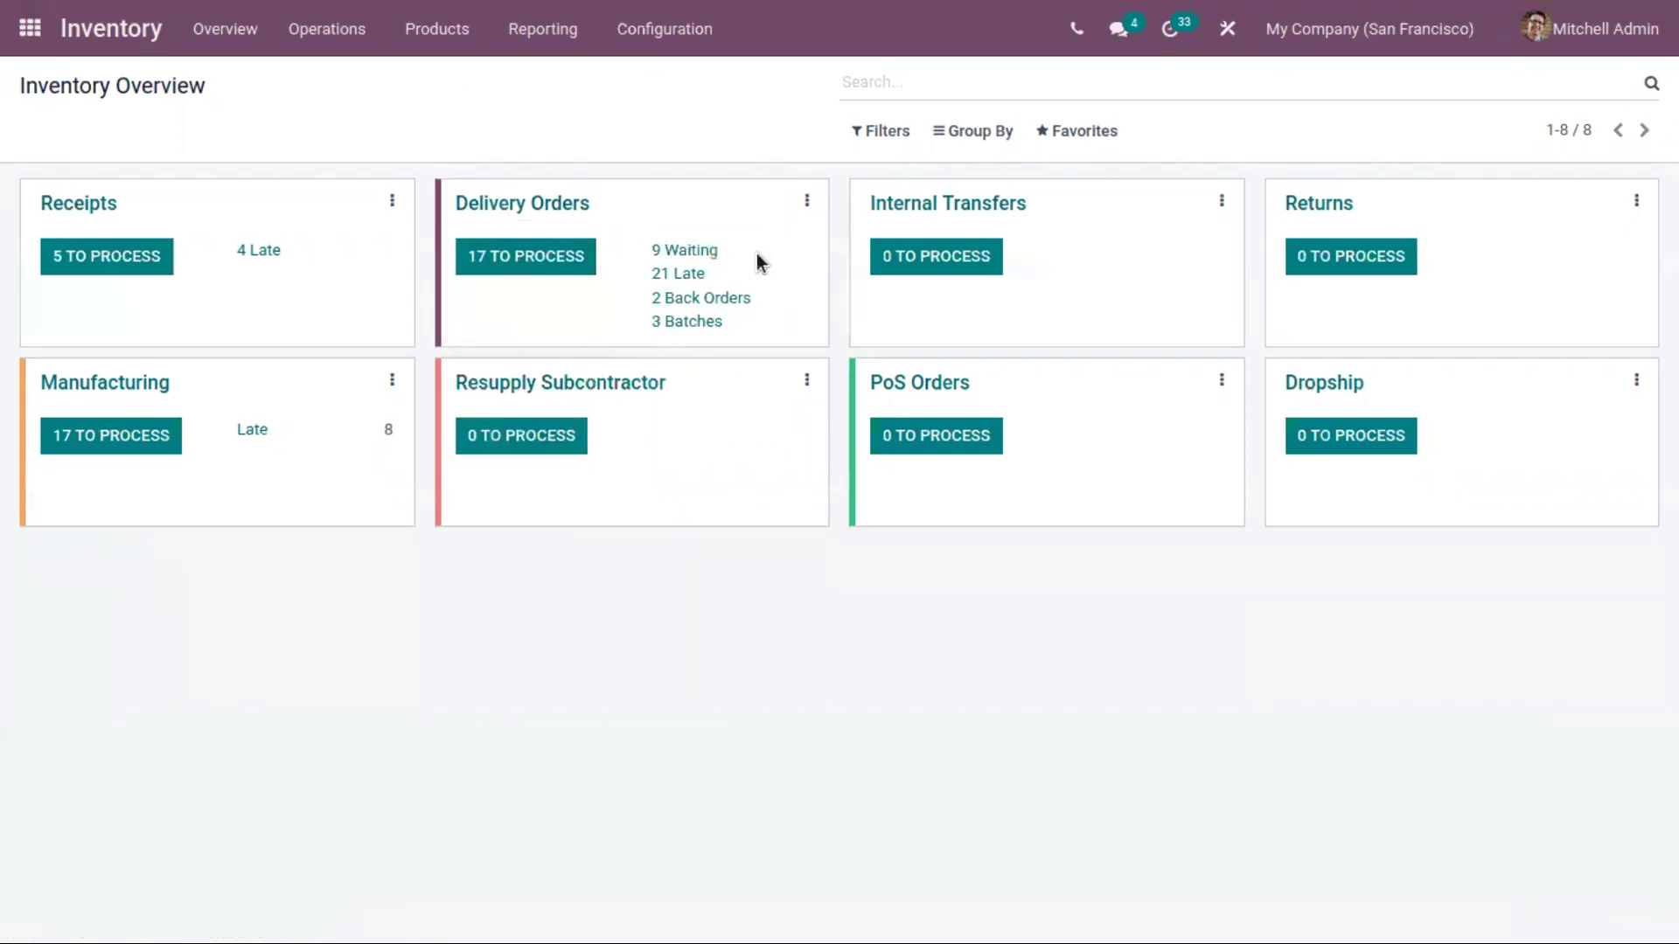
- Create a new operation type named Store in Dark Room with the code DARK-ROOM
click(642, 40)
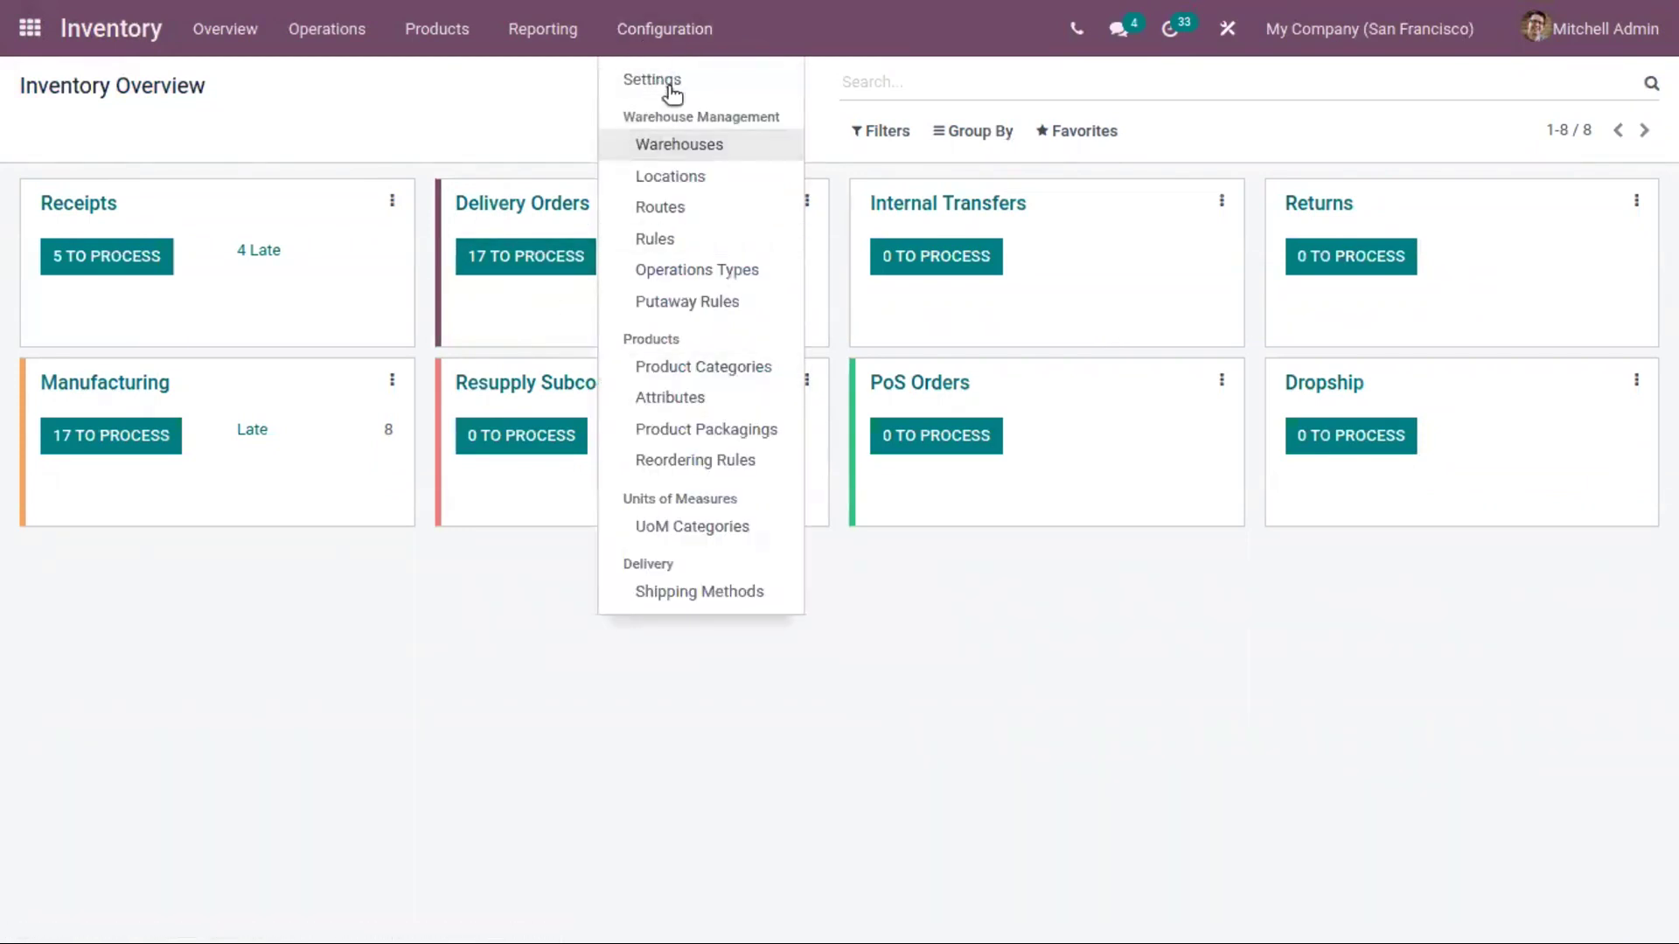
click(698, 273)
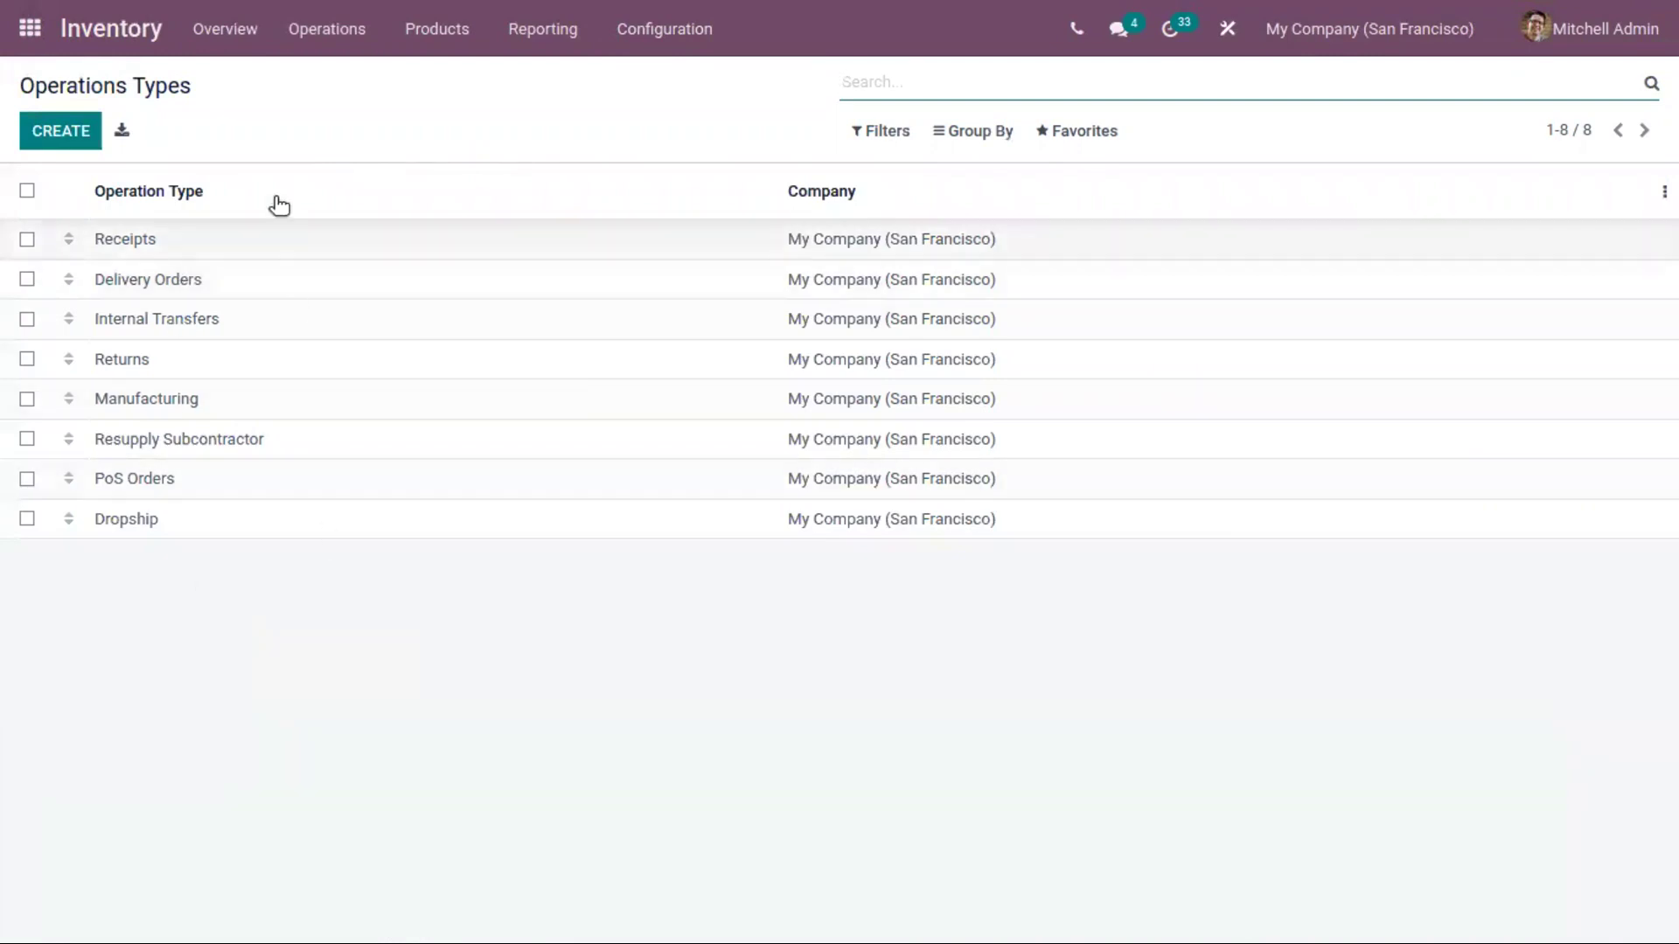
click(67, 136)
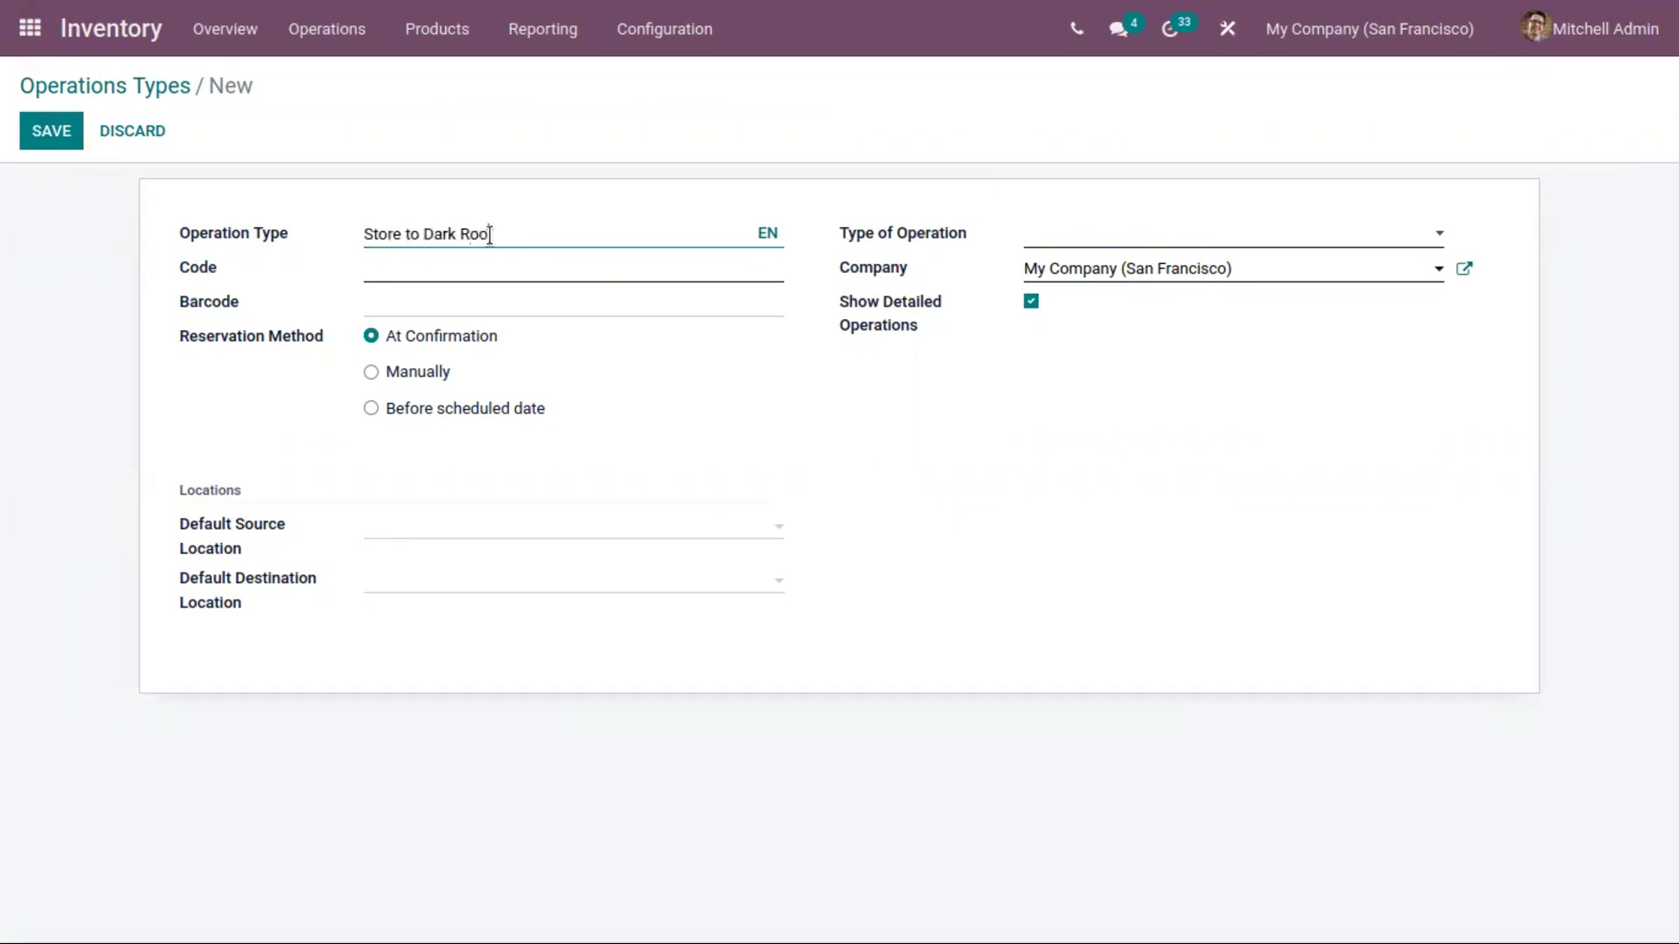
click(689, 267)
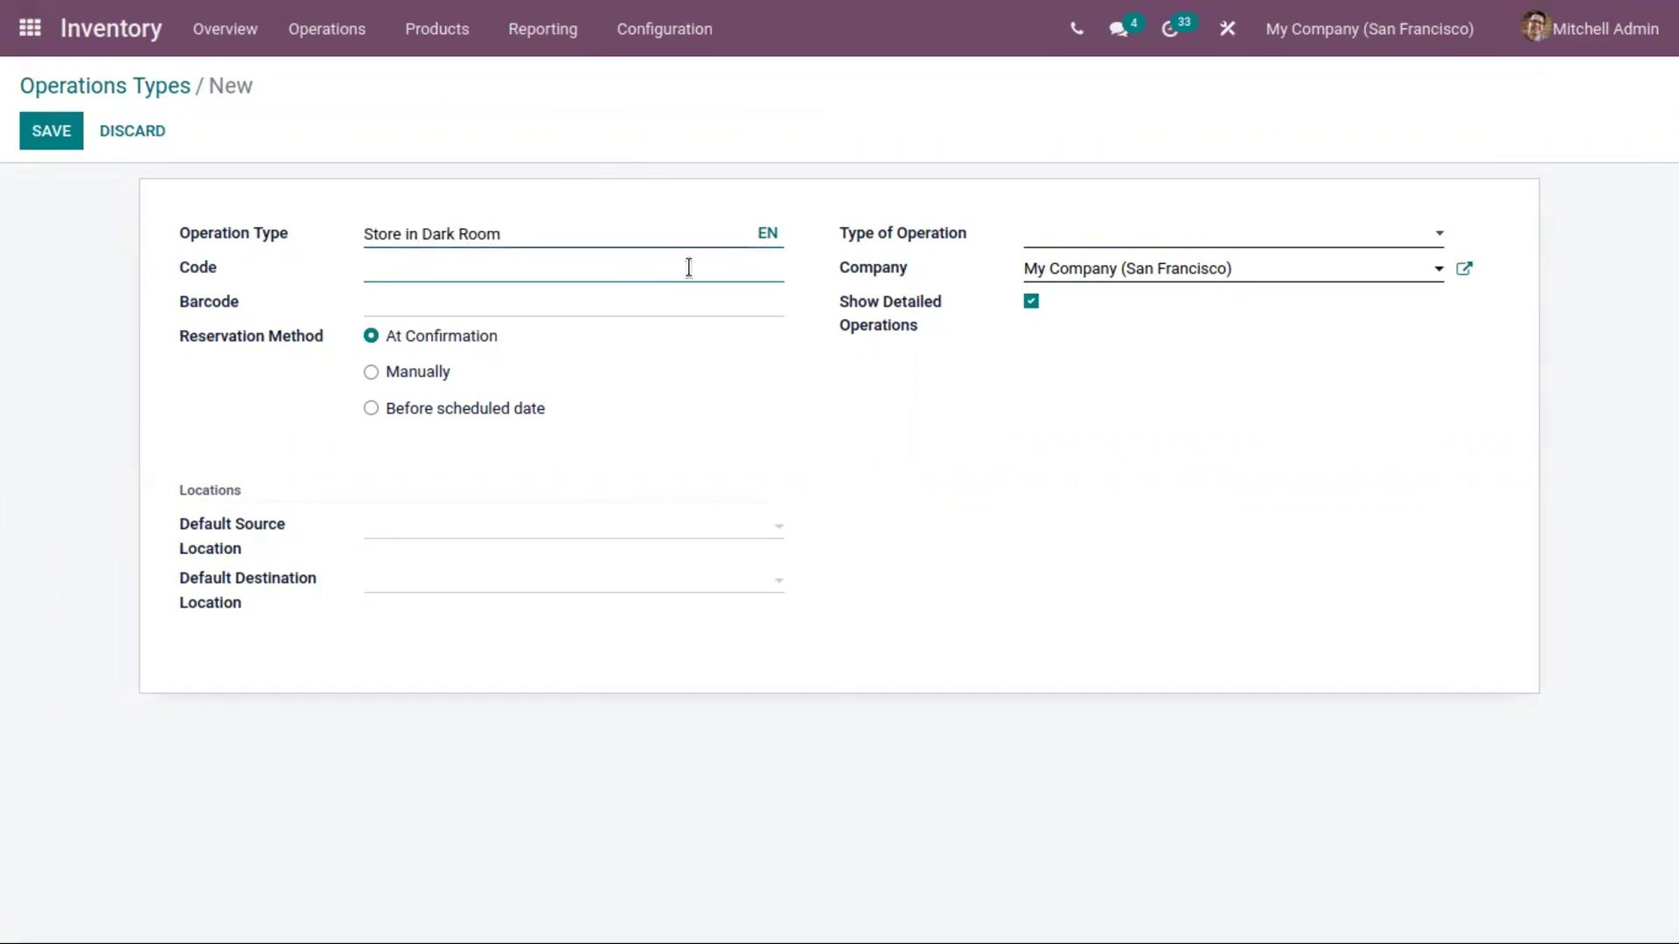
text(DARK-ROOM)
click(409, 297)
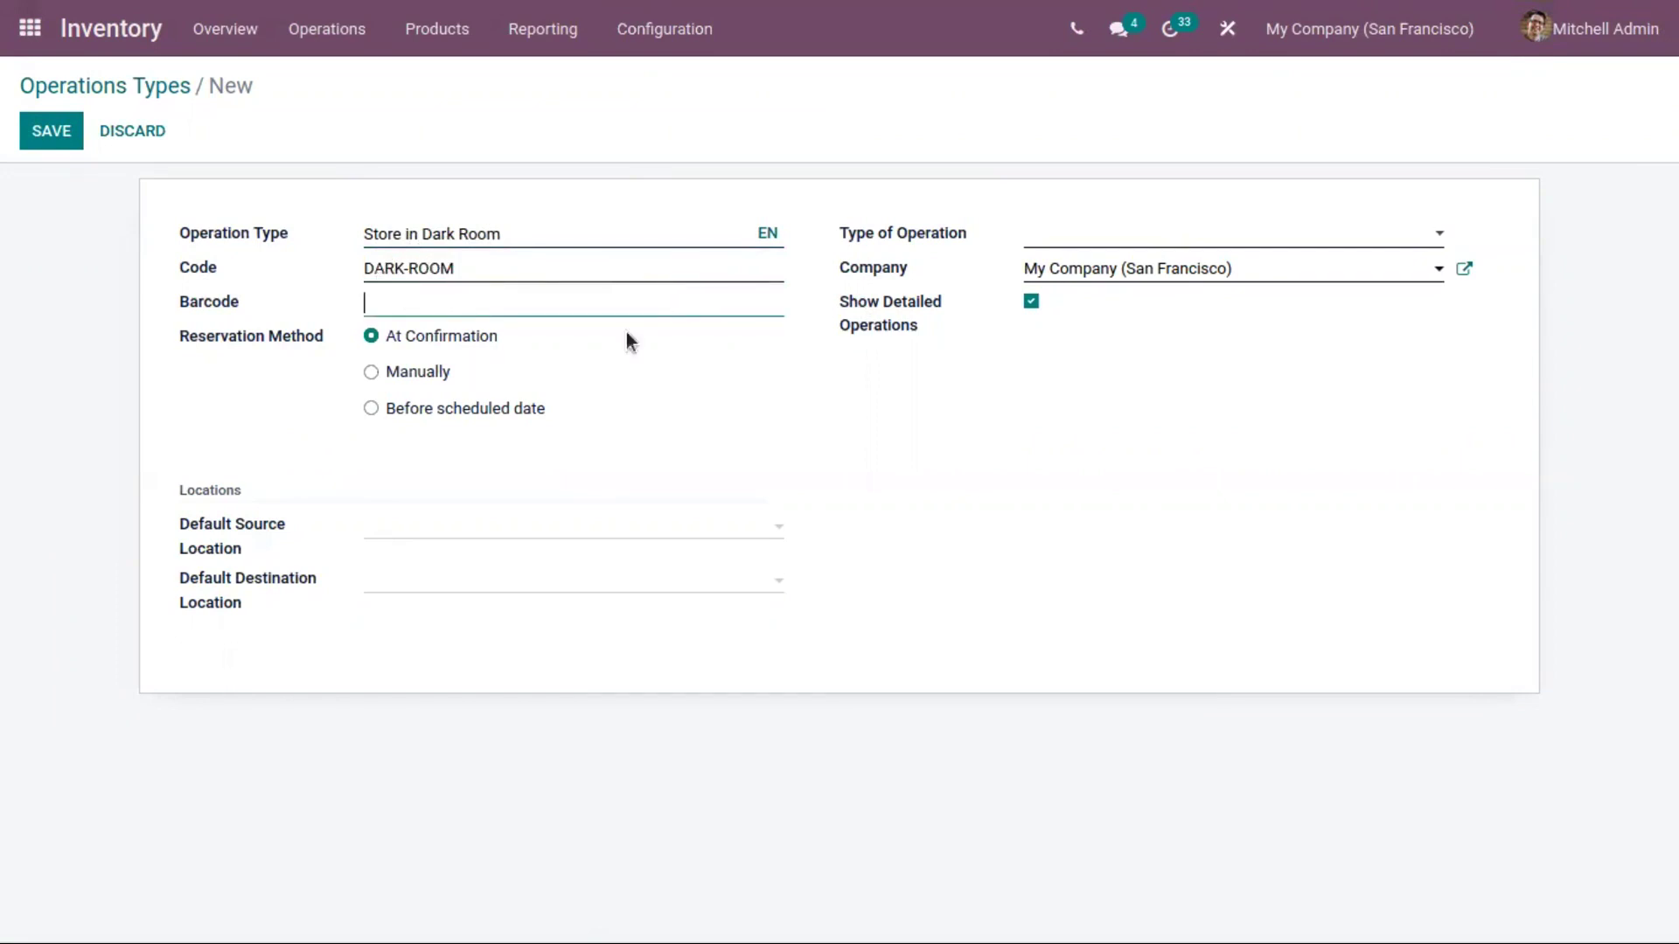
- Set the Store in Dark Room type of operation to Receipt, save the record and return to the Operations Types list
click(1064, 234)
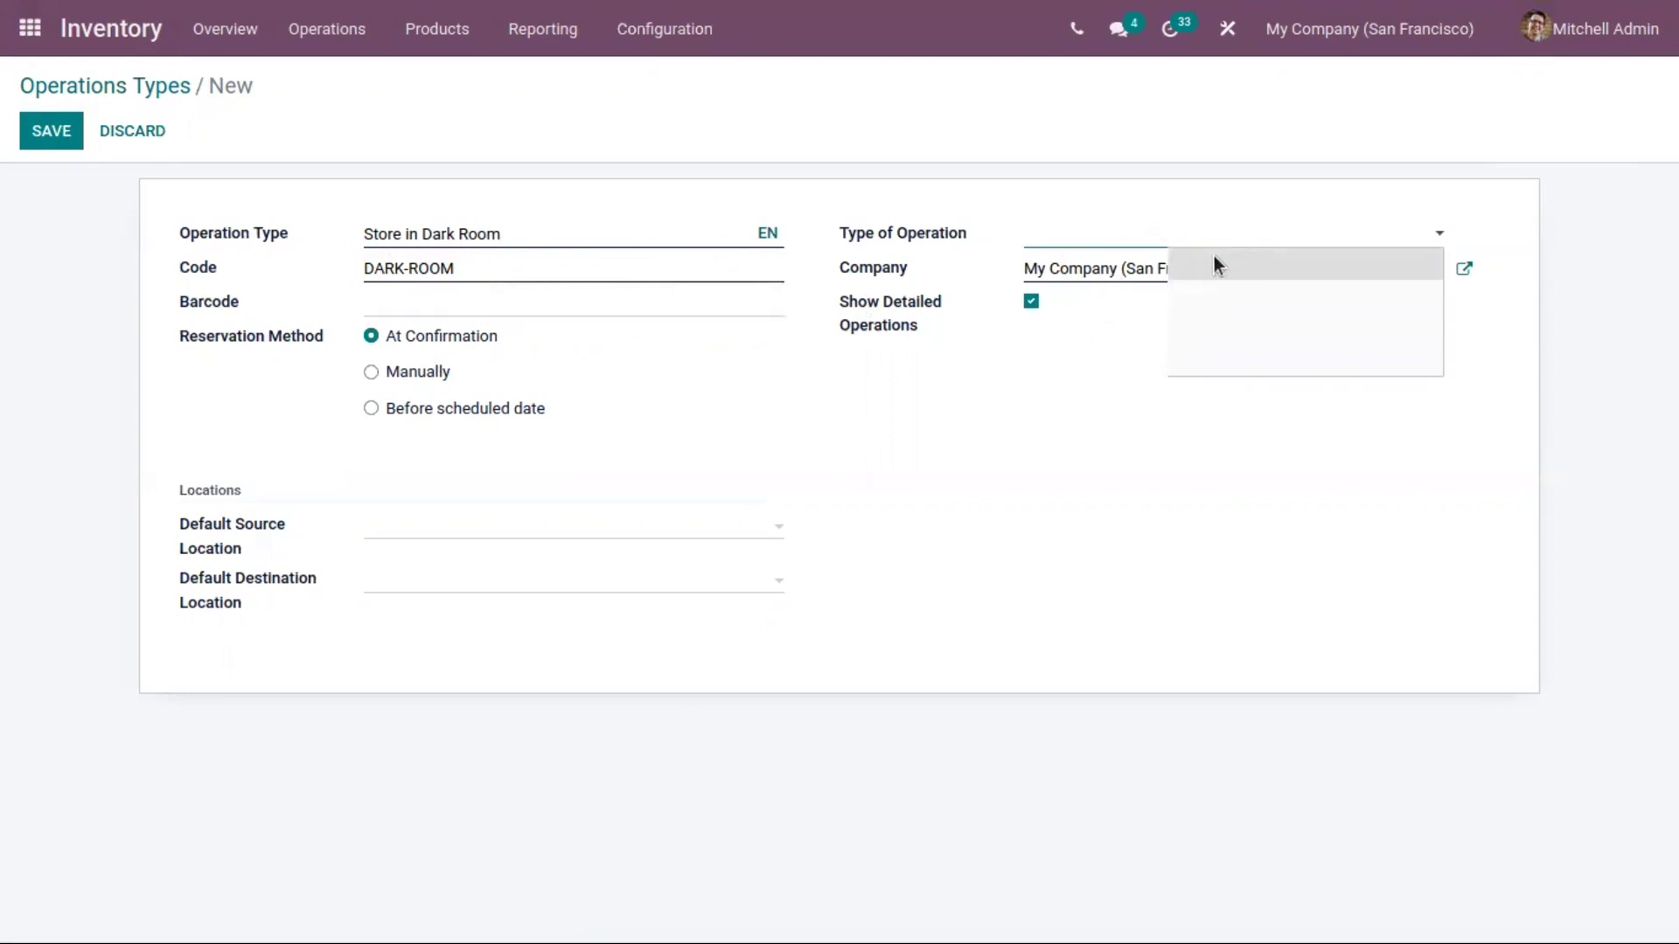
click(1098, 276)
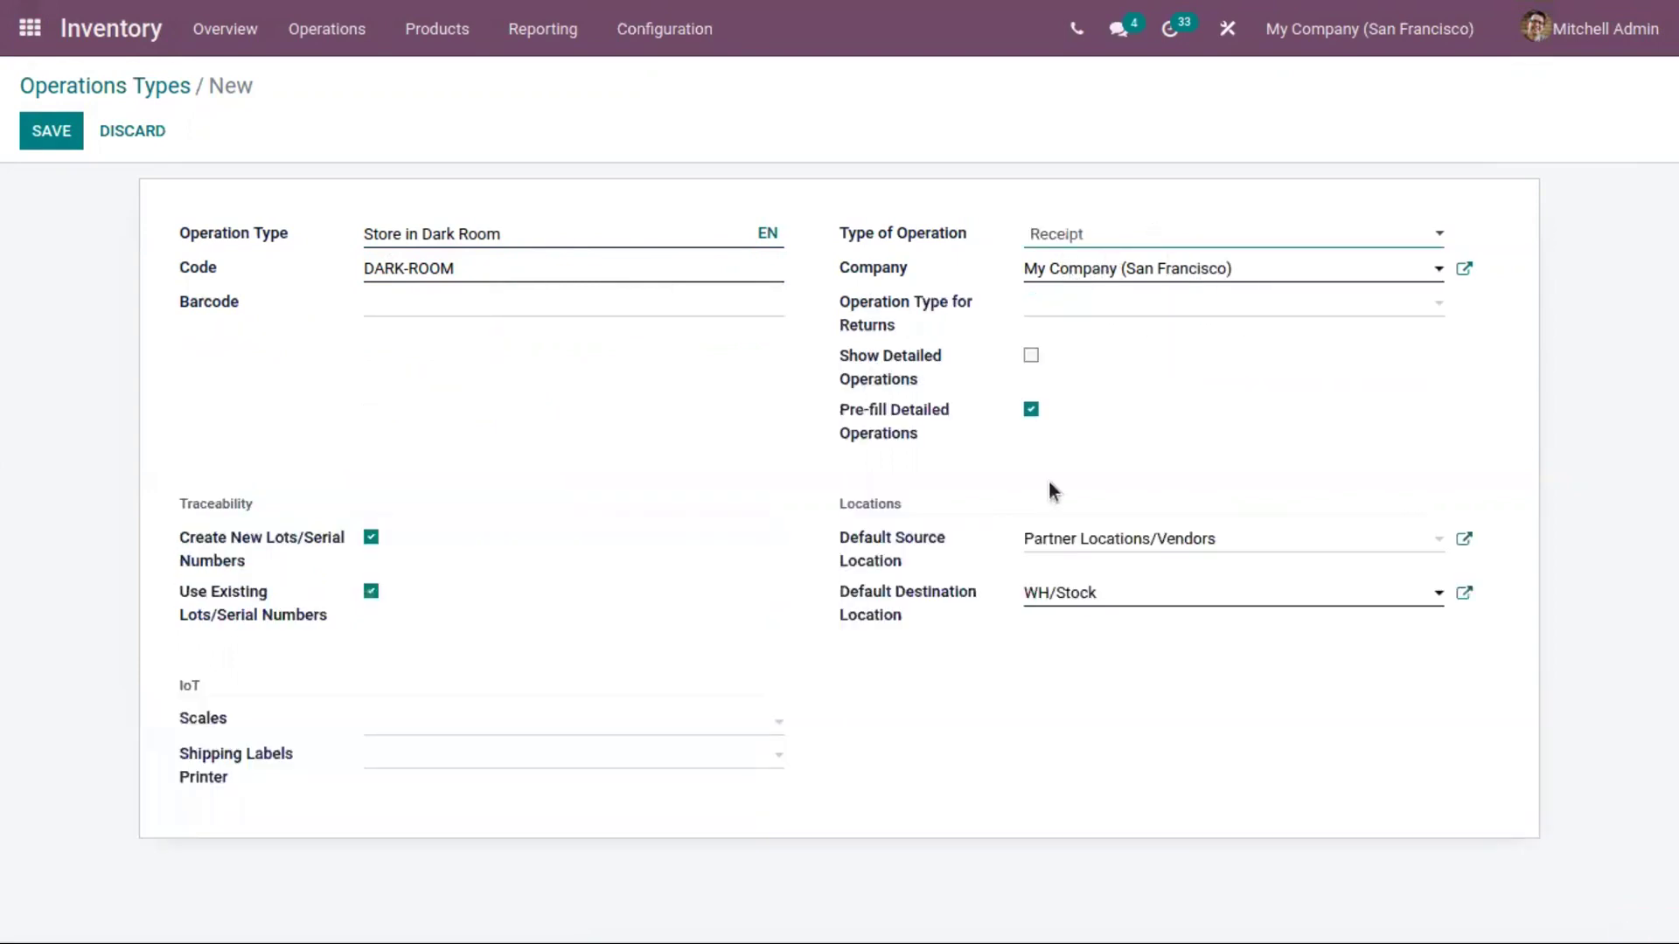
click(1081, 615)
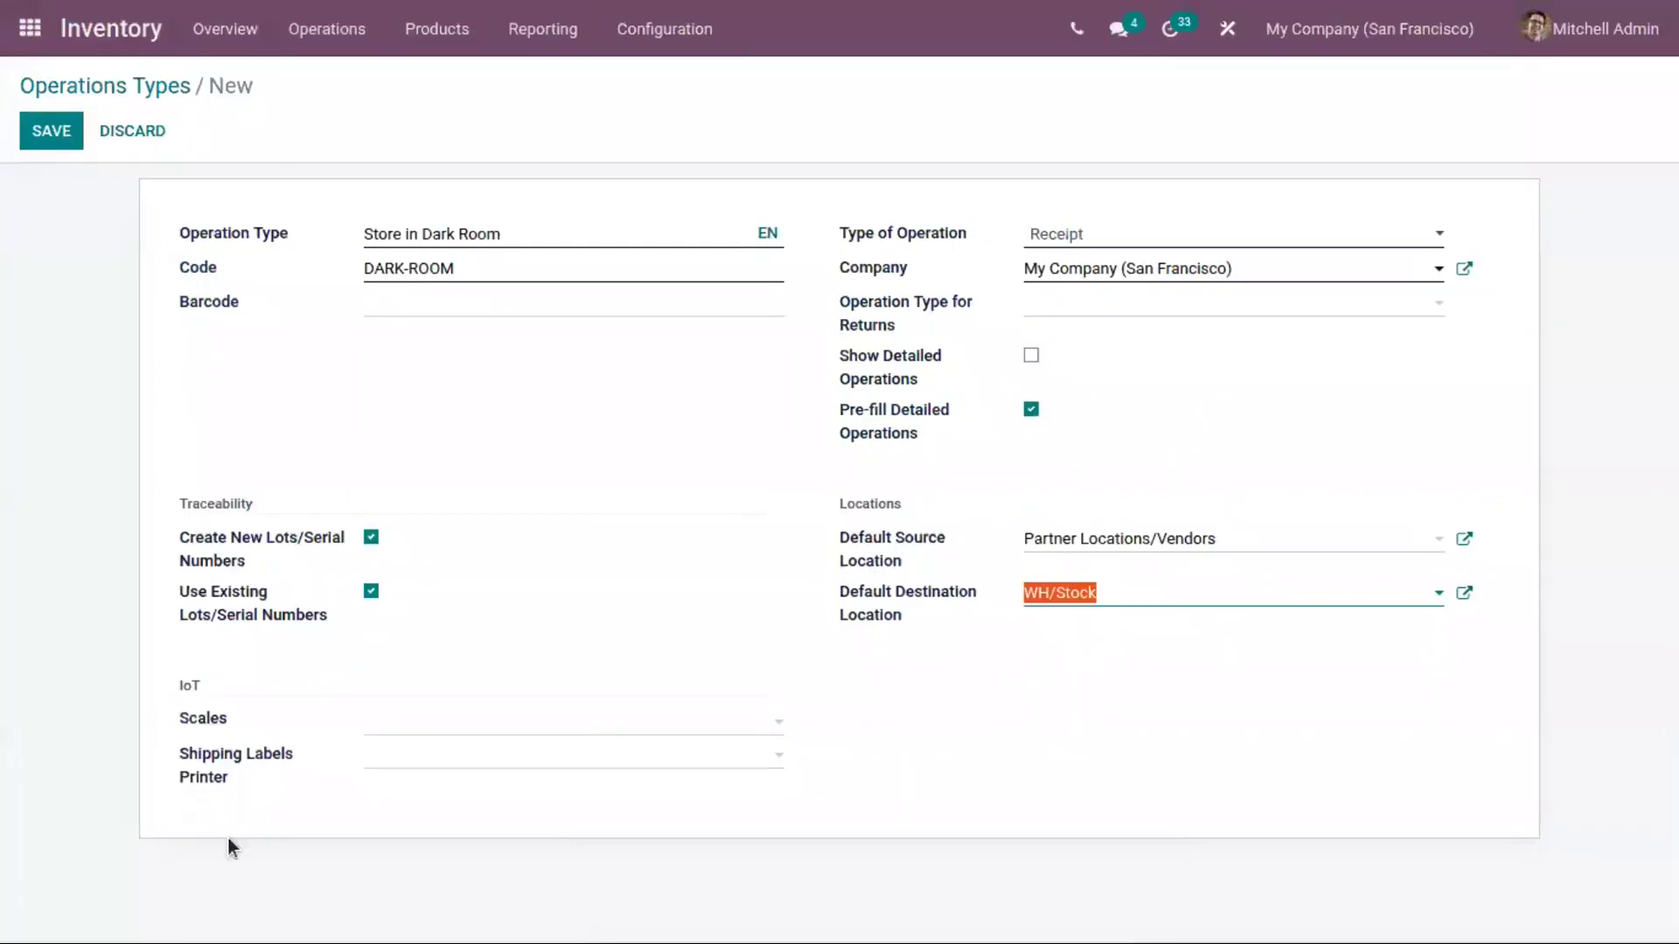
click(52, 131)
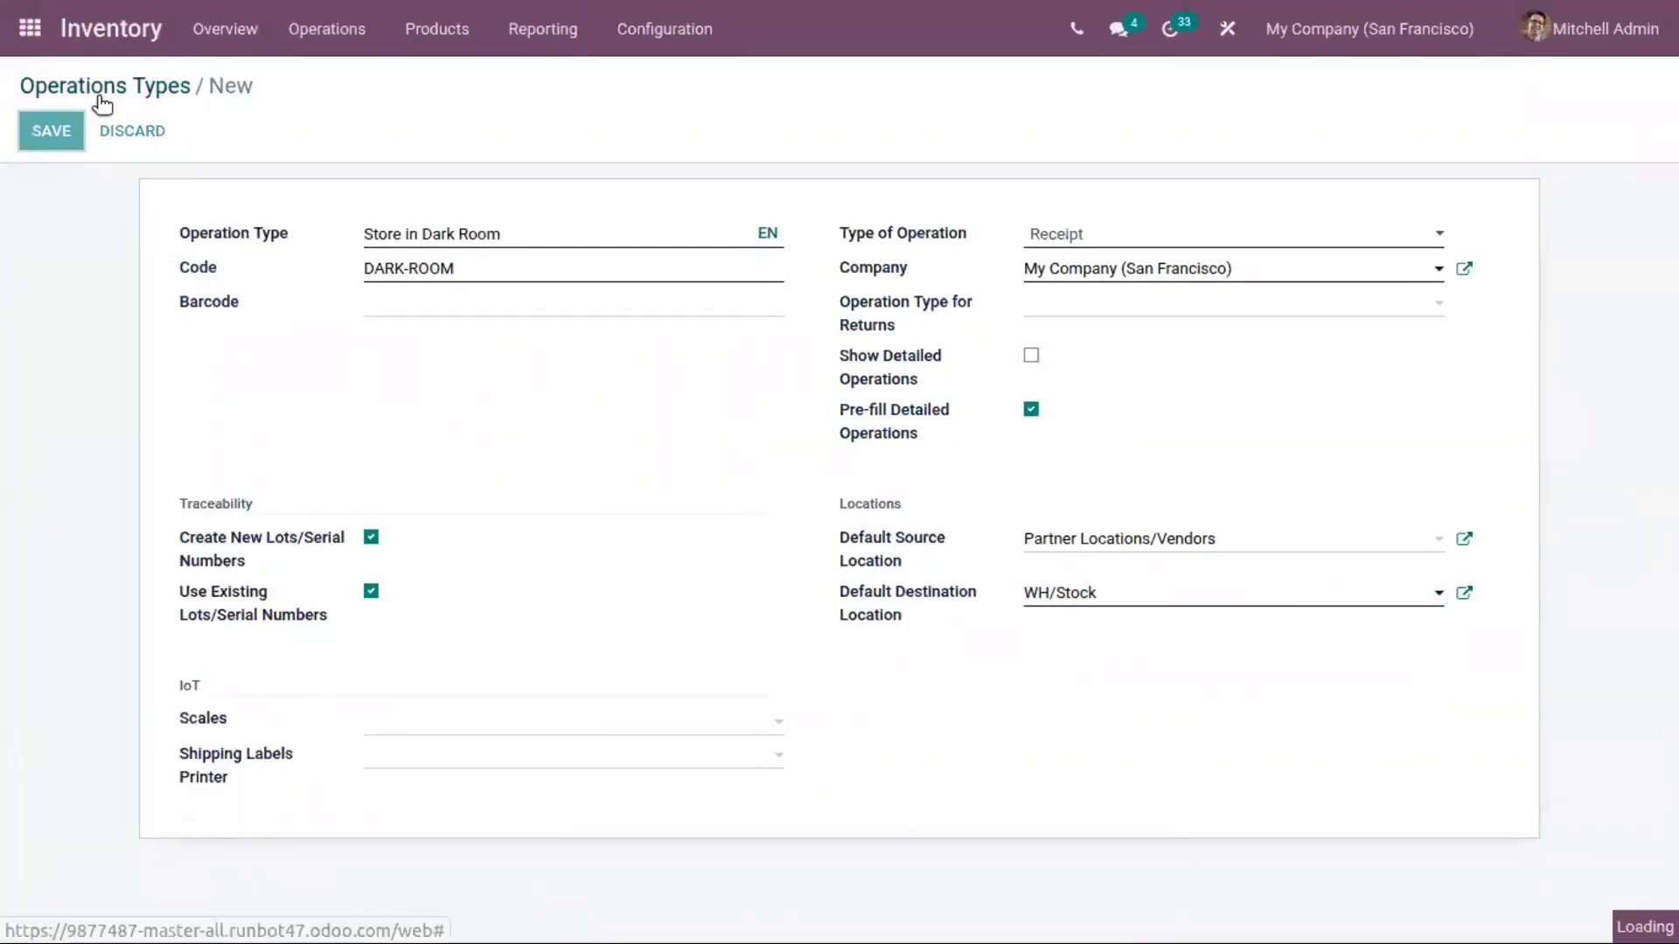
click(103, 91)
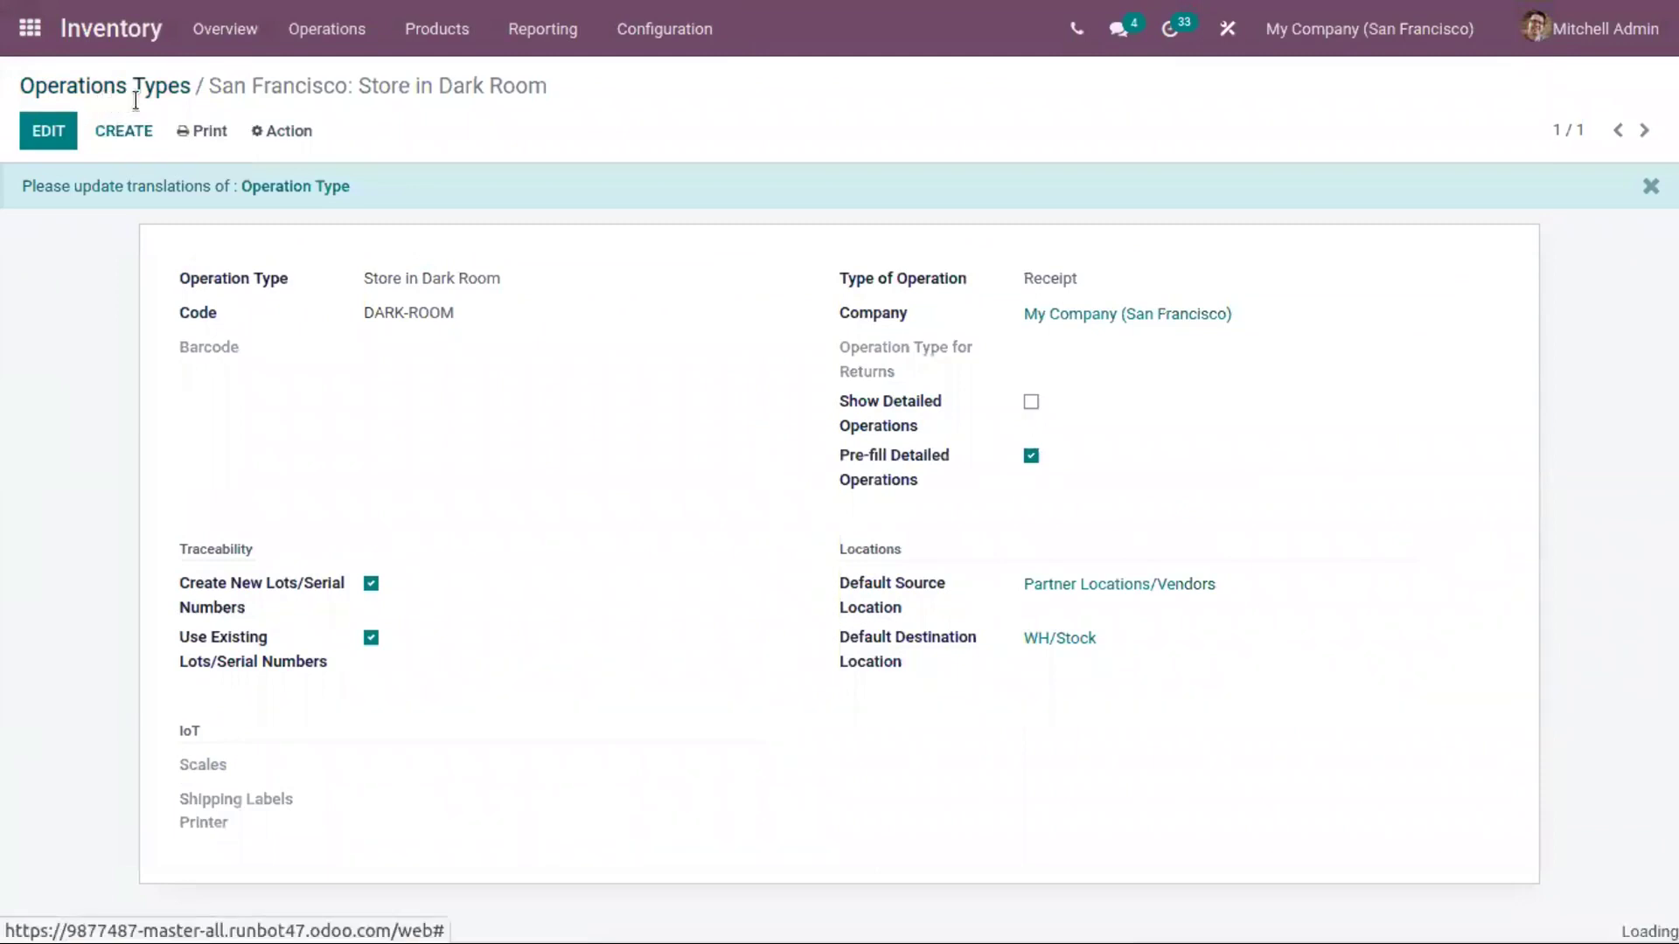
- Start a new warehouse location named Dark room
click(628, 33)
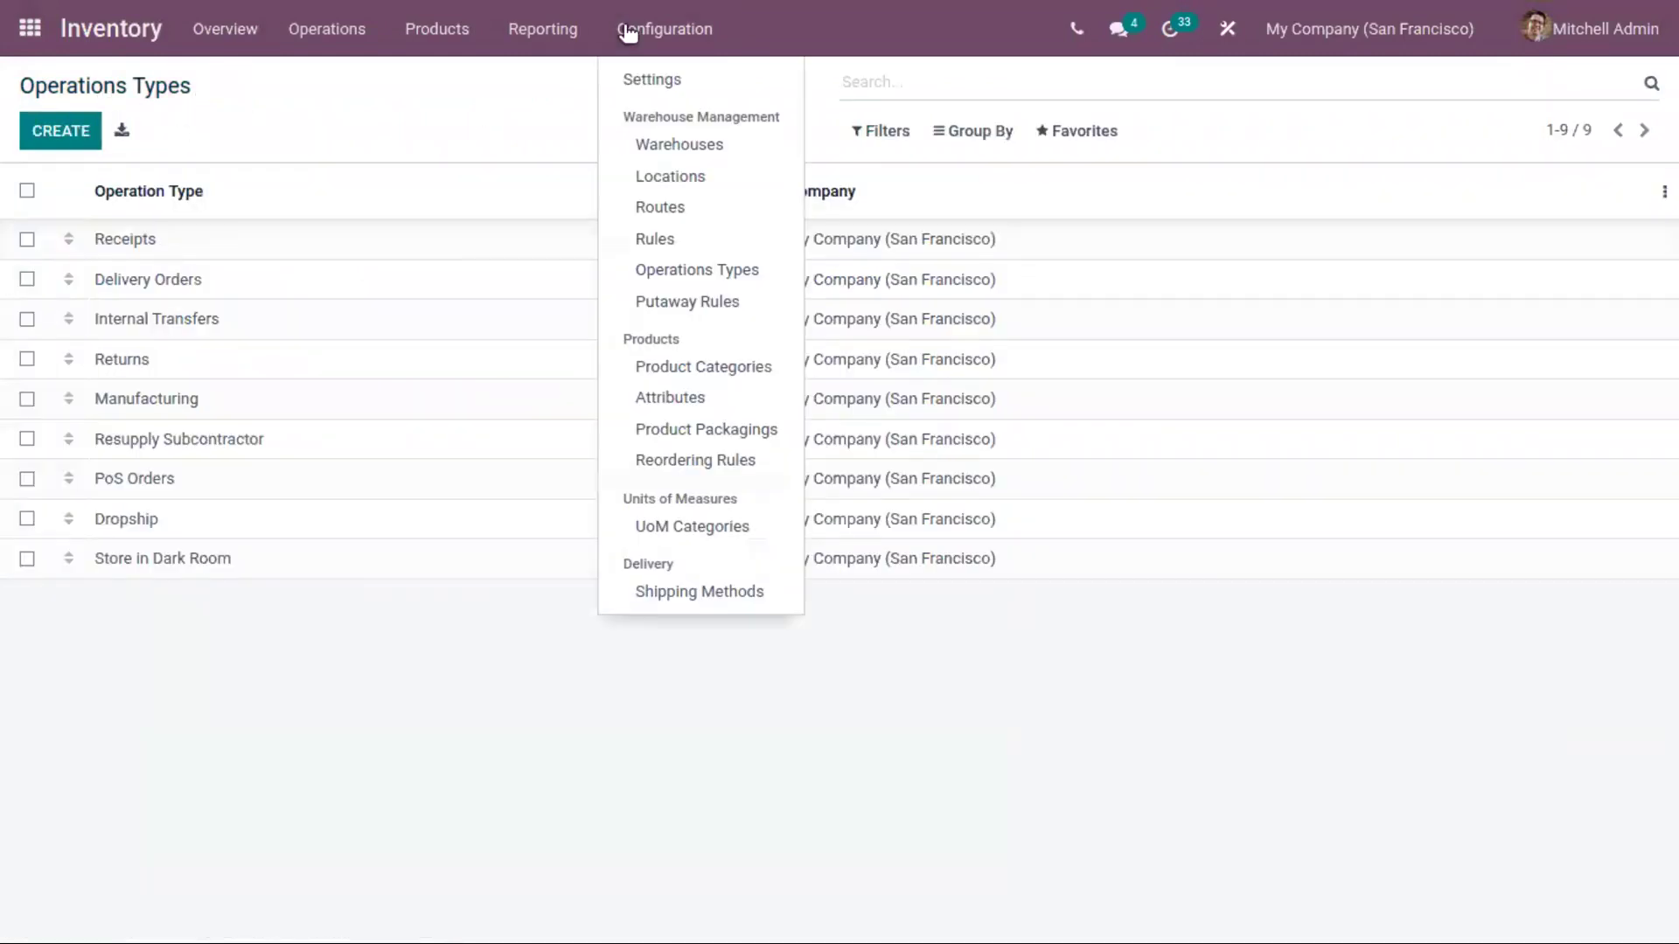
click(677, 177)
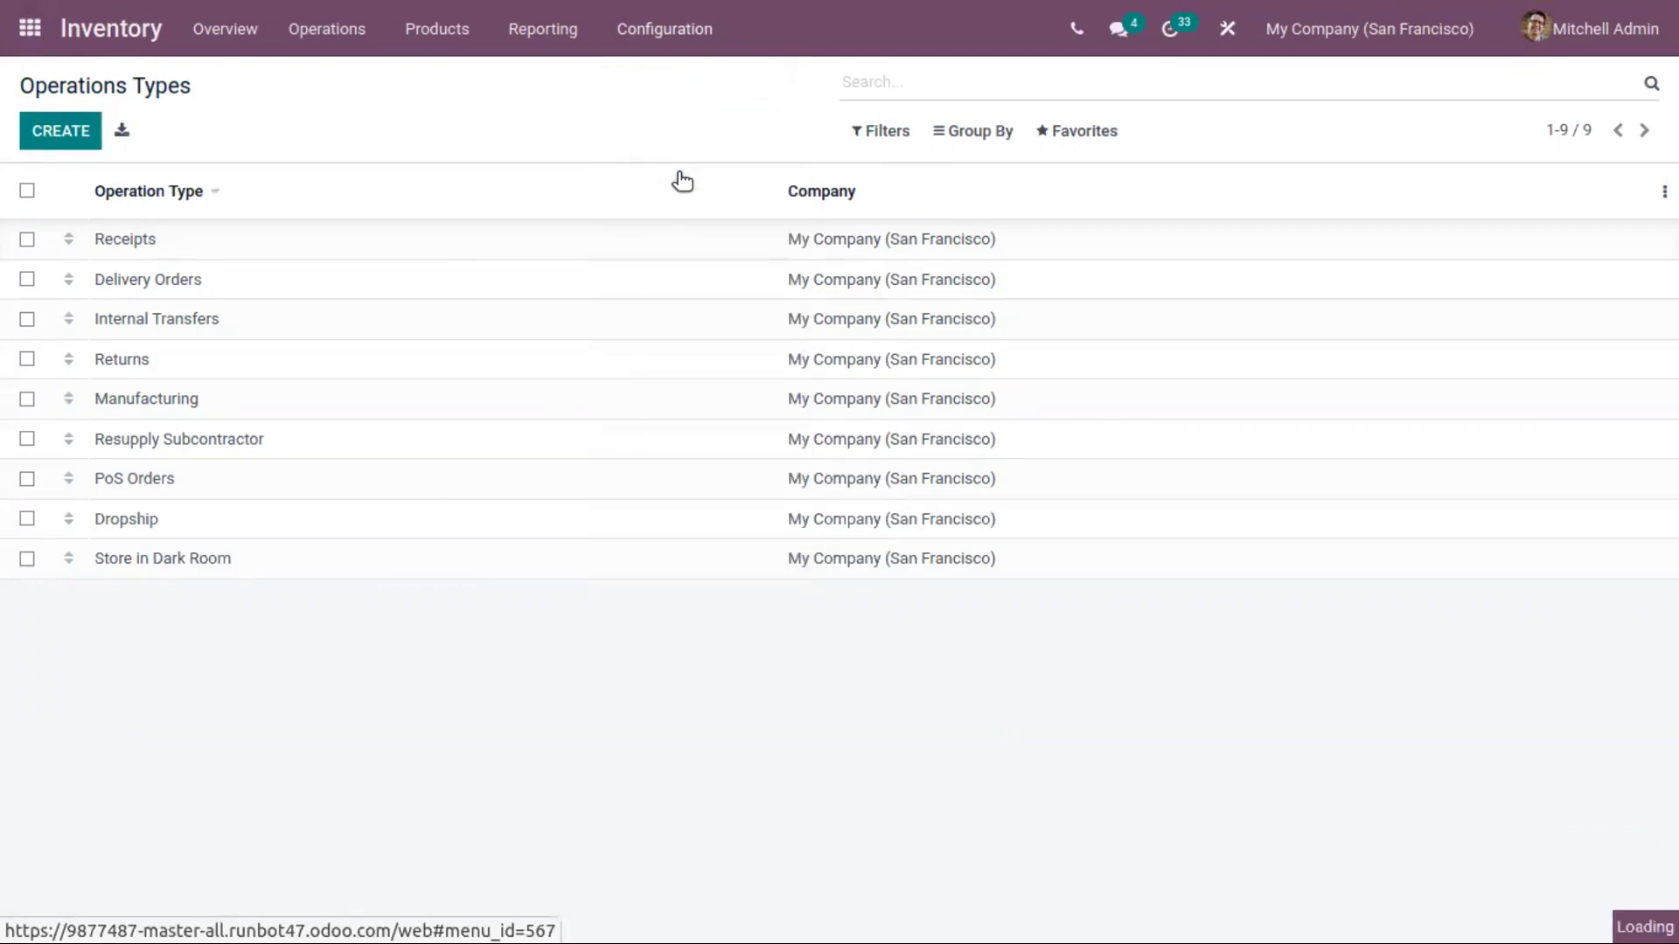
click(50, 137)
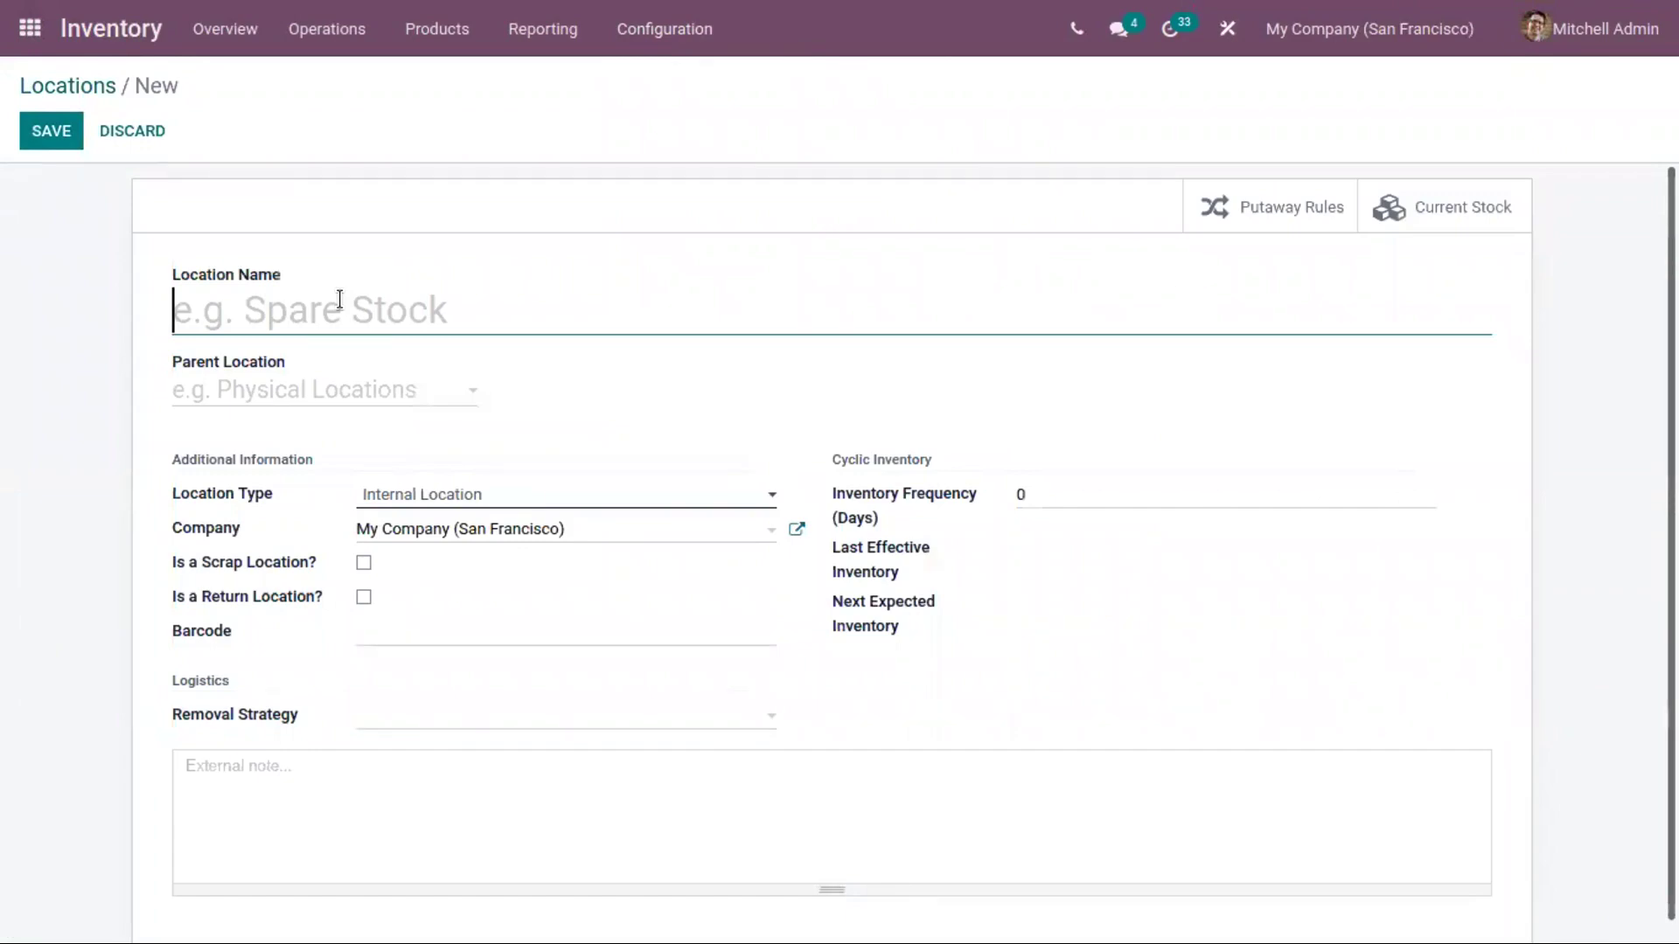
text(Dark room)
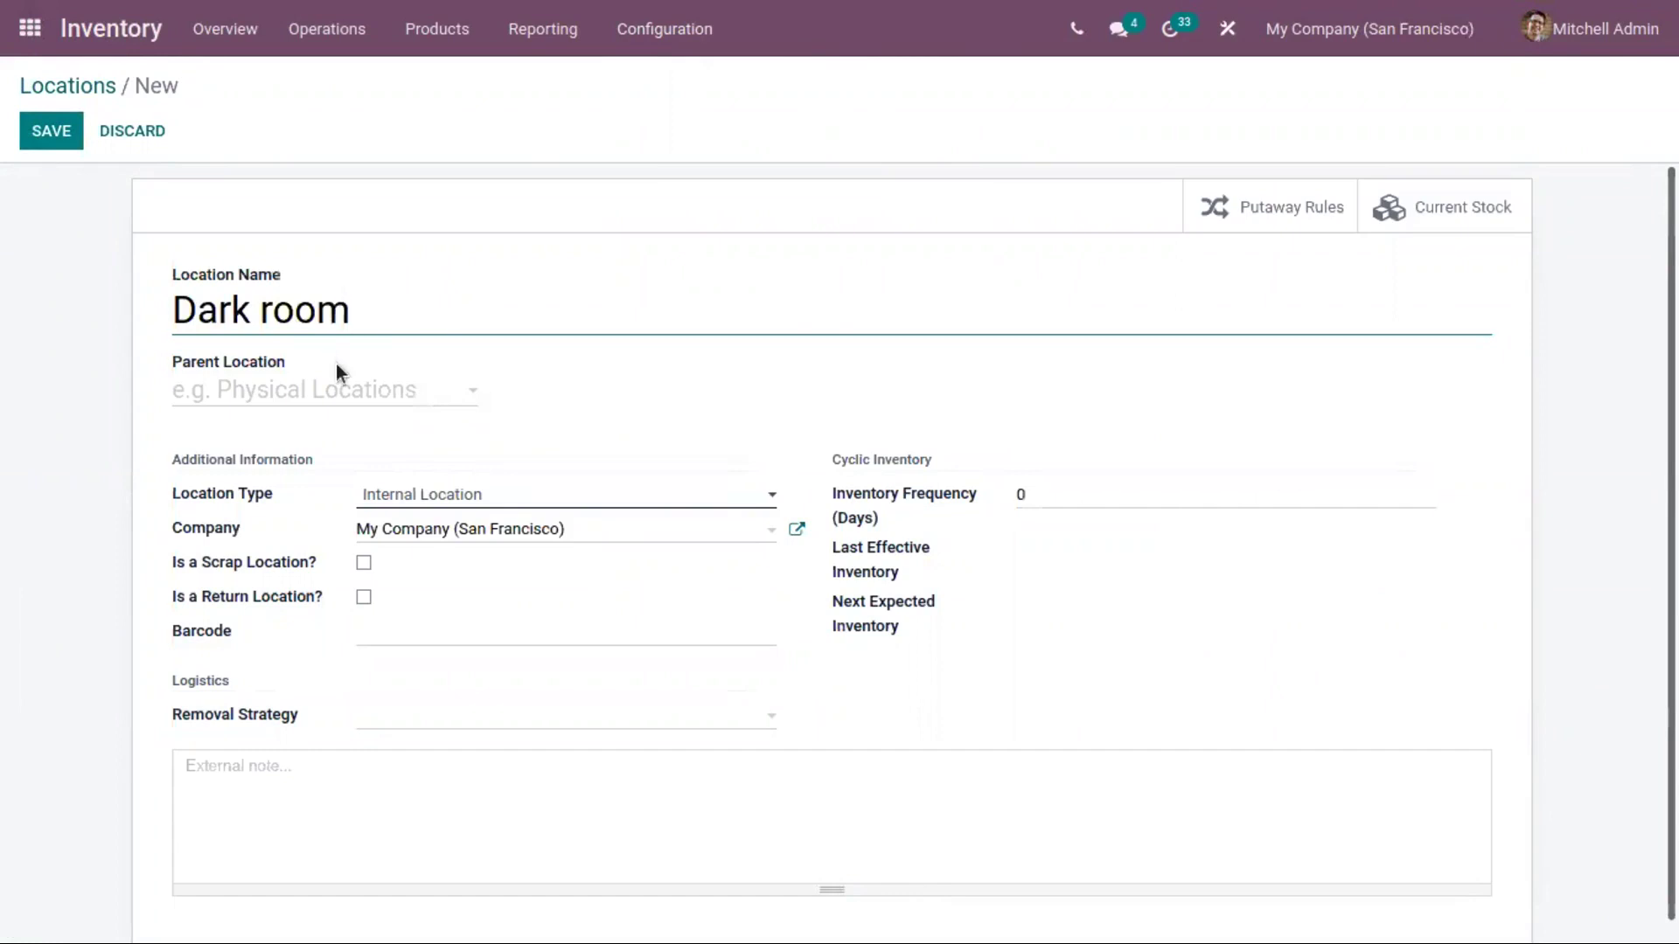
- Set the Dark room location's parent to WH/Stock and its location type to Internal Location
click(343, 388)
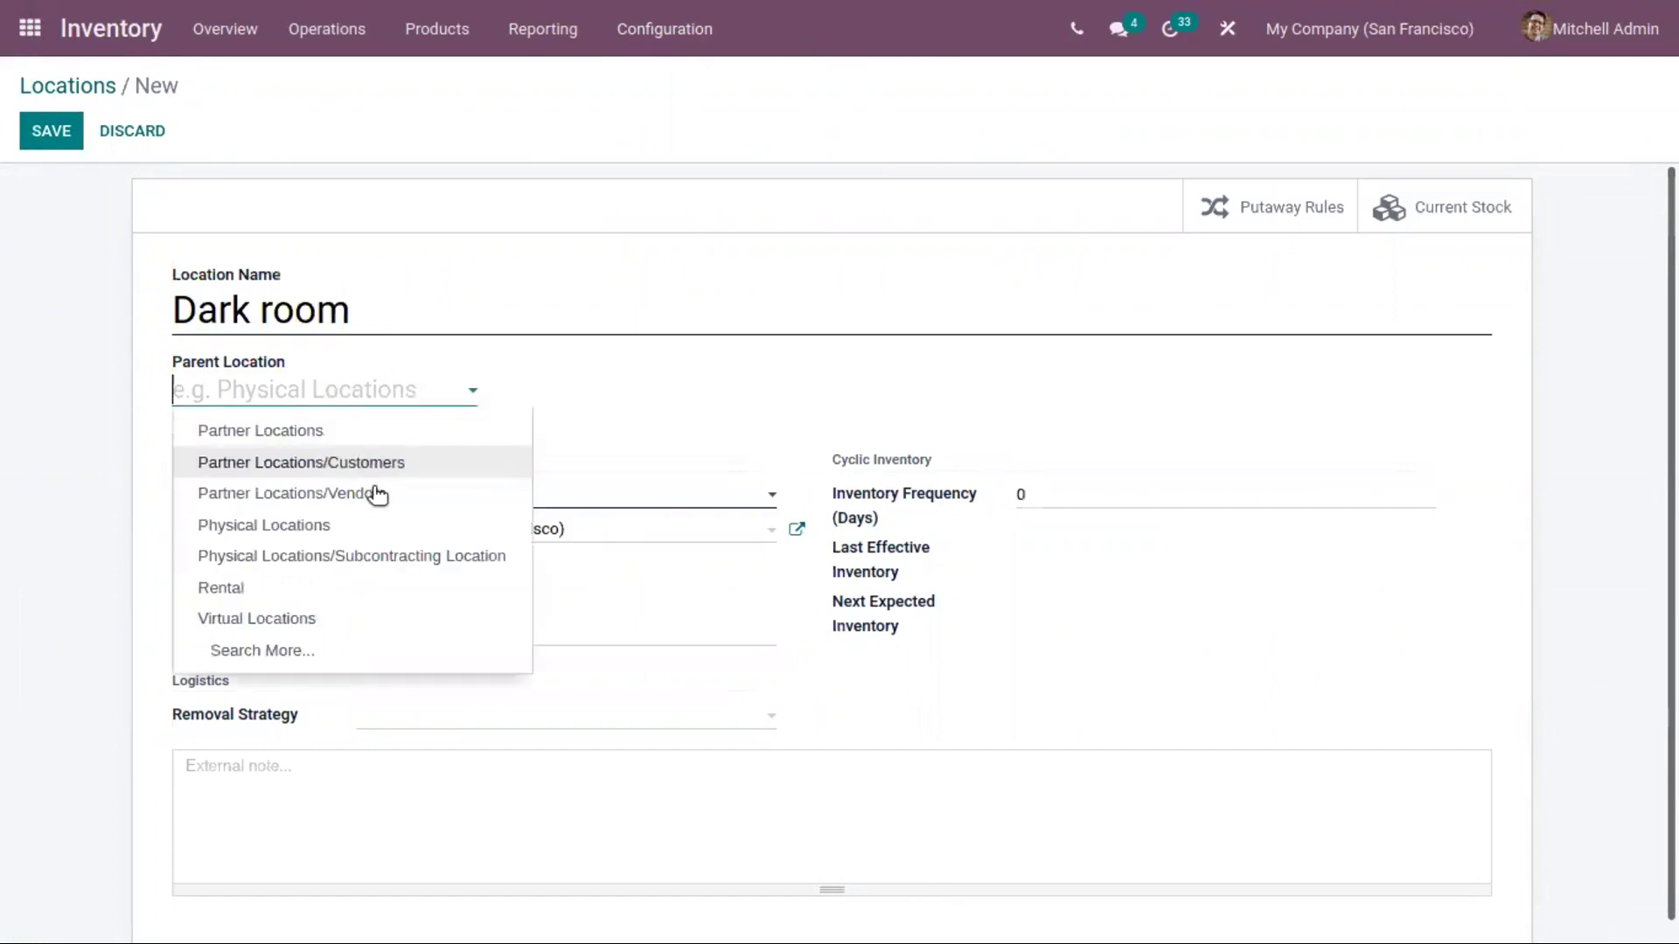
text(sto)
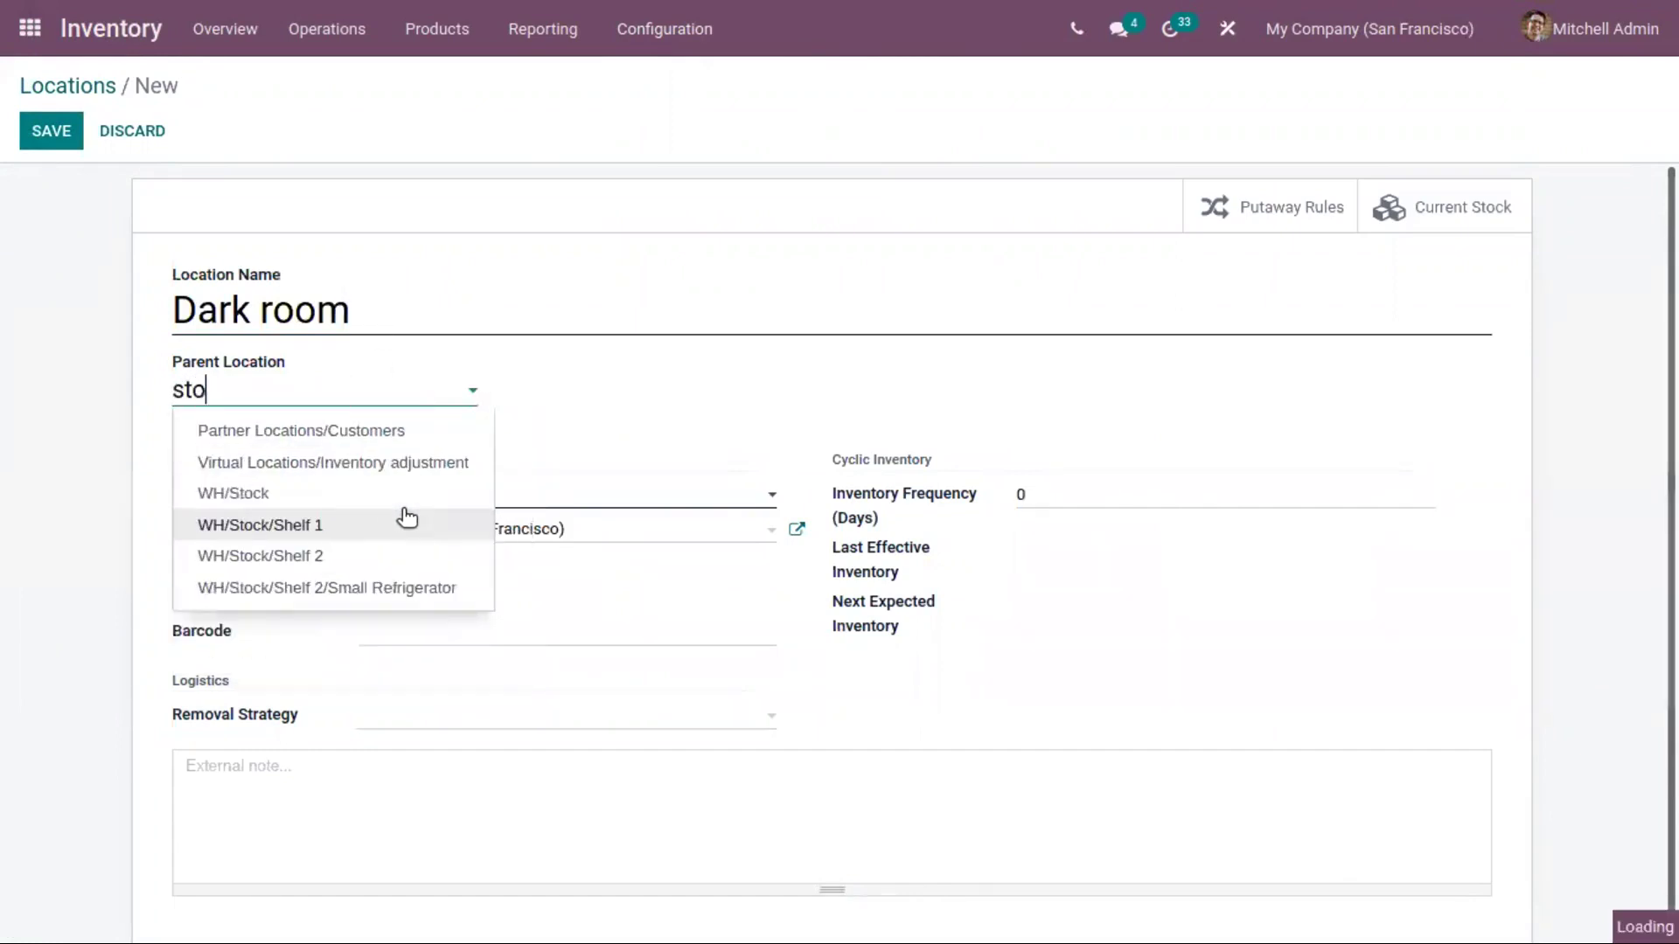
click(314, 463)
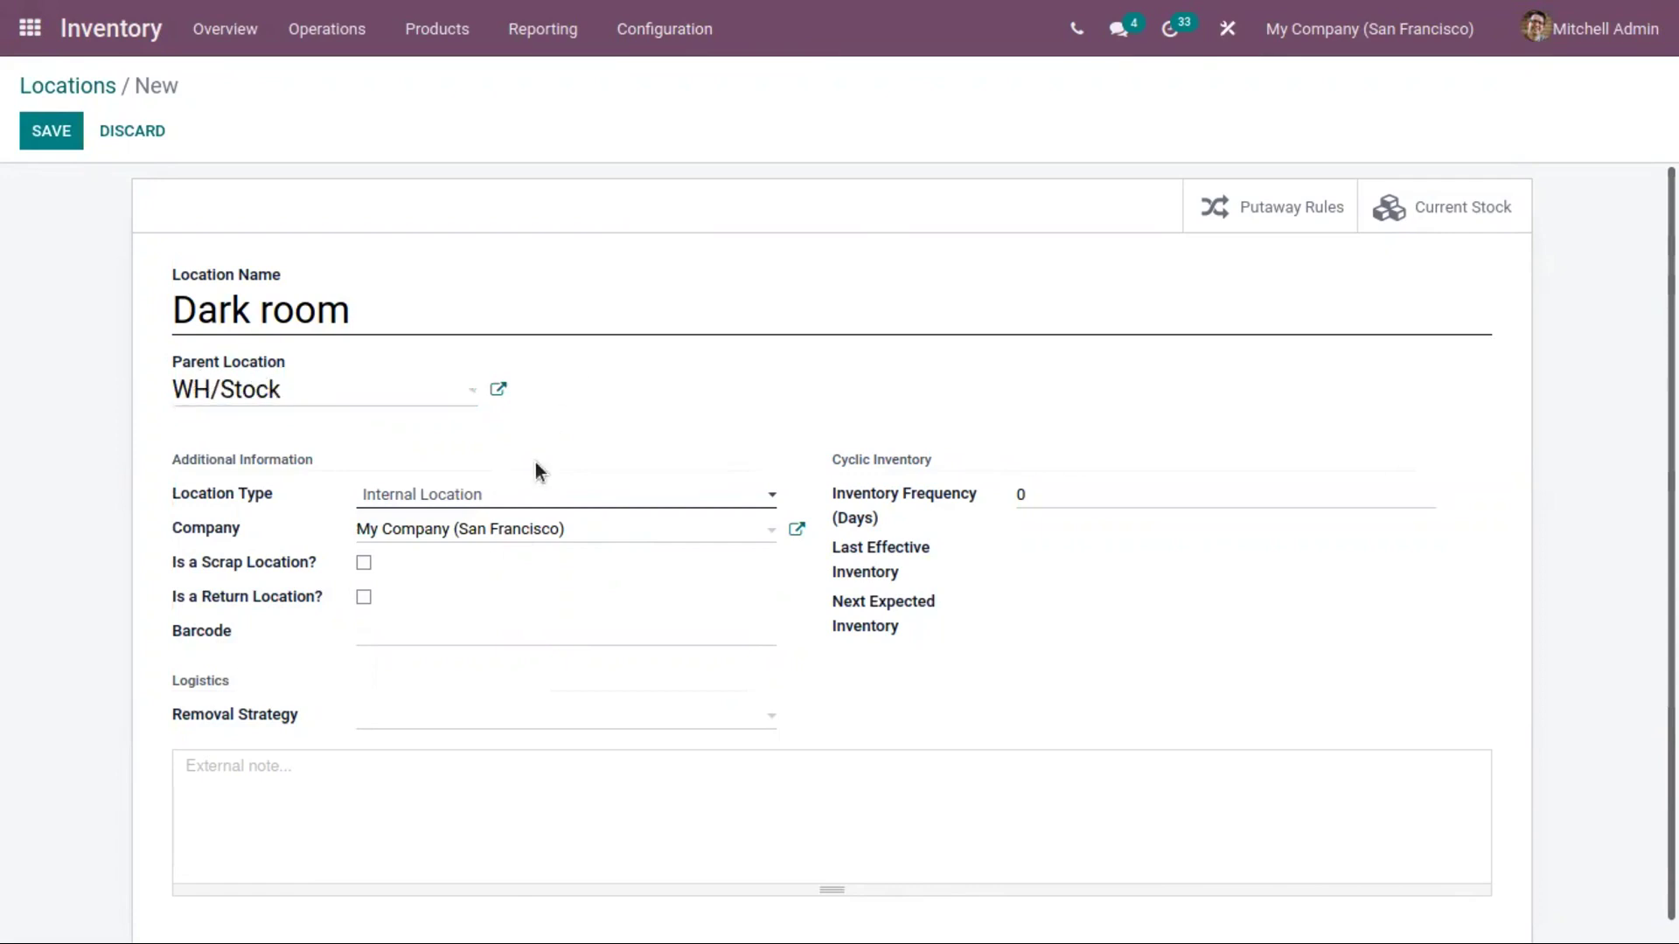
click(510, 495)
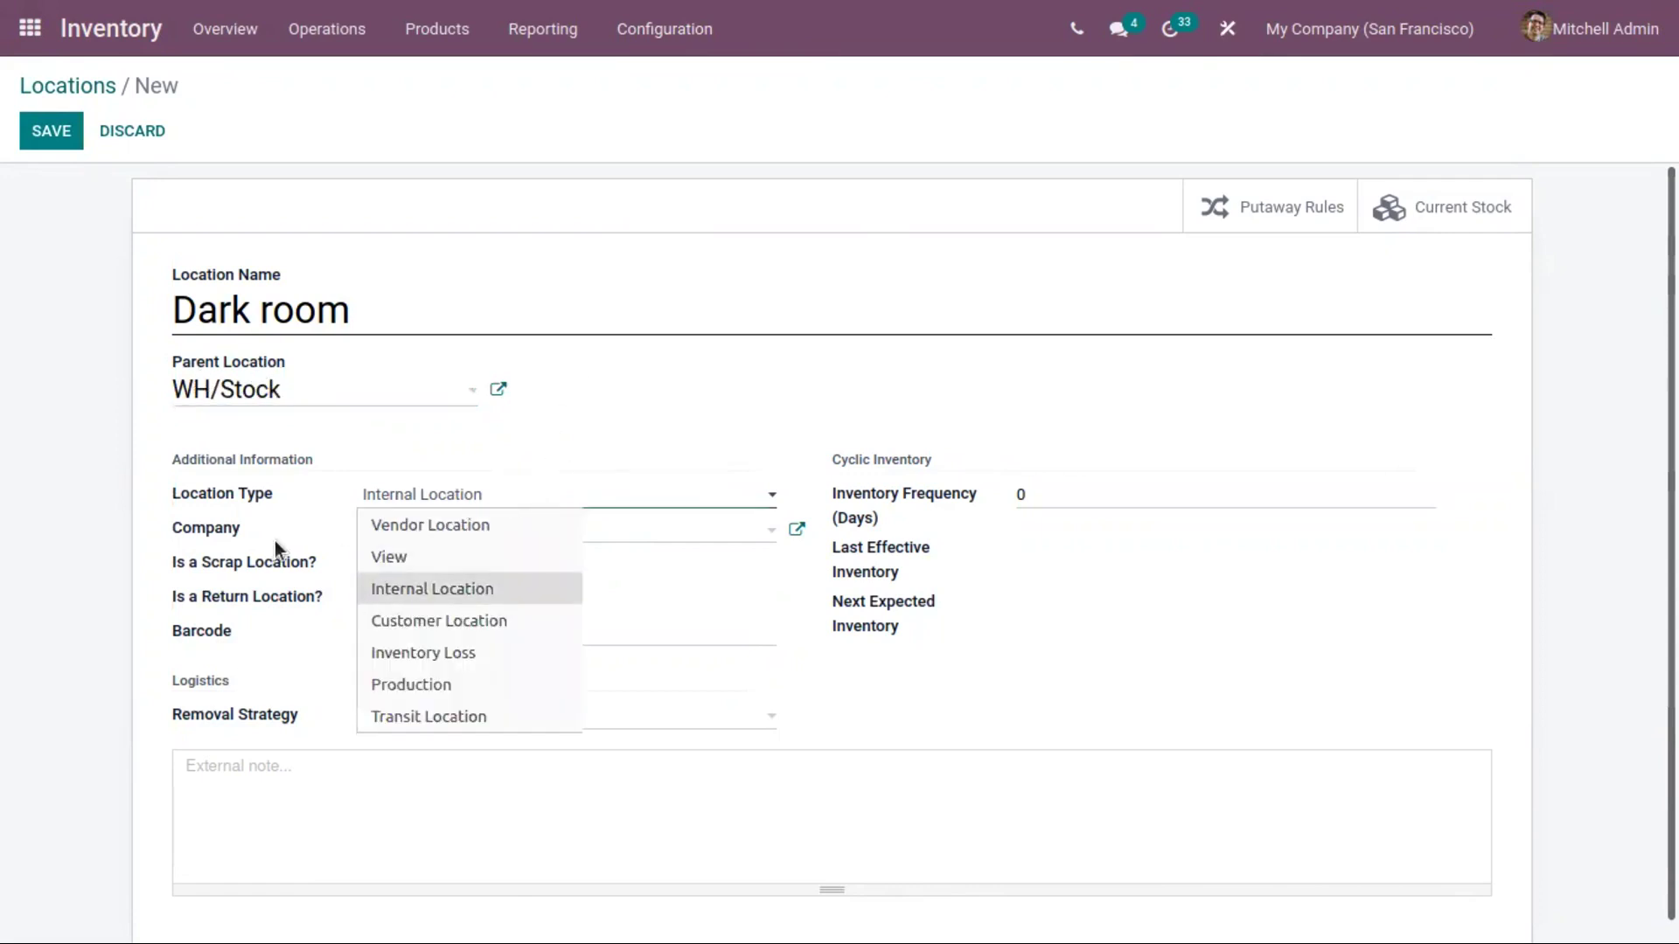
click(498, 587)
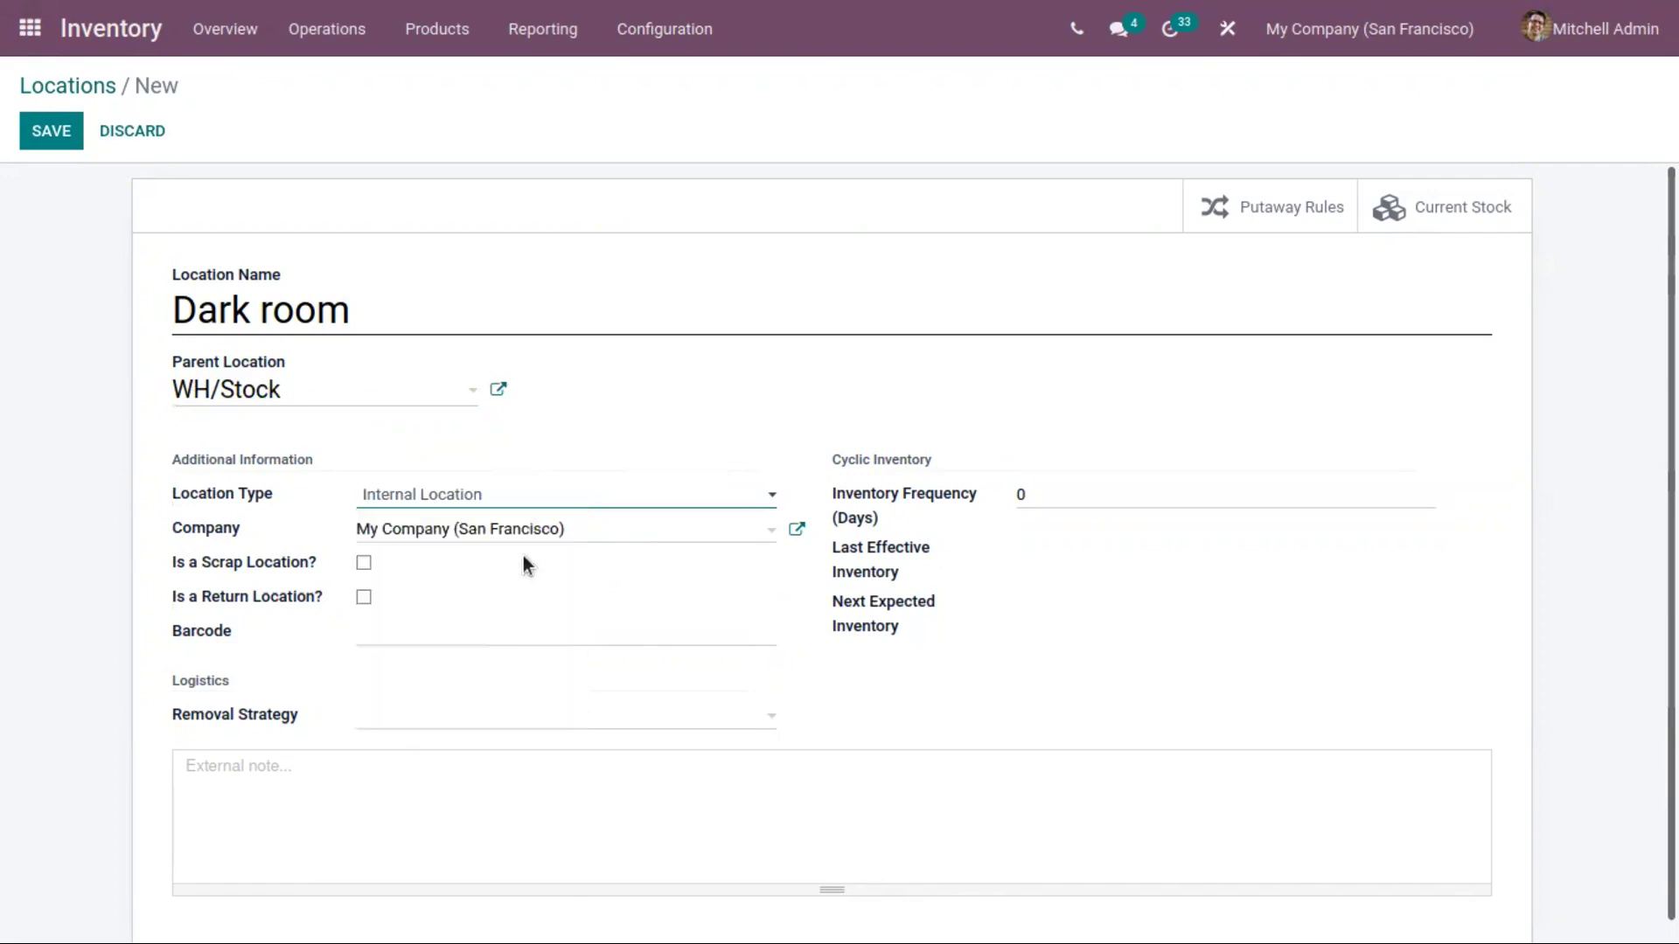
- Save the Dark room location and go to the Inventory Overview
click(50, 138)
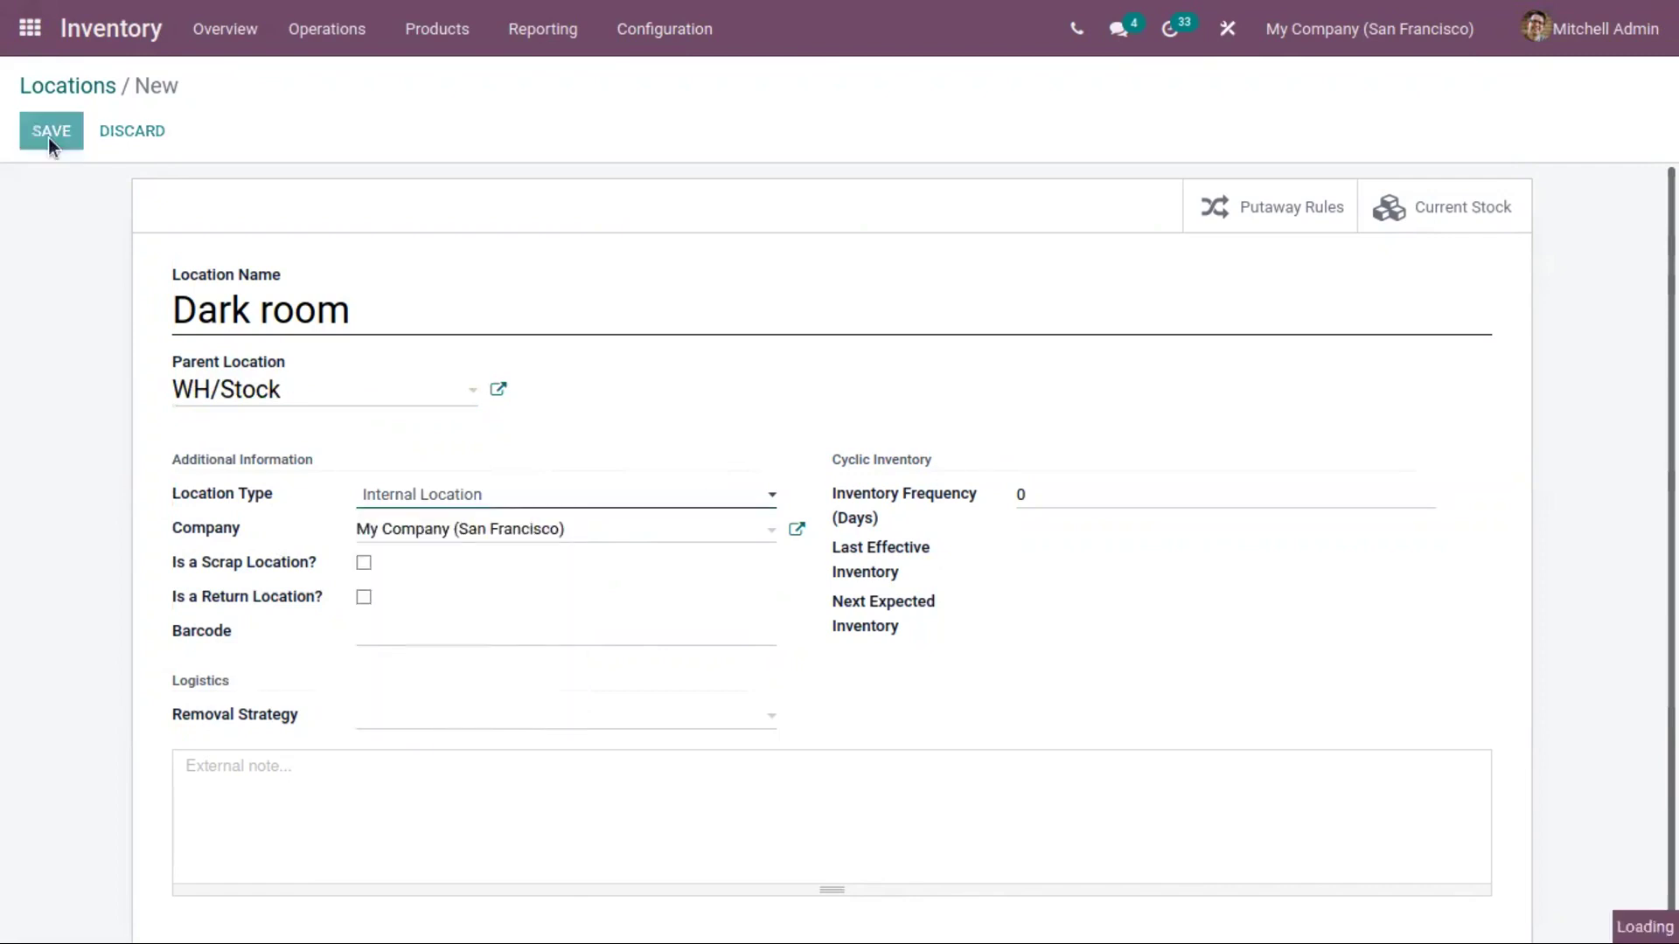
click(68, 85)
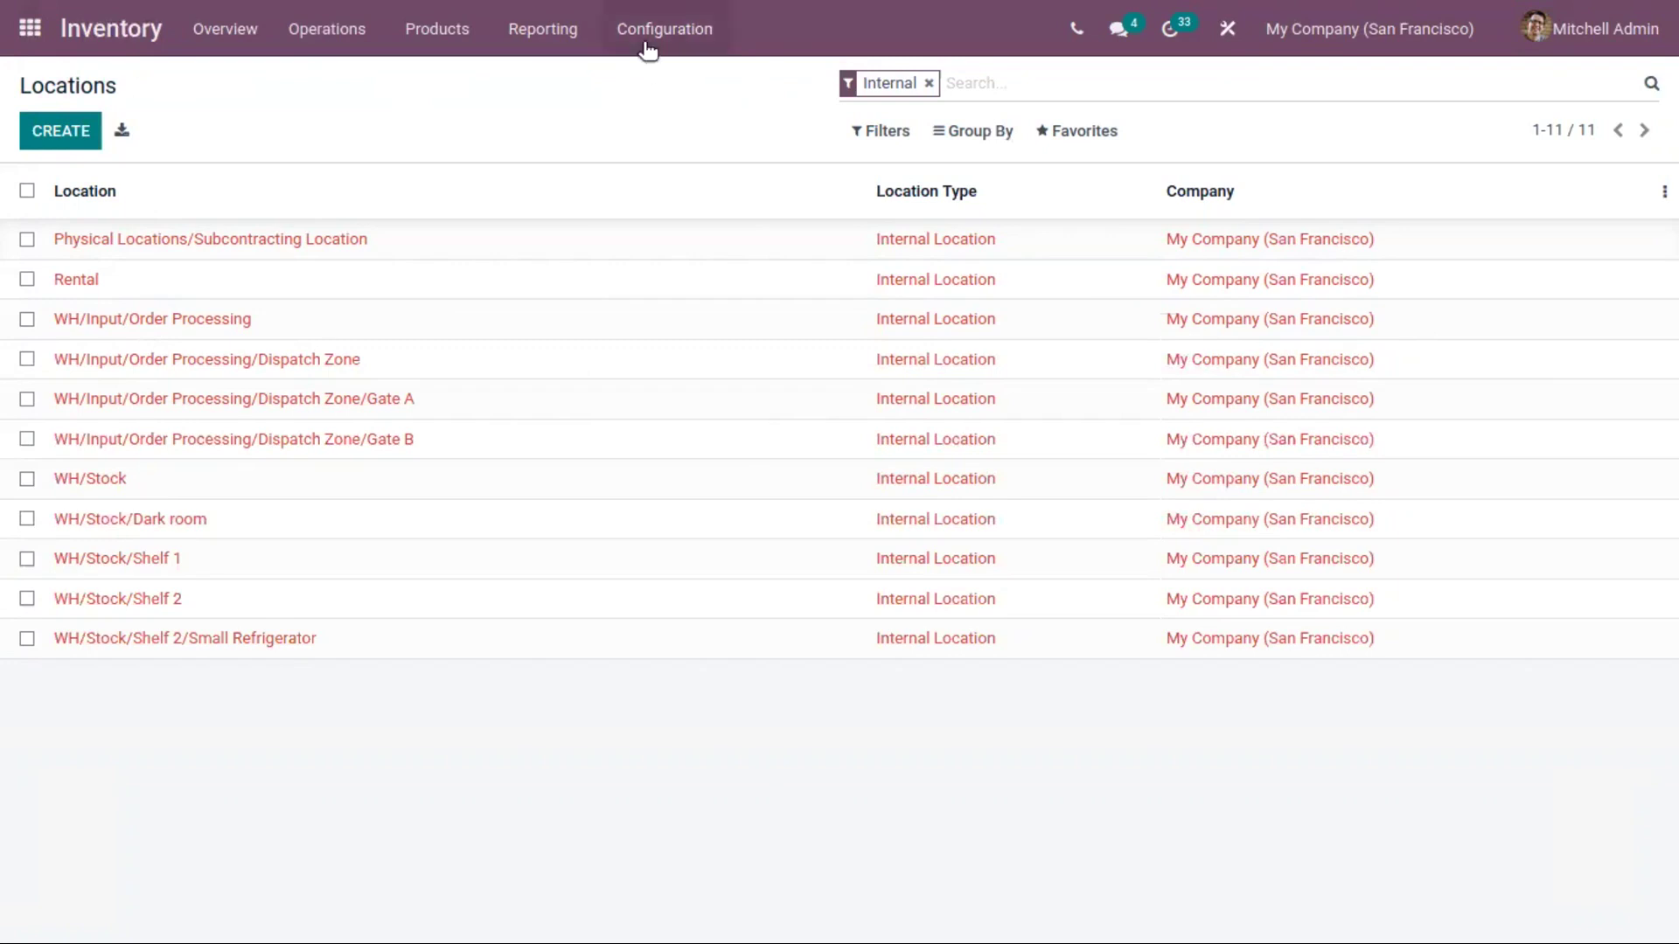
click(209, 42)
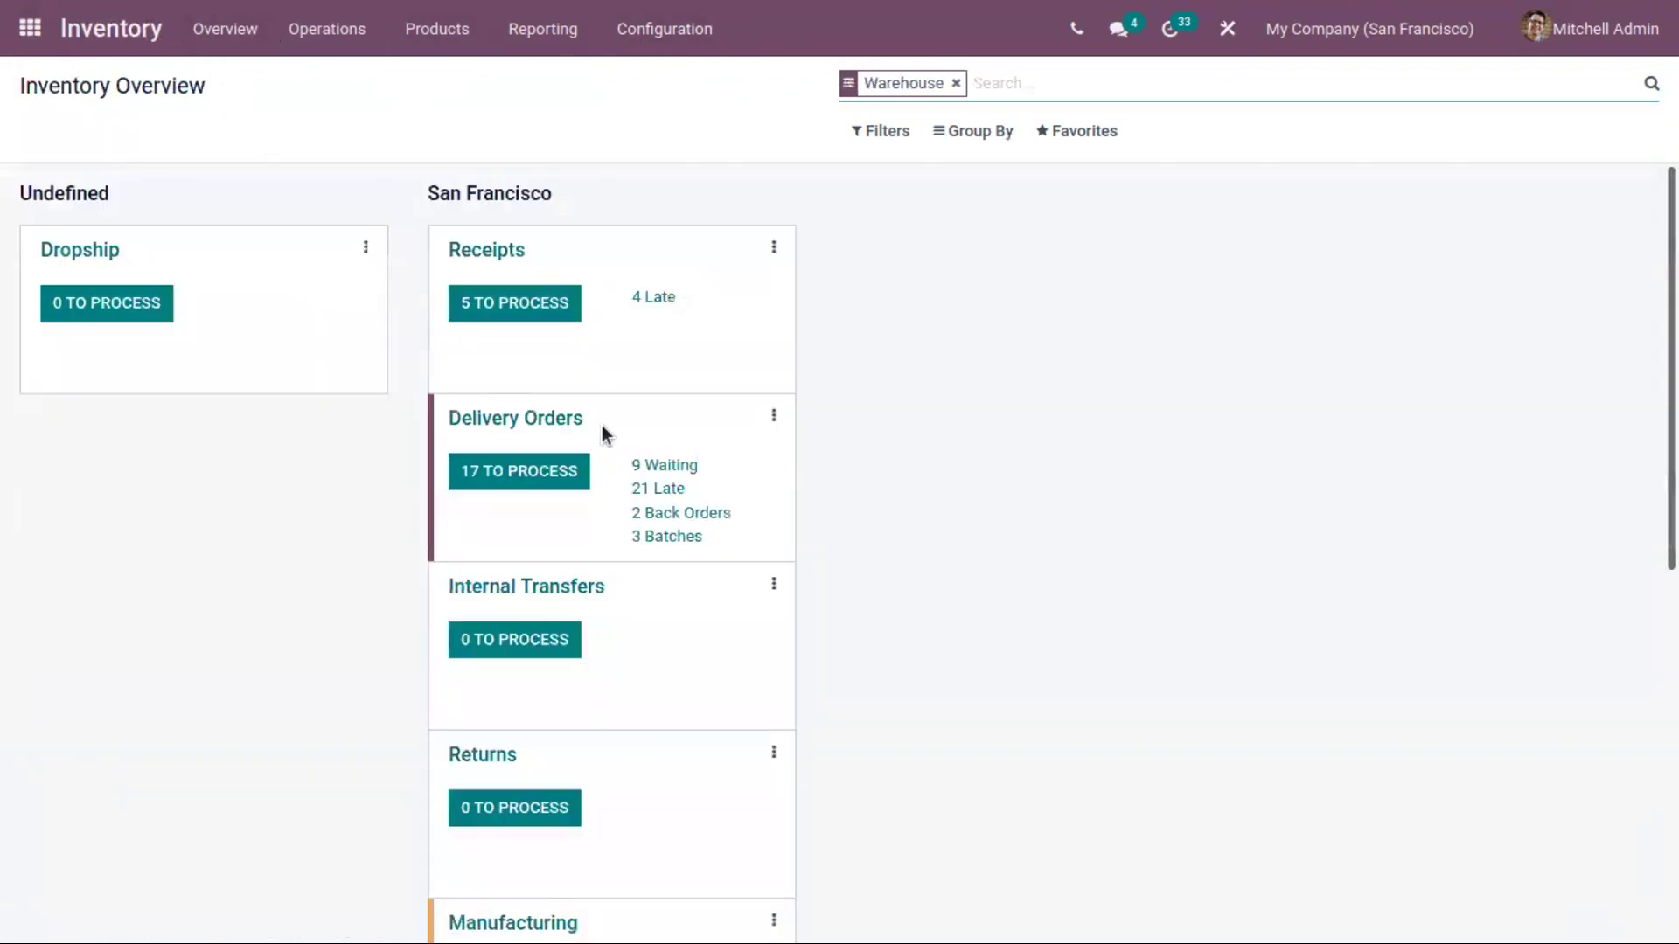
- Set the Store in Dark Room operation type's default destination location to WH/Stock/Dark room, save it and return to the Inventory Overview
scroll(626, 521, down, 4)
scroll(772, 643, down, 3)
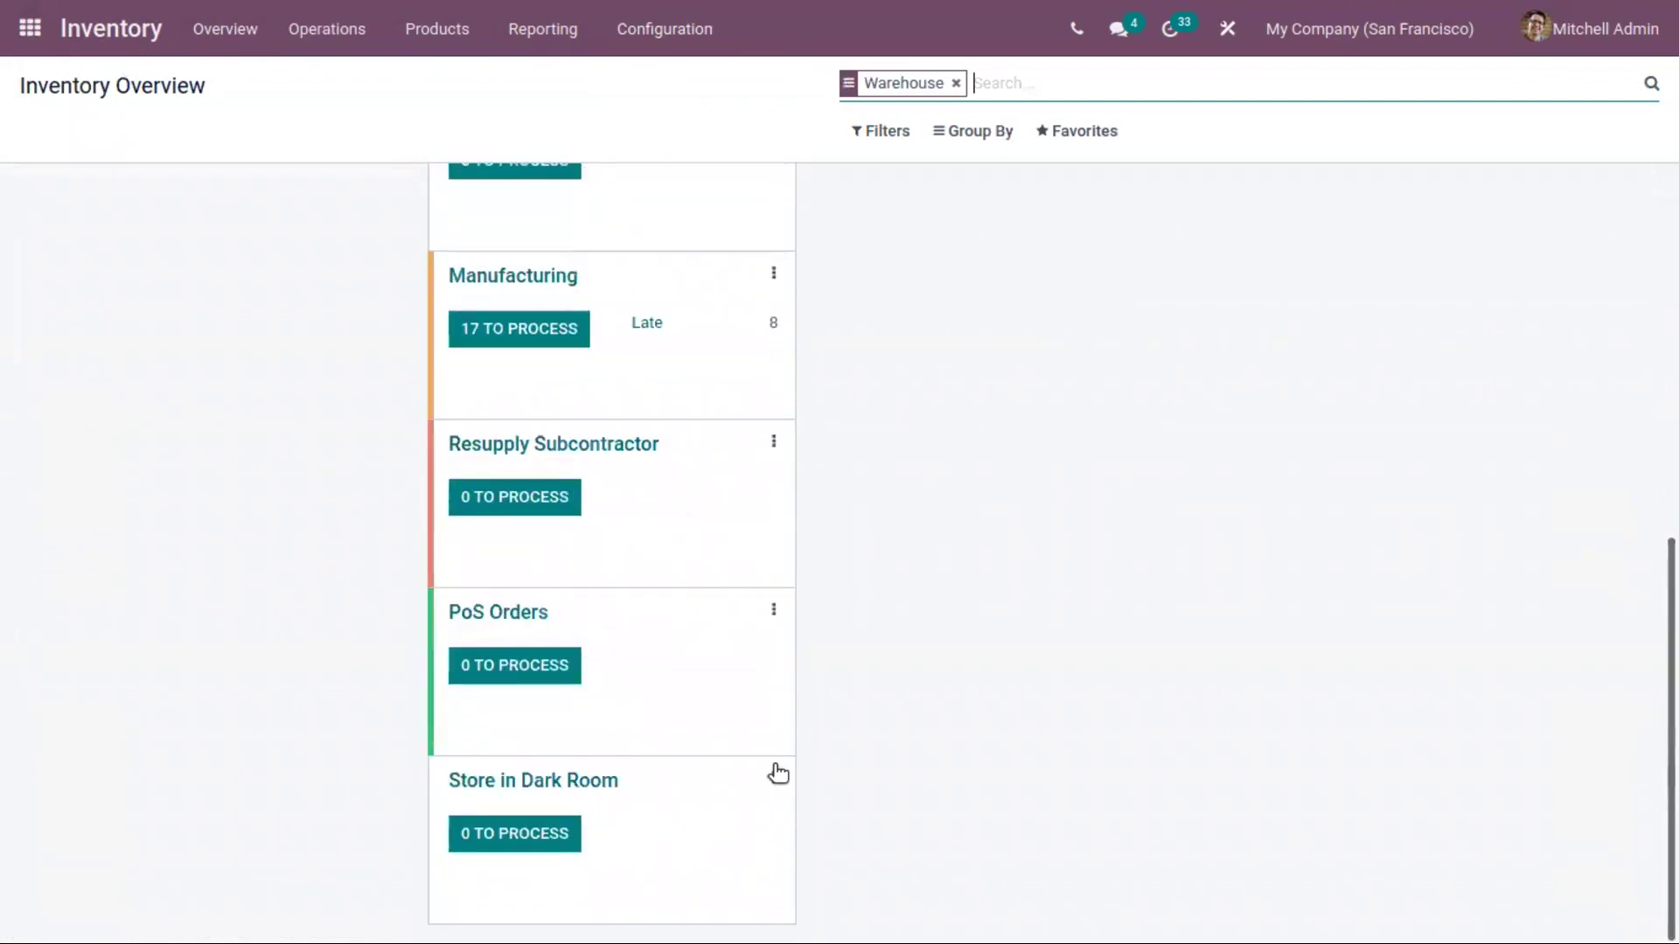
click(775, 780)
scroll(795, 884, down, 2)
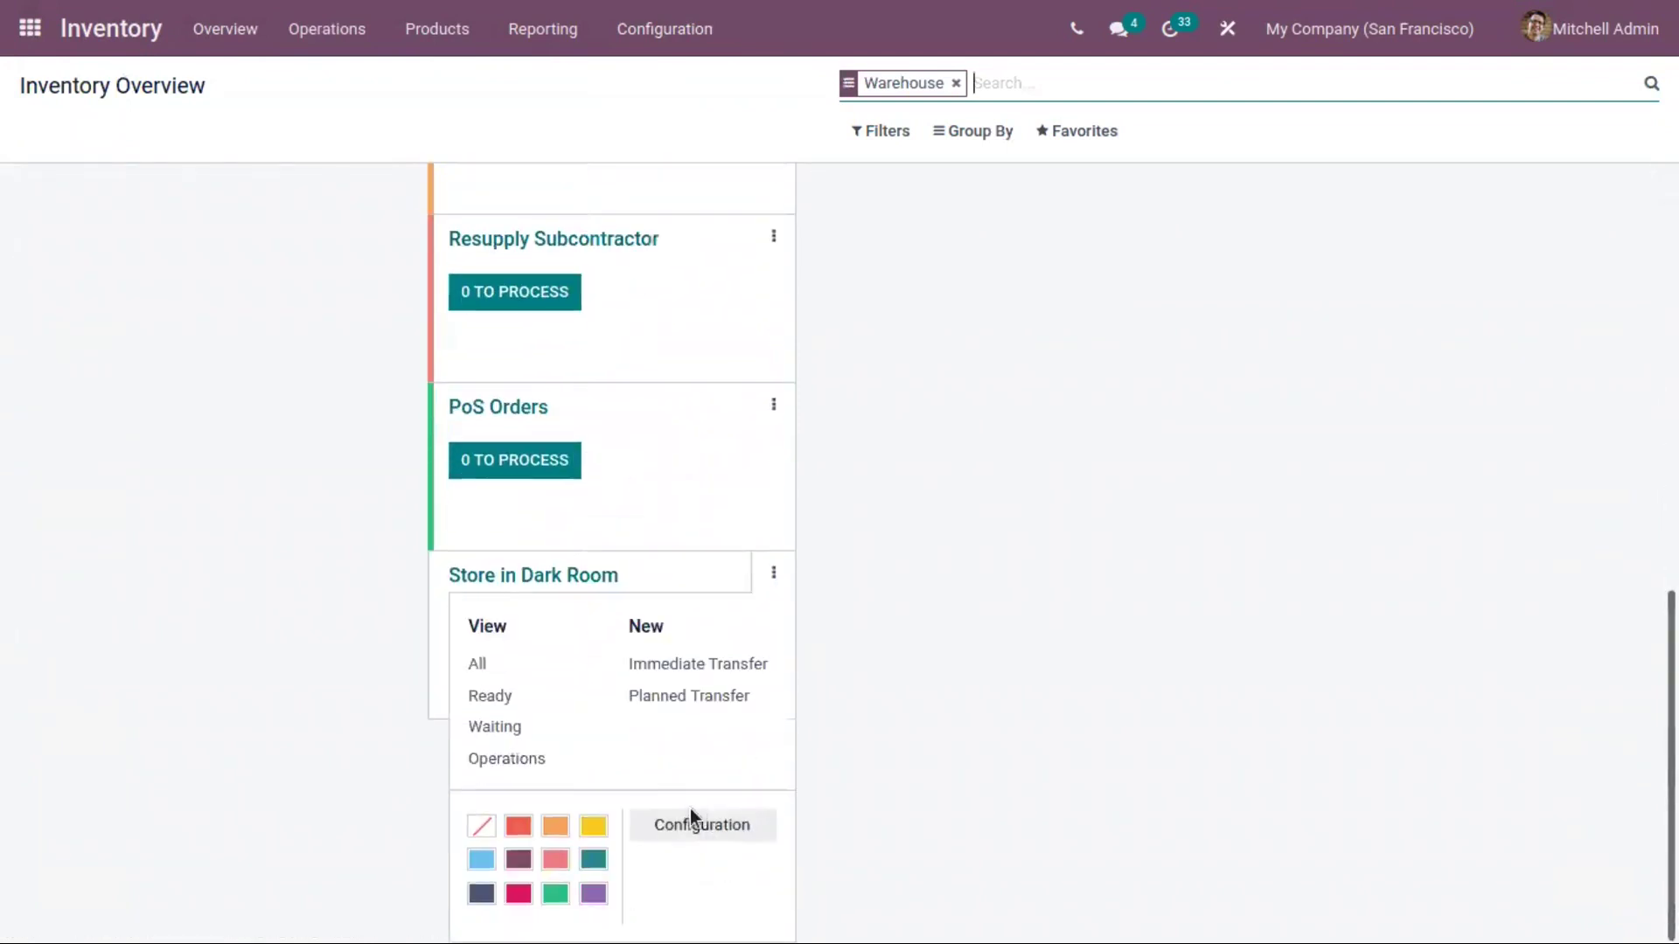
click(700, 826)
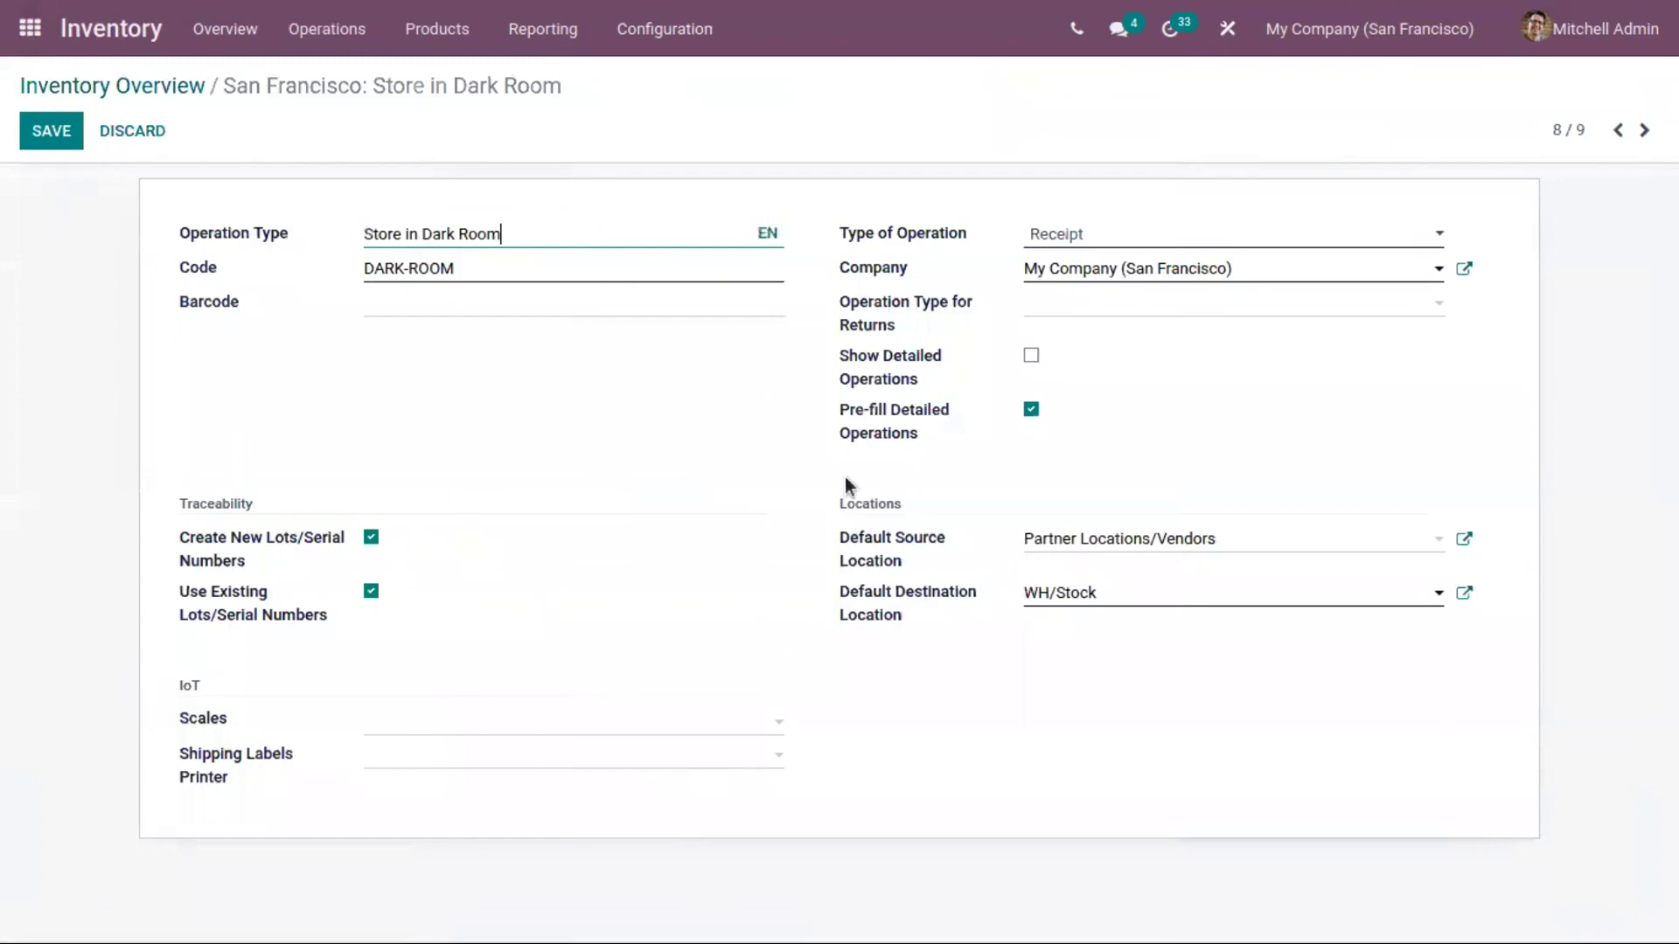
drag(1092, 603, 988, 586)
text(dar)
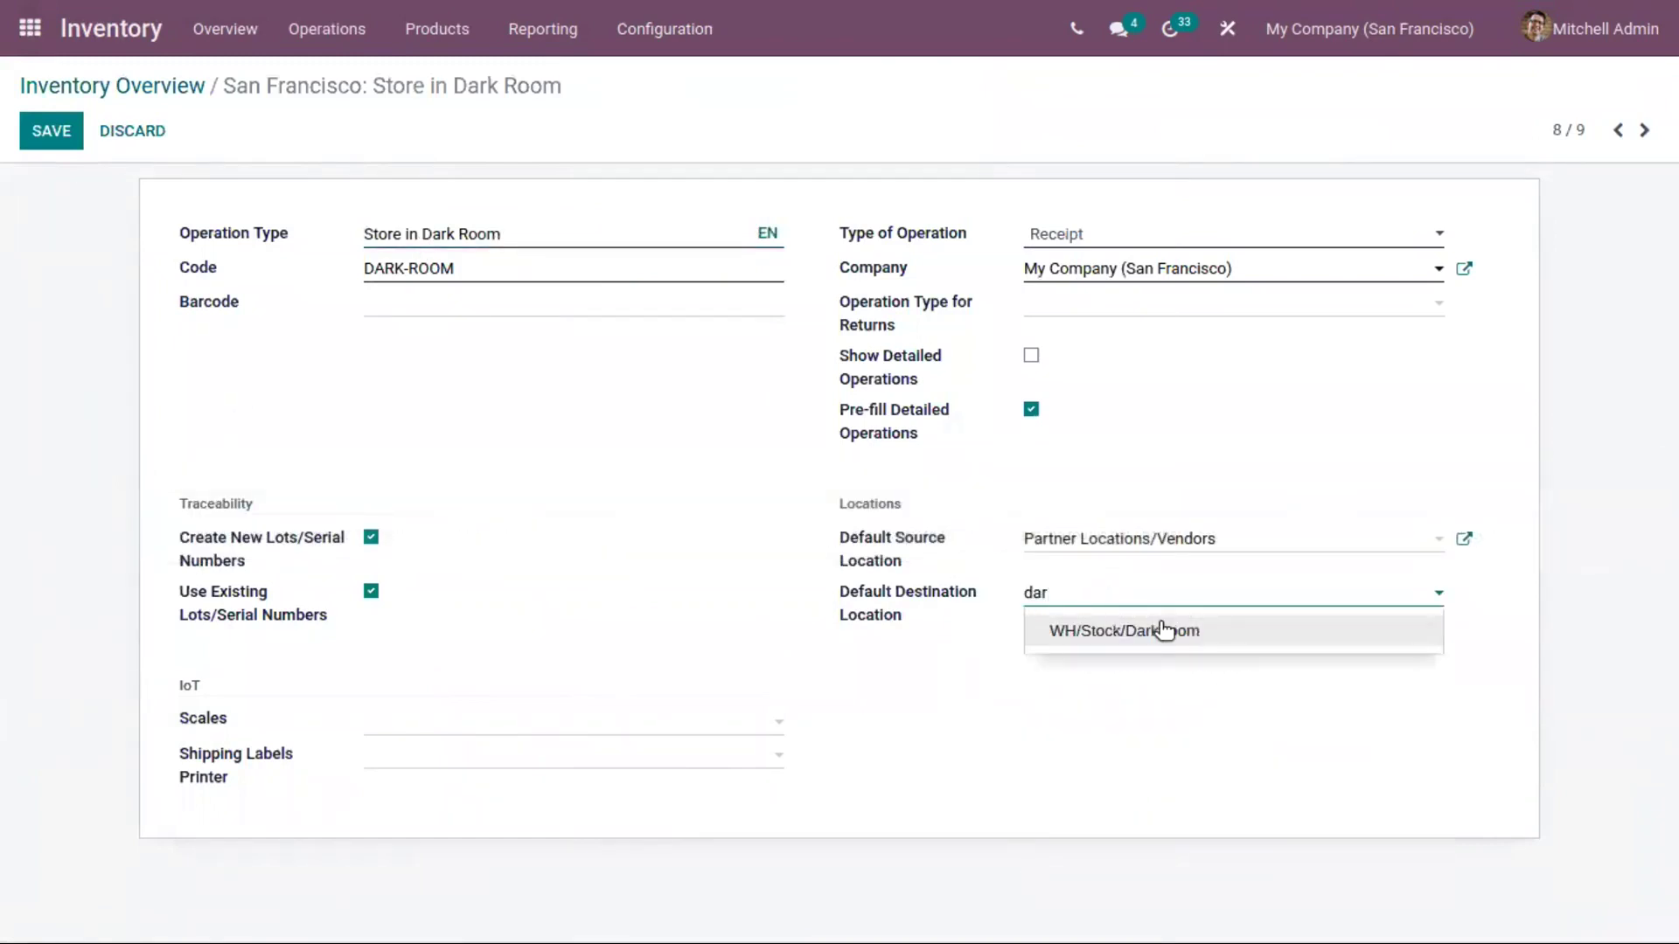
click(1177, 630)
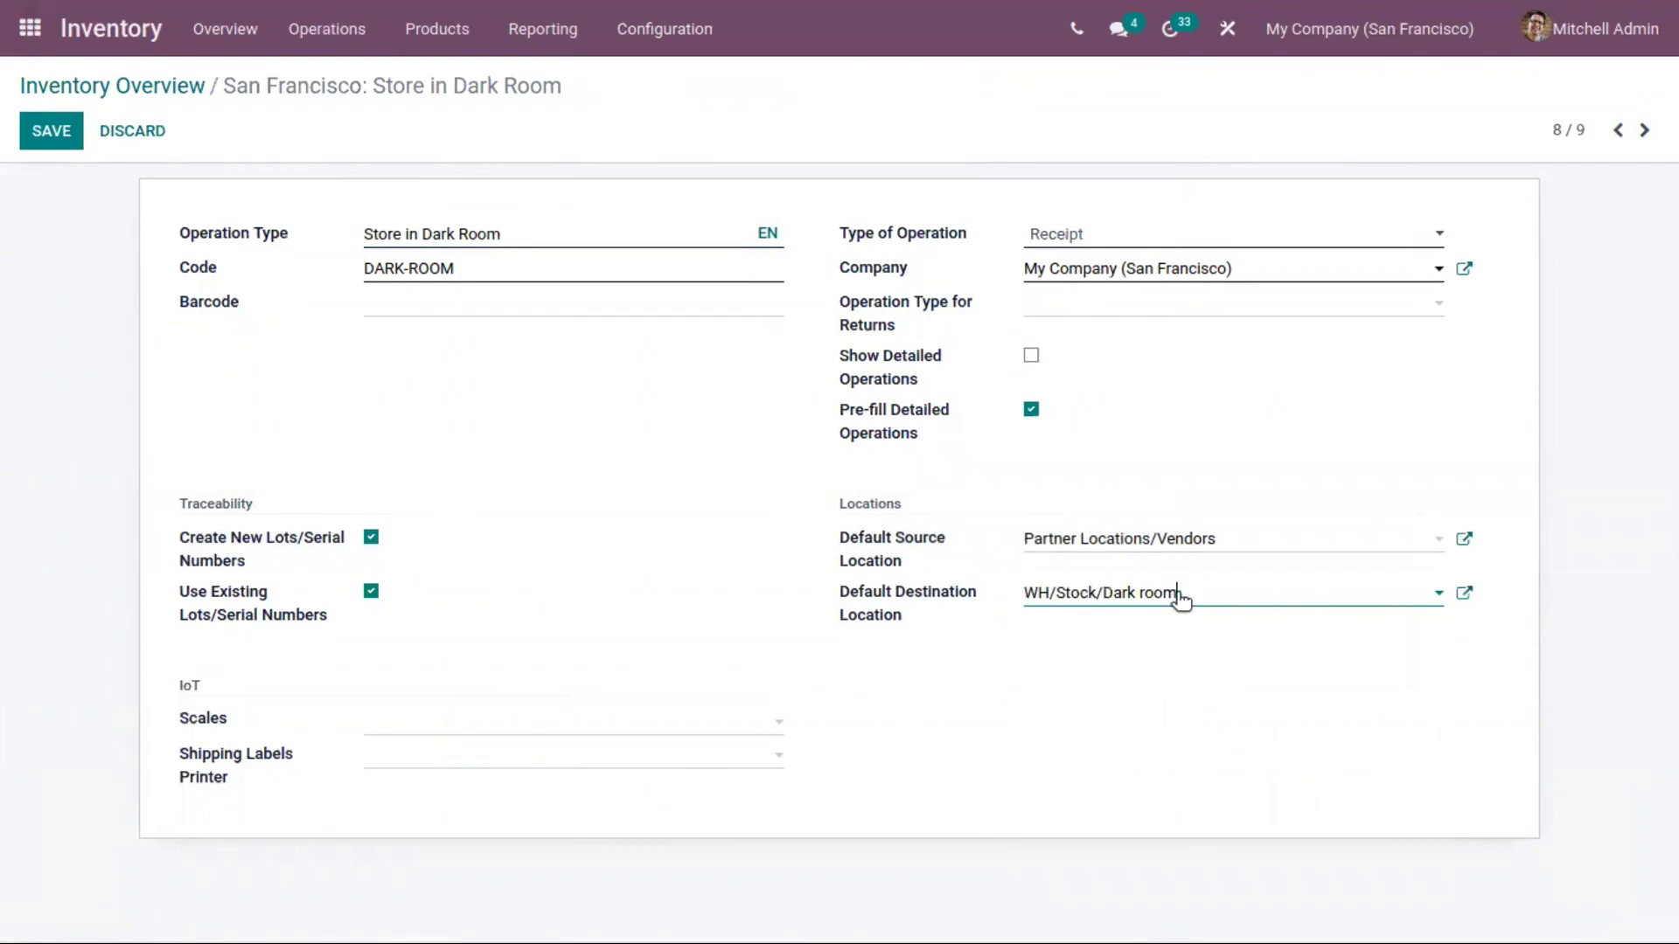
click(54, 136)
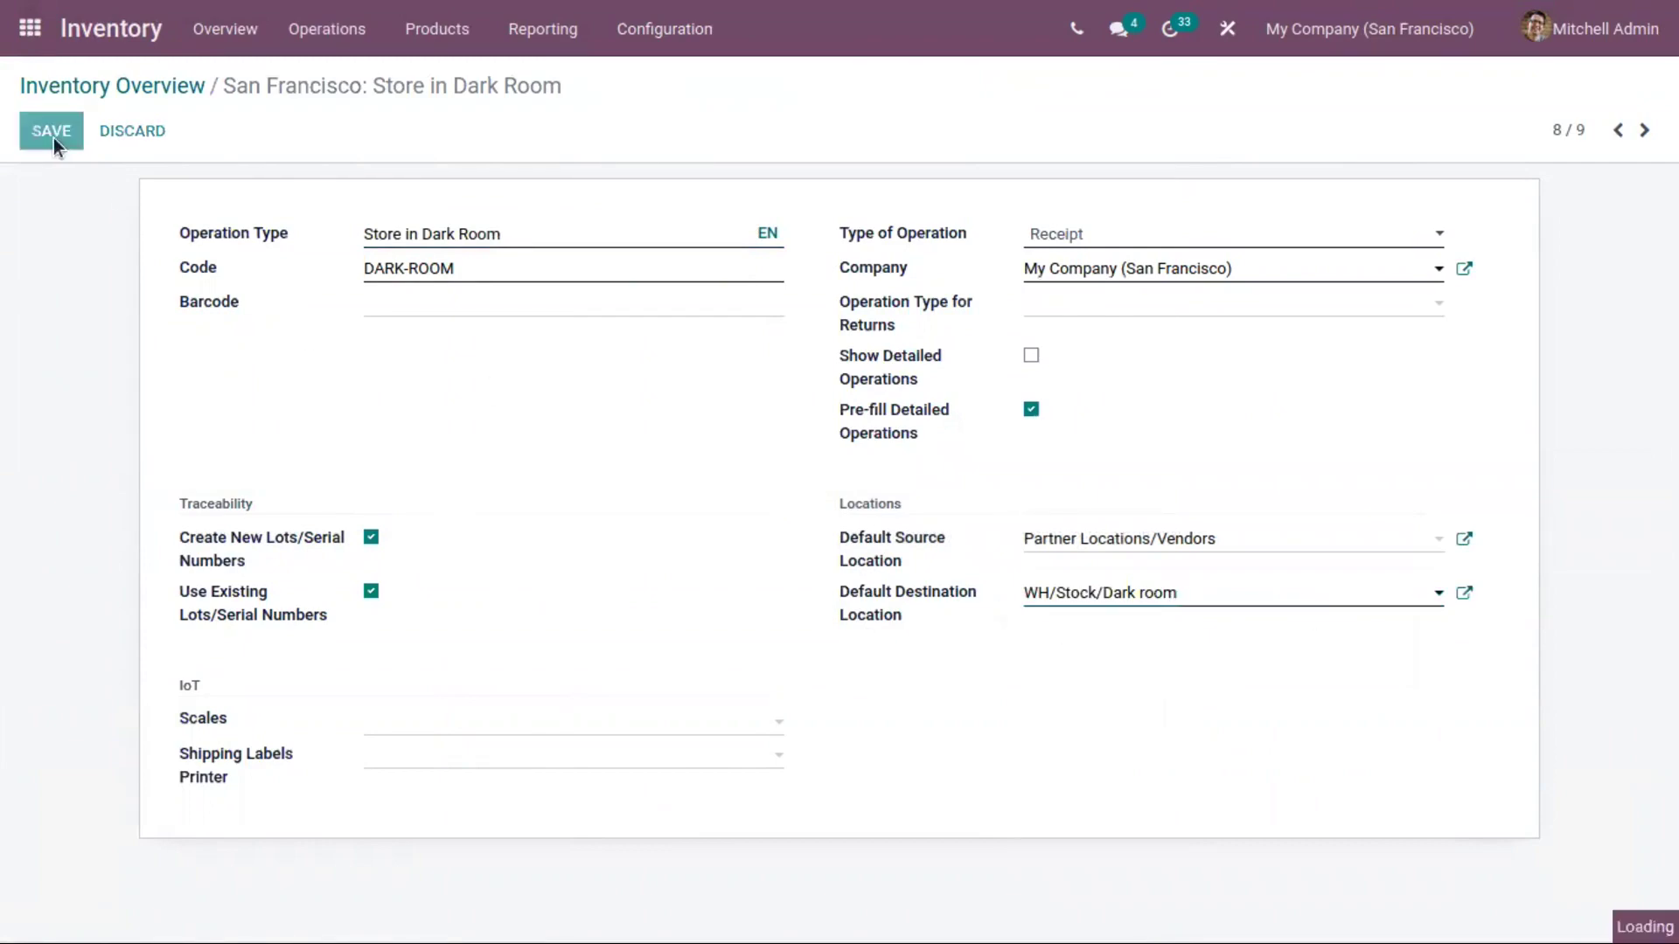
click(188, 85)
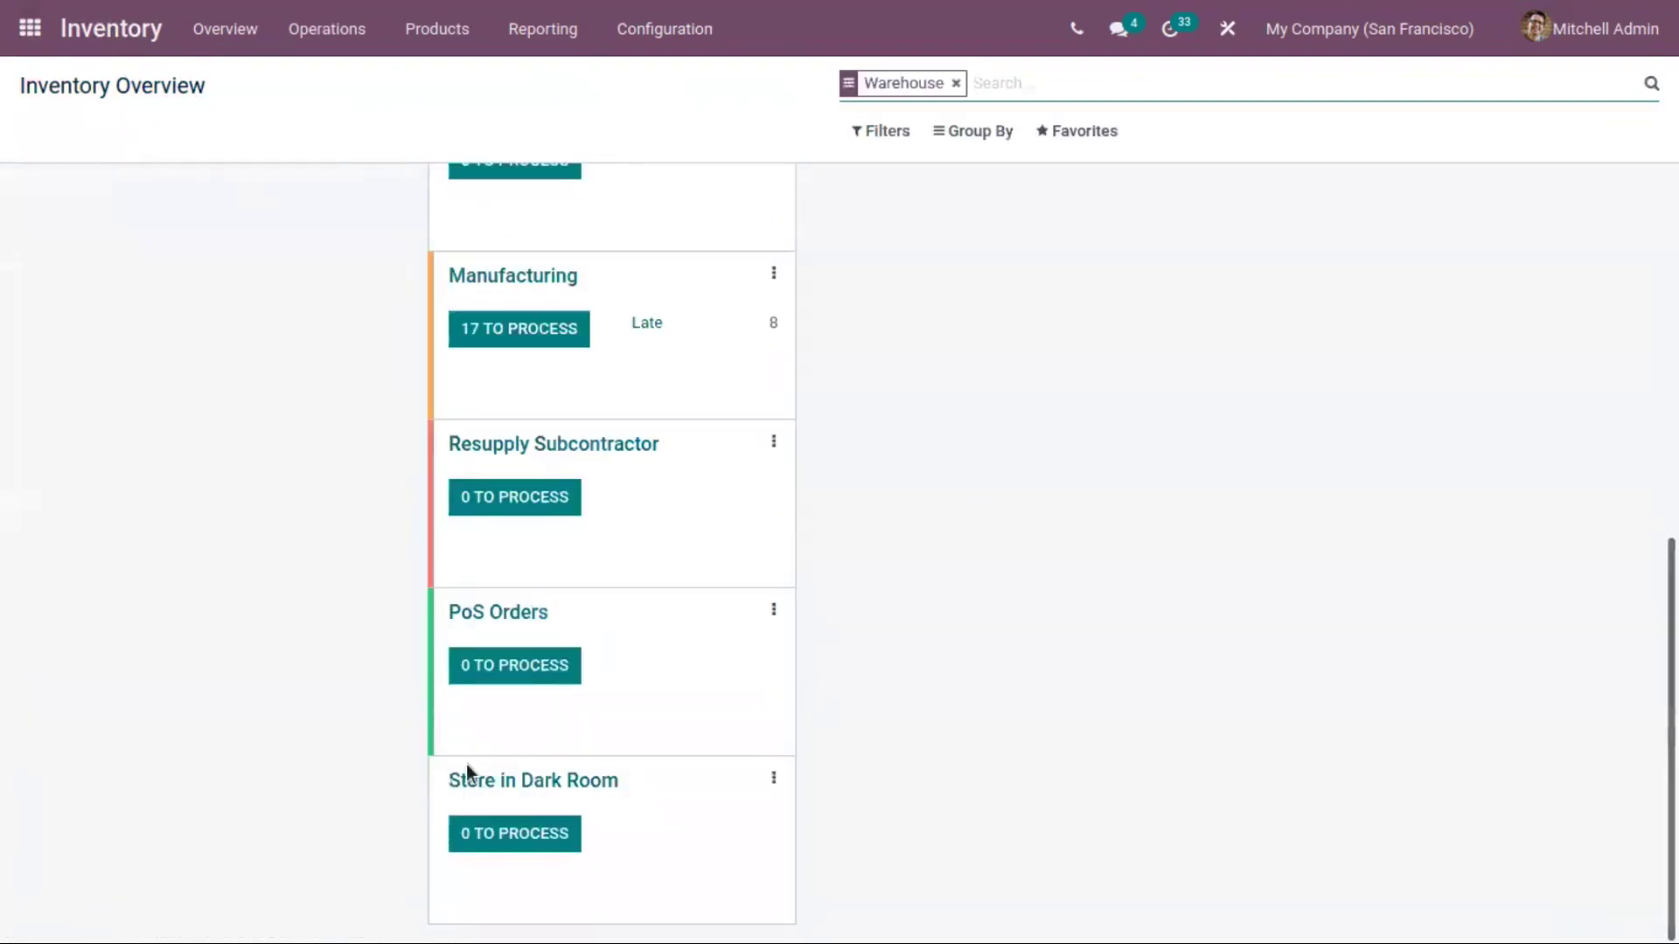
- Remove the Warehouse grouping from the Inventory Overview and open the Store in Dark Room transfers to process
scroll(965, 585, up, 5)
scroll(896, 605, up, 2)
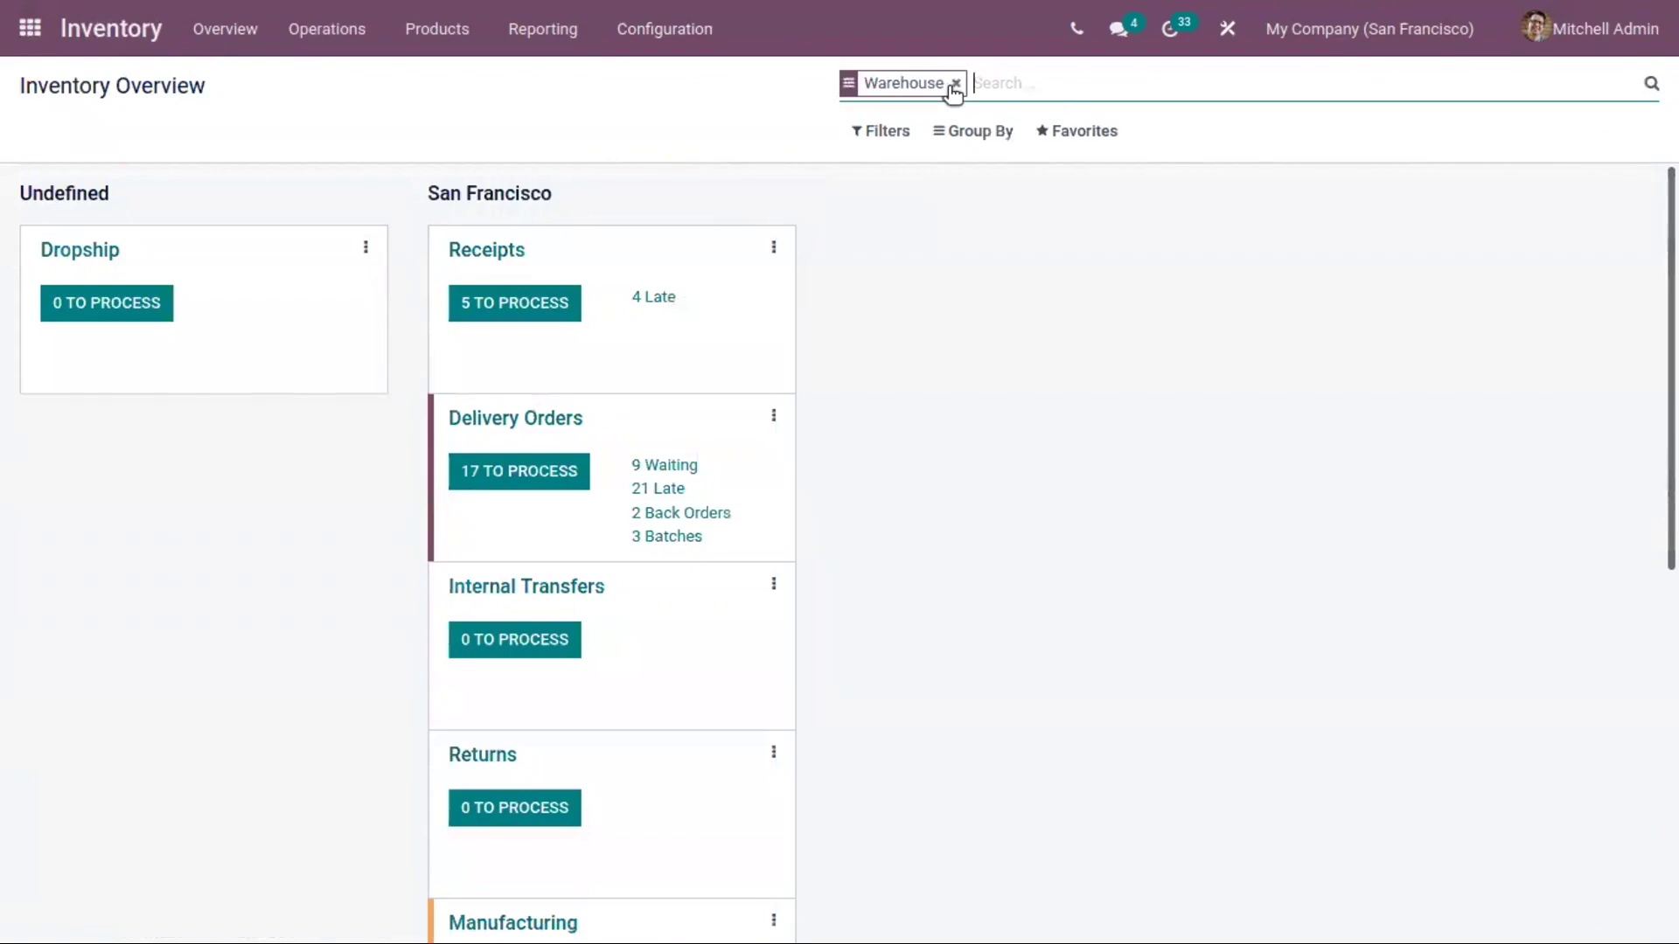
click(955, 84)
click(134, 624)
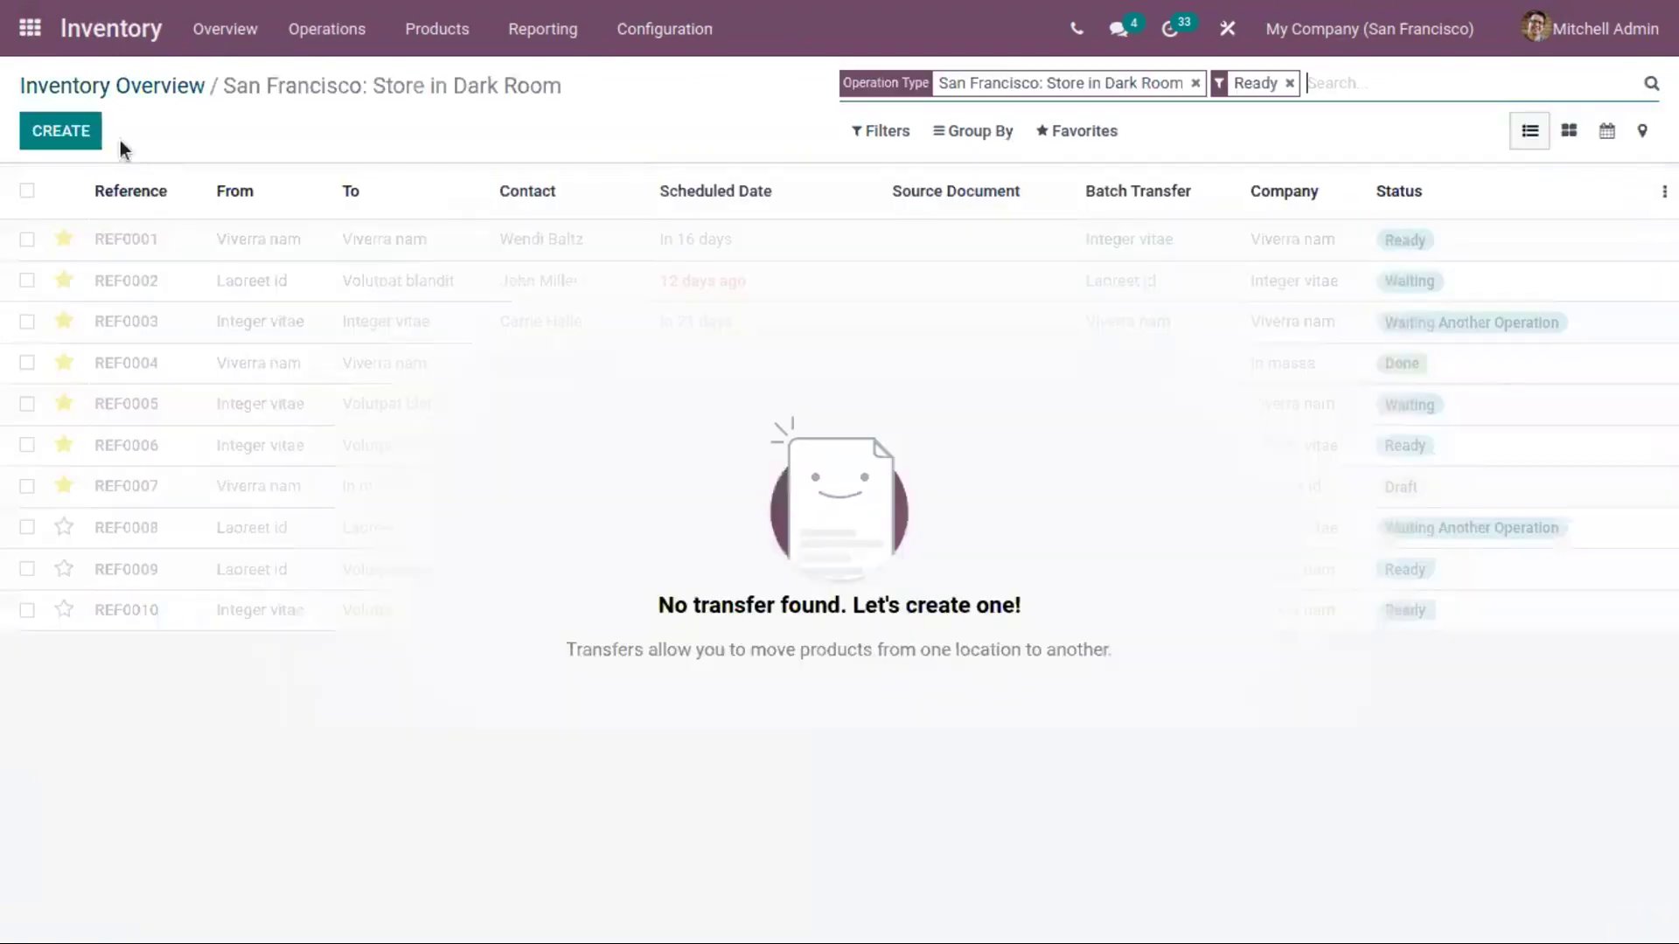
- Create and save a Store in Dark Room transfer received from Azure Interior with a product line for [FURN_6666] Acoustic Bloc Screens
click(85, 129)
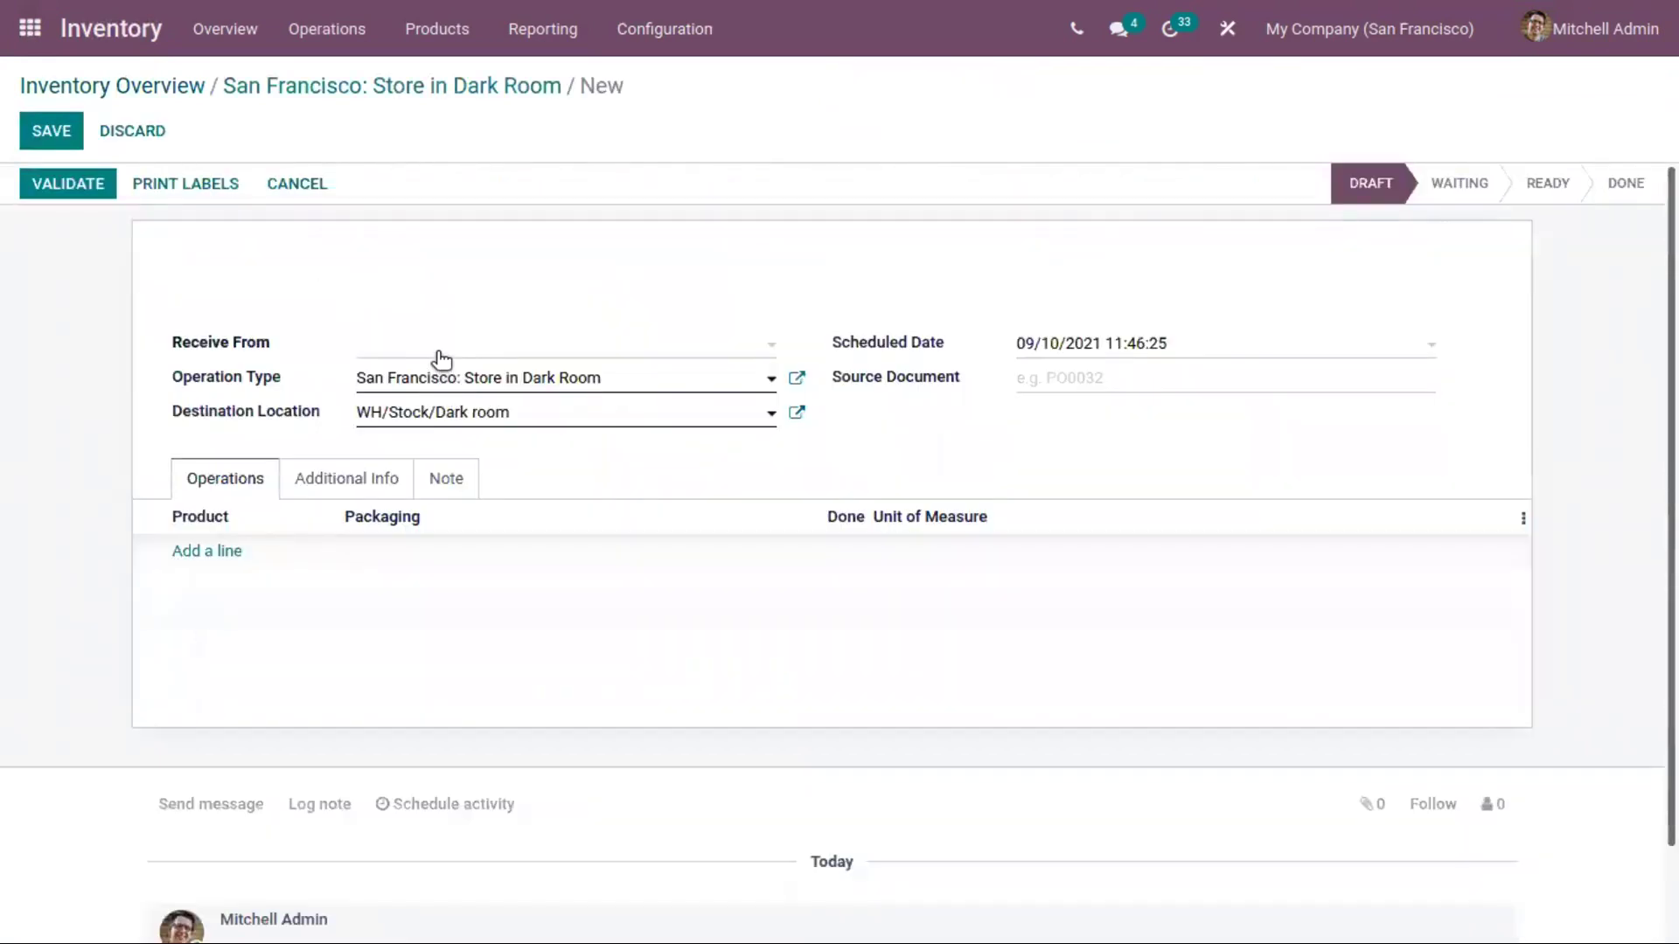
click(440, 358)
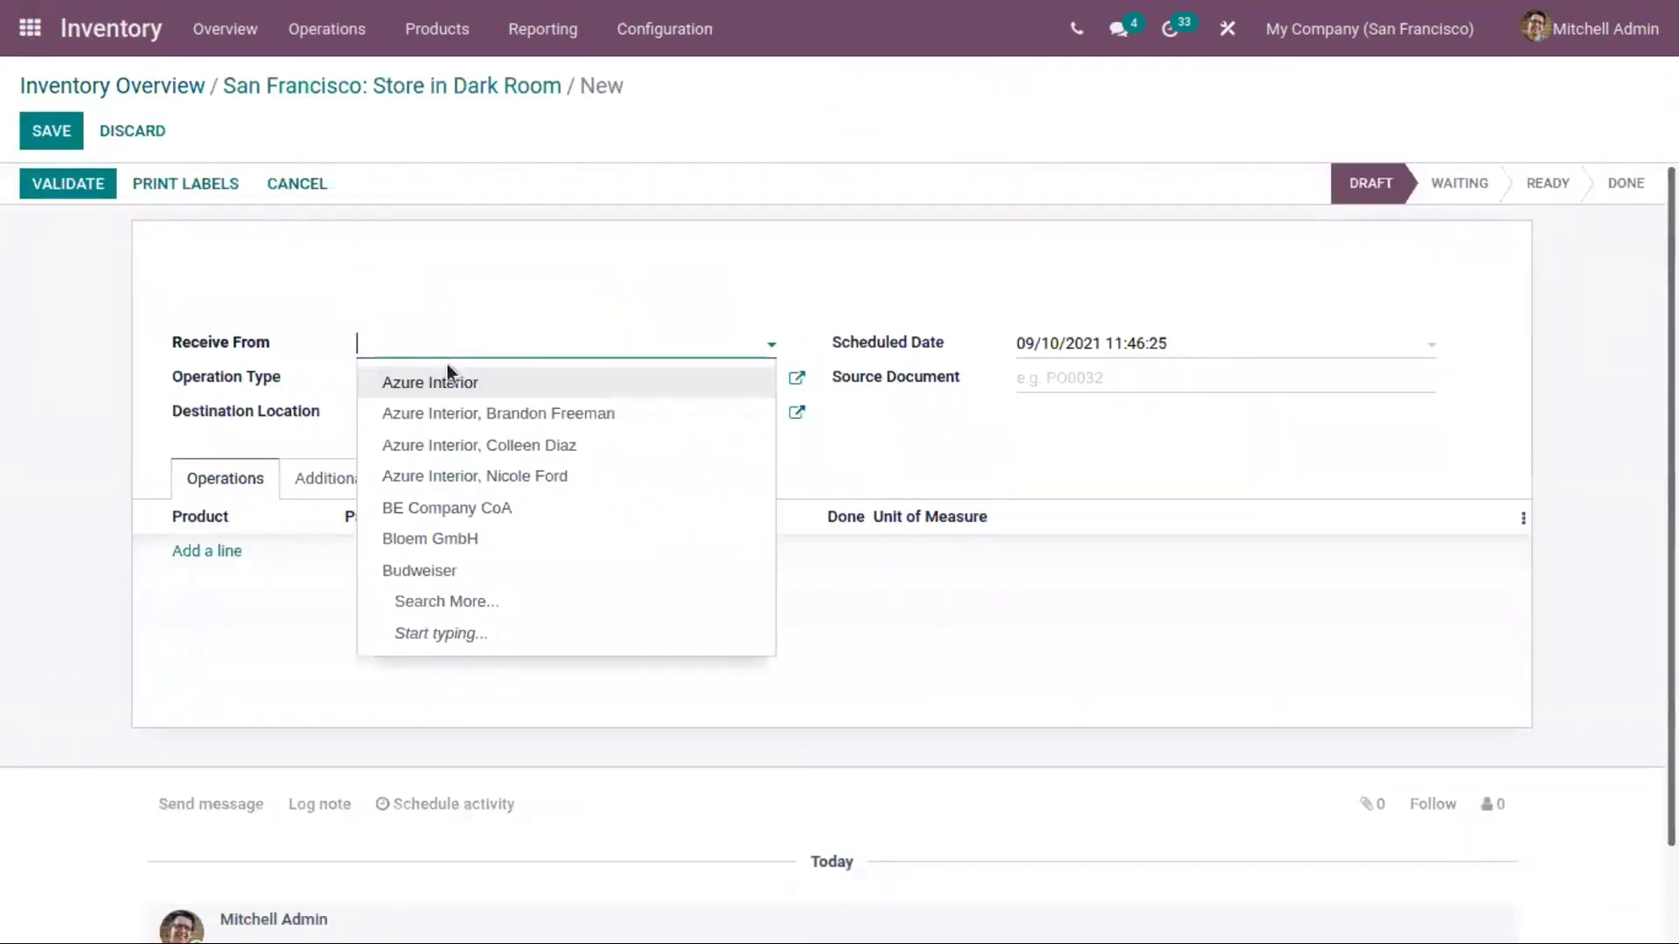
click(477, 387)
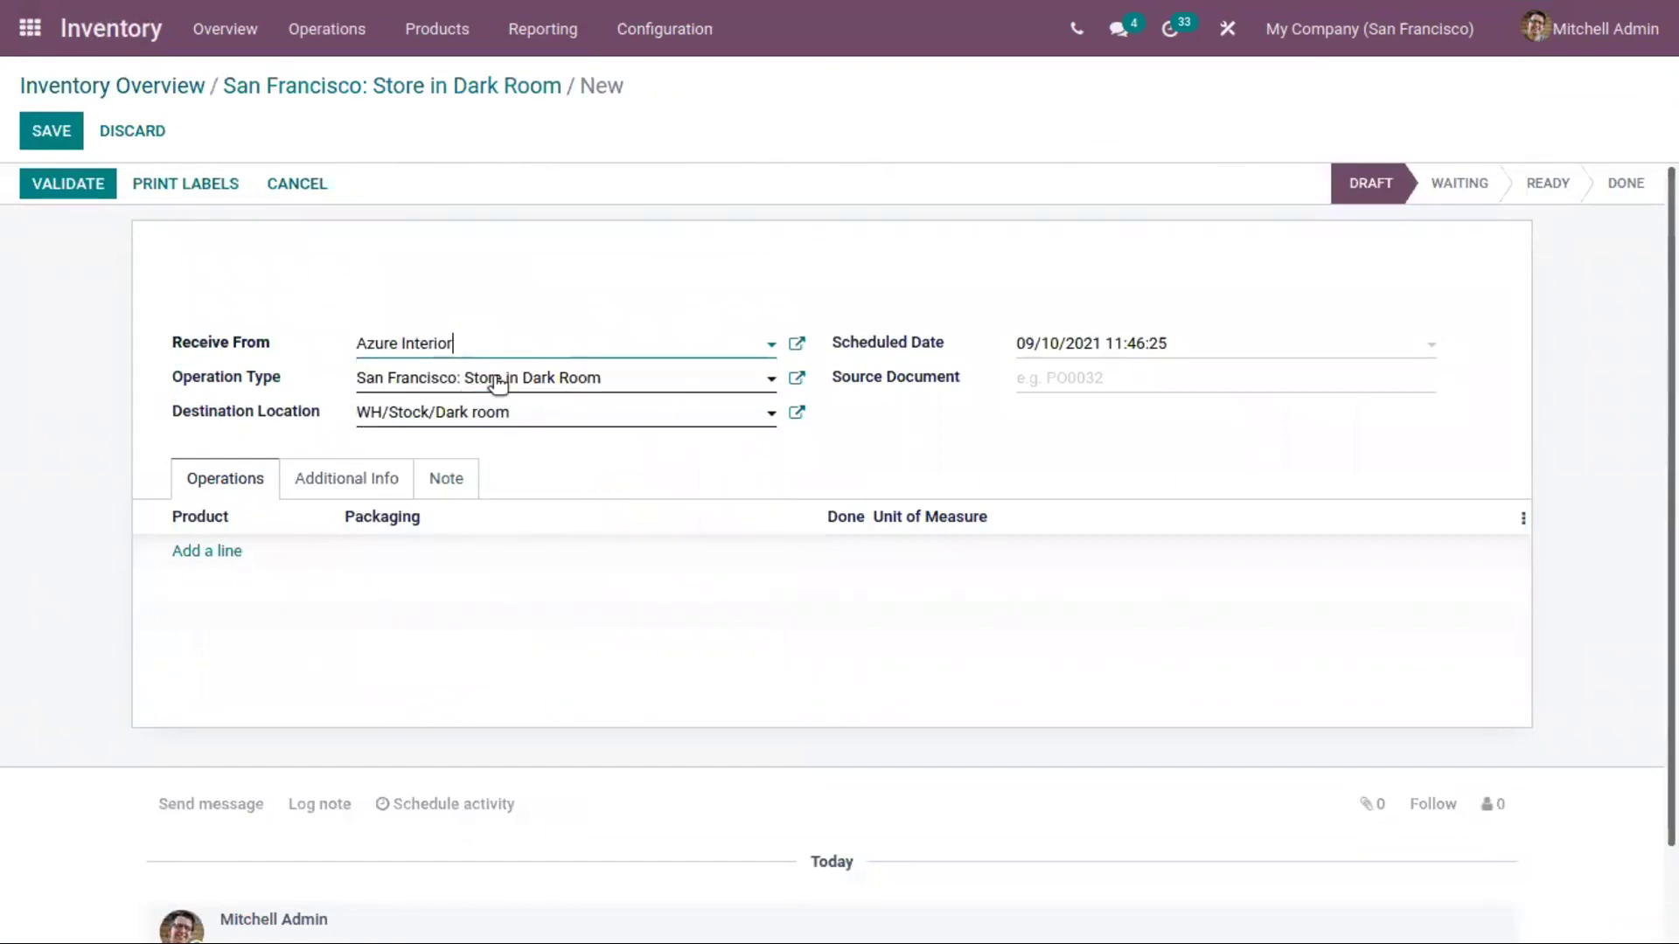
click(249, 551)
click(228, 552)
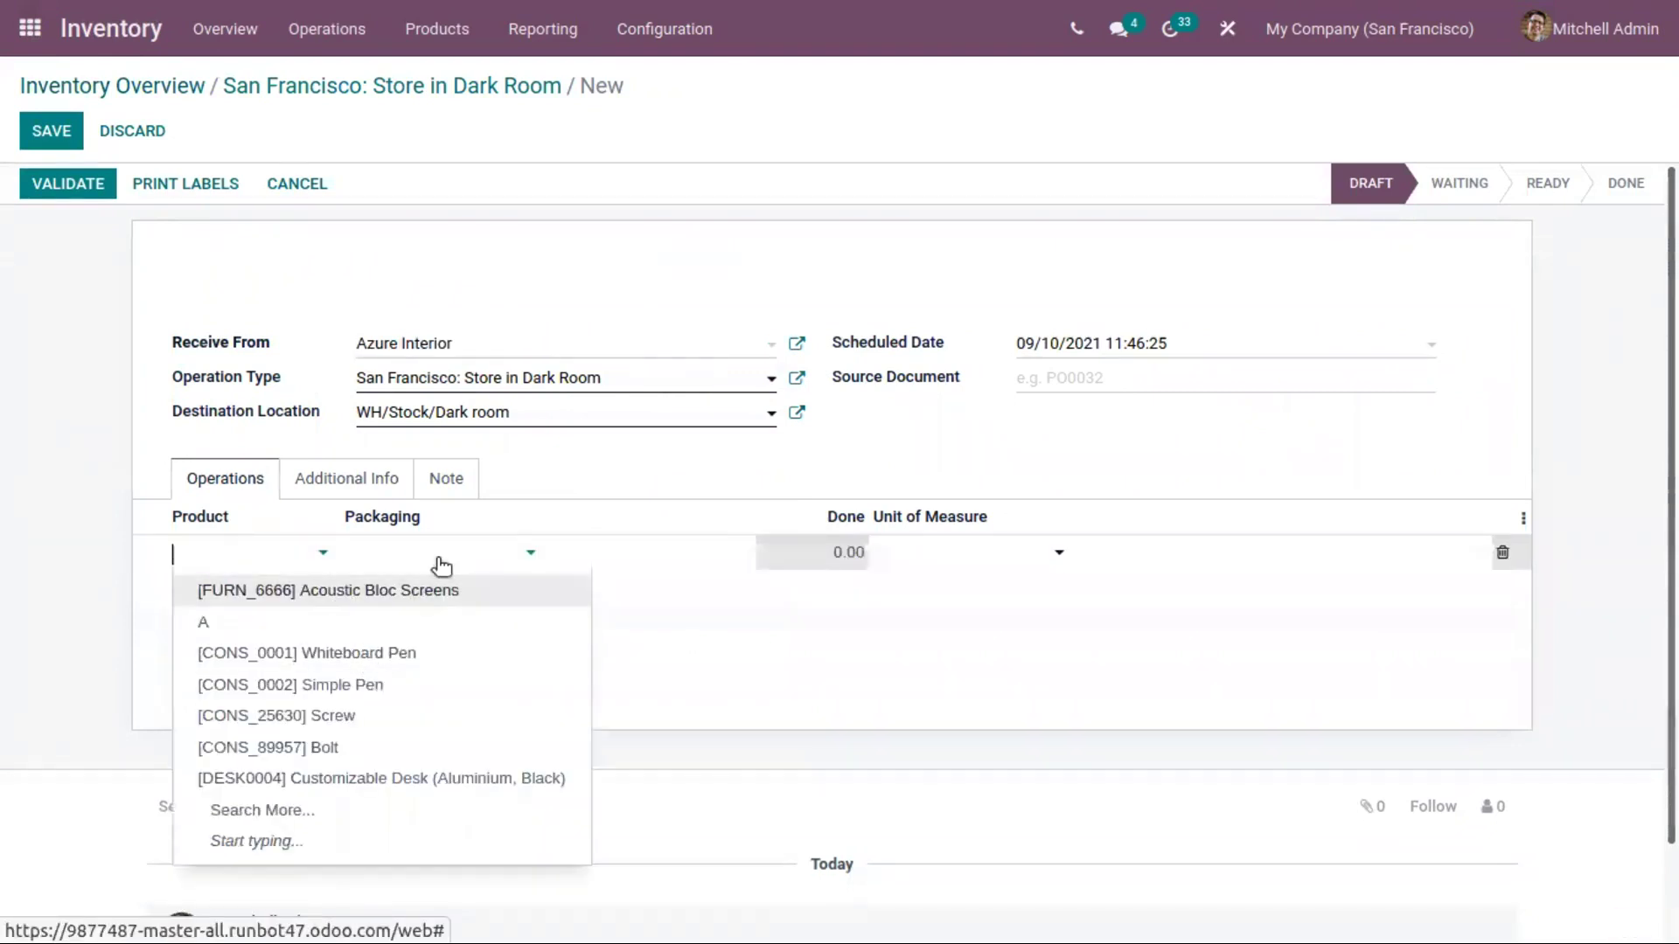
click(437, 591)
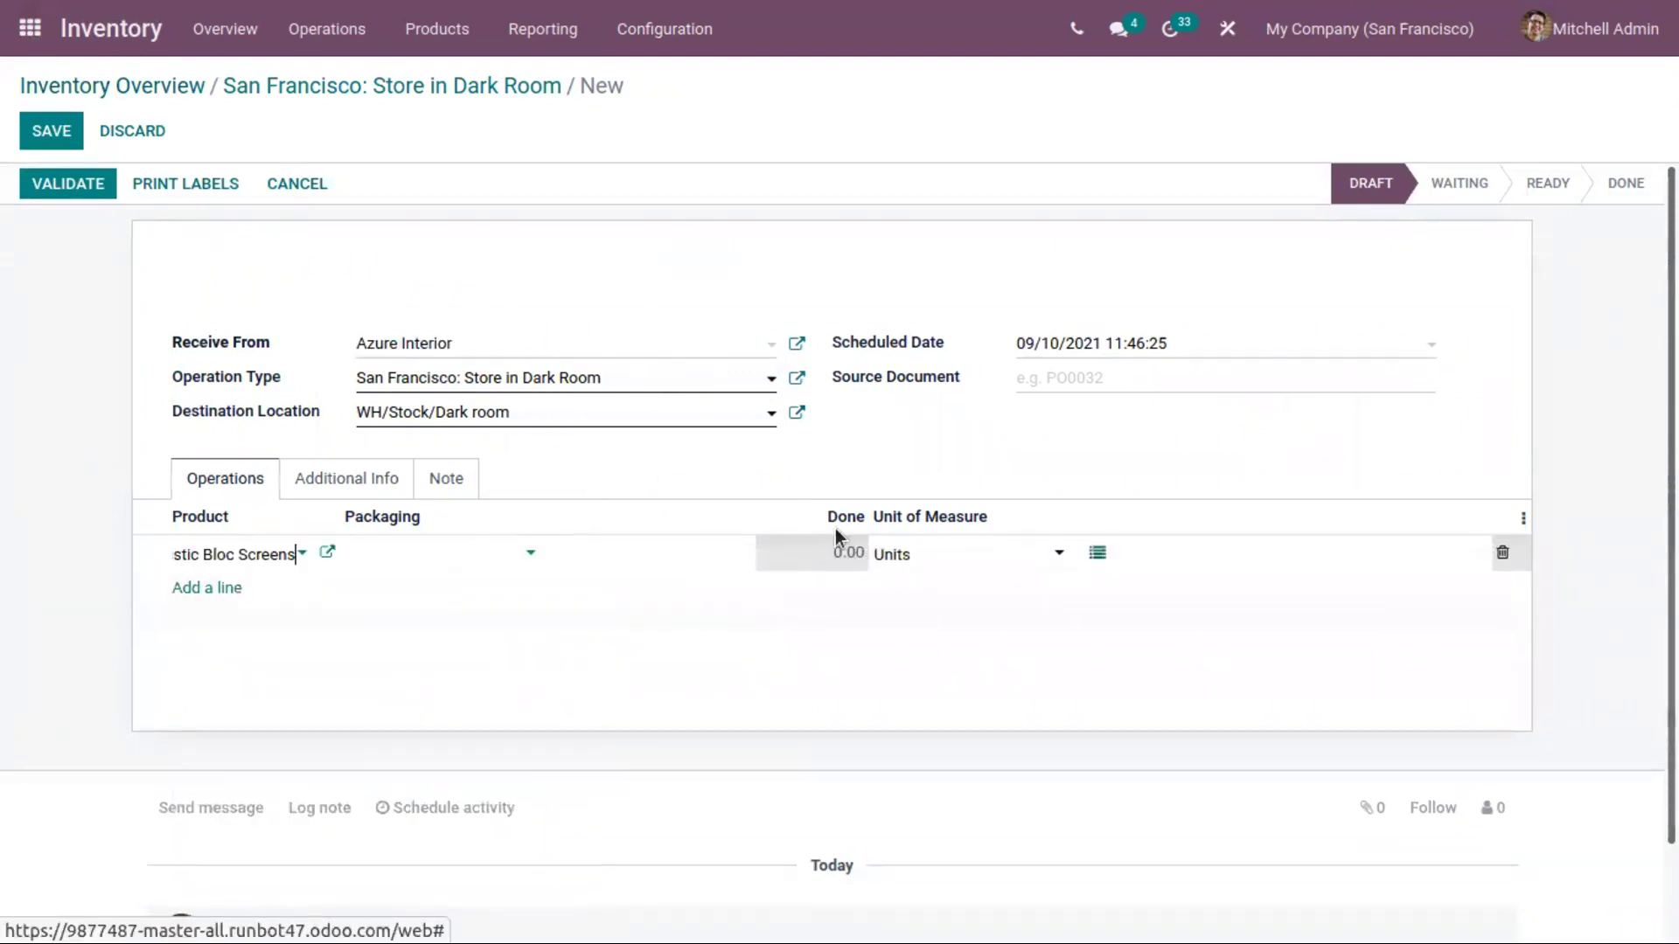
click(51, 132)
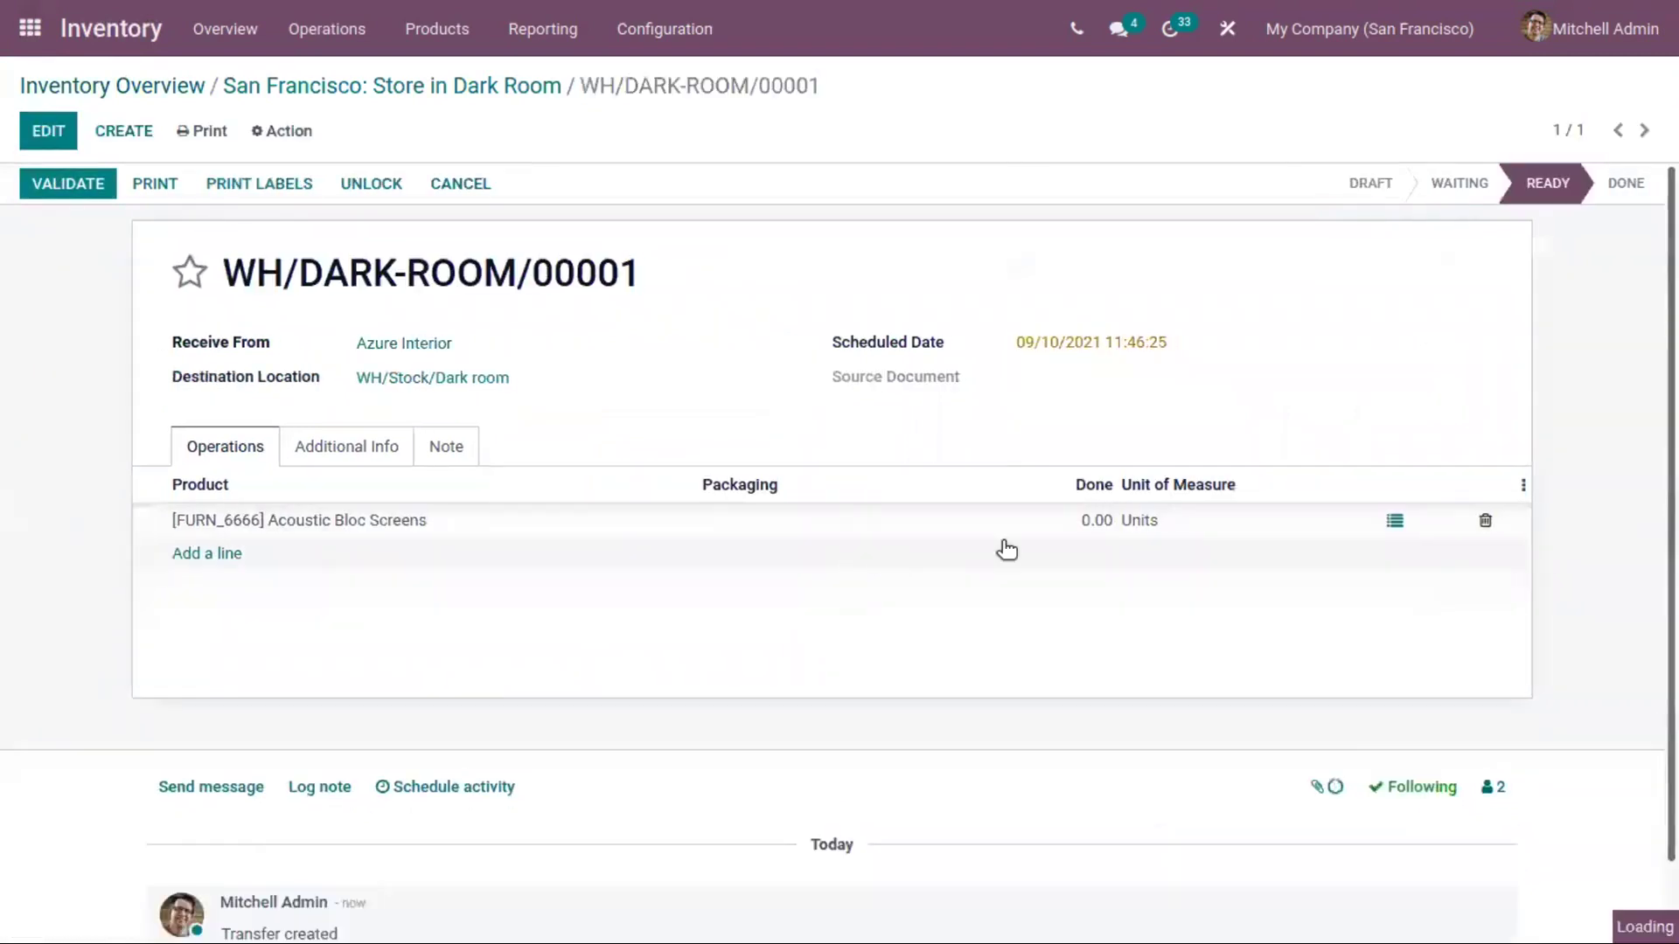
- Add a detailed operation for the Acoustic Bloc Screens to WH/Stock/Dark room with the new lot lot57, and validate the transfer
click(1111, 518)
click(1392, 520)
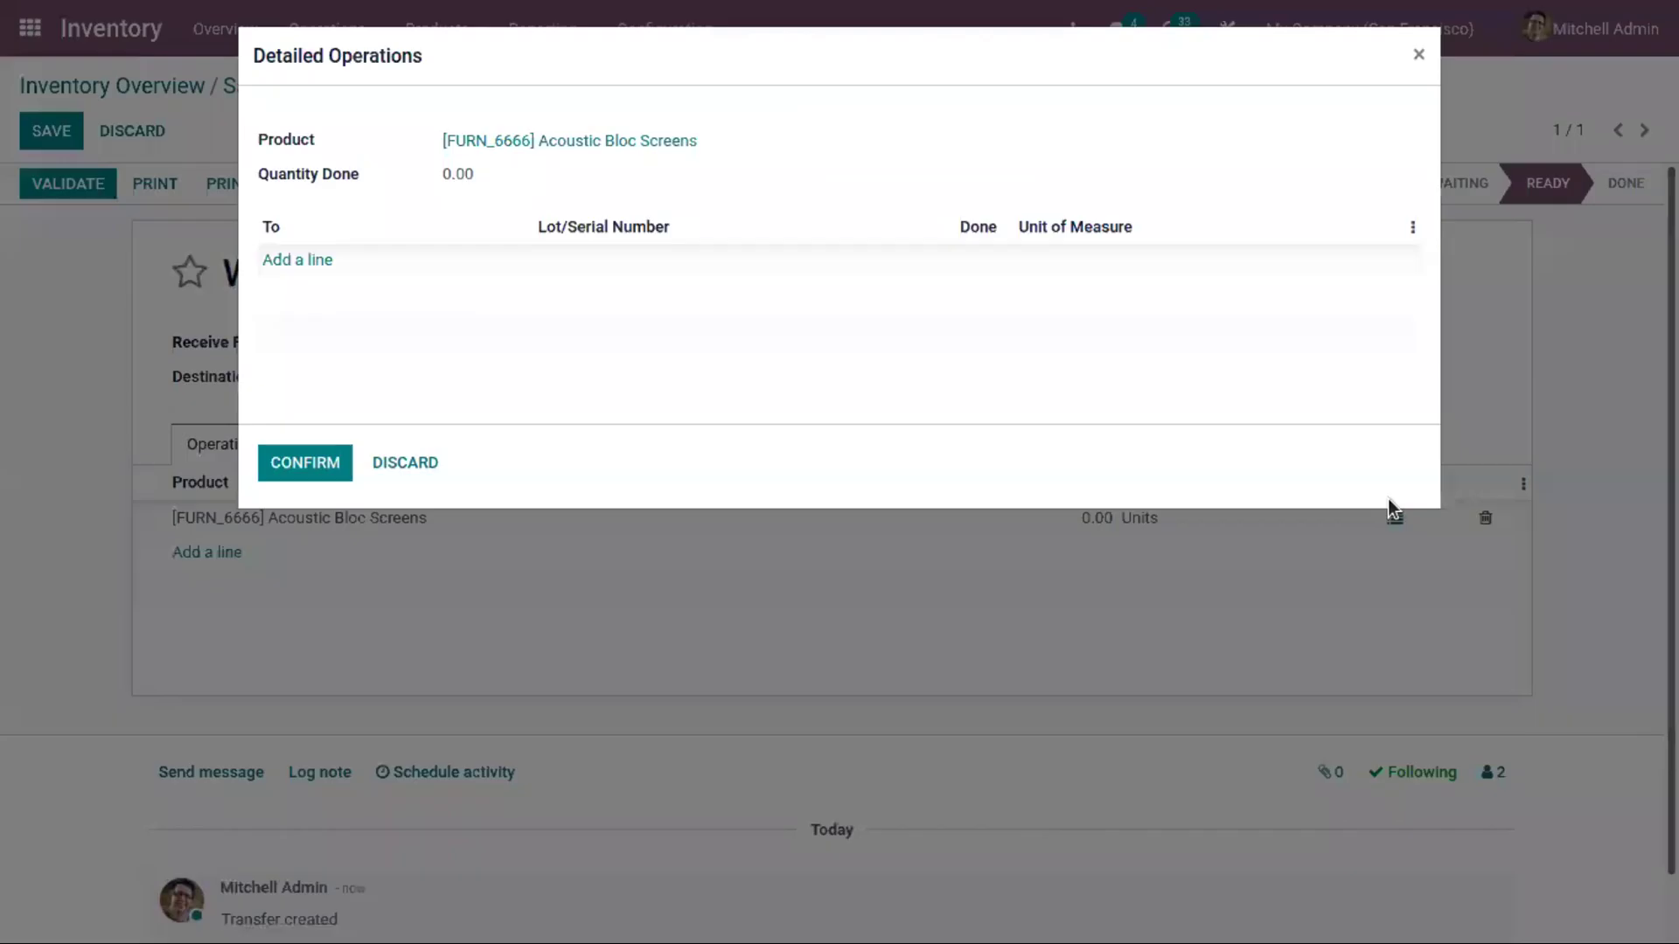
click(361, 285)
click(599, 272)
text(lo)
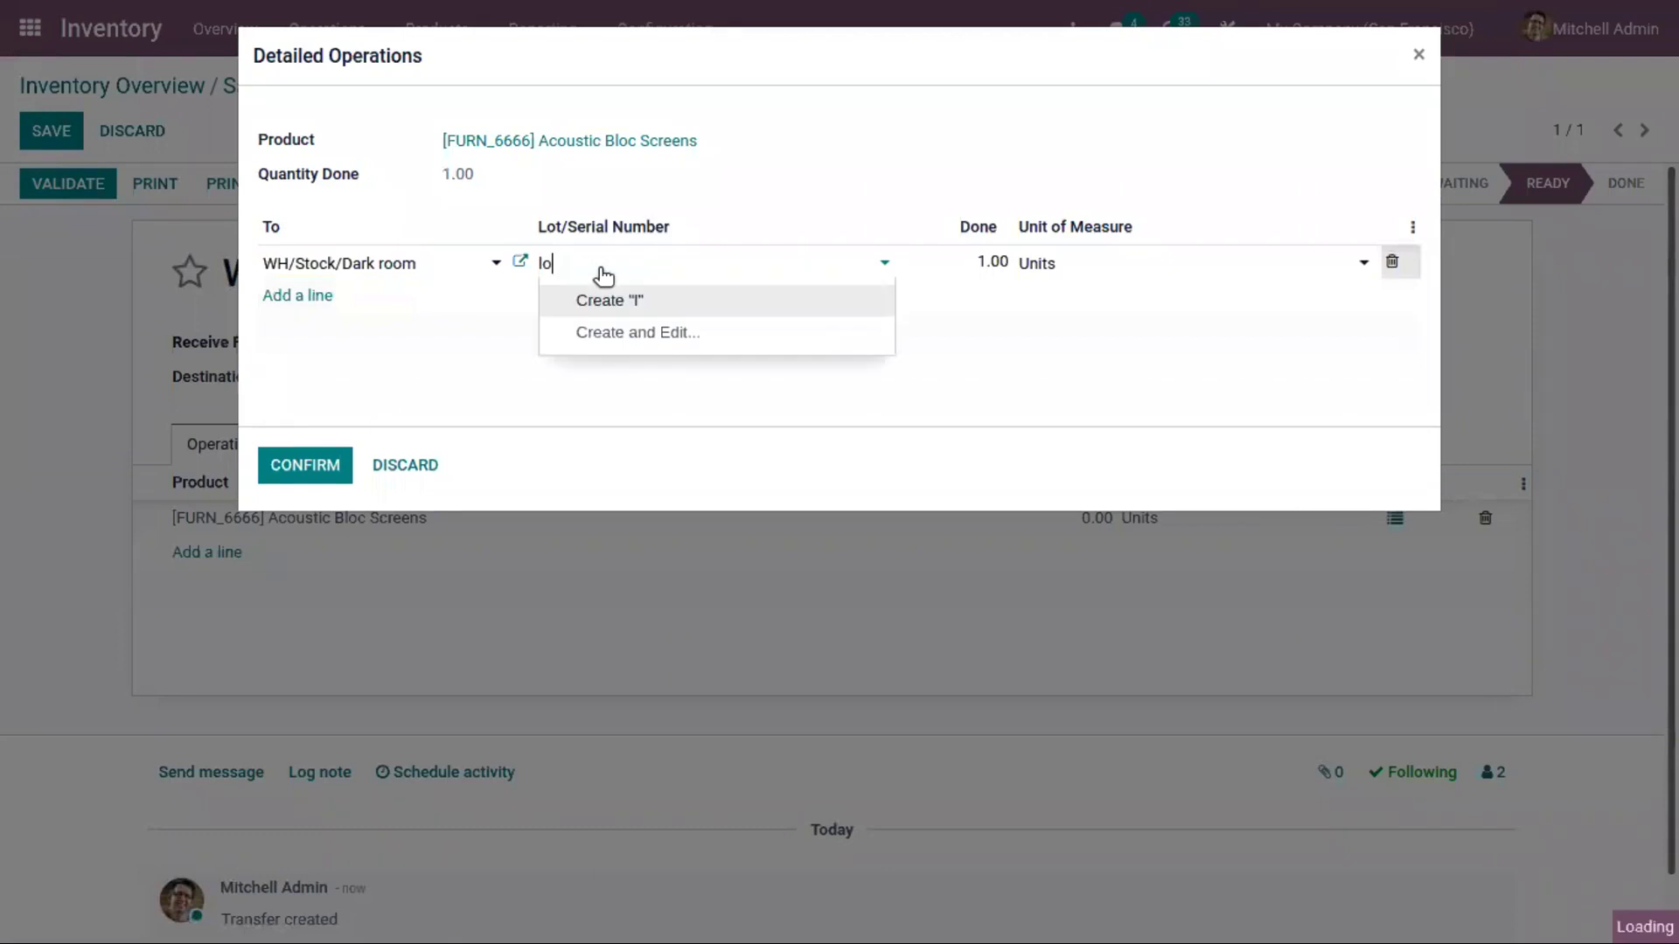
text(ytt57)
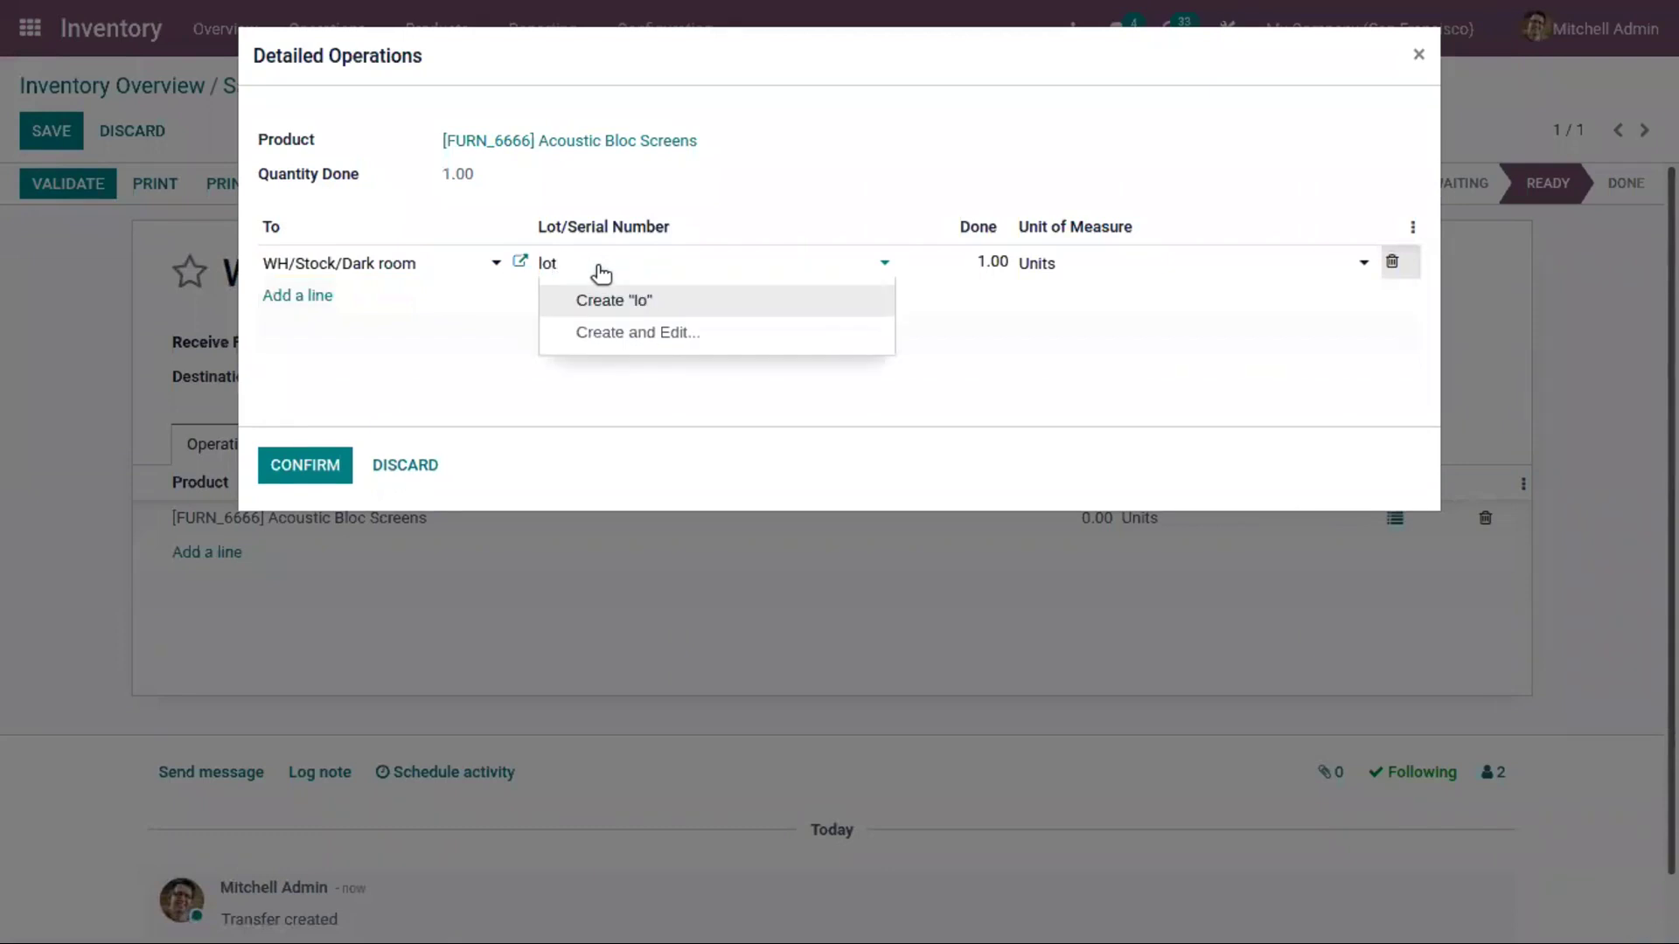
click(643, 300)
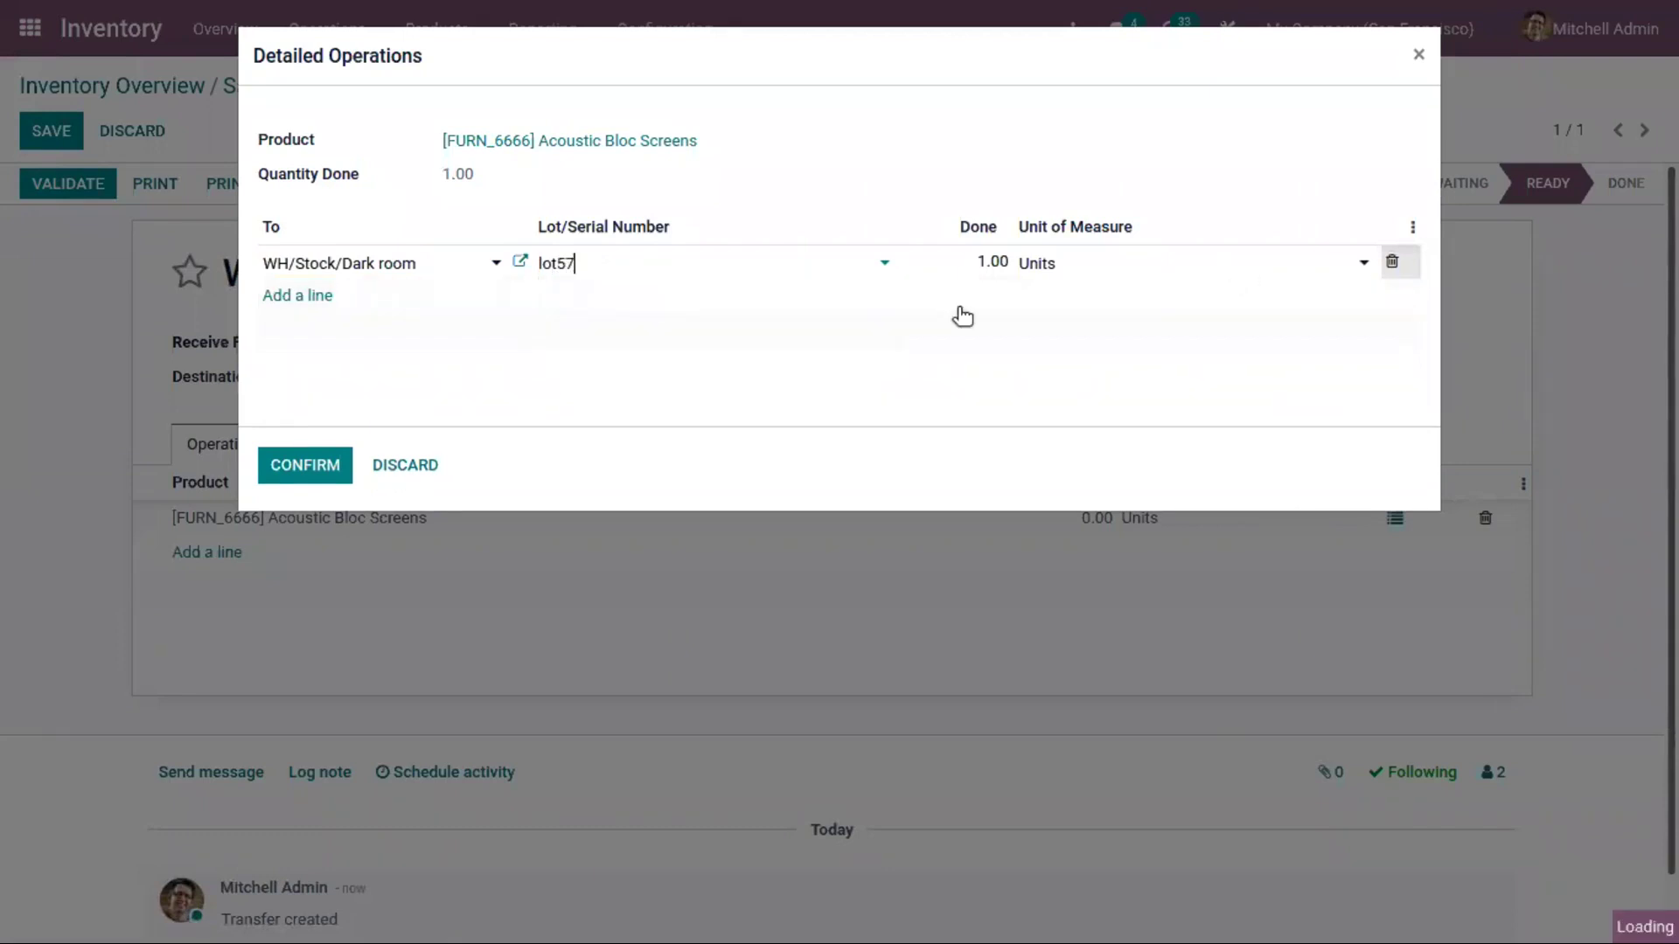
click(317, 467)
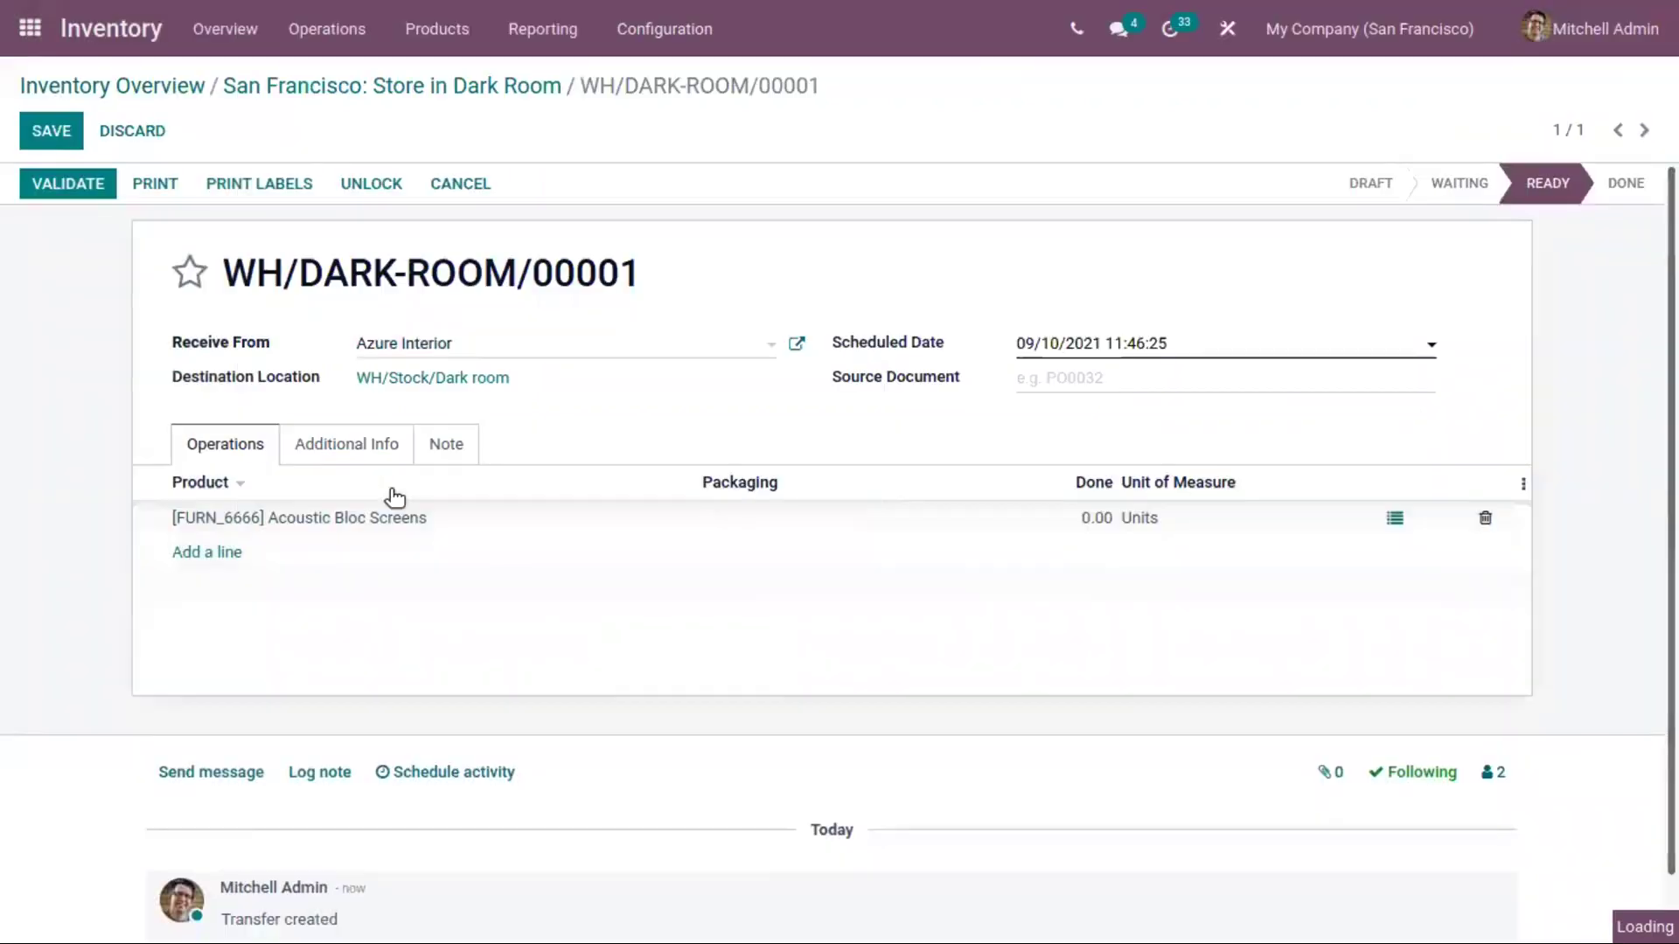
click(66, 180)
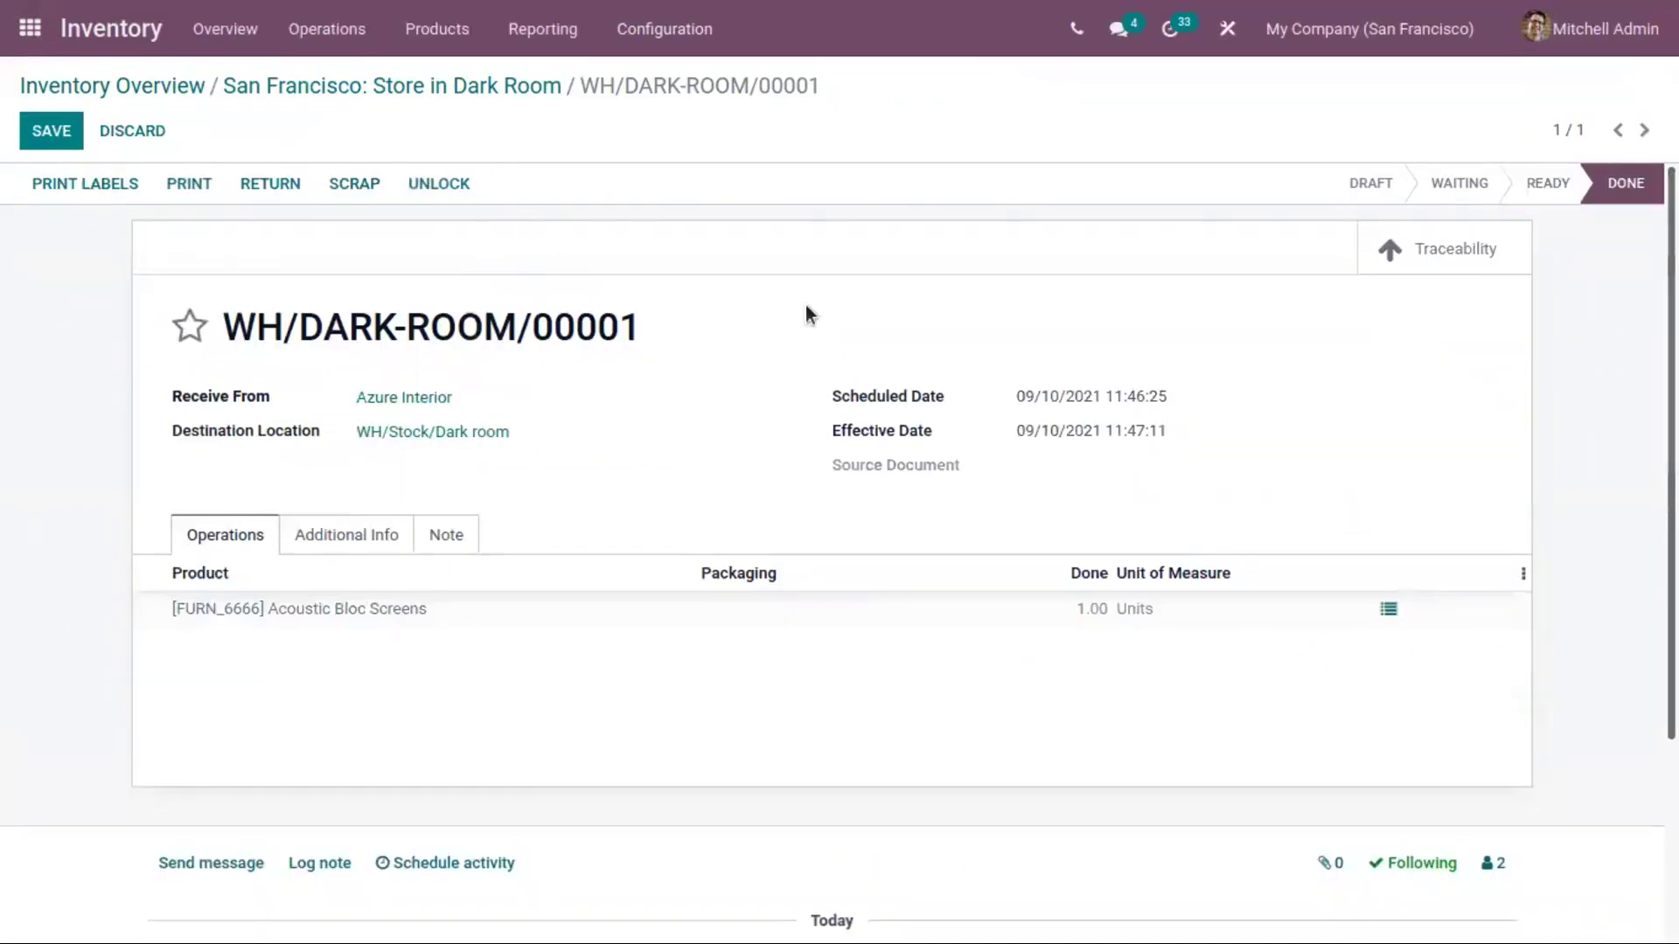
- Review the transfer's Traceability Report and the list of all Store in Dark Room transfers, returning to the Inventory Overview
click(1476, 243)
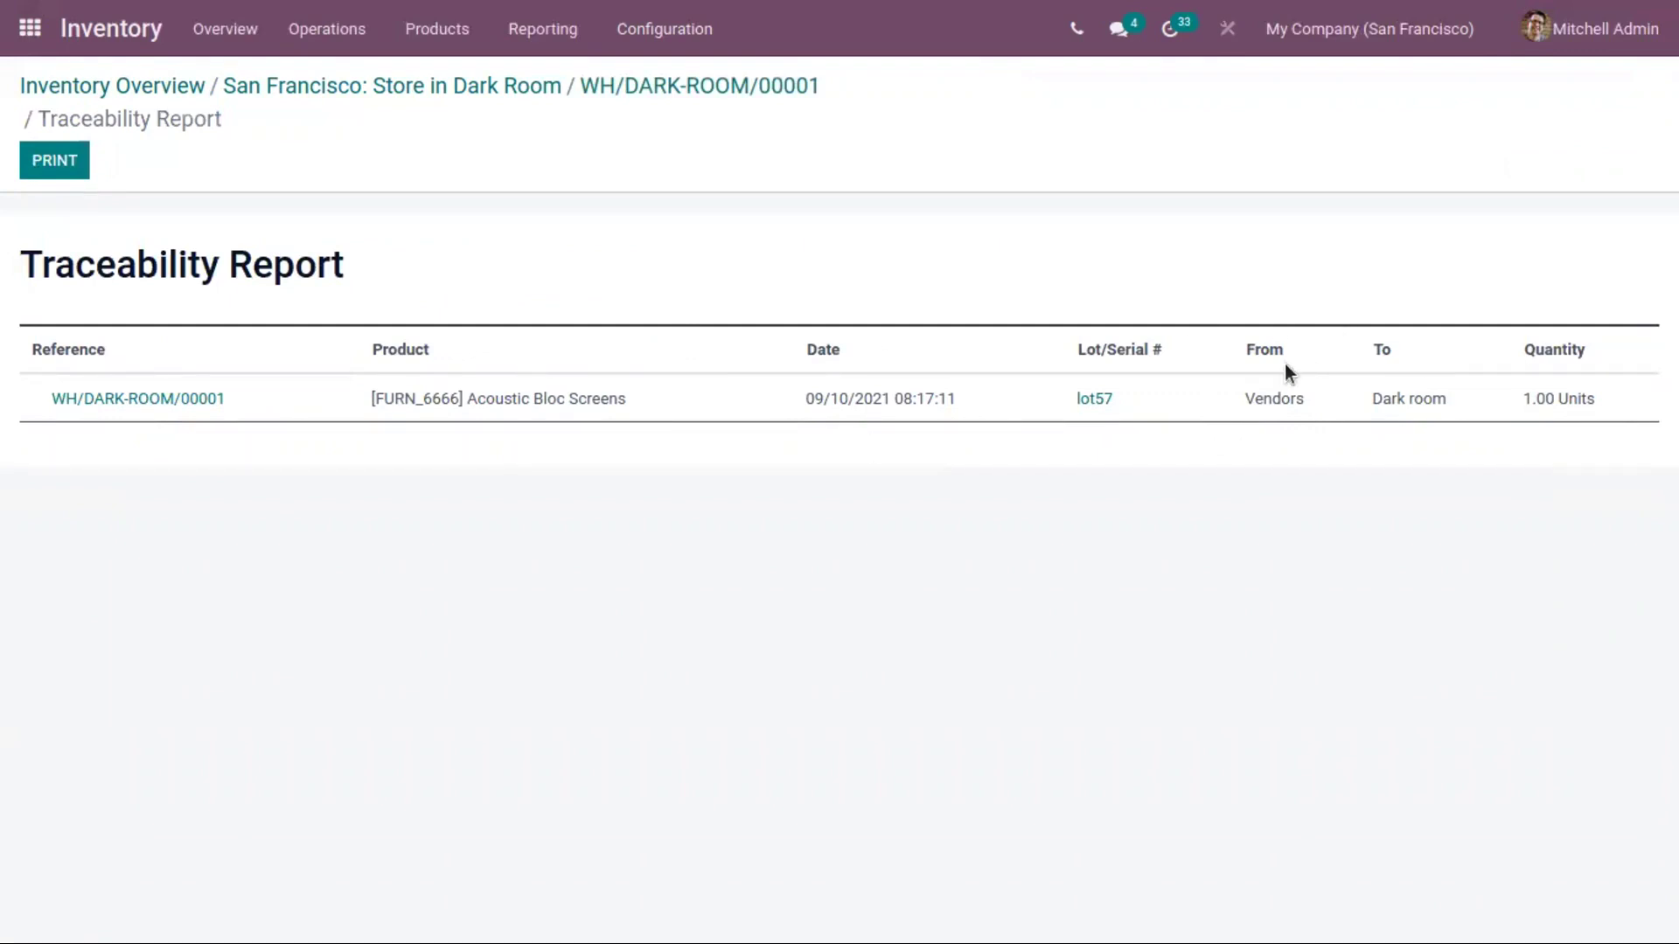
click(460, 92)
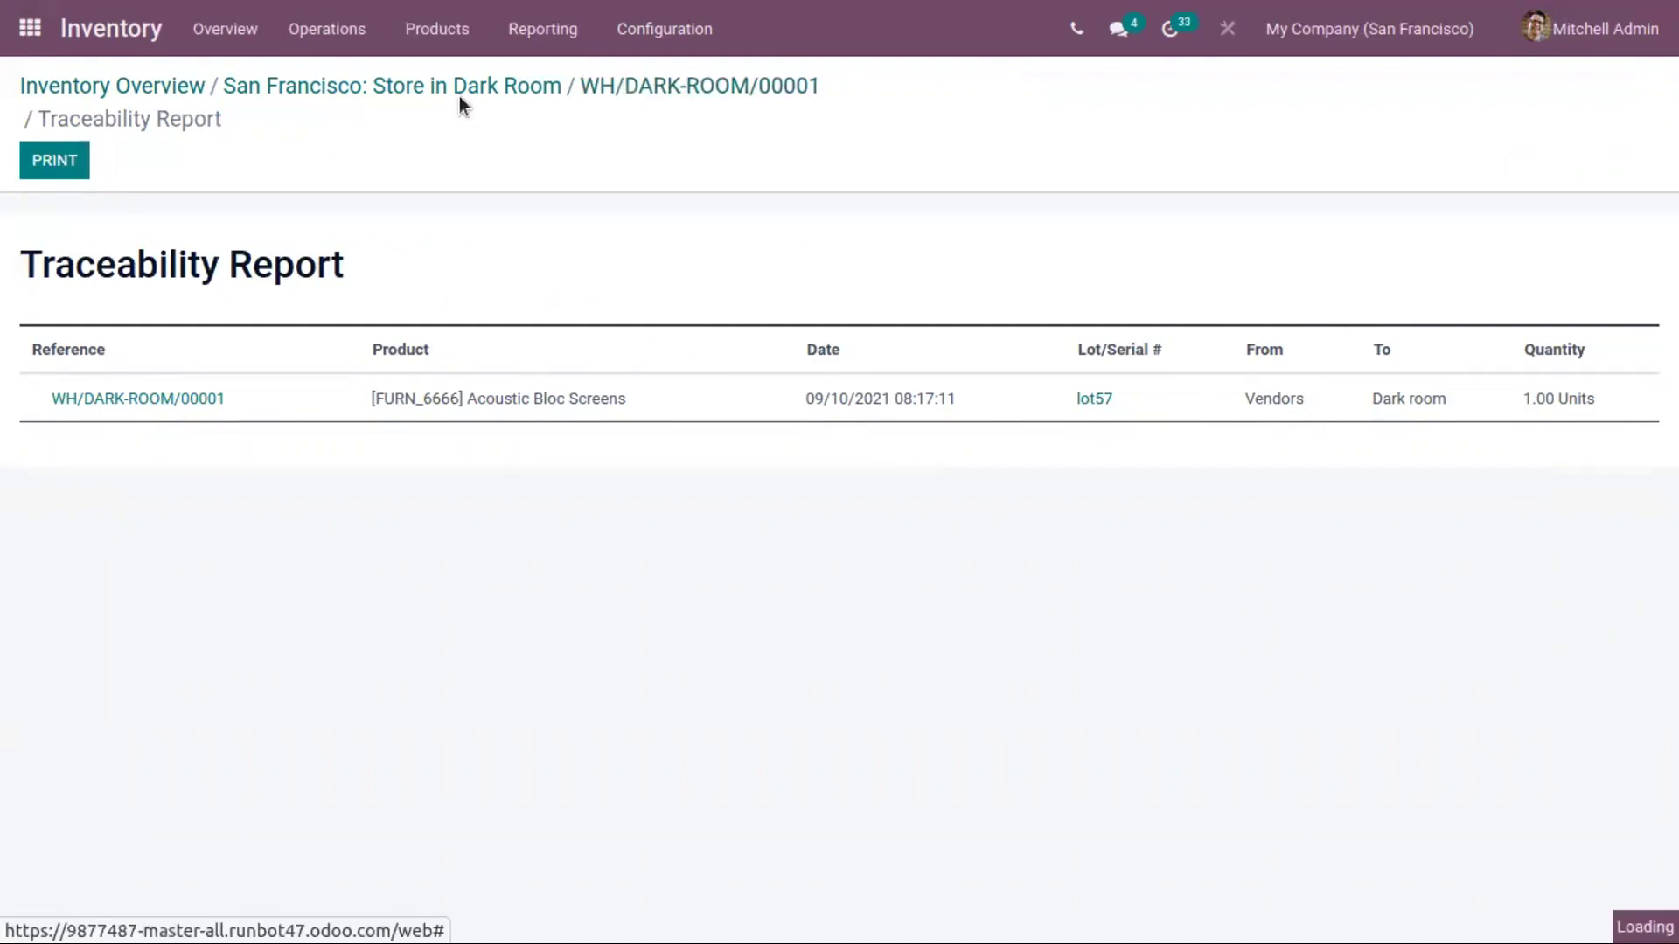
click(179, 85)
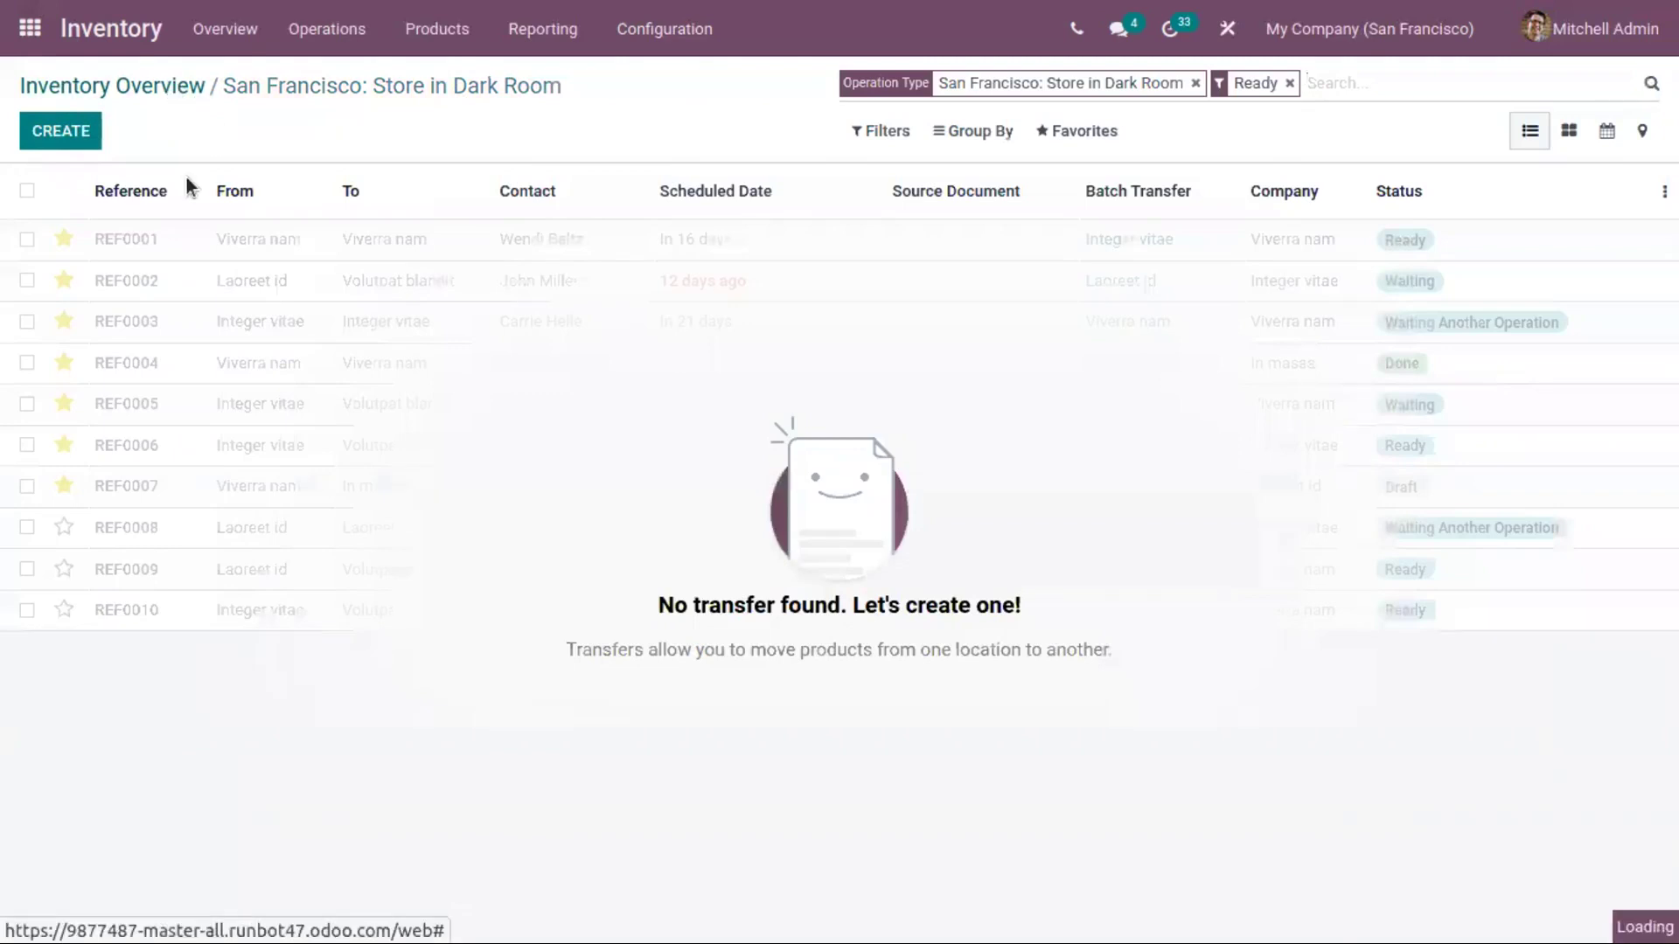
click(392, 558)
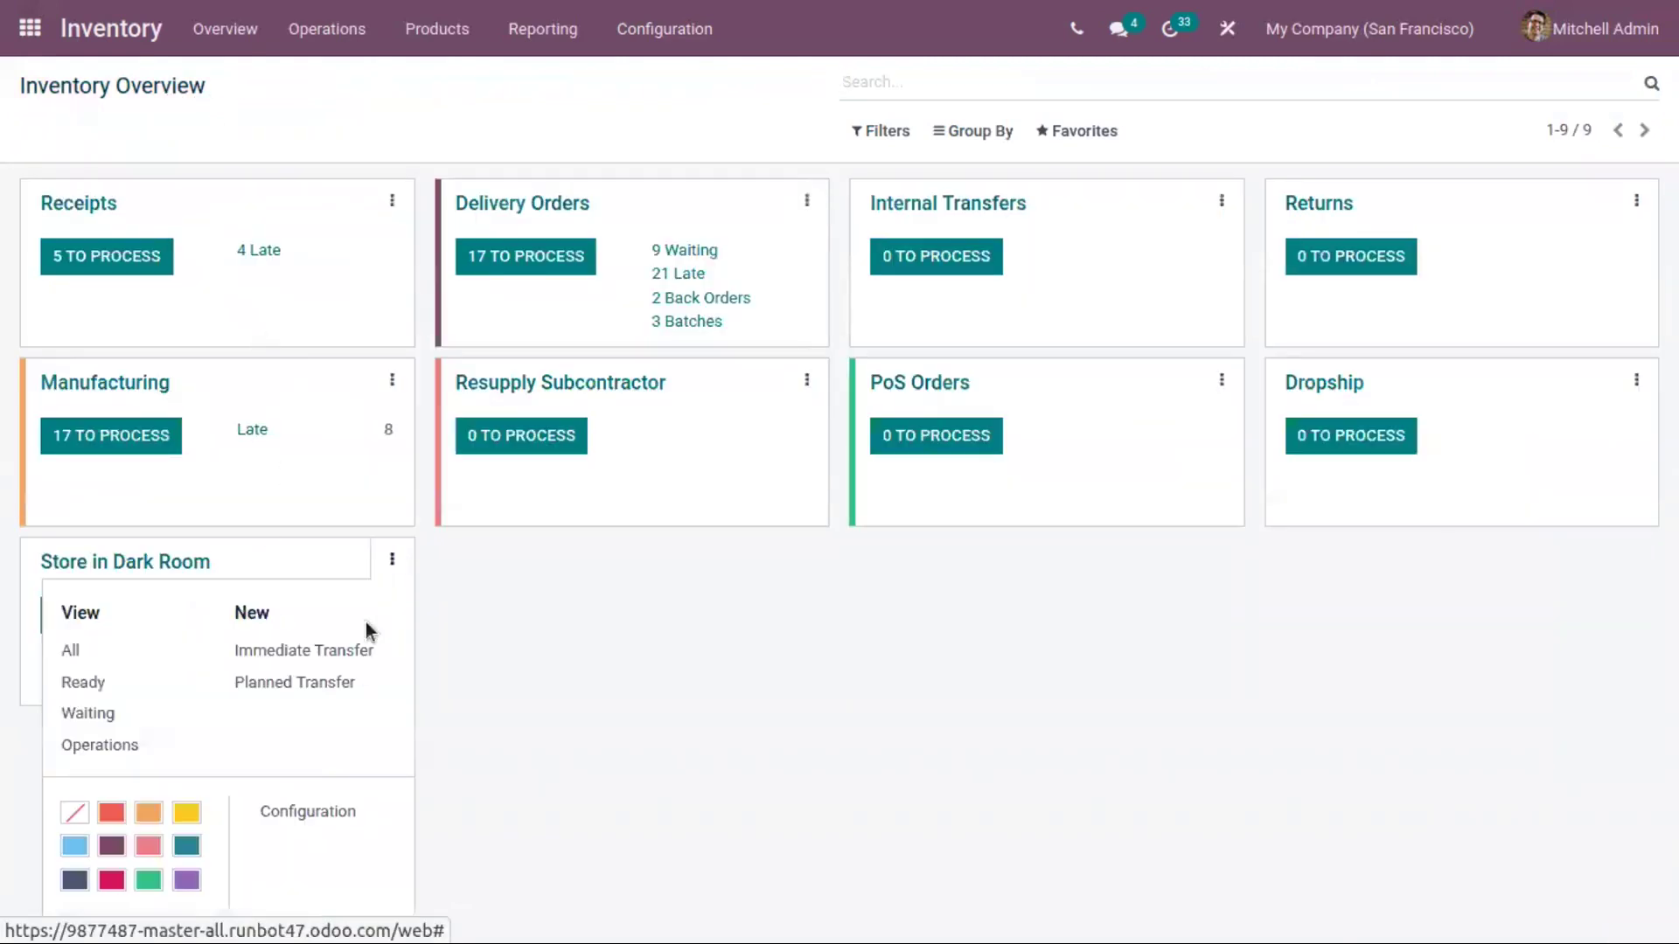
click(105, 651)
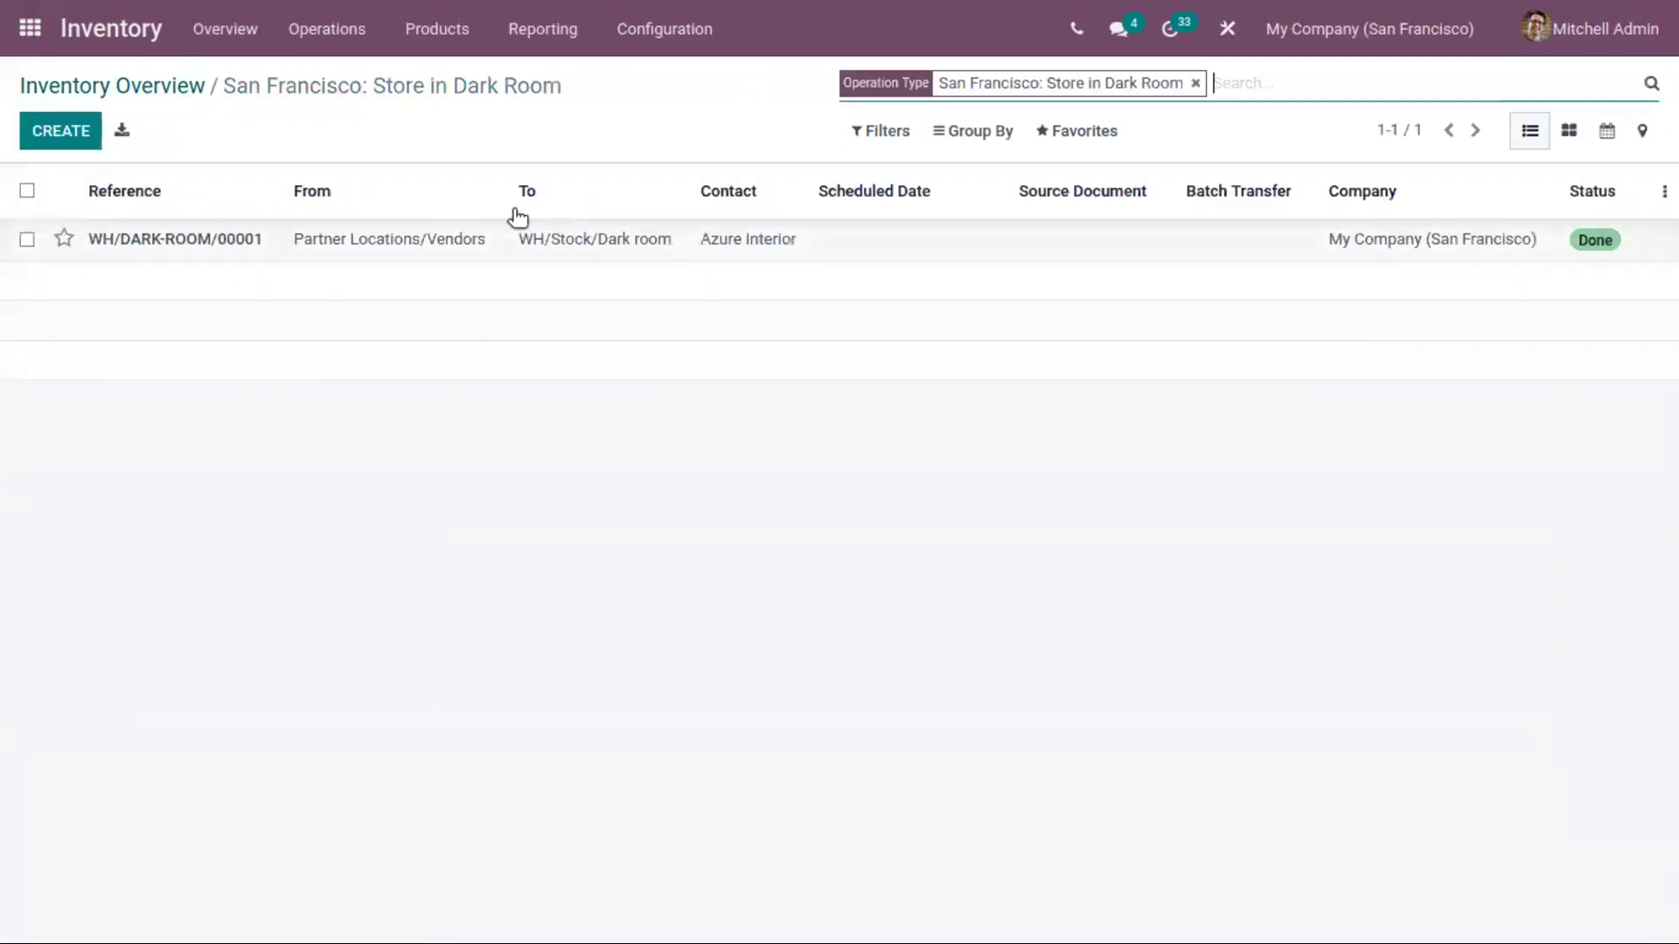
click(177, 90)
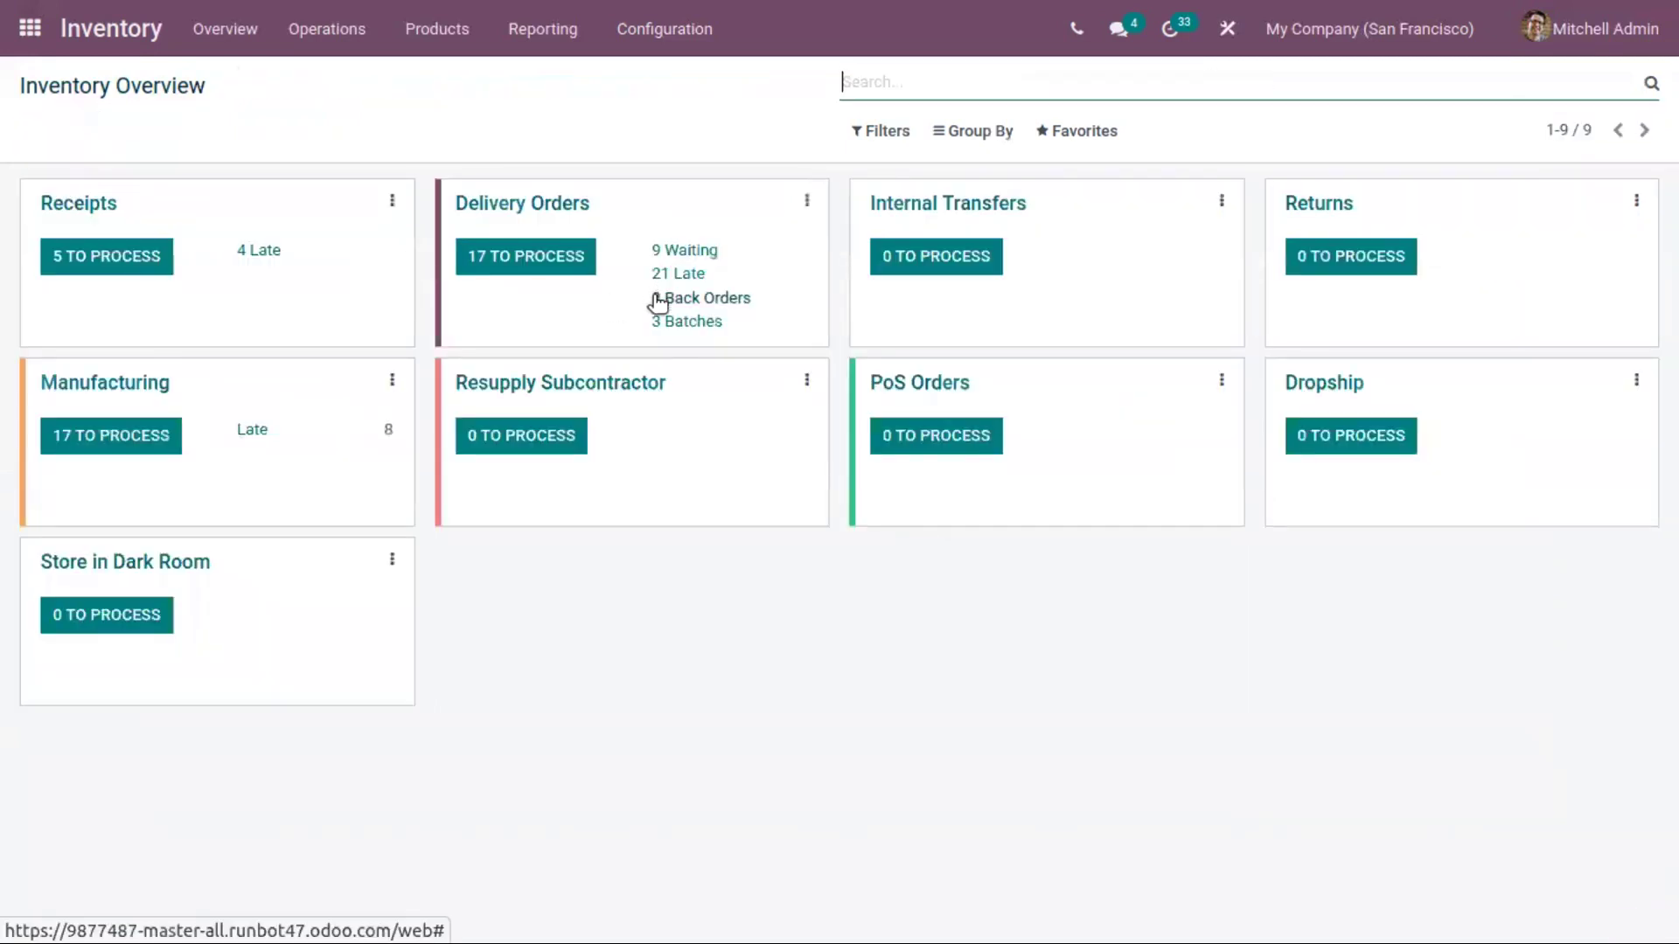